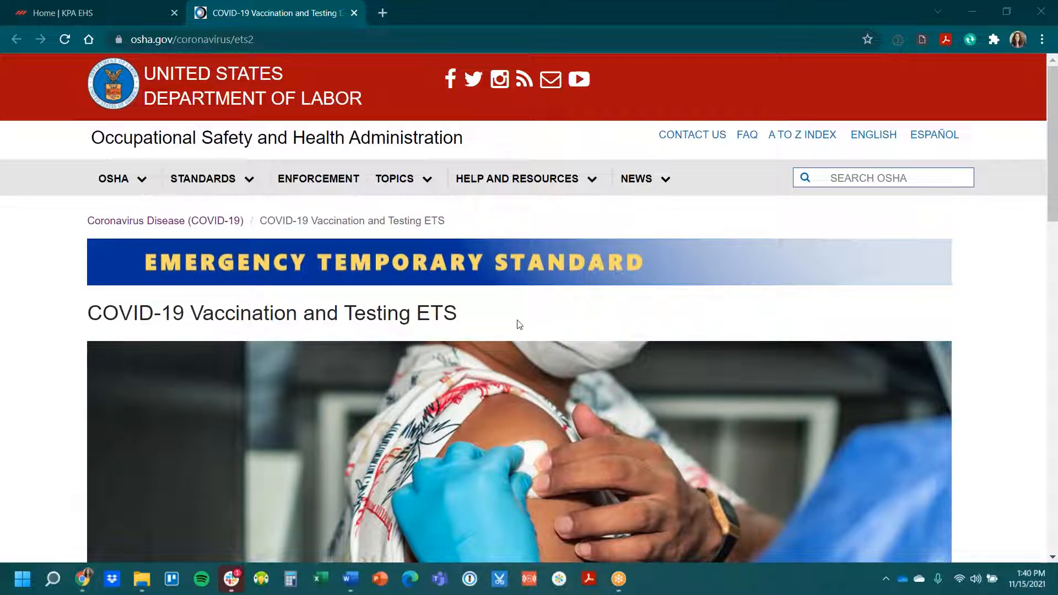
Step: Download the Mandatory Vaccination and the Vaccination or Testing and Face Covering policy samples, open the employee-choice document for review, and close it
scroll(518, 325, "down", 10)
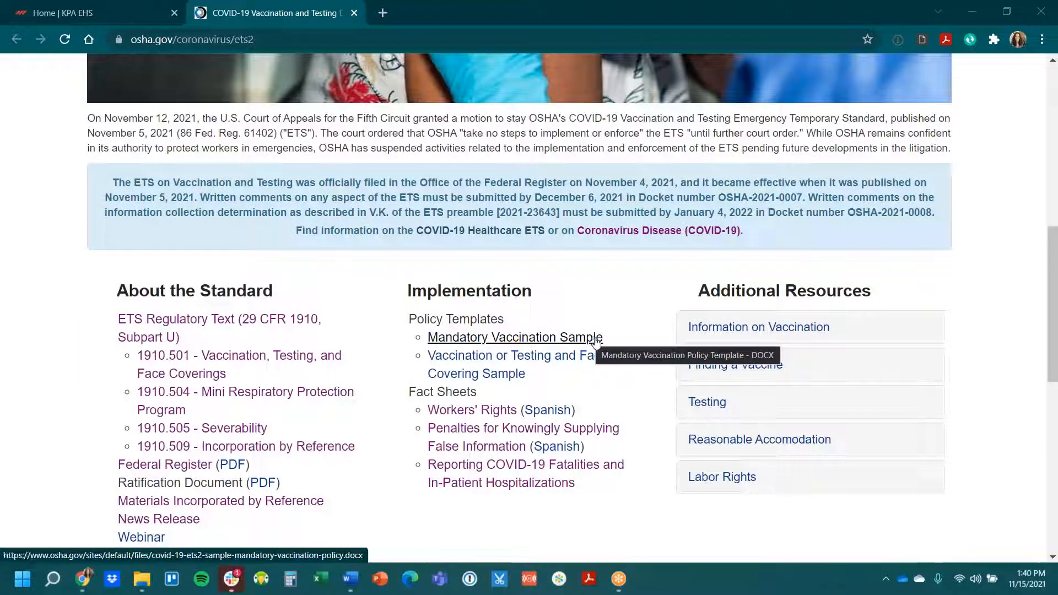
left_click(595, 342)
left_click(537, 362)
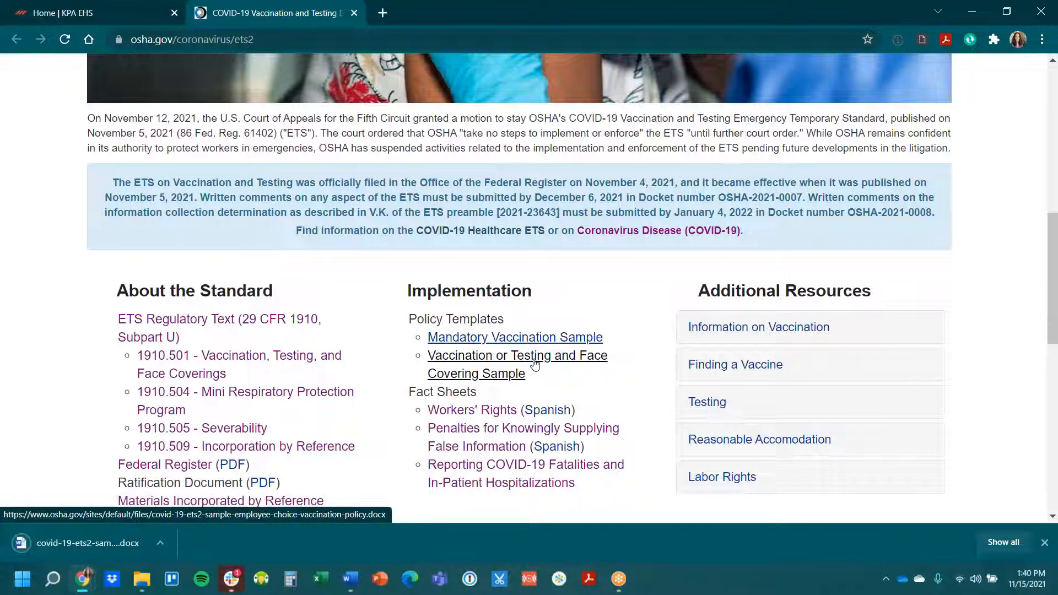
left_click(71, 541)
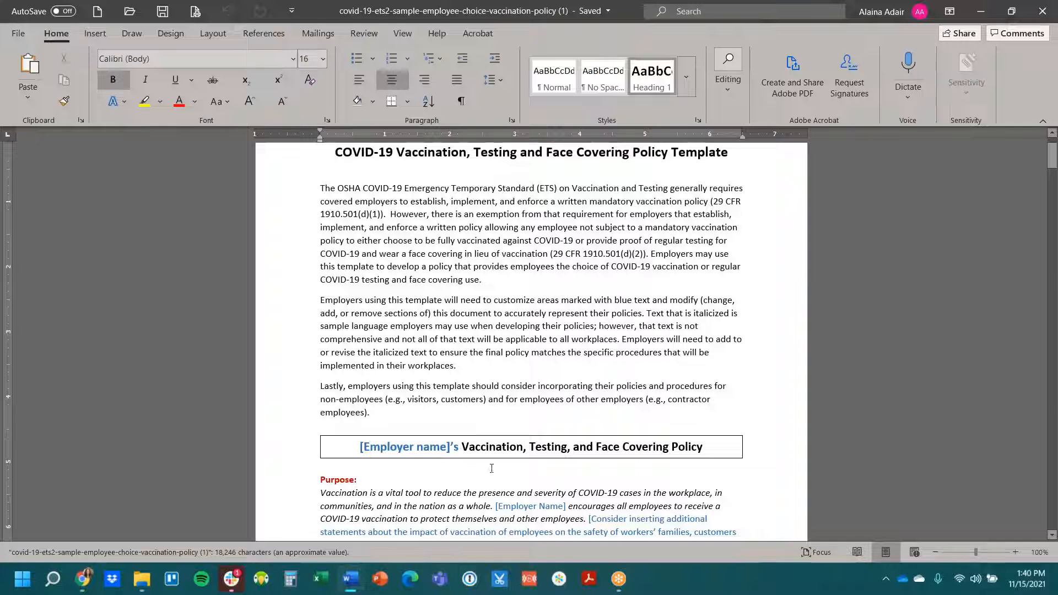
left_click(1050, 9)
Step: Switch to KPA EHS and add both downloaded vaccination policy documents to a multiple-resource upload
left_click(115, 13)
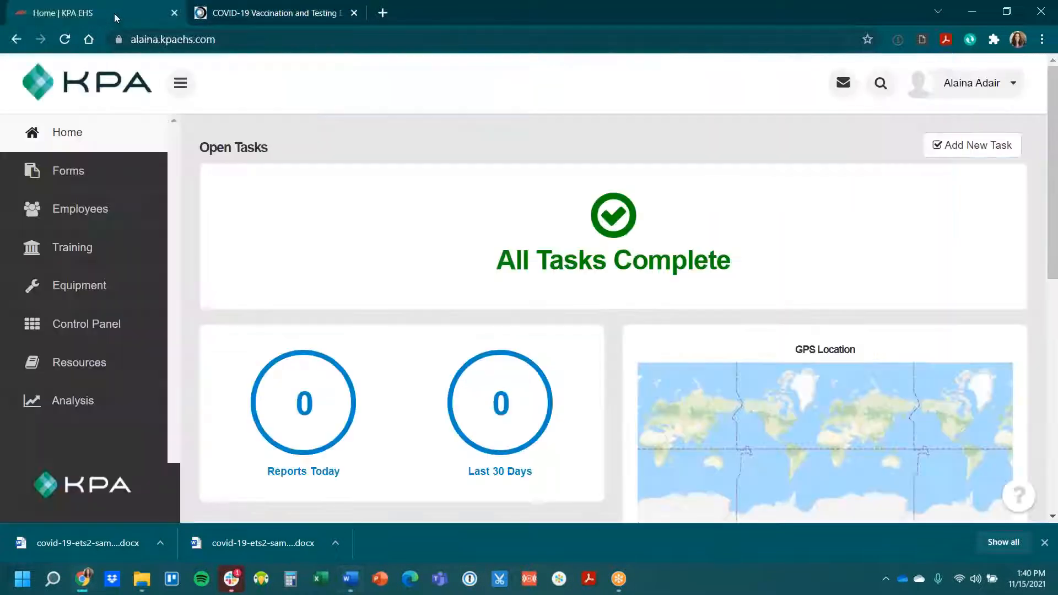
left_click(67, 363)
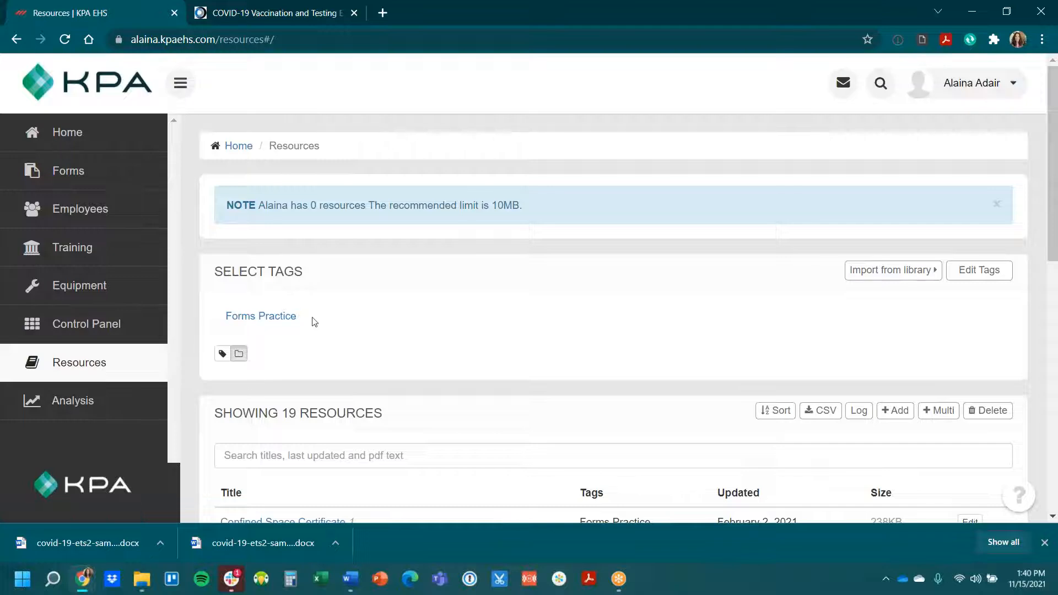
left_click(944, 417)
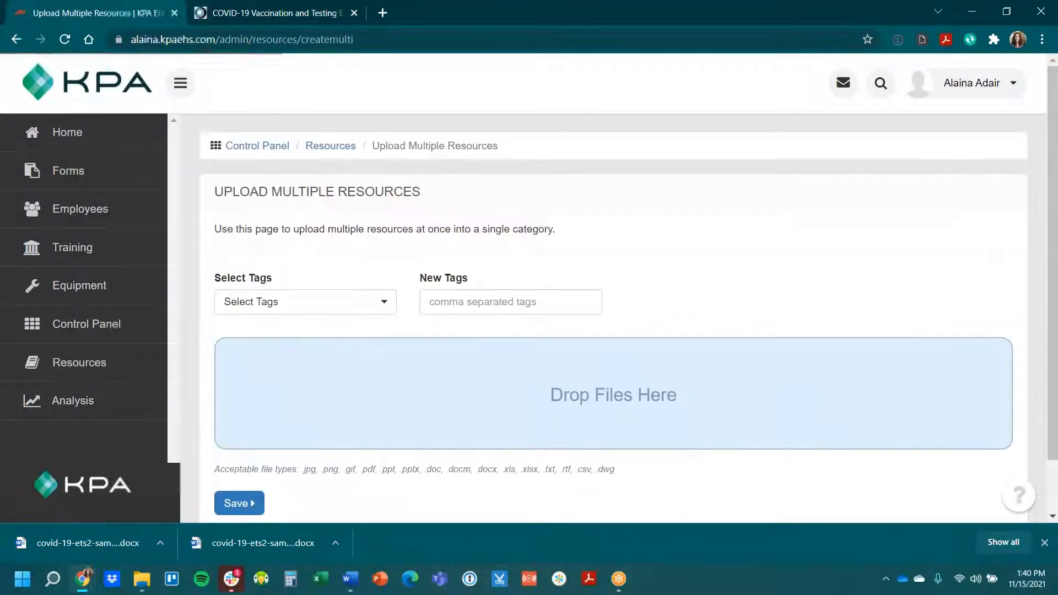
left_click_drag(88, 543, 331, 408)
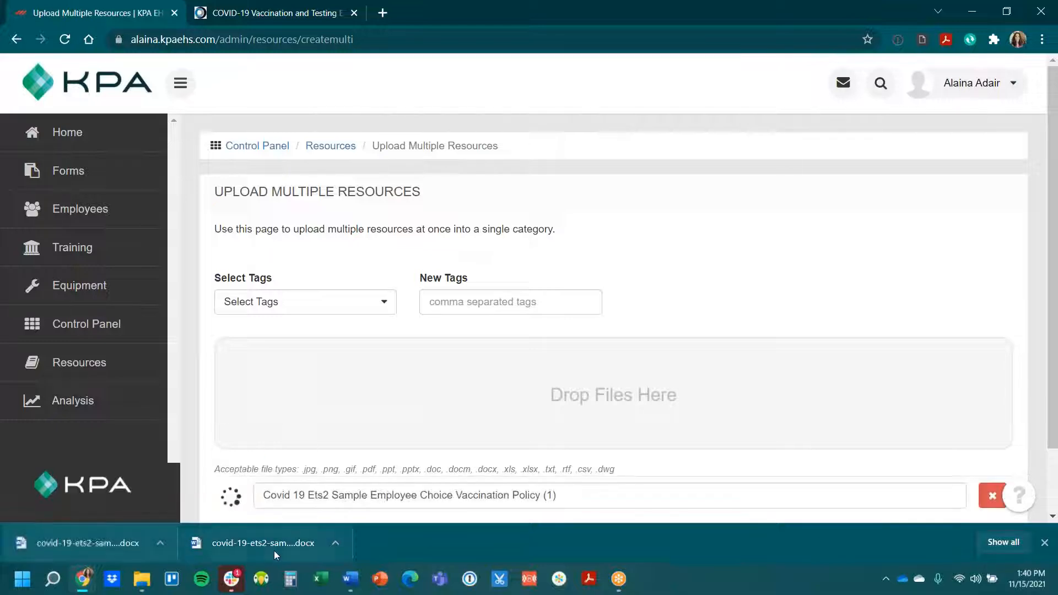
left_click_drag(273, 545, 683, 381)
scroll(803, 515, "down", 2)
left_click(1044, 542)
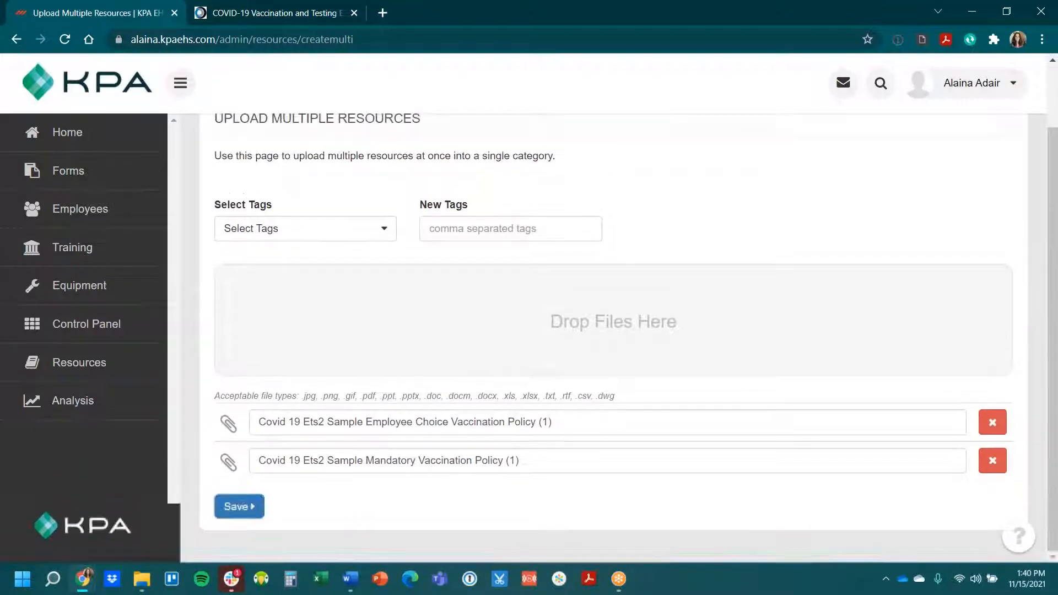
Step: Assign the new tag "COVID Mandate Policies" to the uploaded files, save them, and filter the resources by that tag
left_click(342, 236)
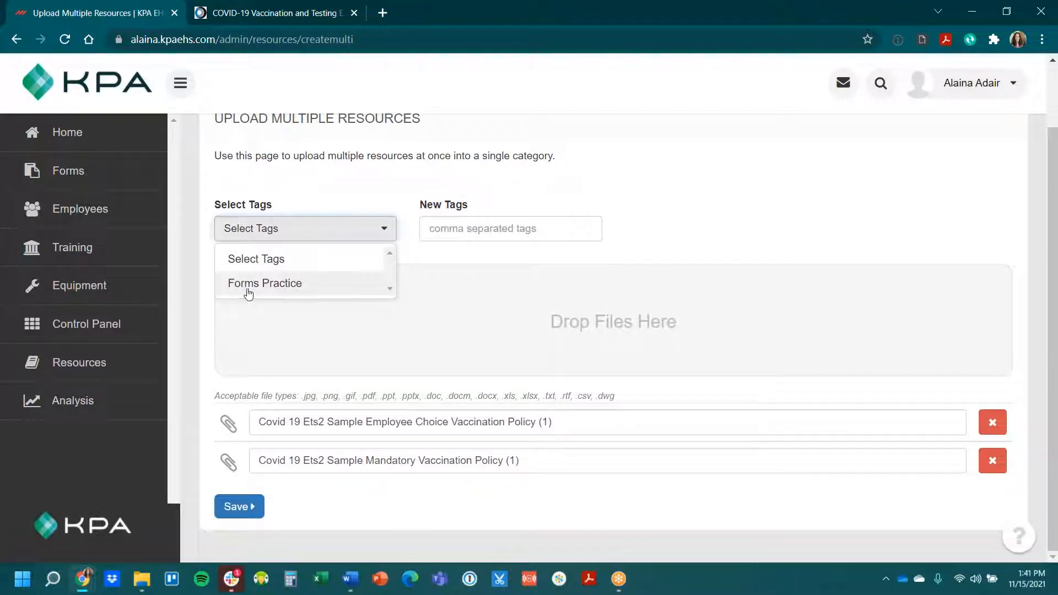
left_click(469, 227)
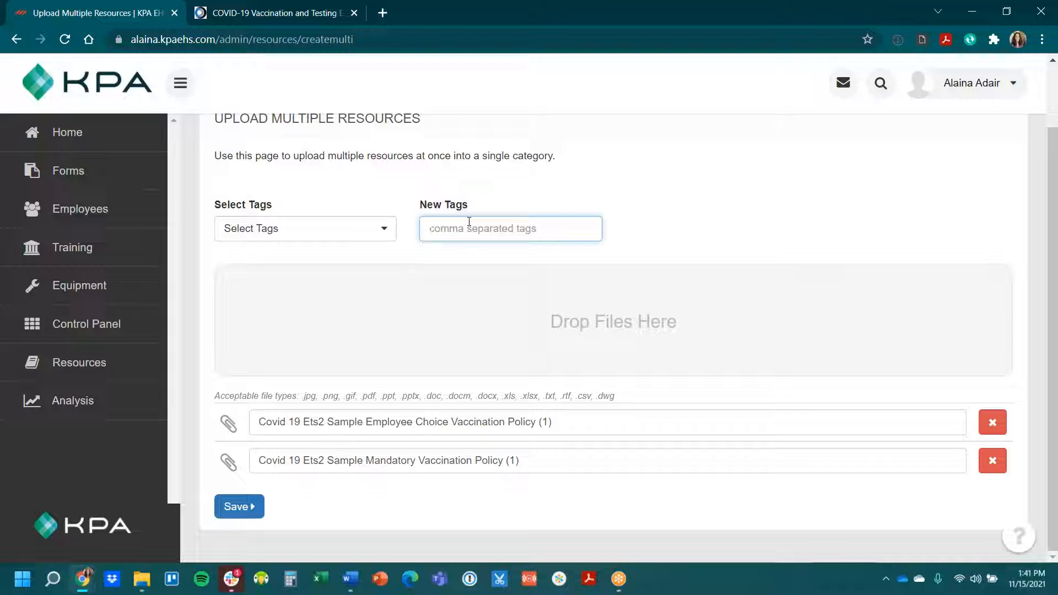
type("COVID Mandate Policies")
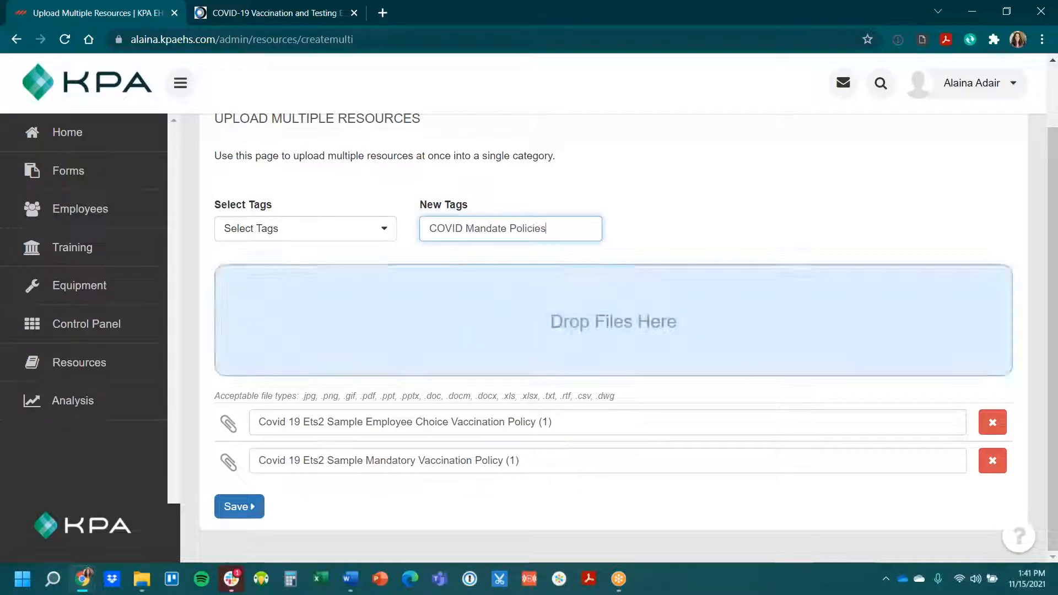
left_click(236, 508)
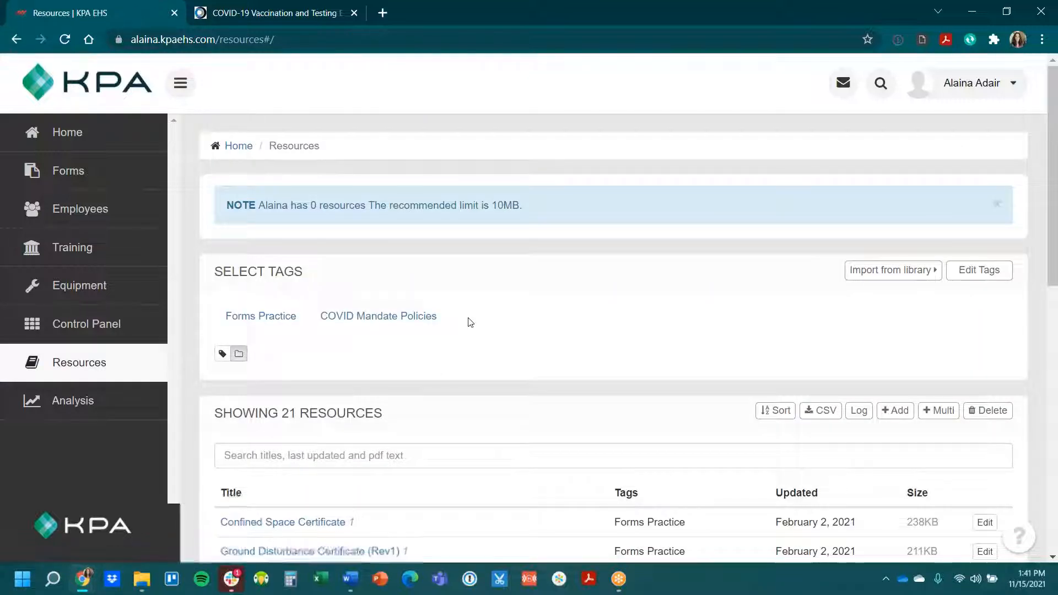
left_click(387, 325)
scroll(458, 427, "down", 1)
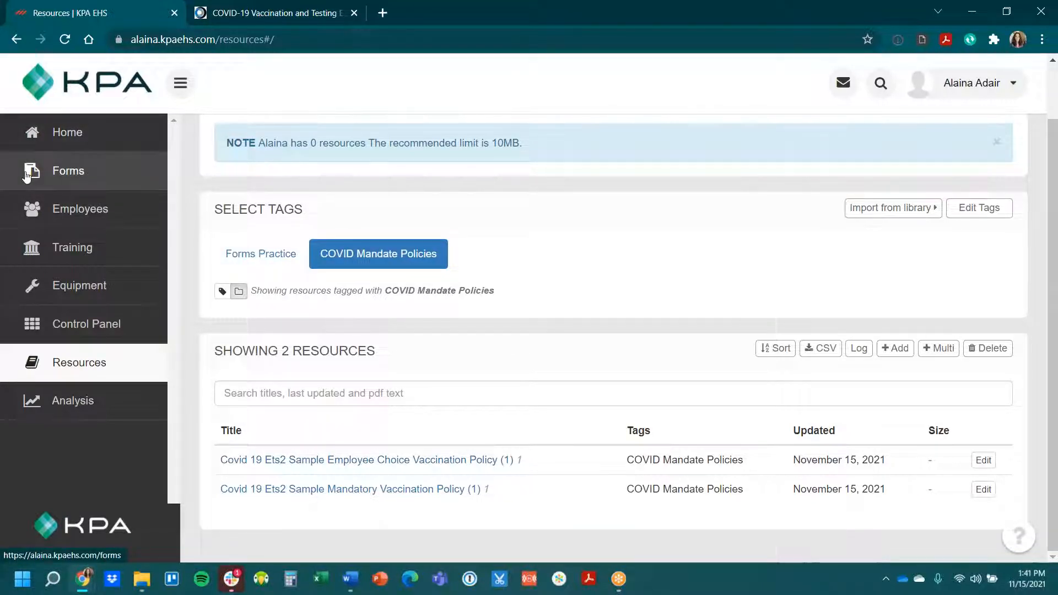
Step: Create a new data list titled "Employee Vaccination Status"
left_click(61, 330)
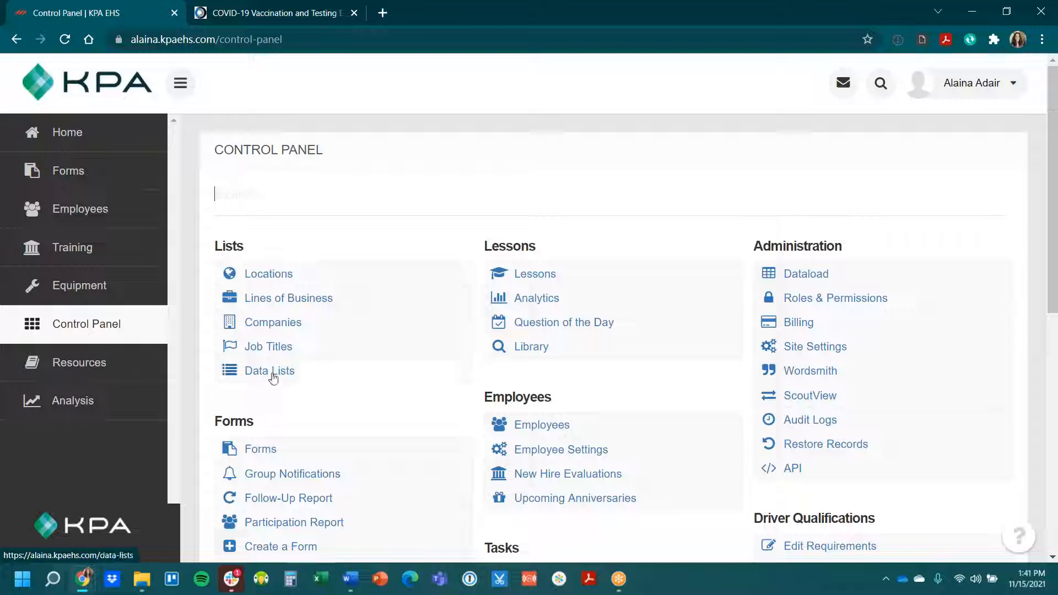
left_click(312, 378)
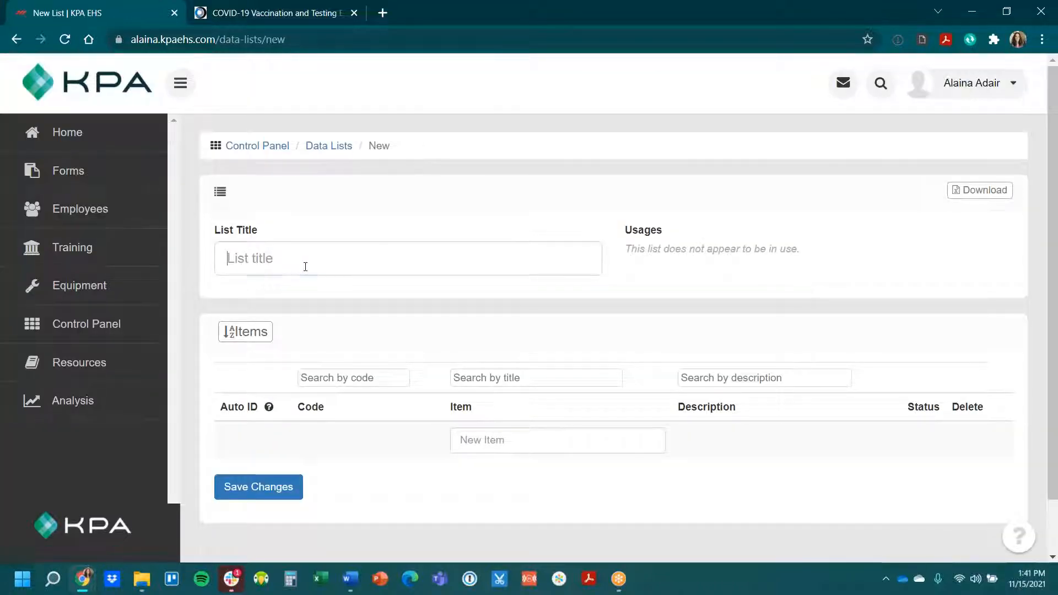
left_click(312, 261)
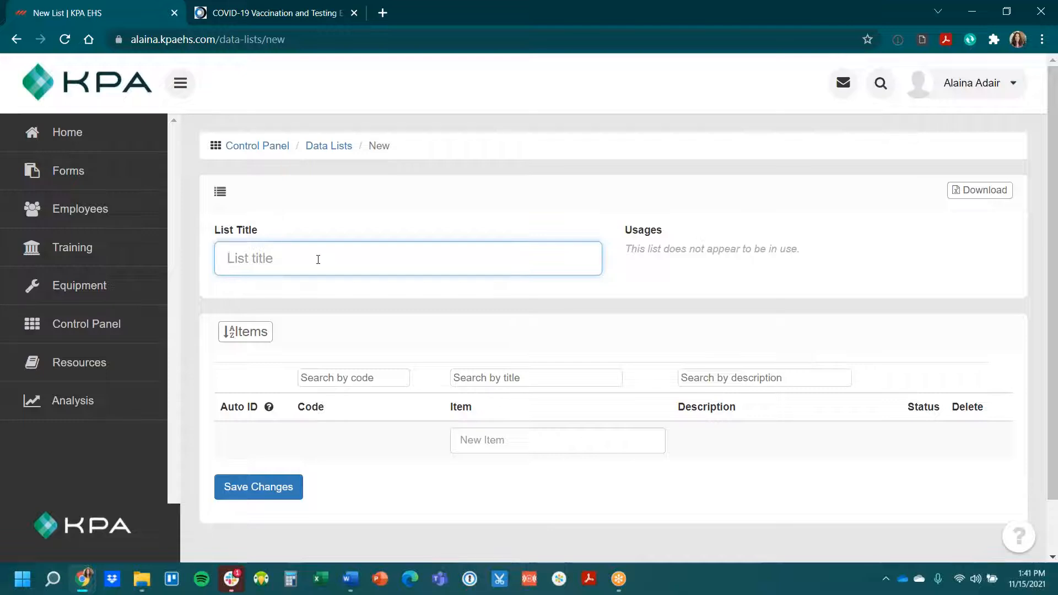
type("V")
key("BackSpace")
type("Employee V")
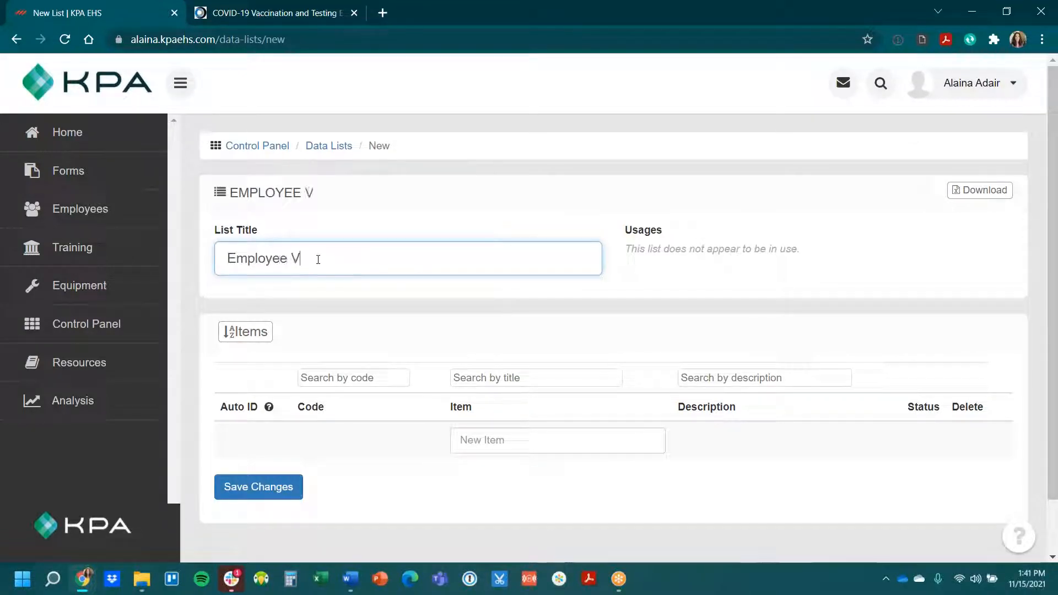
type("accination Status")
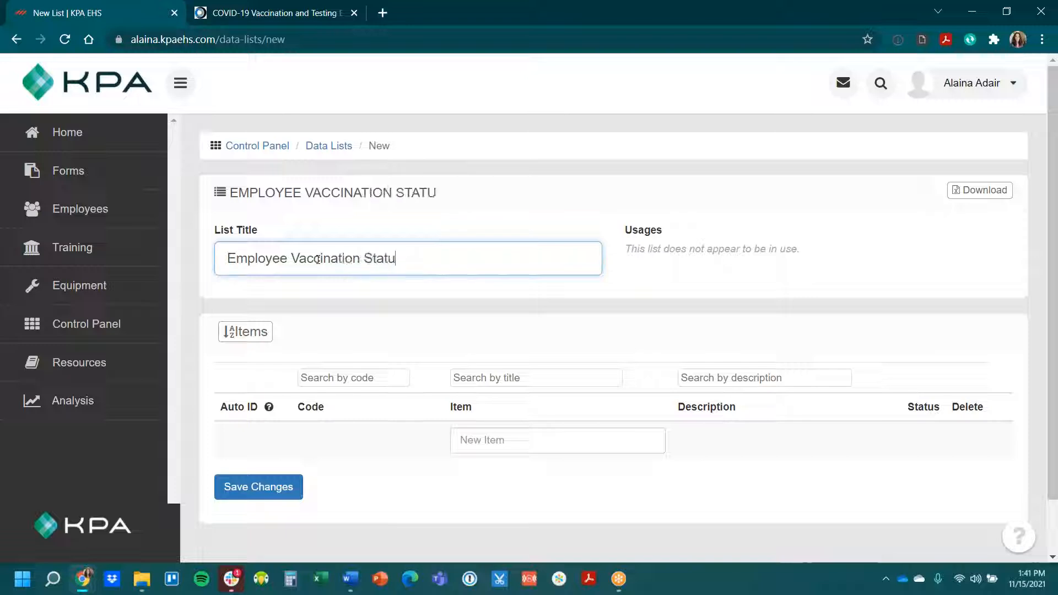
Step: Add the items Vaccinated, Unvaccinated and Exempt to the Employee Vaccination Status list and save it
left_click(509, 439)
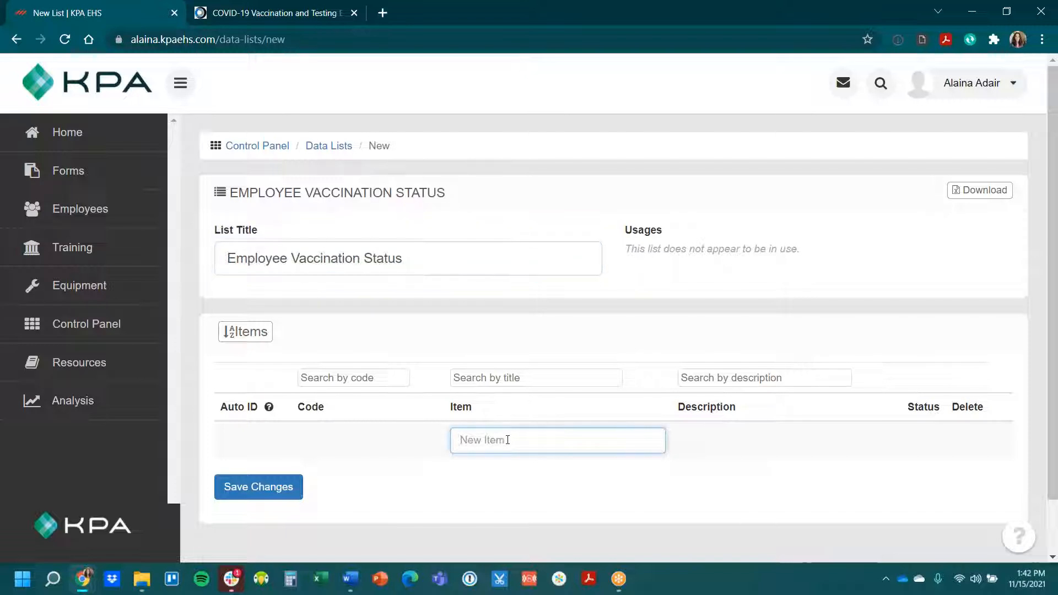
type("V")
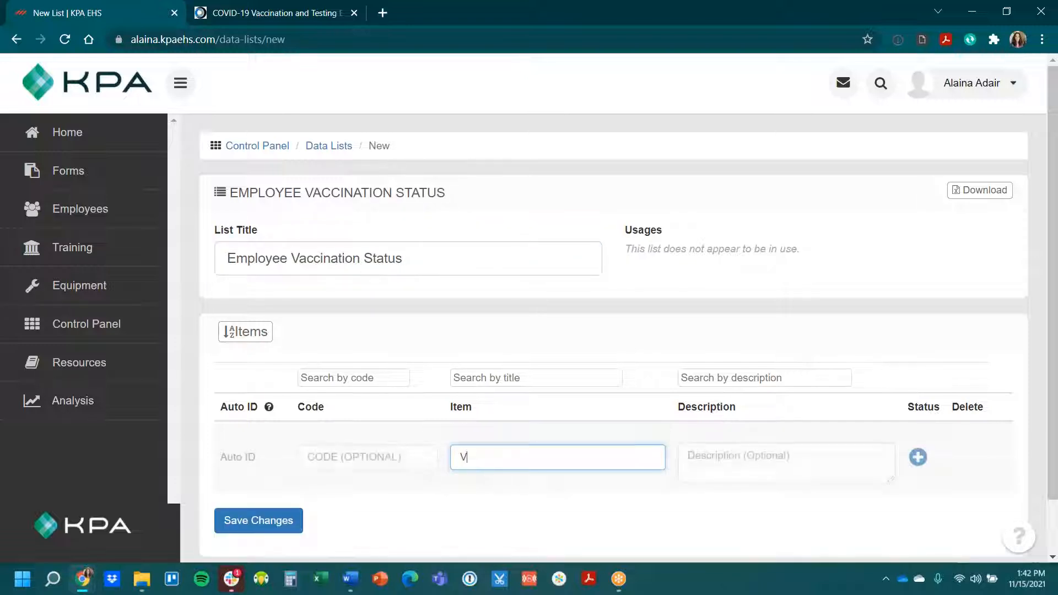
type("accinated")
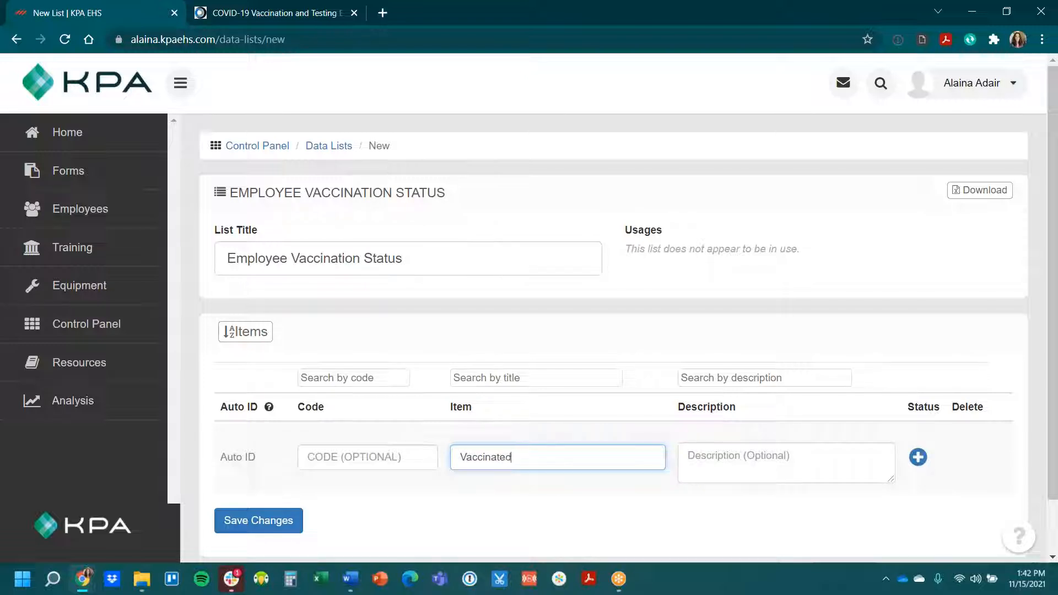
key("Return")
type("Unva")
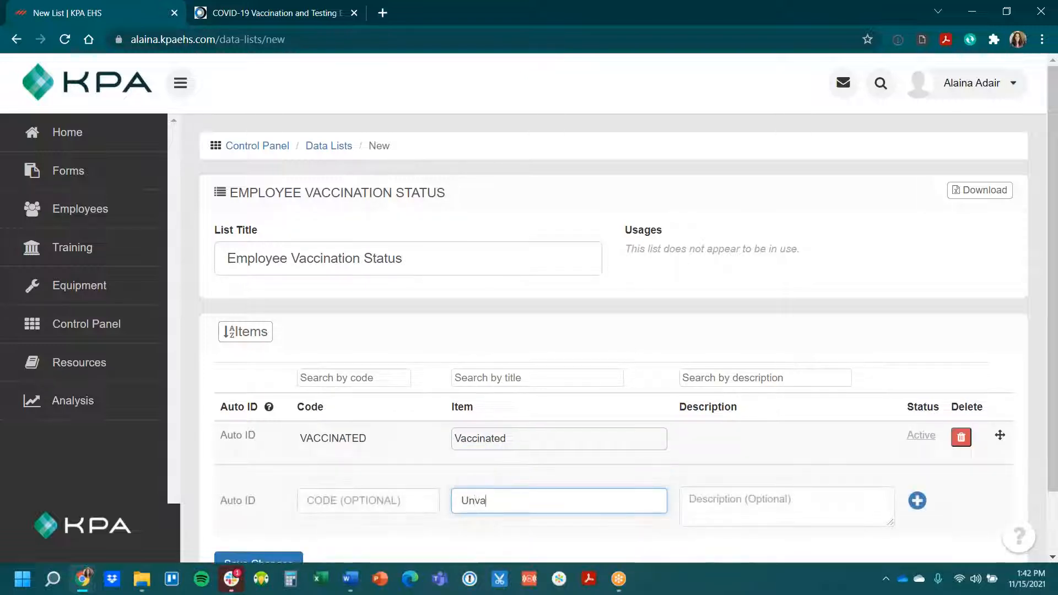
type("ccinated")
key("Return")
type("Exempt")
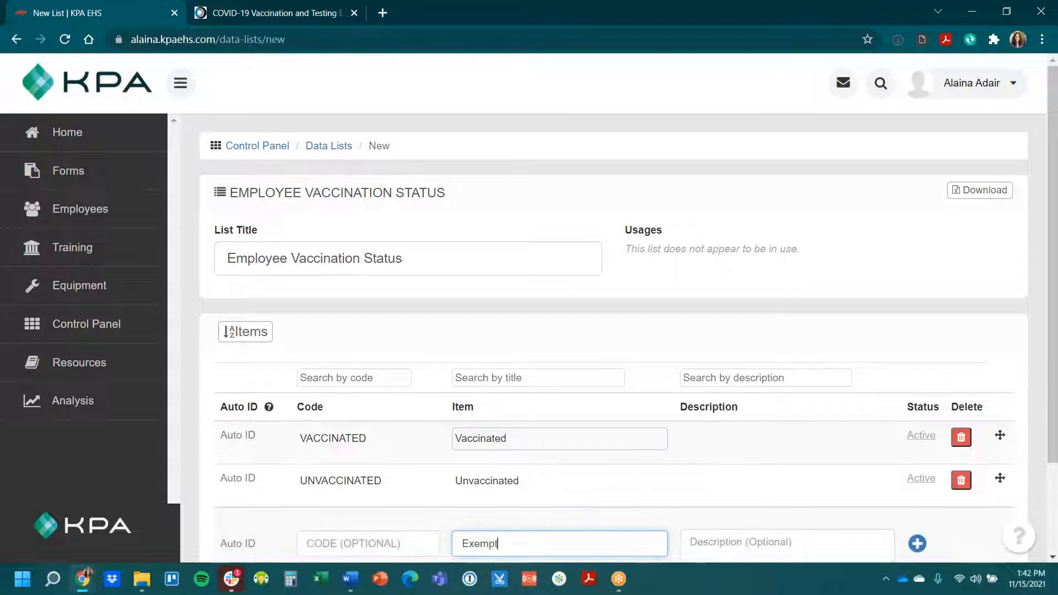
key("Return")
scroll(494, 424, "down", 3)
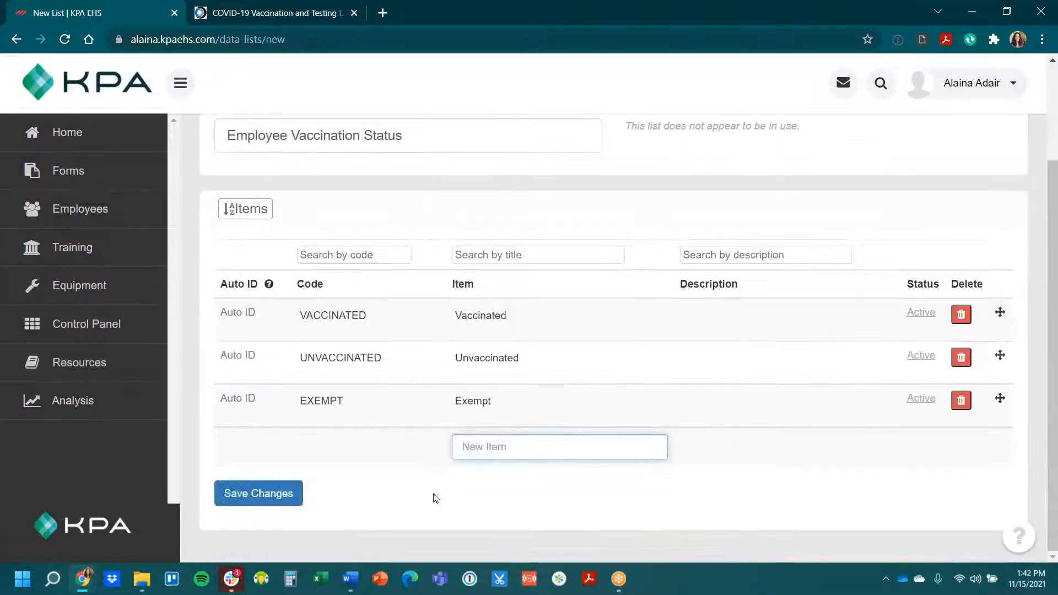
left_click(259, 503)
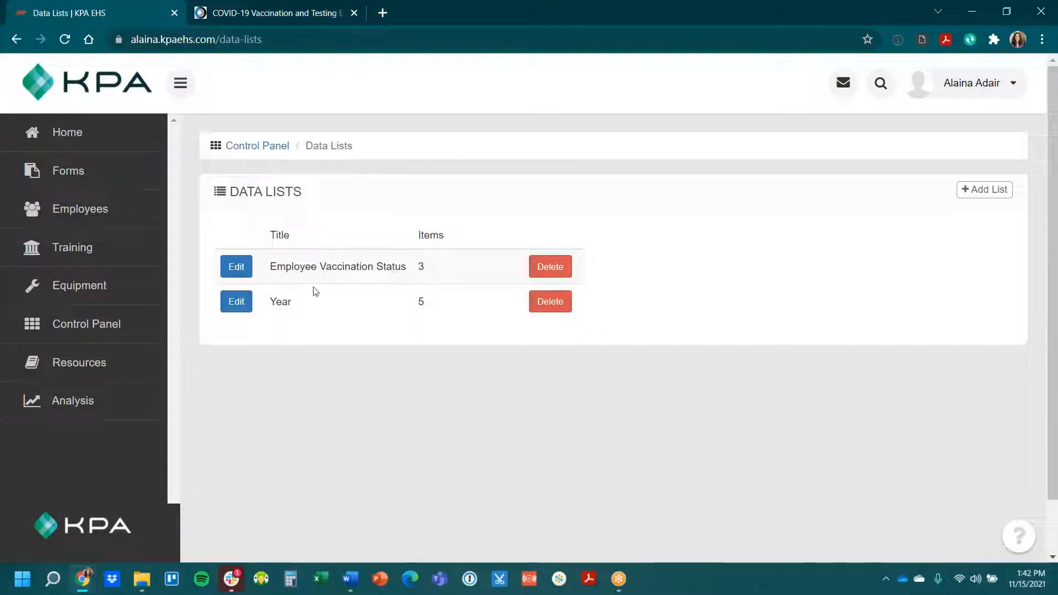
left_click_drag(270, 266, 415, 271)
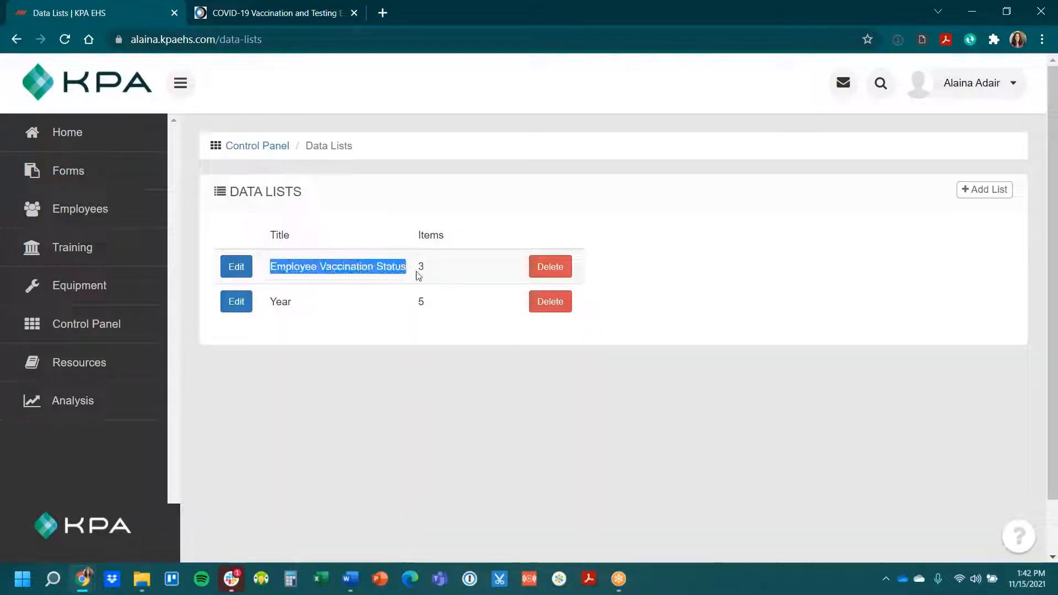
left_click(375, 348)
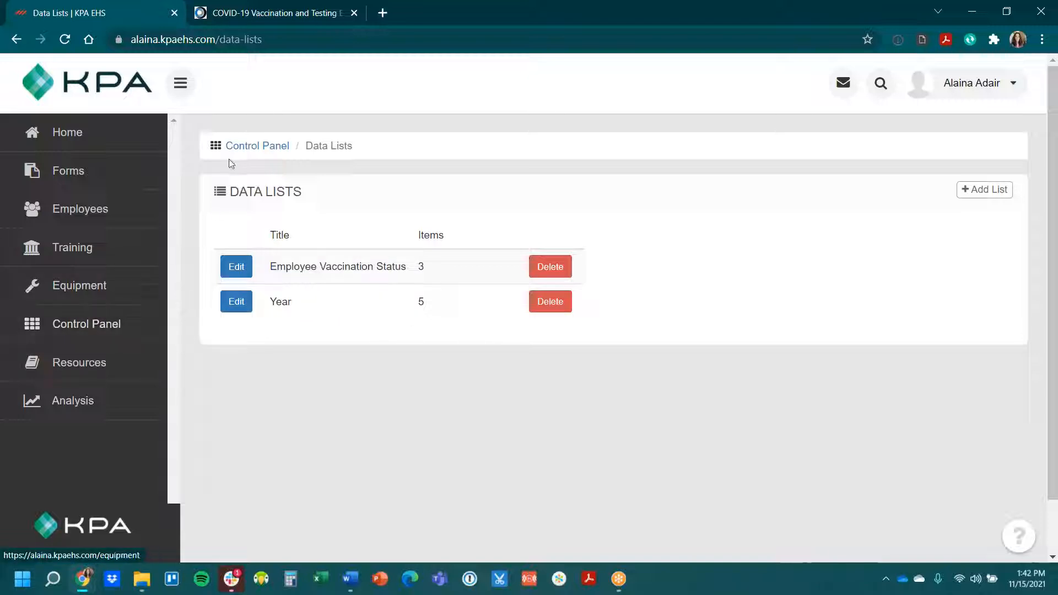
Step: Add an employee custom field named "Employee Vaccination Status" in the Employee Settings
left_click(114, 329)
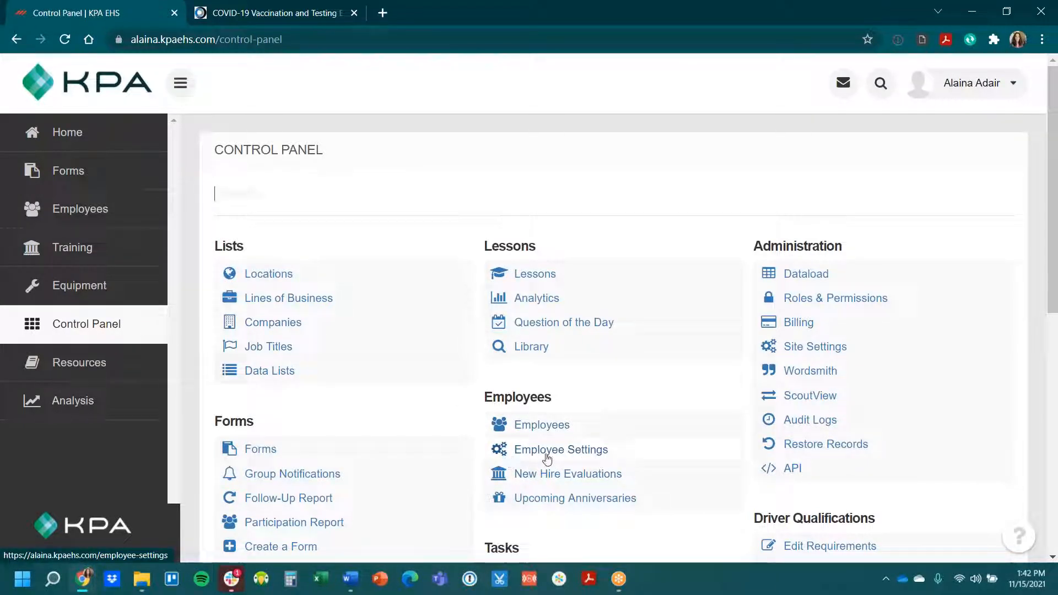
left_click(612, 456)
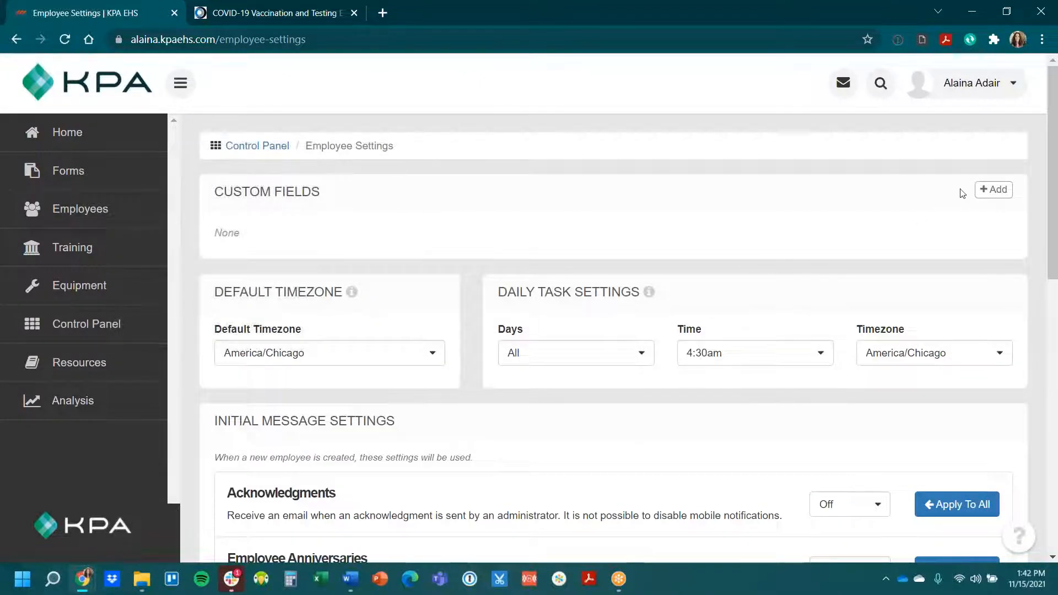
left_click(992, 190)
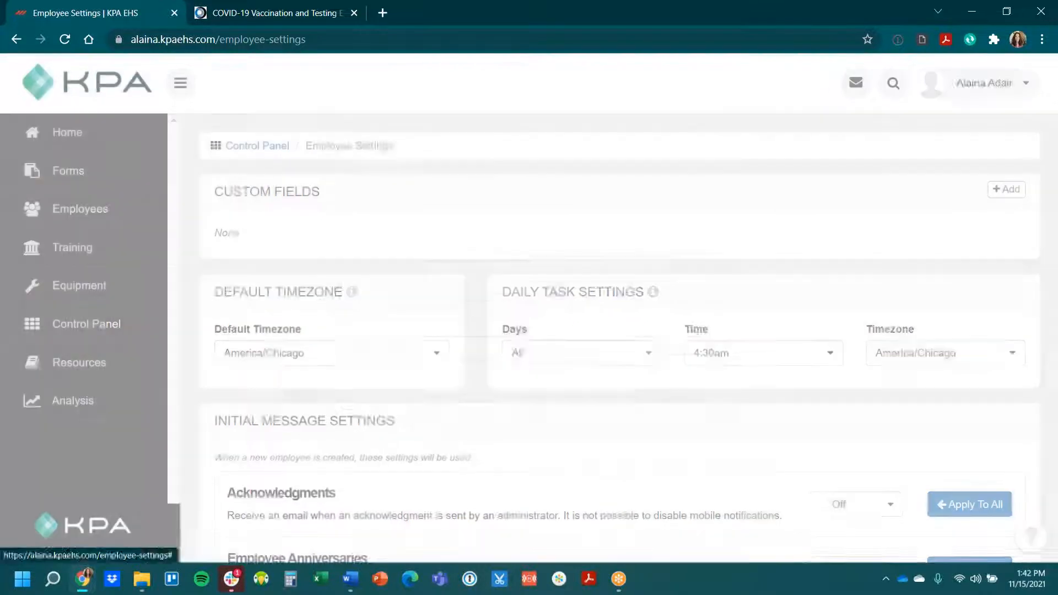
left_click(439, 290)
type("Employee Vaccination Status")
Step: Make the custom field a List type based on the Employee Vaccination Status data list and save the employee settings
left_click(412, 348)
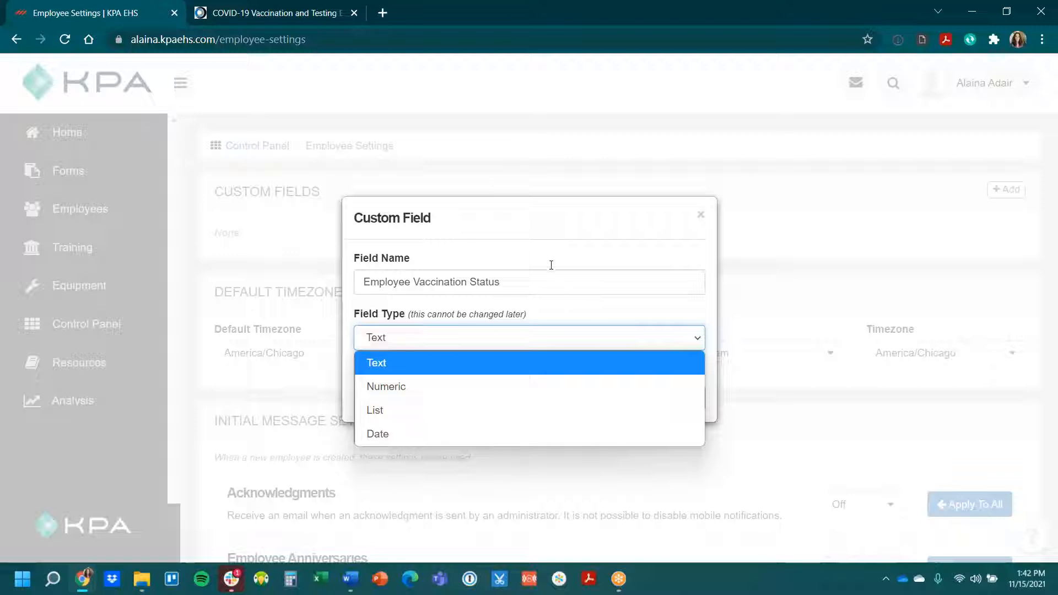
left_click(391, 417)
left_click(410, 395)
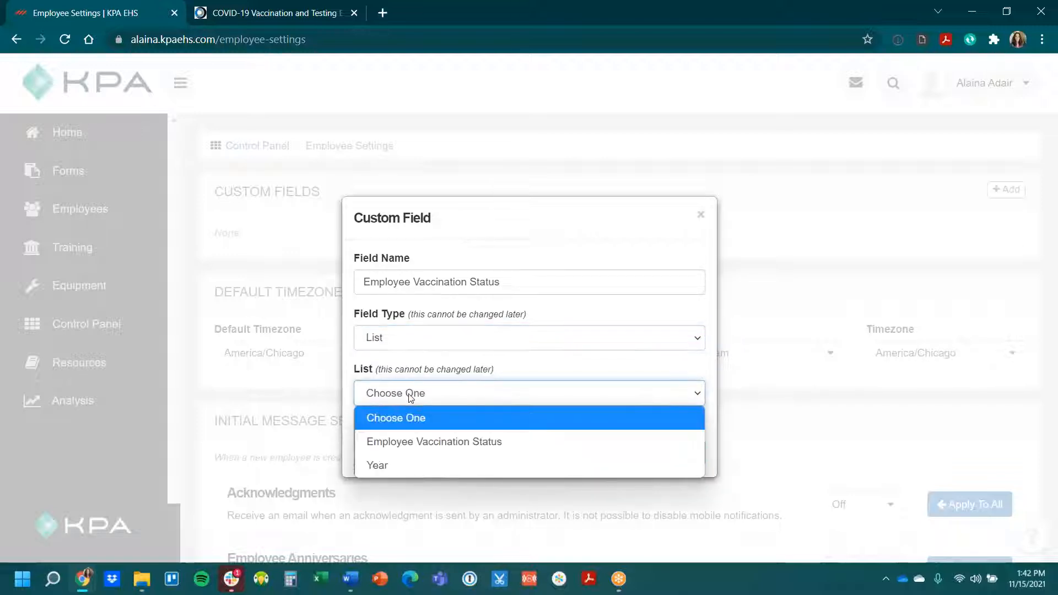
left_click(441, 450)
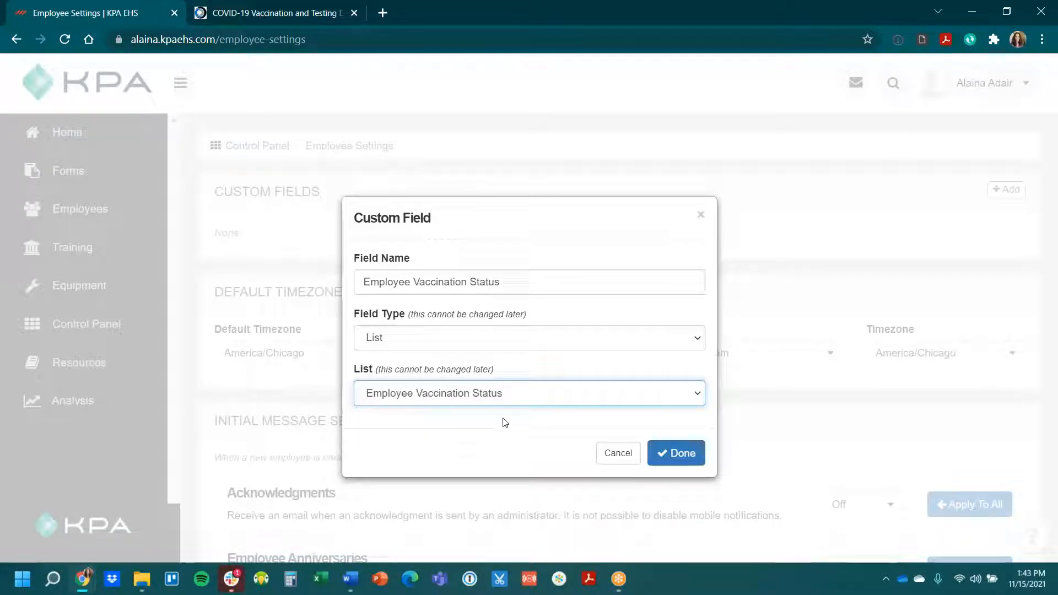
left_click(669, 458)
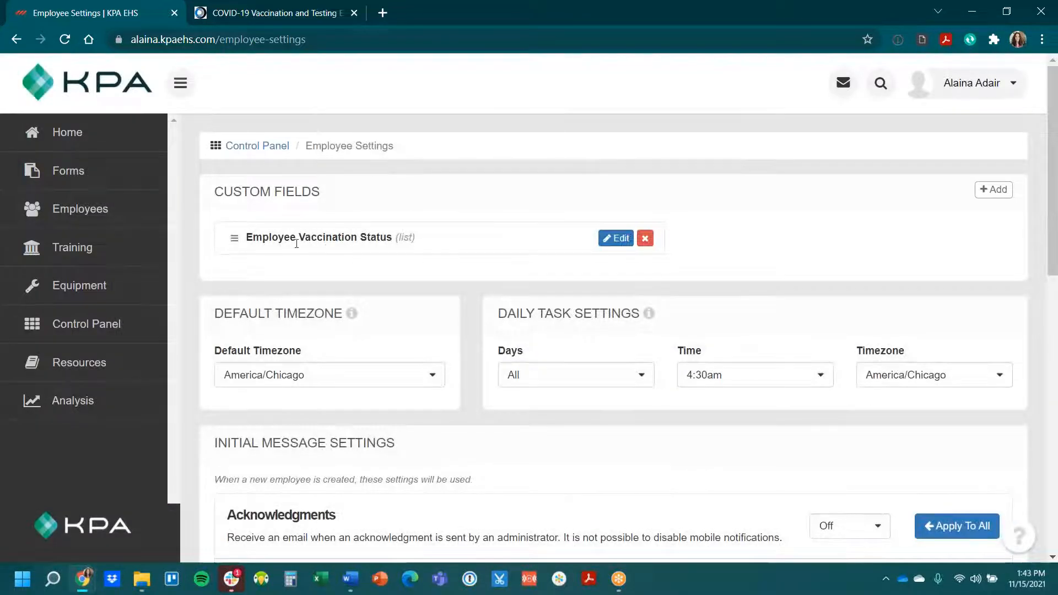
scroll(338, 298, "down", 15)
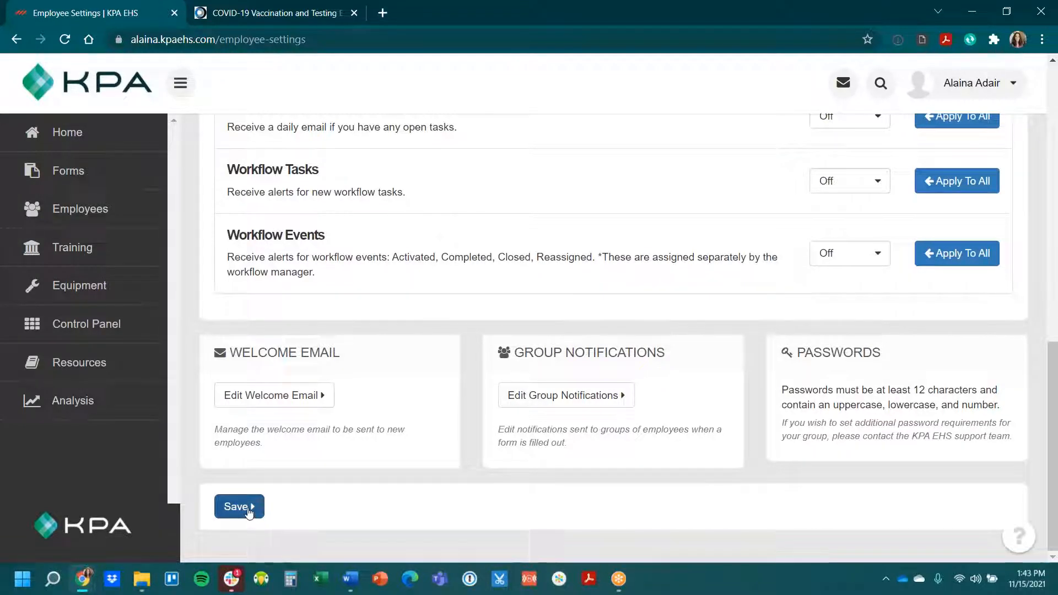
left_click(249, 512)
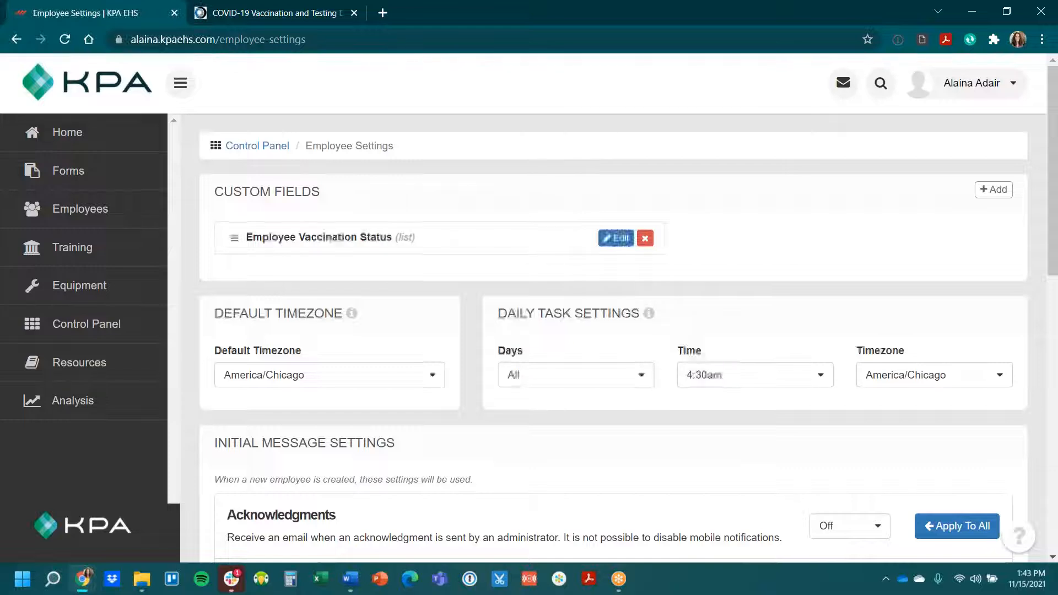
Step: Open the signed-in employee's own profile and check for the Employee Vaccination Status field
left_click(970, 87)
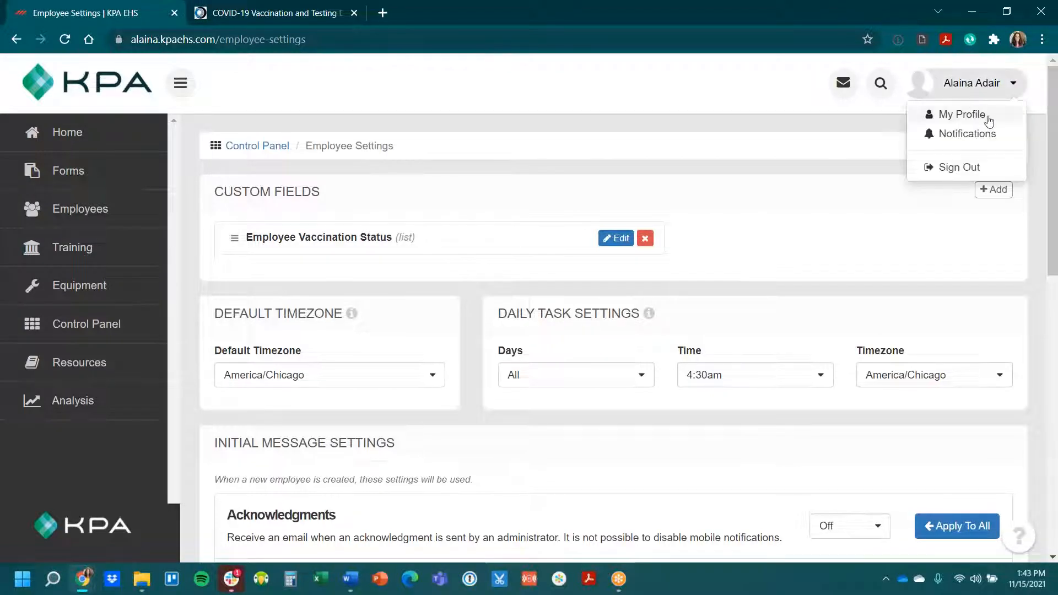
left_click(959, 115)
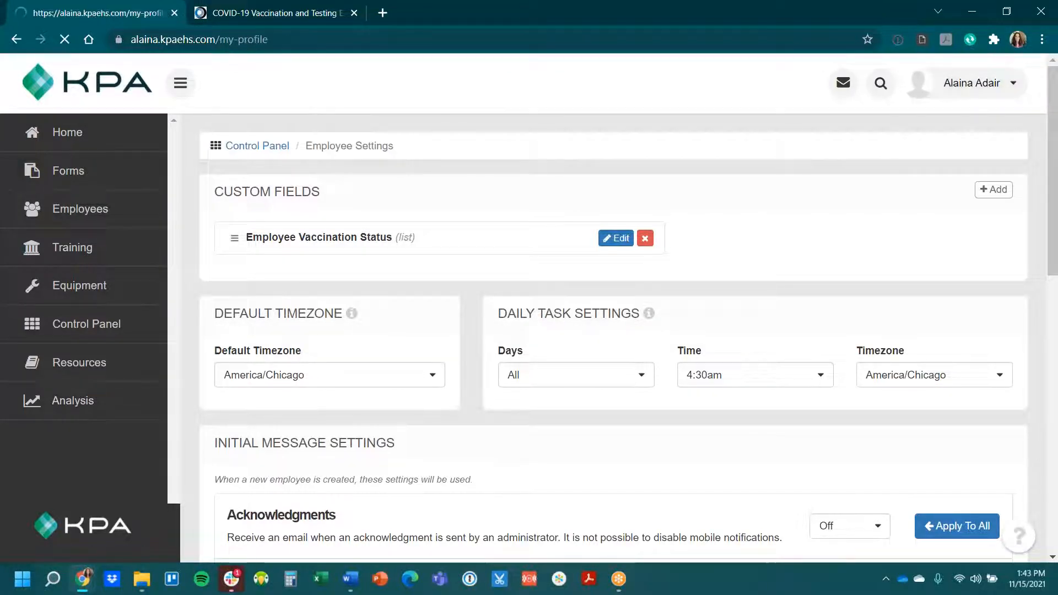
scroll(638, 319, "down", 4)
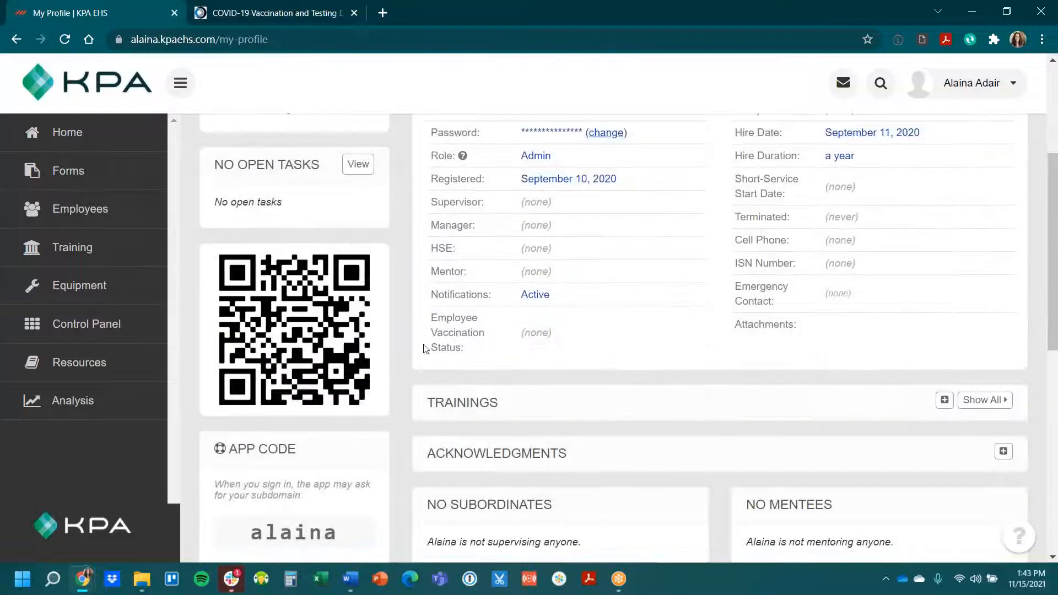
scroll(455, 371, "up", 4)
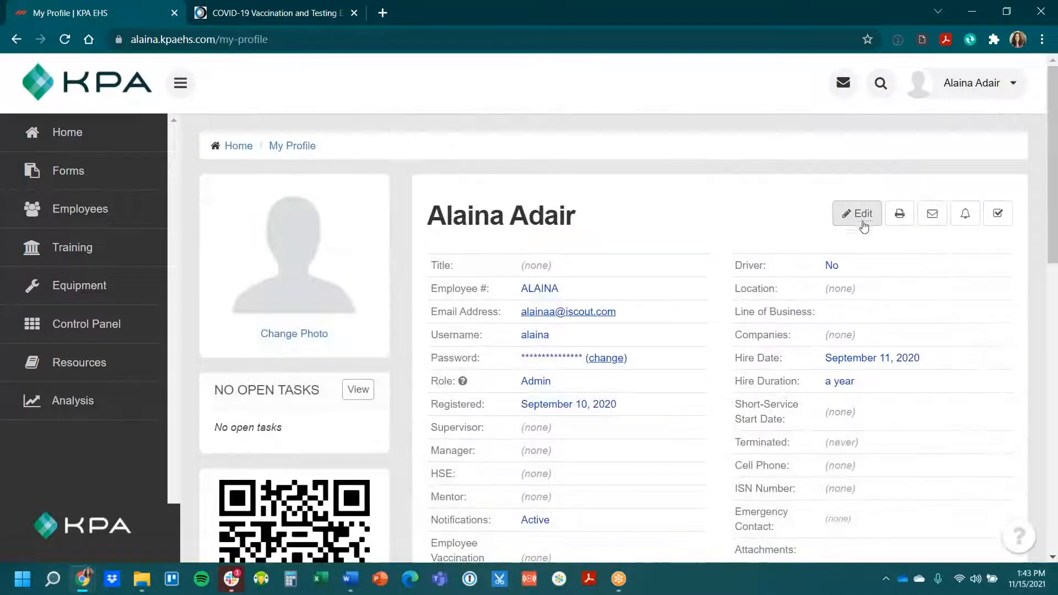
Step: Edit the profile, try Vaccinated as the Employee Vaccination Status, set it back to None and save the changes
left_click(856, 213)
scroll(857, 213, "down", 3)
scroll(579, 378, "down", 2)
left_click(579, 378)
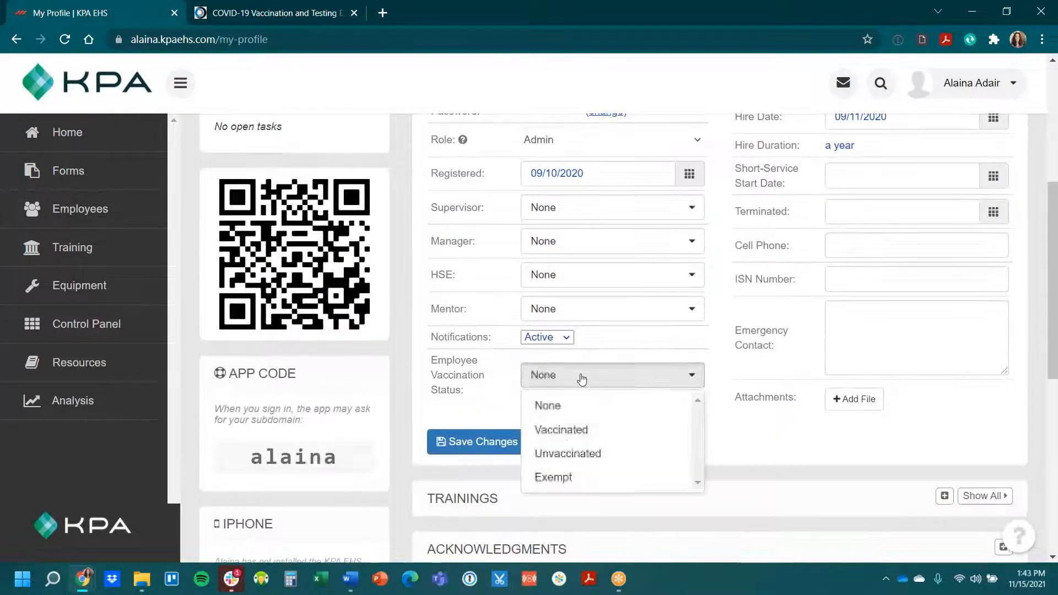
left_click(586, 439)
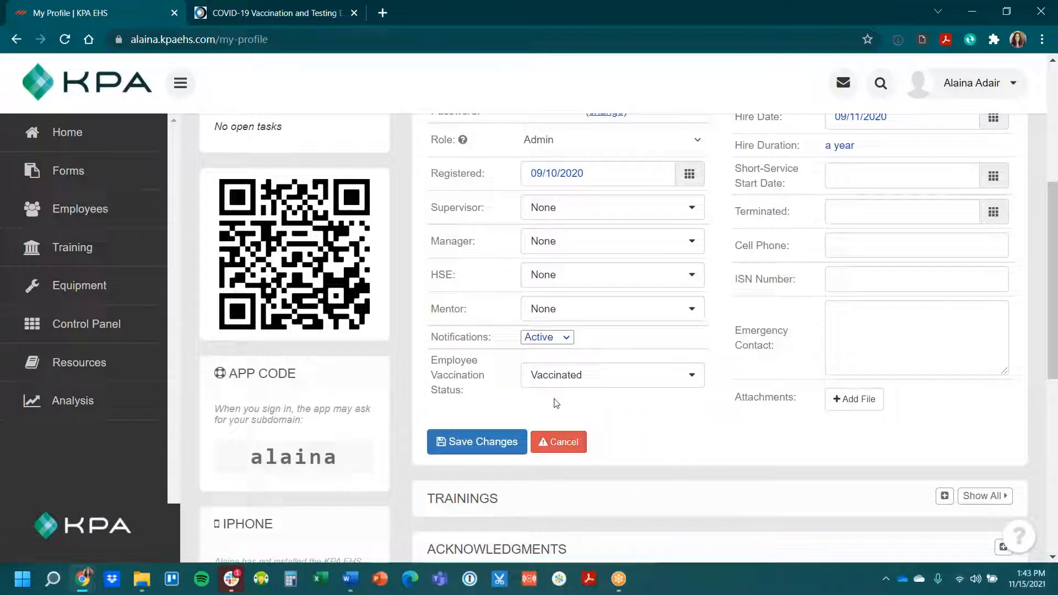
left_click(606, 383)
left_click(593, 407)
left_click(472, 443)
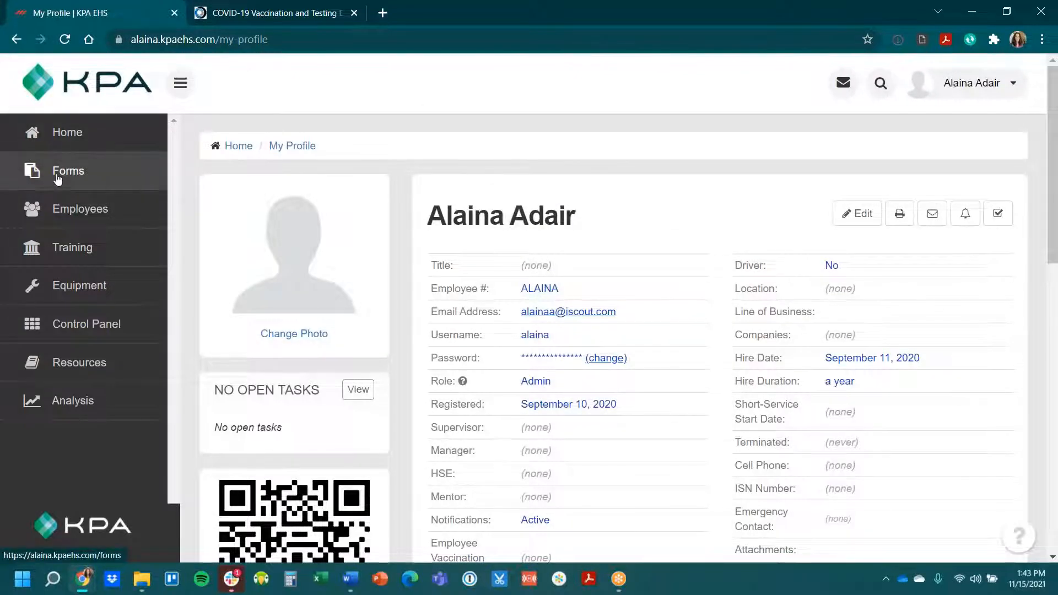
Step: Import the COVID-19 Test Result form from the forms library into the Forms folder
left_click(25, 172)
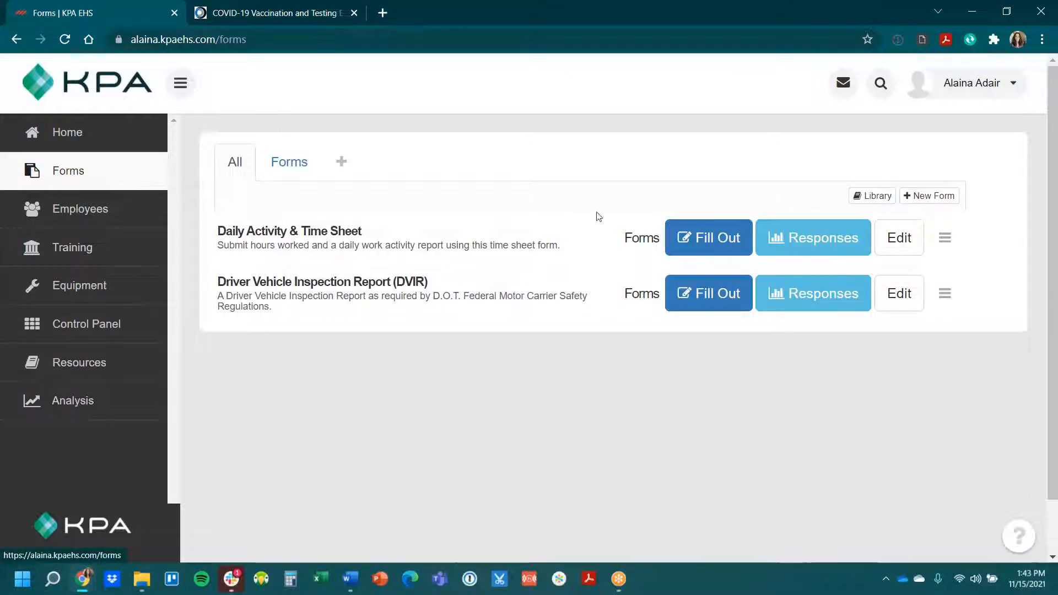
left_click(877, 197)
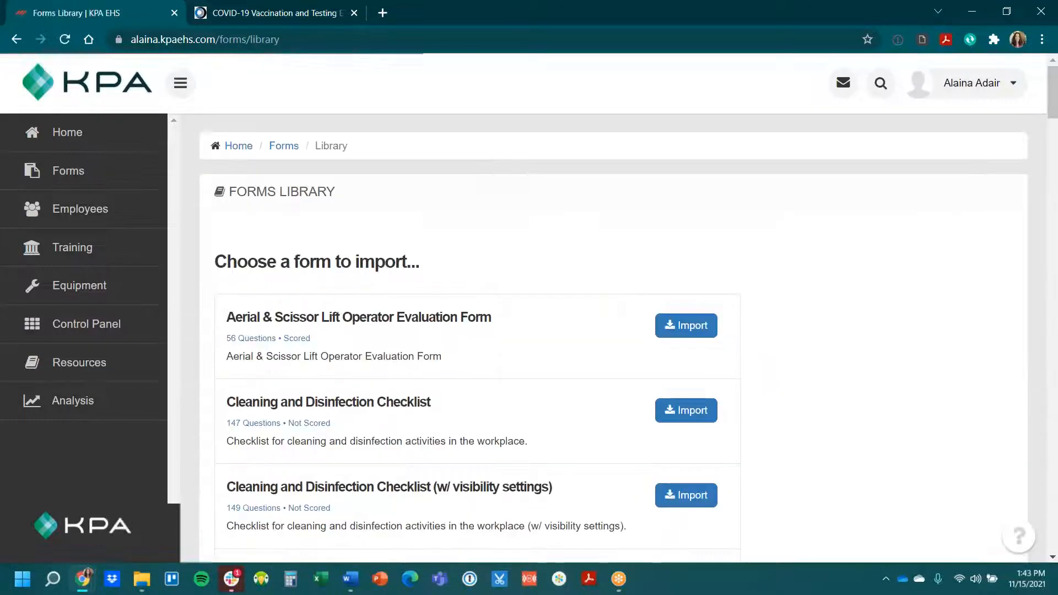
scroll(831, 279, "down", 7)
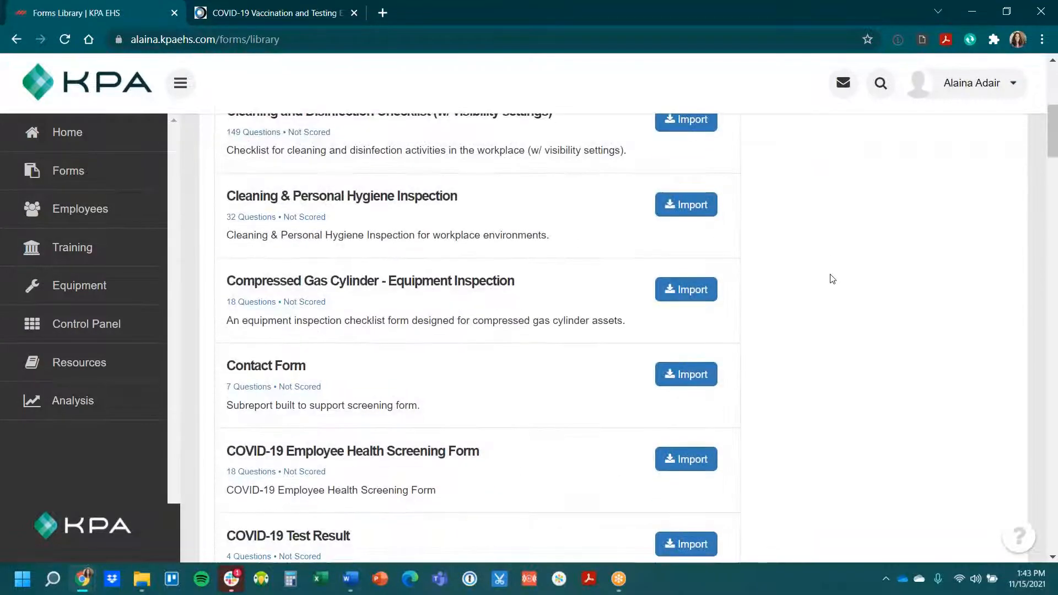
scroll(832, 279, "down", 3)
scroll(831, 279, "down", 3)
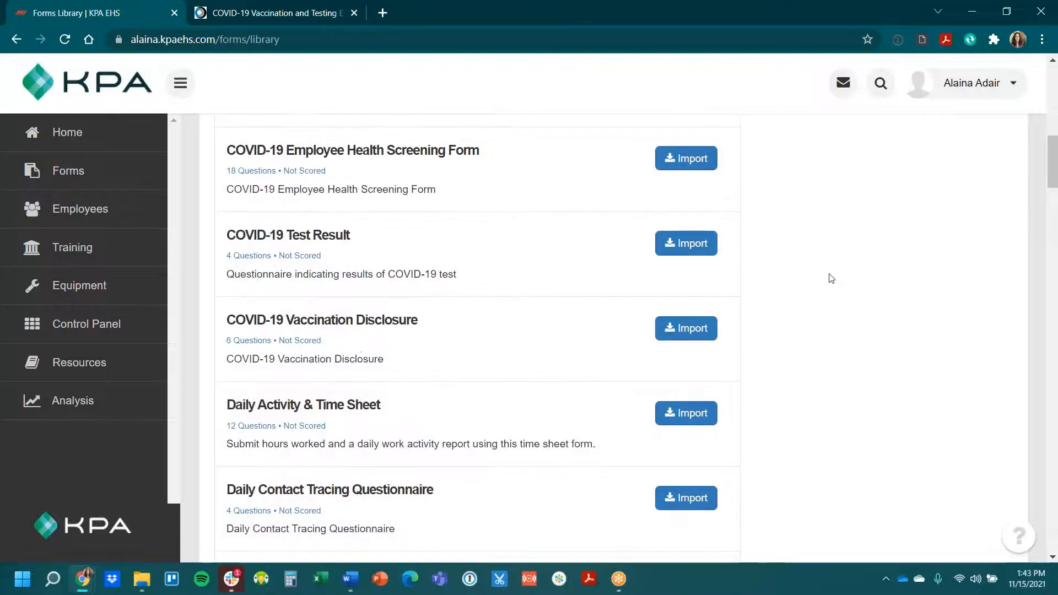
scroll(831, 278, "down", 1)
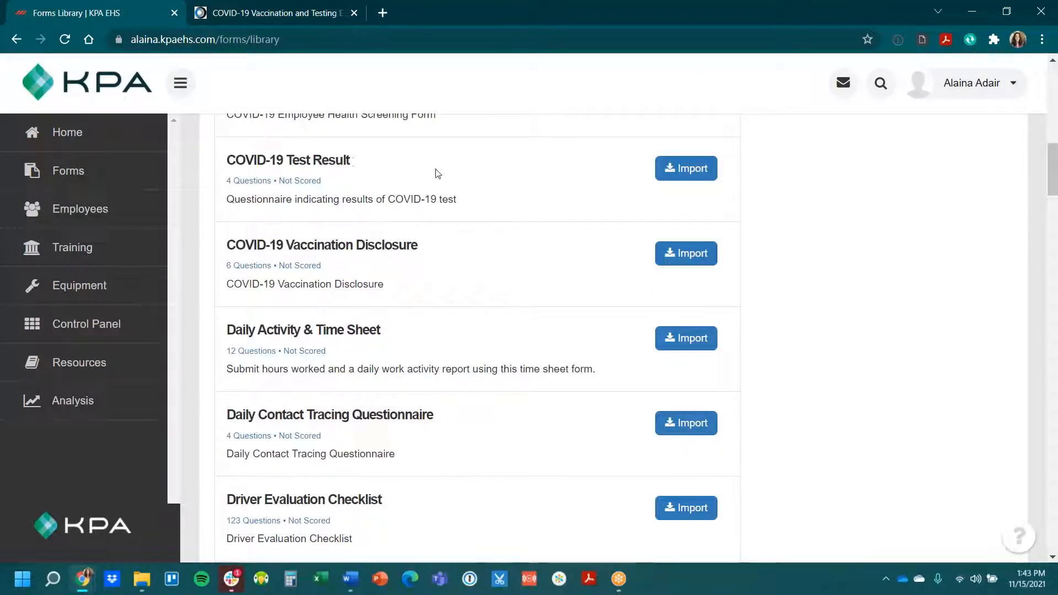
left_click(685, 177)
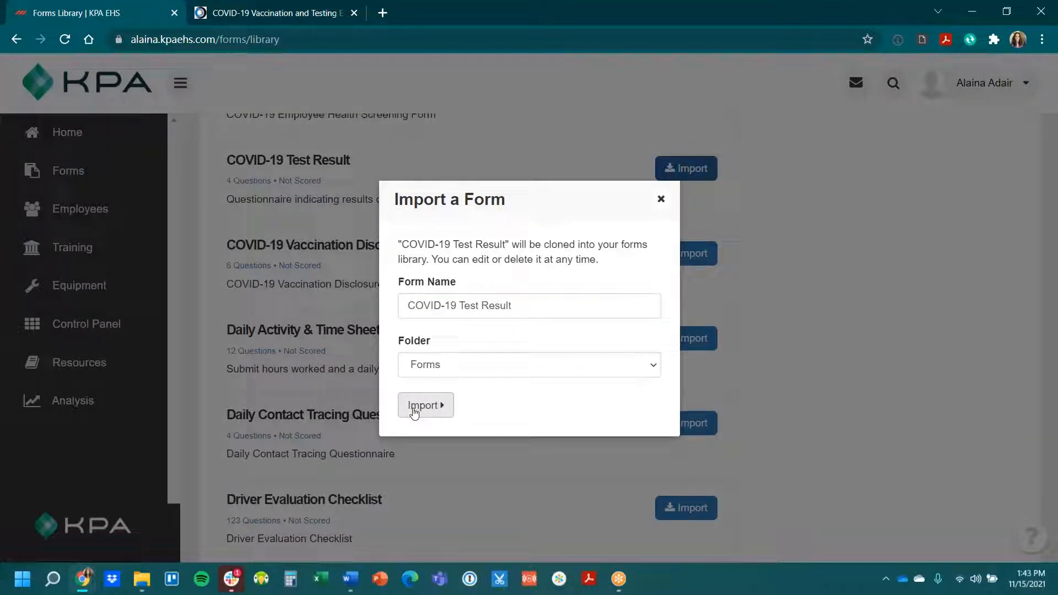
left_click(415, 408)
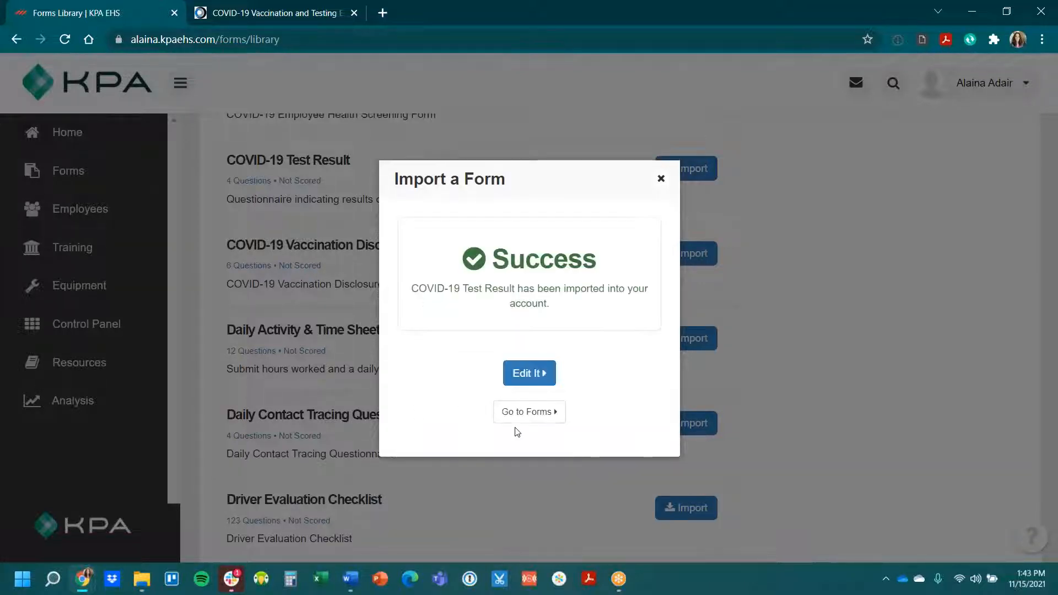
left_click(661, 179)
Step: Import the COVID-19 Vaccination Disclosure form and move both COVID-19 forms above the others in the forms list, Vaccination Disclosure first
left_click_drag(228, 245, 420, 247)
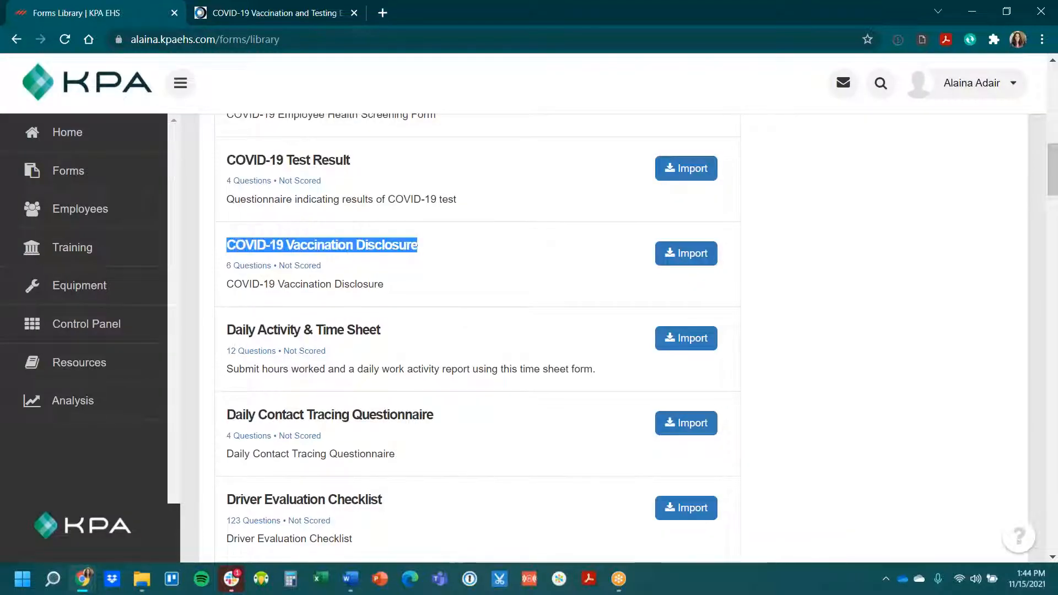
left_click(441, 269)
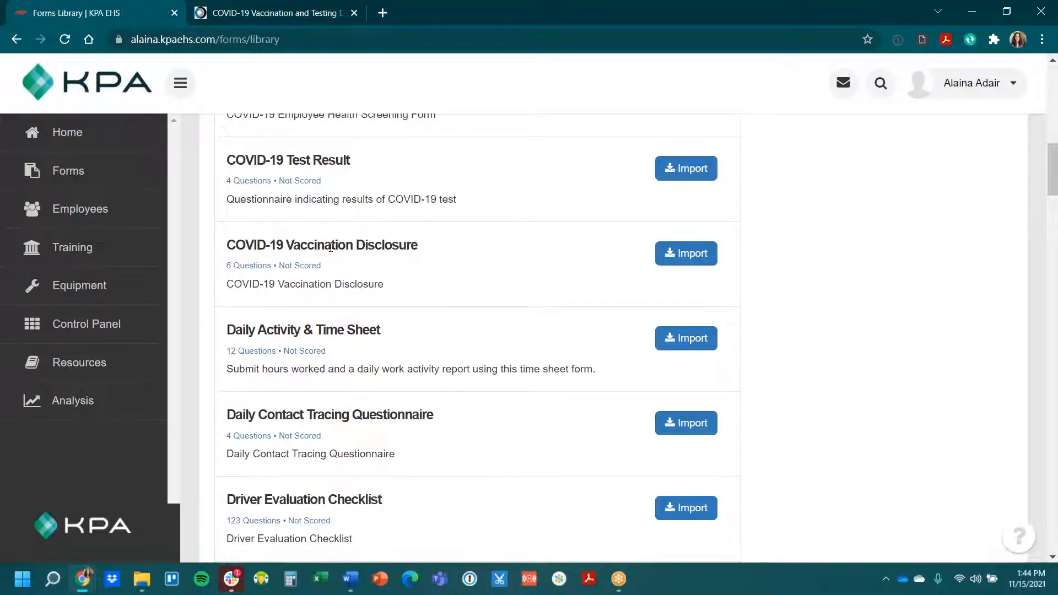
left_click(678, 267)
left_click(429, 405)
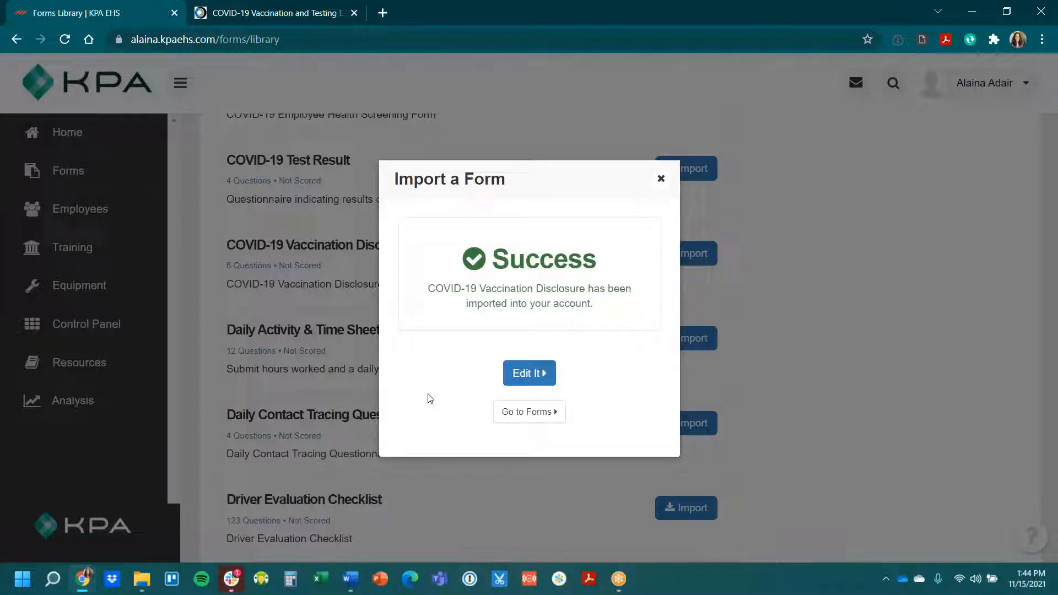
left_click(503, 414)
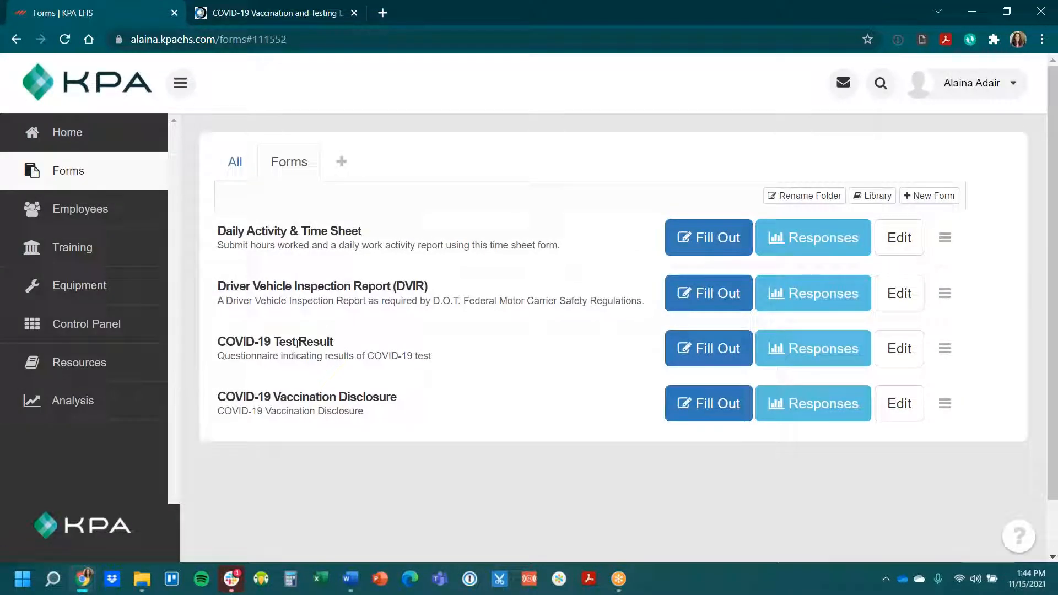
left_click_drag(936, 401, 917, 218)
left_click_drag(945, 403, 935, 295)
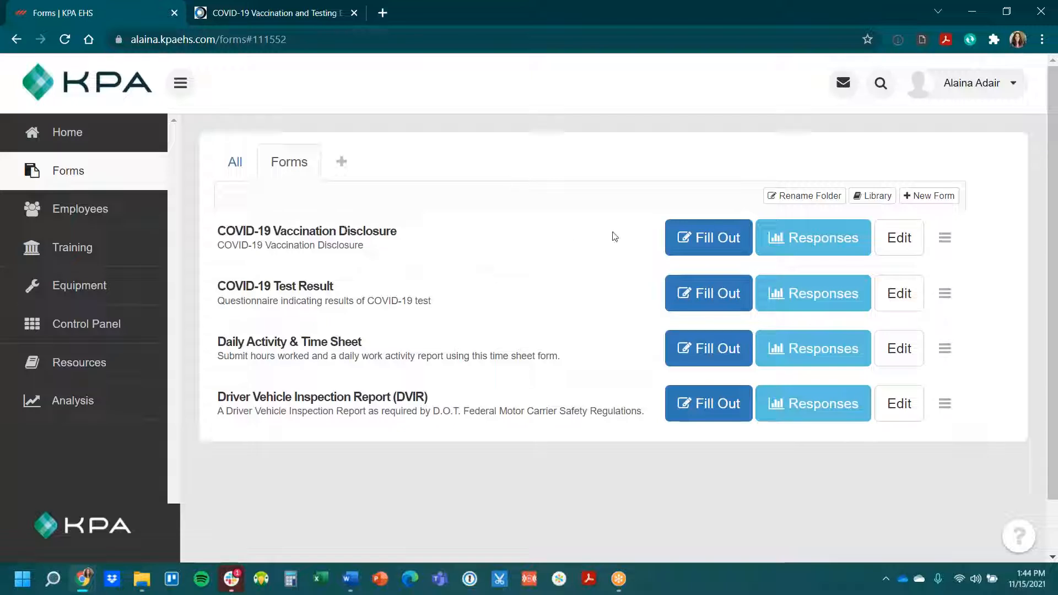
Step: Open the COVID-19 Vaccination Disclosure form for editing and review its settings and question fields
left_click(907, 245)
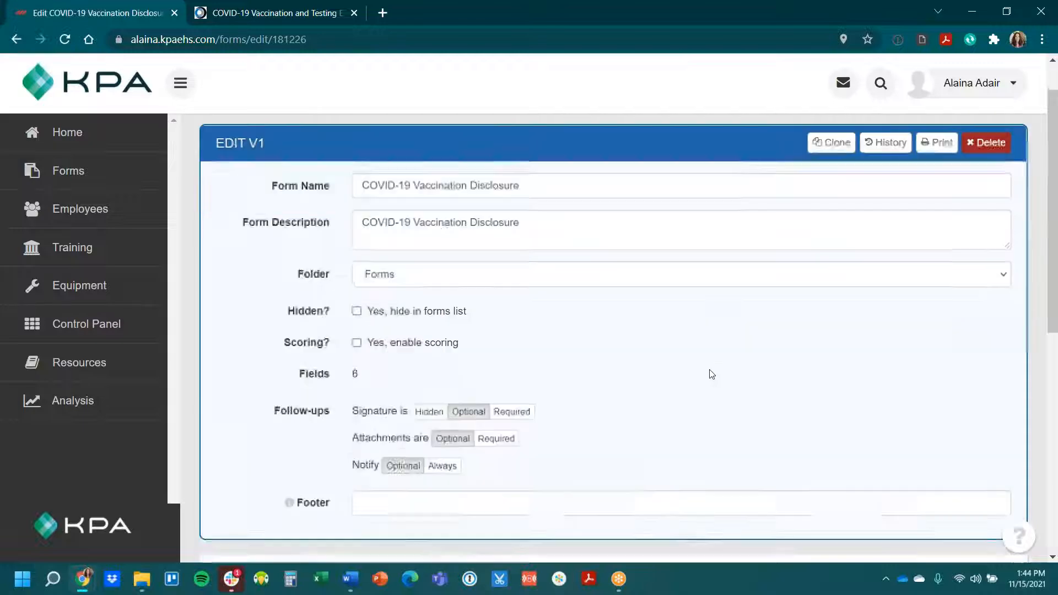
scroll(711, 374, "down", 2)
scroll(711, 374, "down", 3)
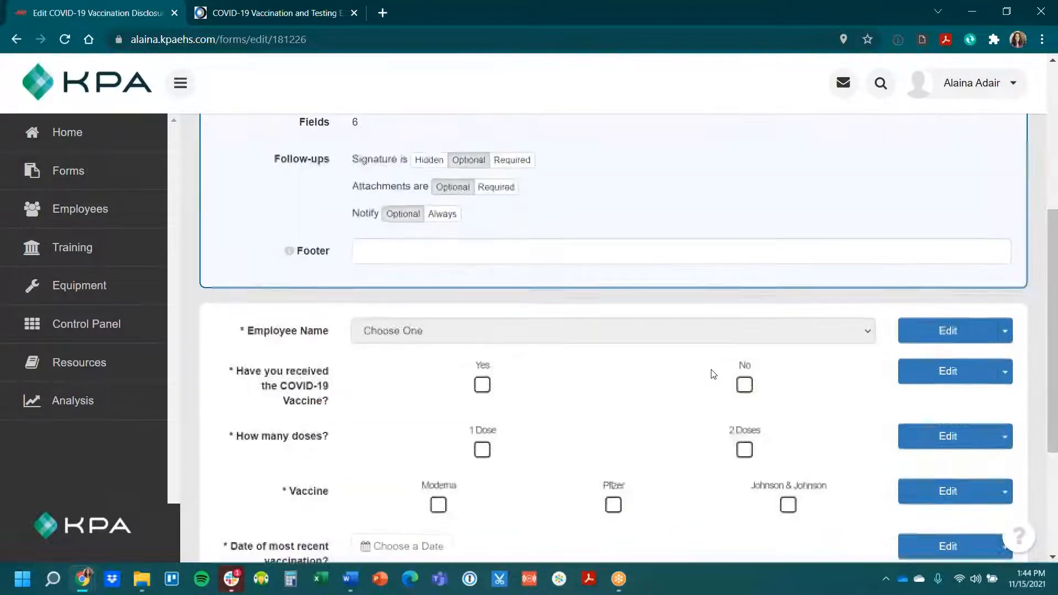
scroll(713, 374, "down", 1)
scroll(713, 374, "down", 2)
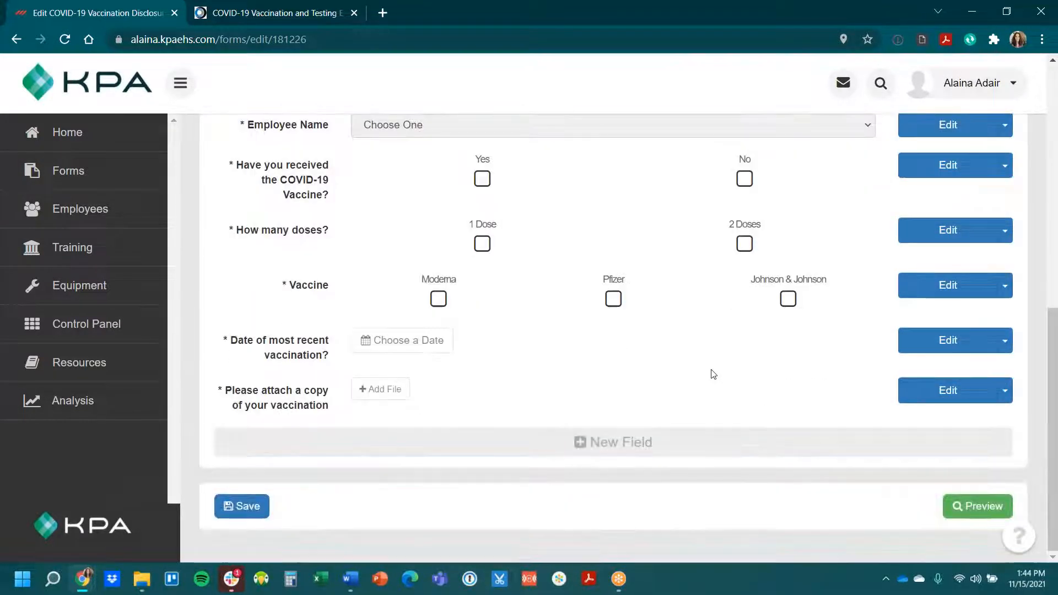
Step: Preview the form and test its conditional questions by answering Yes and No to vaccination, and 1 Dose and 2 Doses
left_click(976, 506)
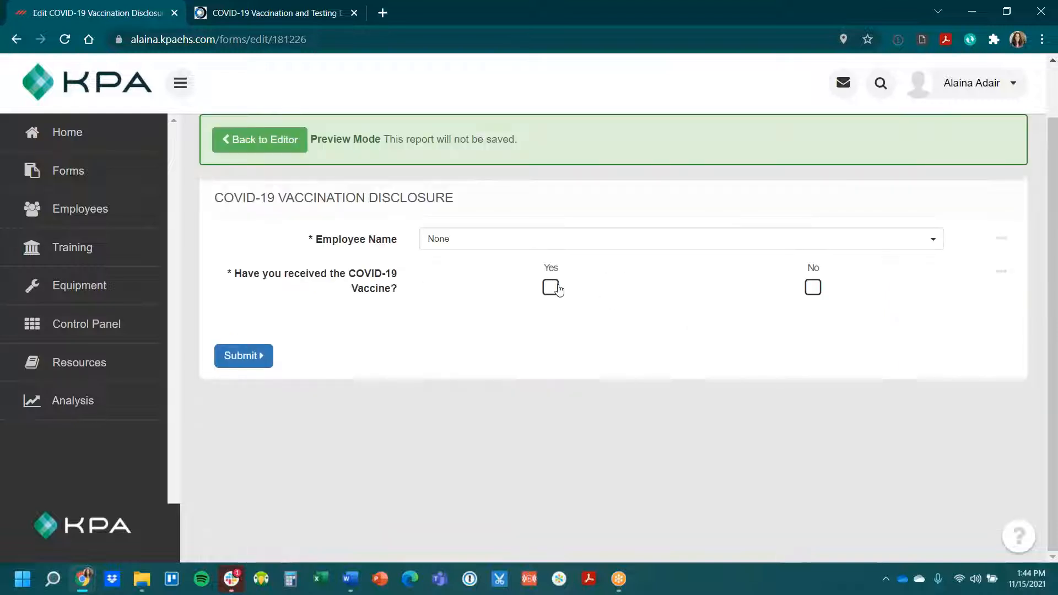
left_click(551, 287)
left_click(814, 288)
left_click(543, 296)
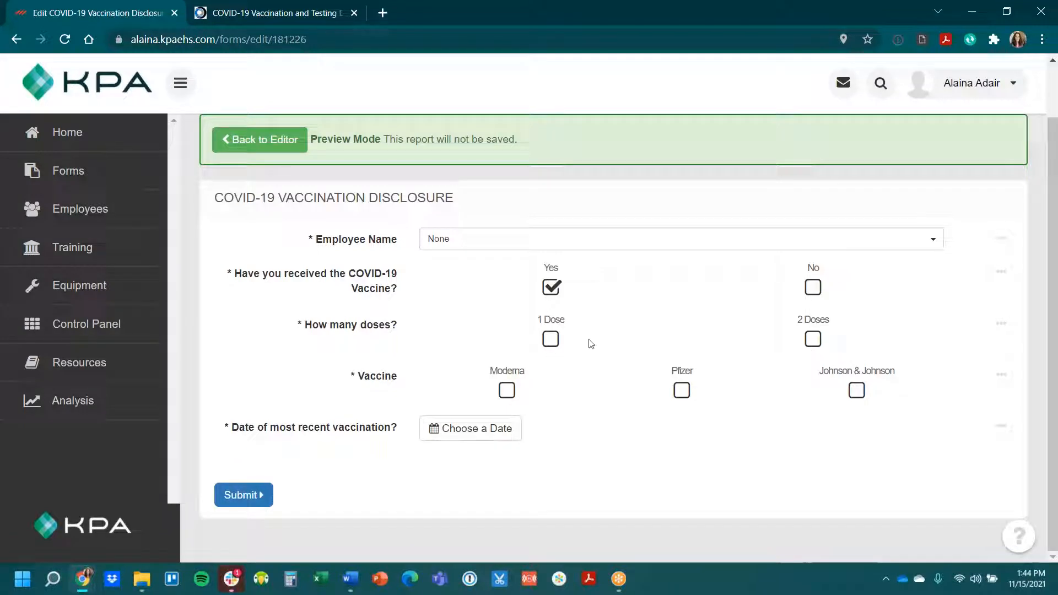
left_click(544, 342)
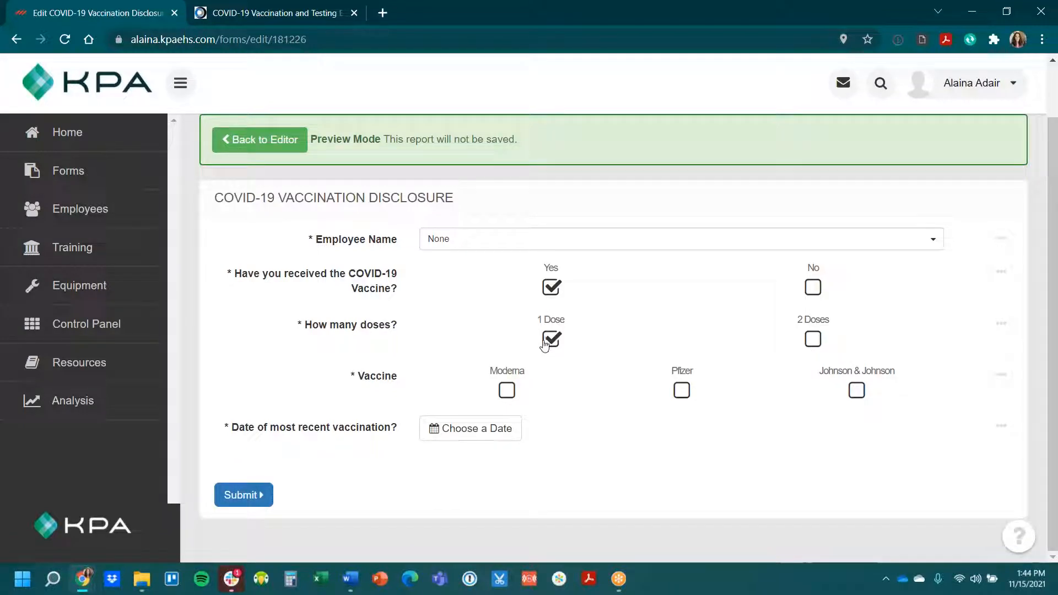
left_click(817, 343)
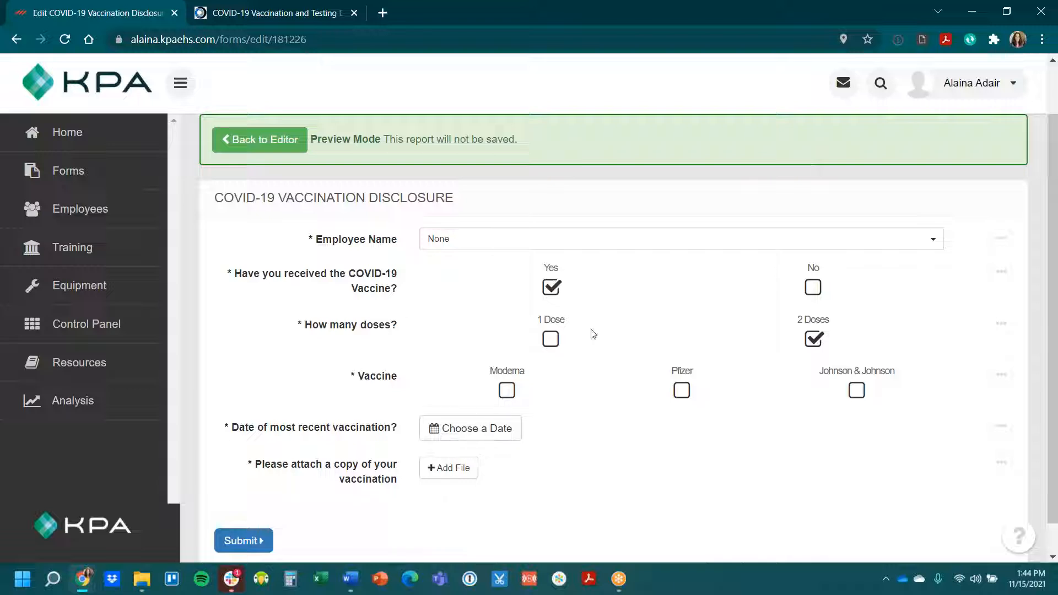
Step: Recheck the previewed form's follow-up questions with 1 Dose, 2 Doses and a No to vaccination, and return to the editor
left_click(549, 345)
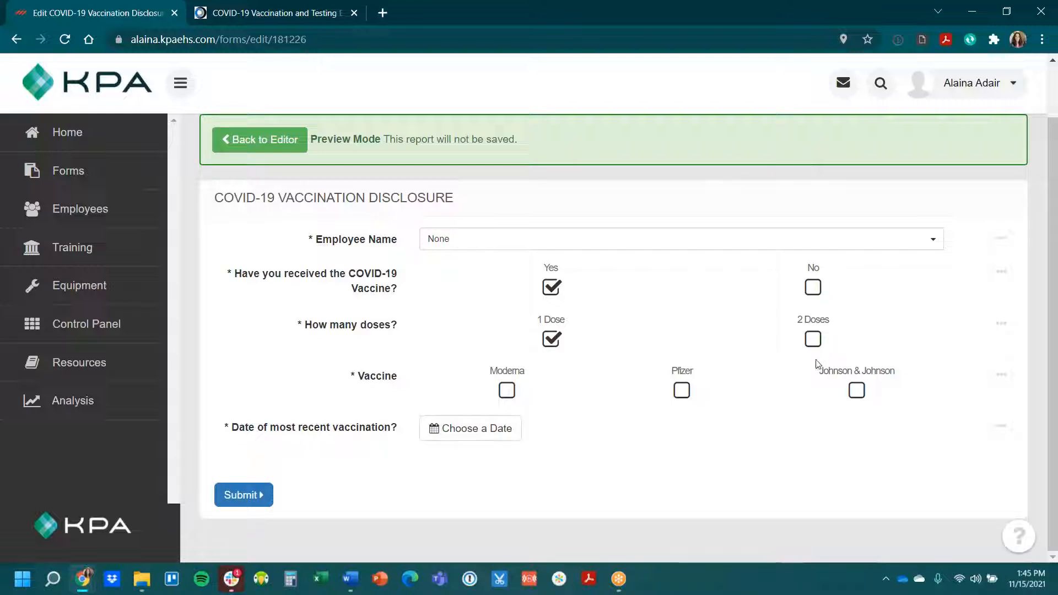
left_click(812, 340)
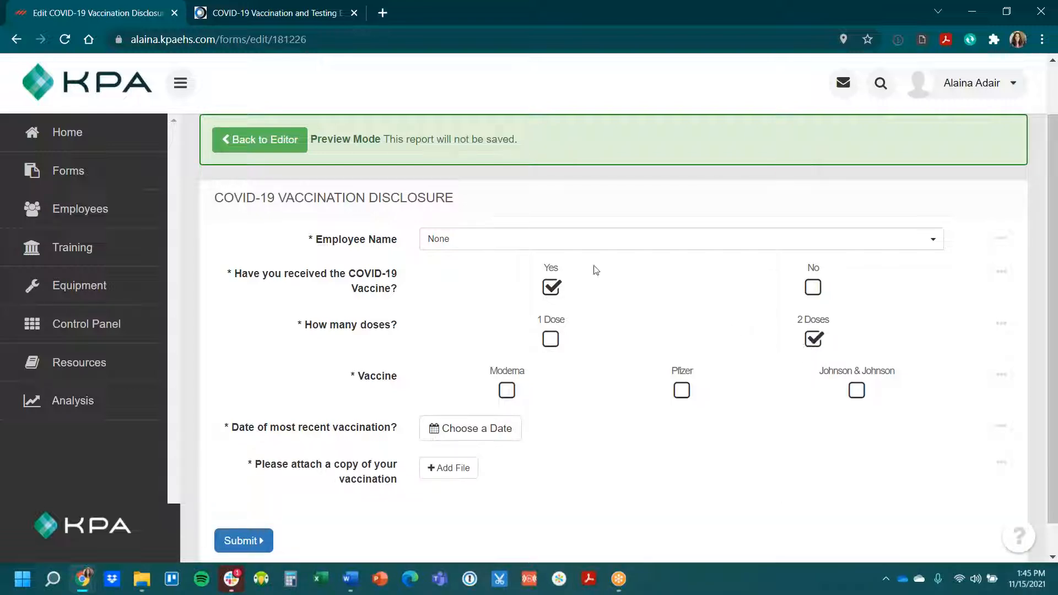
left_click(819, 292)
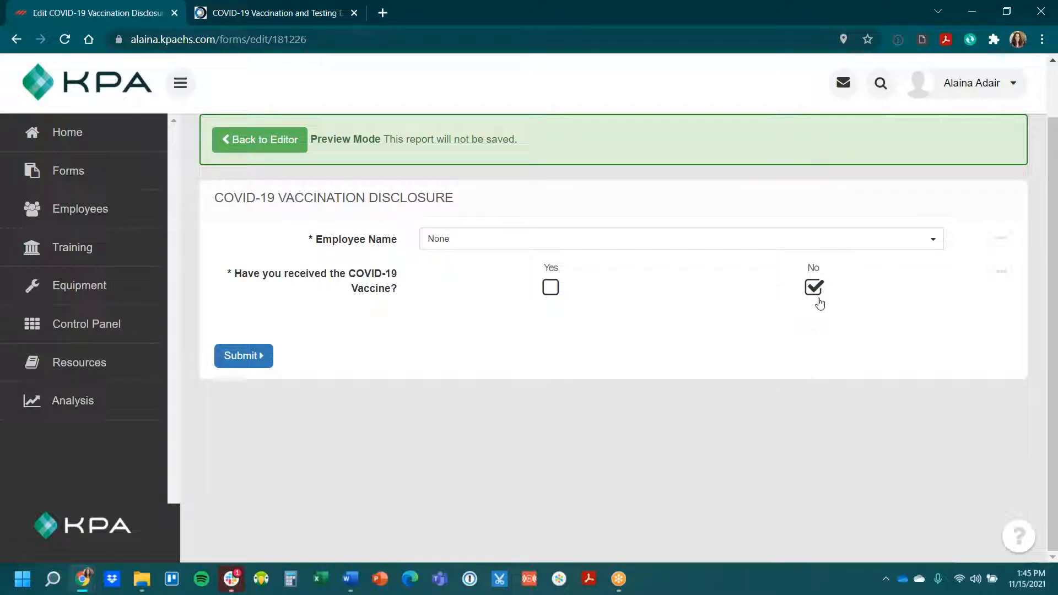
left_click(264, 139)
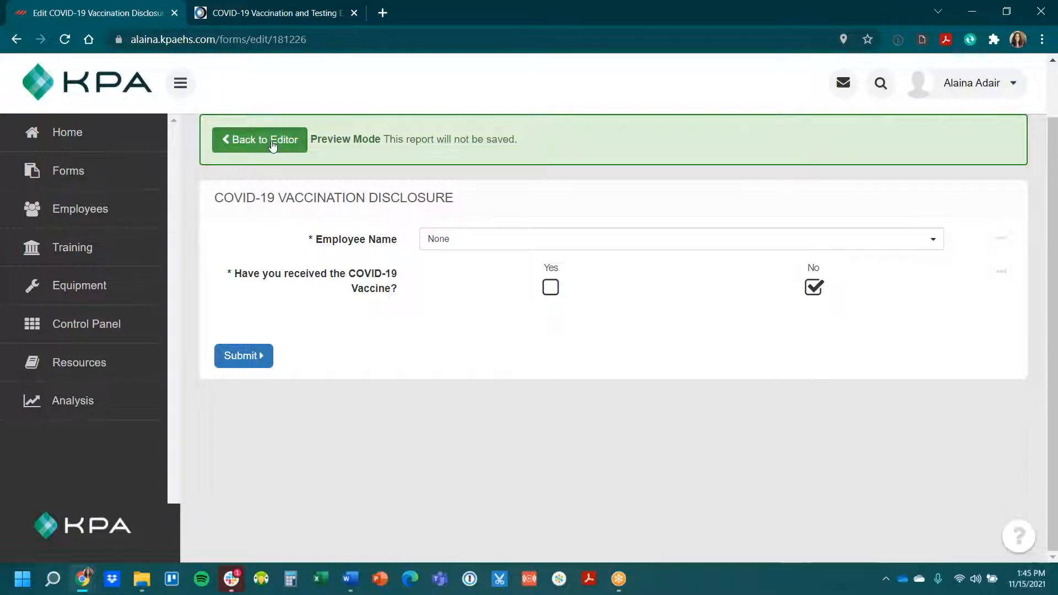
Step: Add an "Exempt" answer option to the "Have you received the COVID-19 Vaccine?" question and apply the field changes
scroll(694, 342, "down", 6)
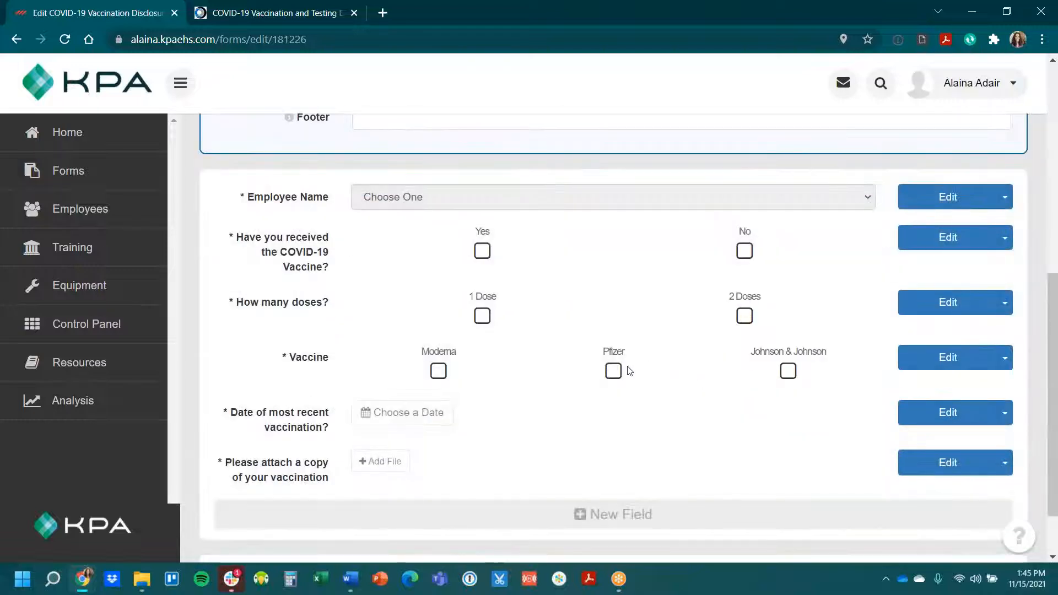
left_click(947, 238)
left_click(311, 282)
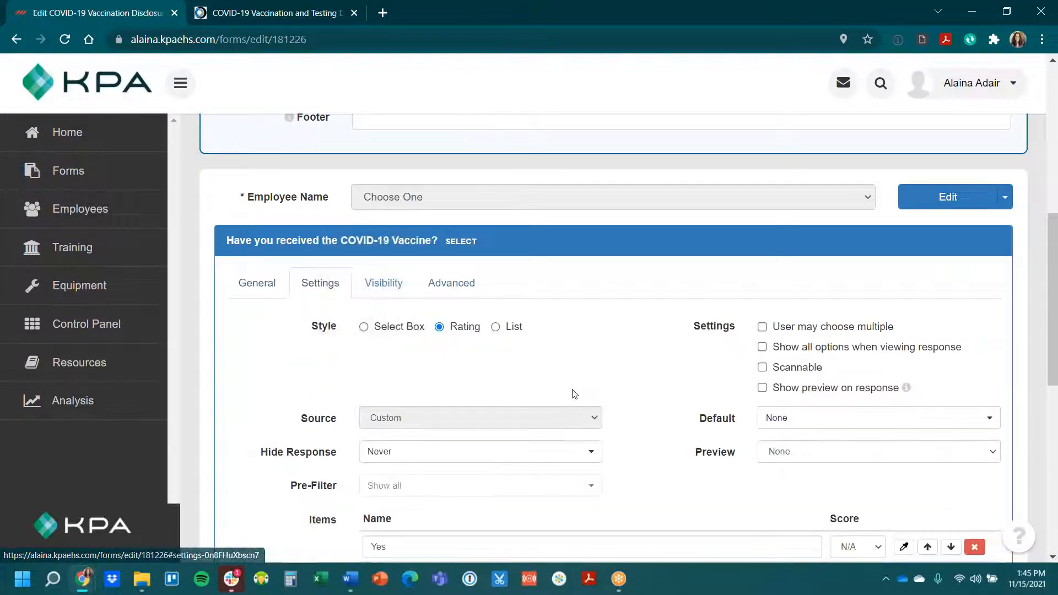
scroll(573, 393, "down", 4)
left_click(386, 390)
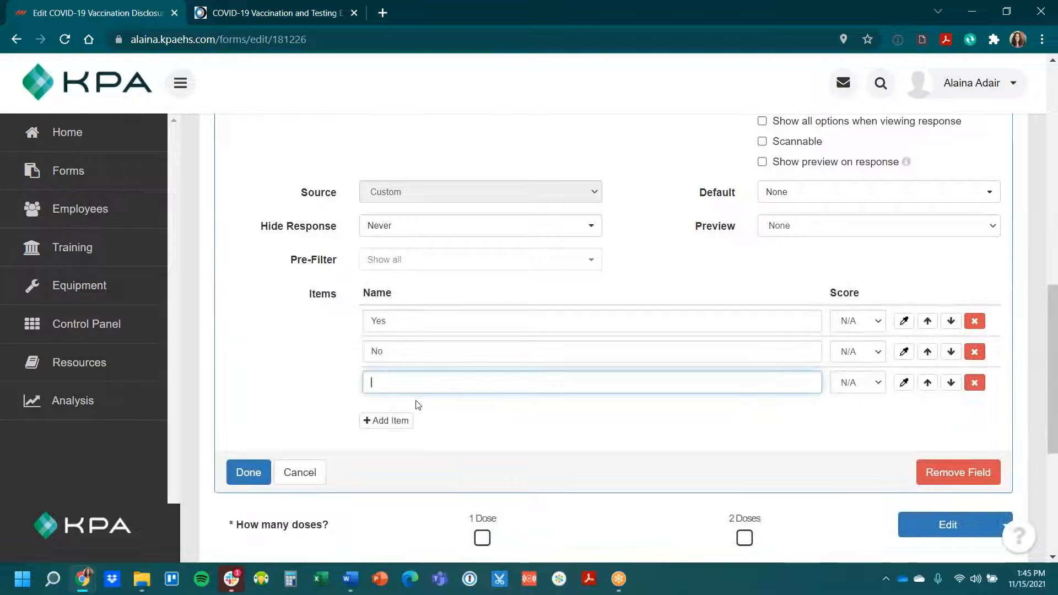
type("Exemp")
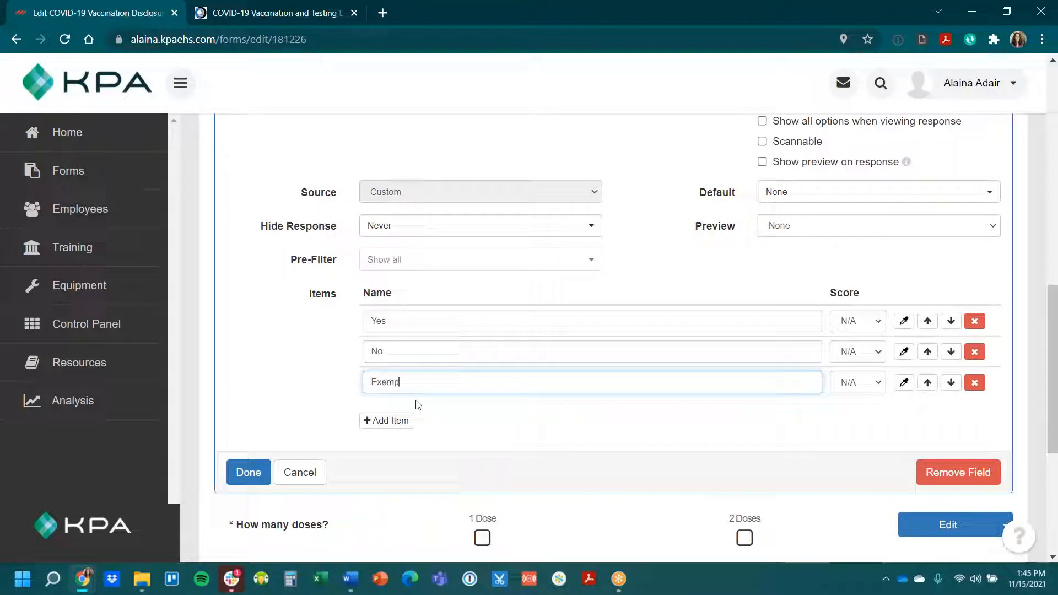
type("t")
scroll(314, 266, "up", 3)
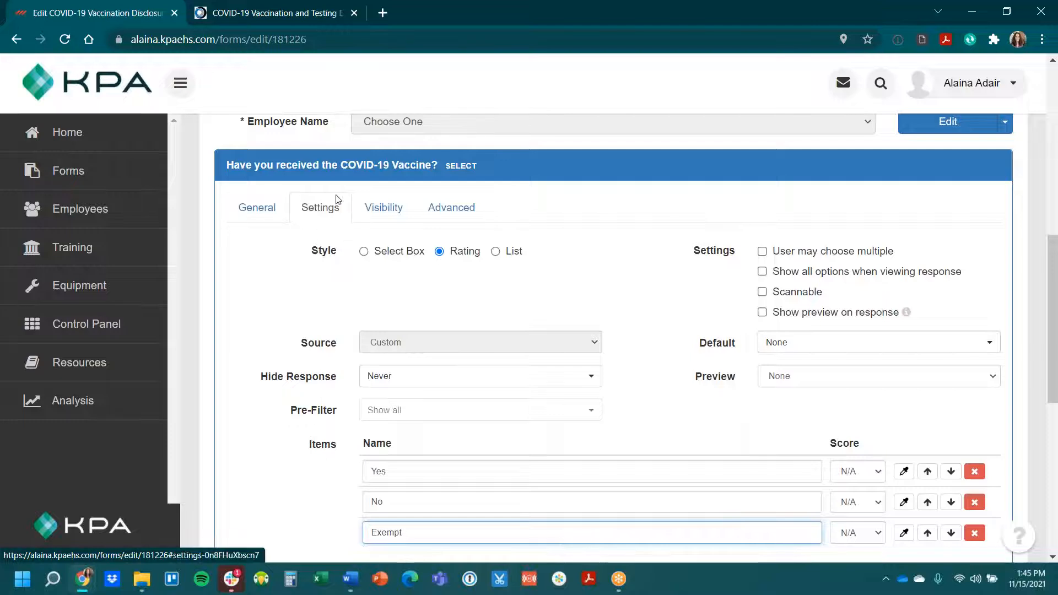
scroll(353, 331, "down", 3)
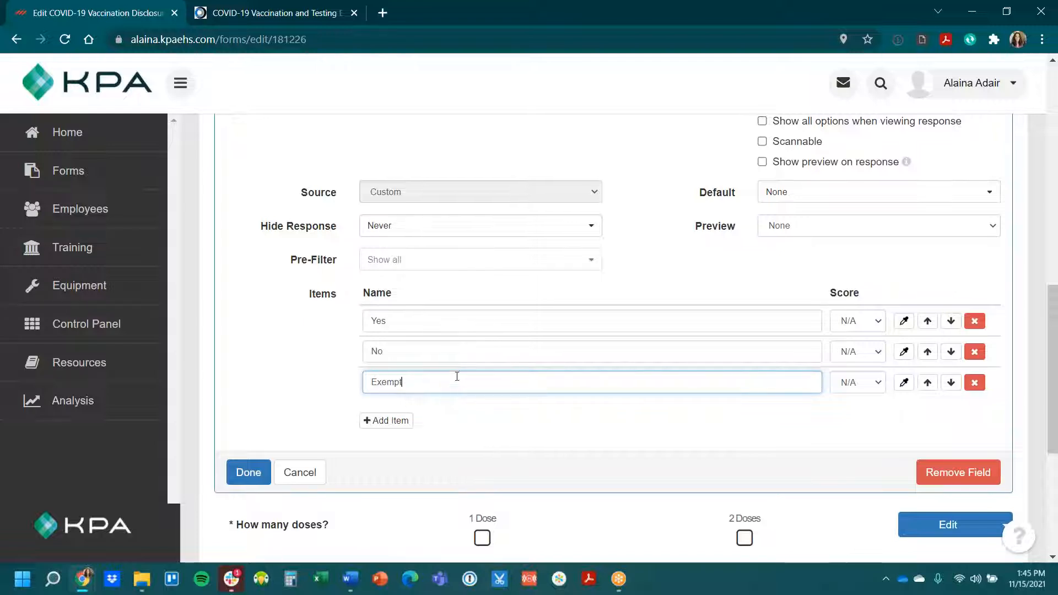
left_click(236, 477)
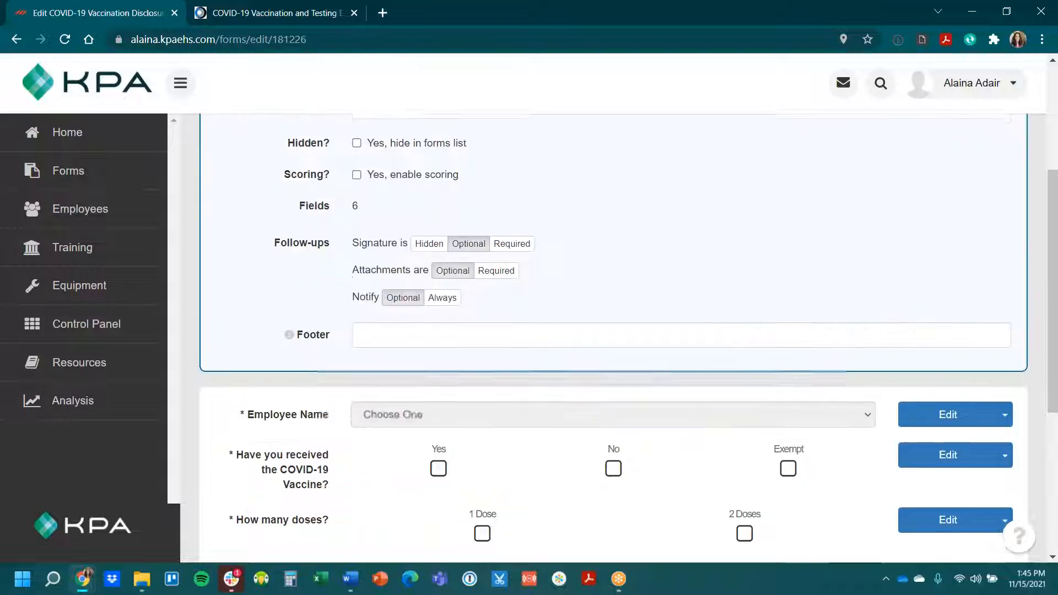
Step: Insert a Select field titled "Exemption Status" directly below the "Have you received the COVID-19 Vaccine?" question
scroll(473, 336, "down", 3)
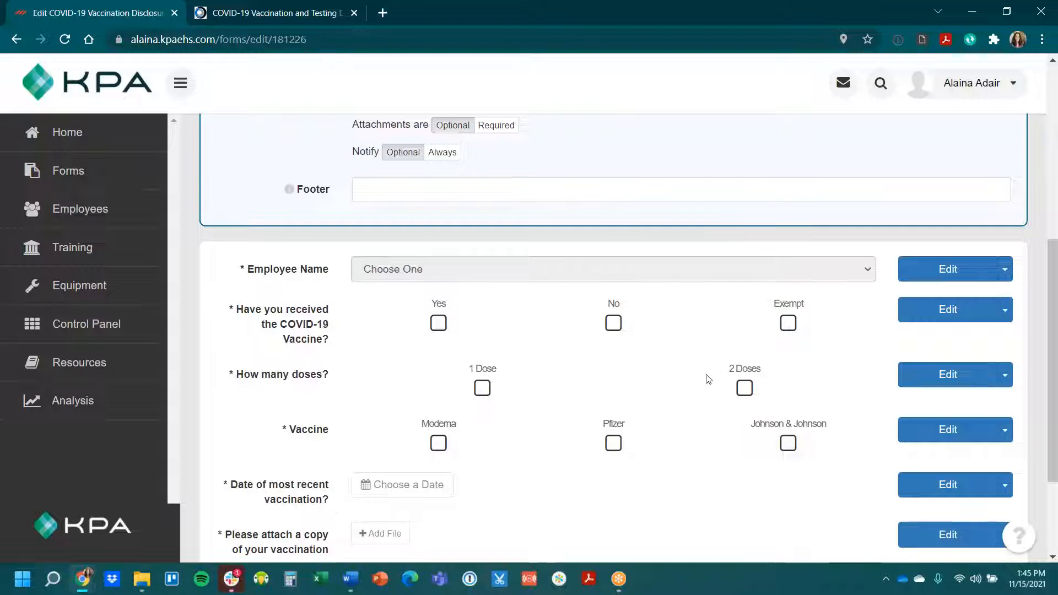
scroll(730, 373, "down", 1)
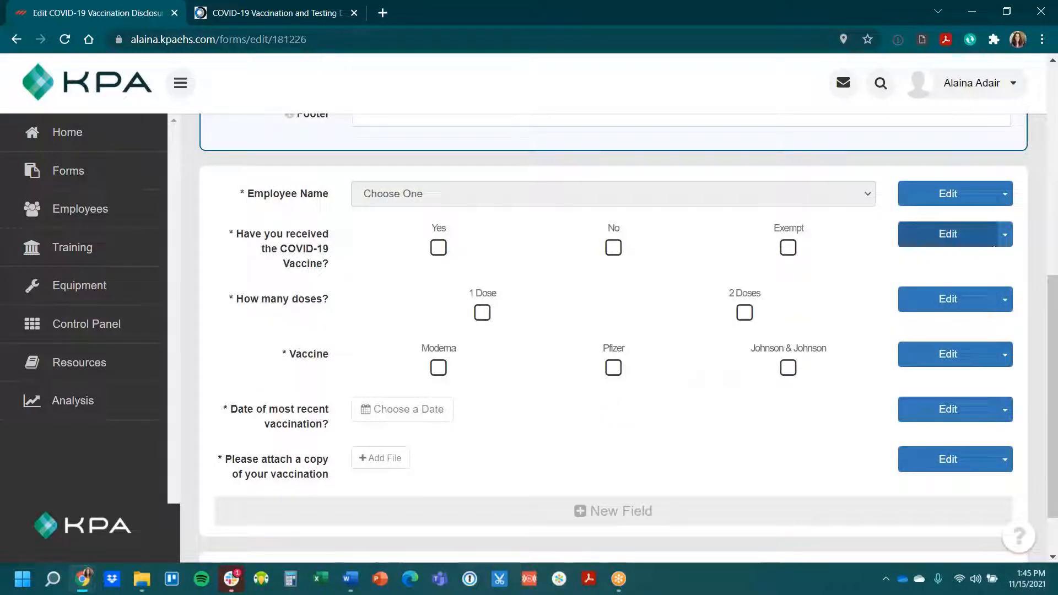
left_click(1005, 236)
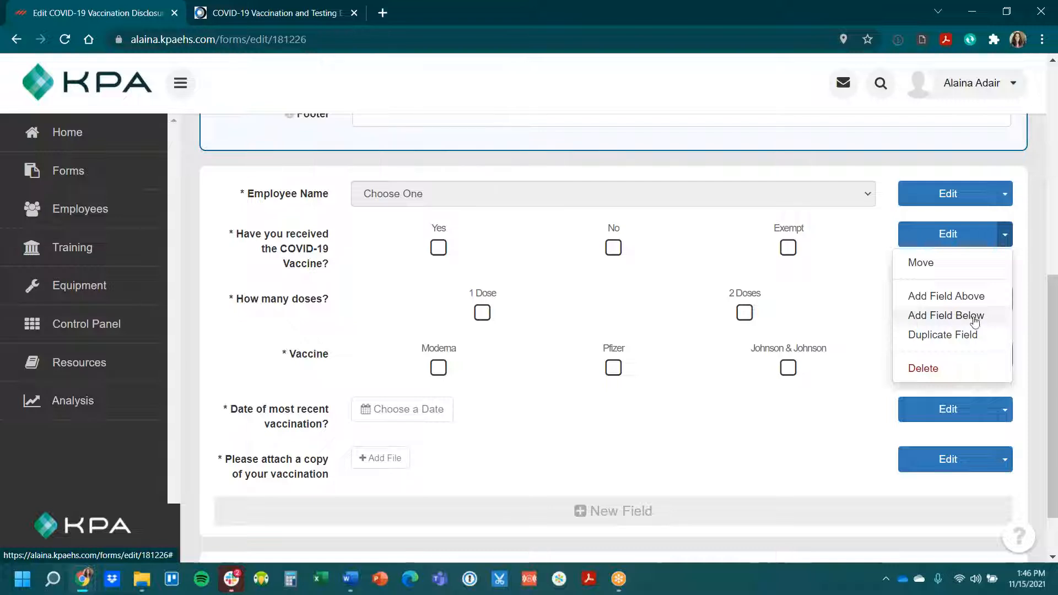
left_click(1006, 246)
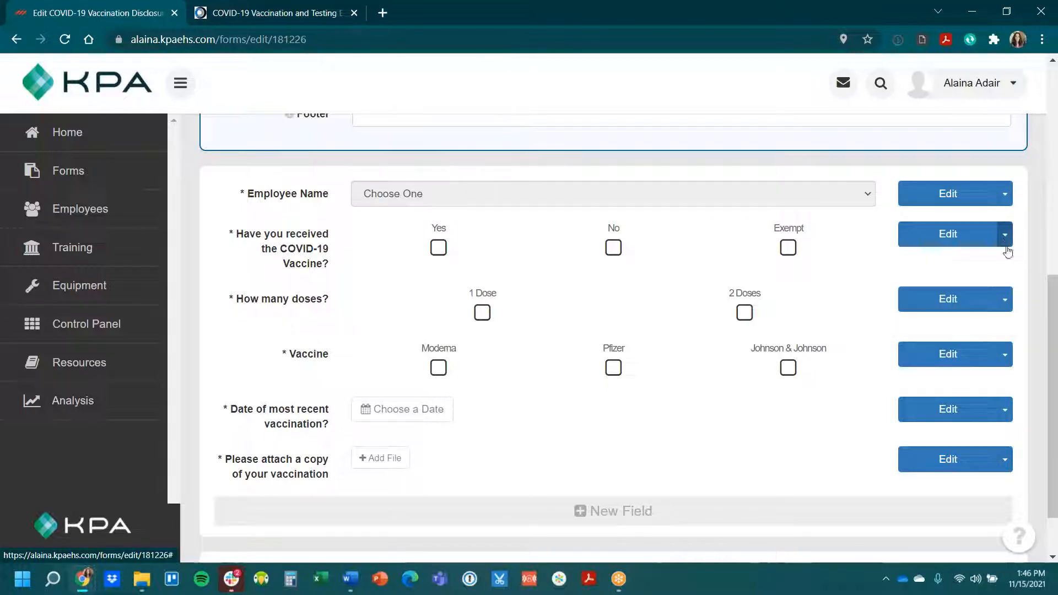
left_click(1005, 246)
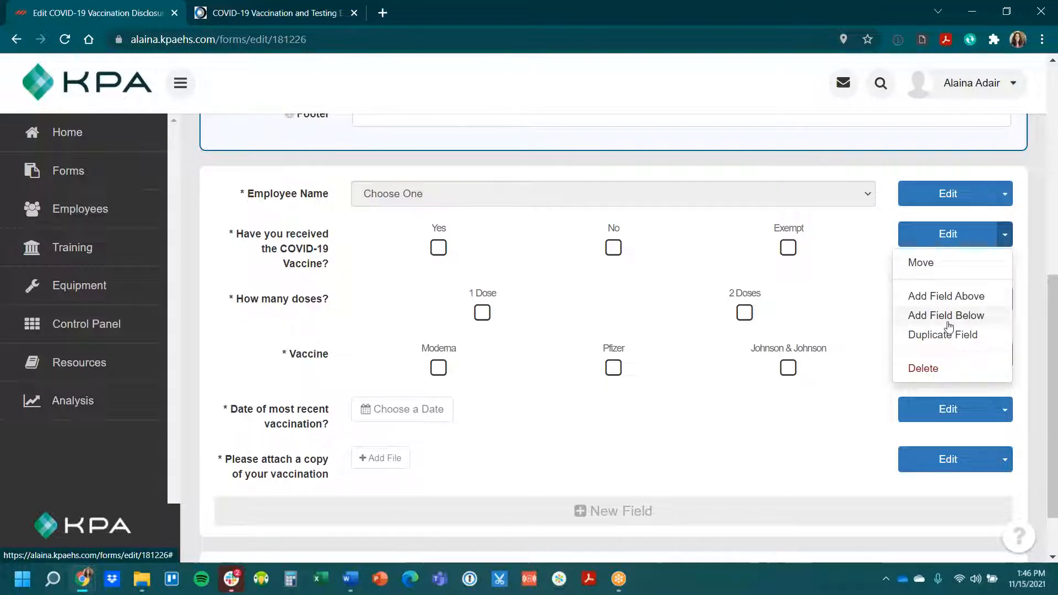
left_click(969, 316)
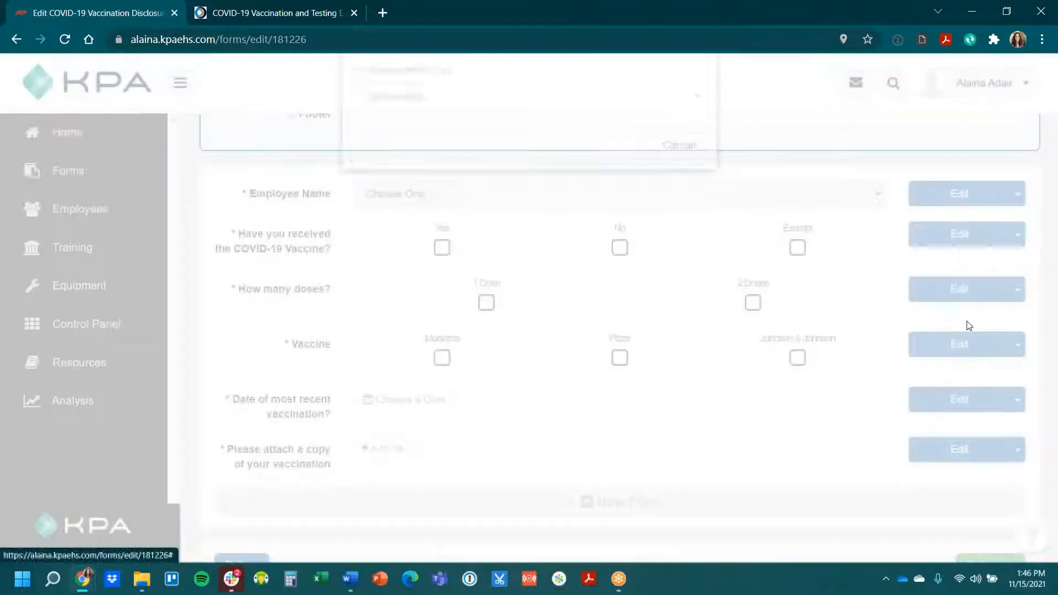
left_click(471, 196)
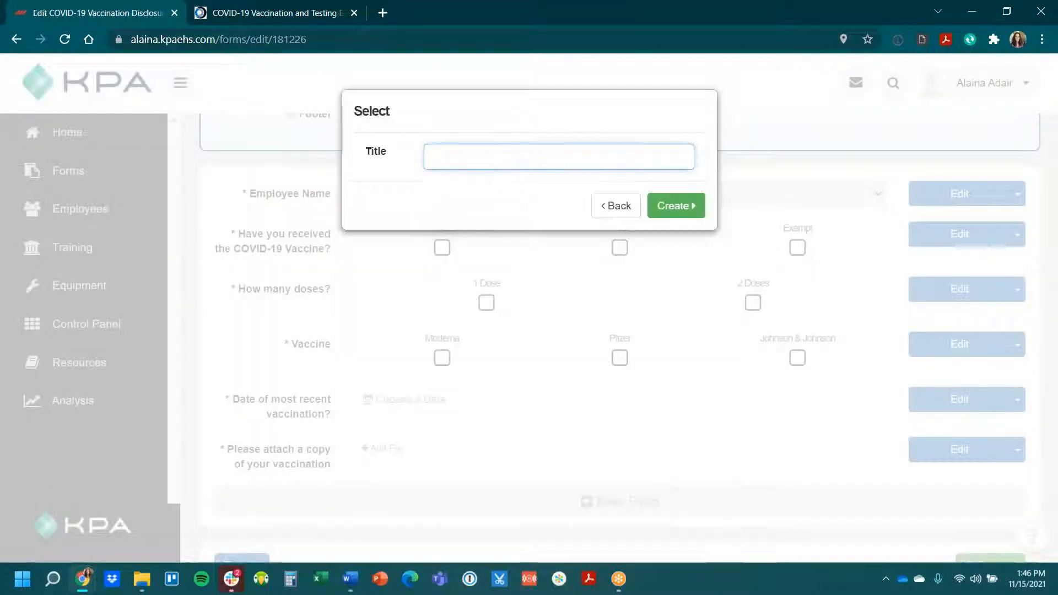
left_click(616, 206)
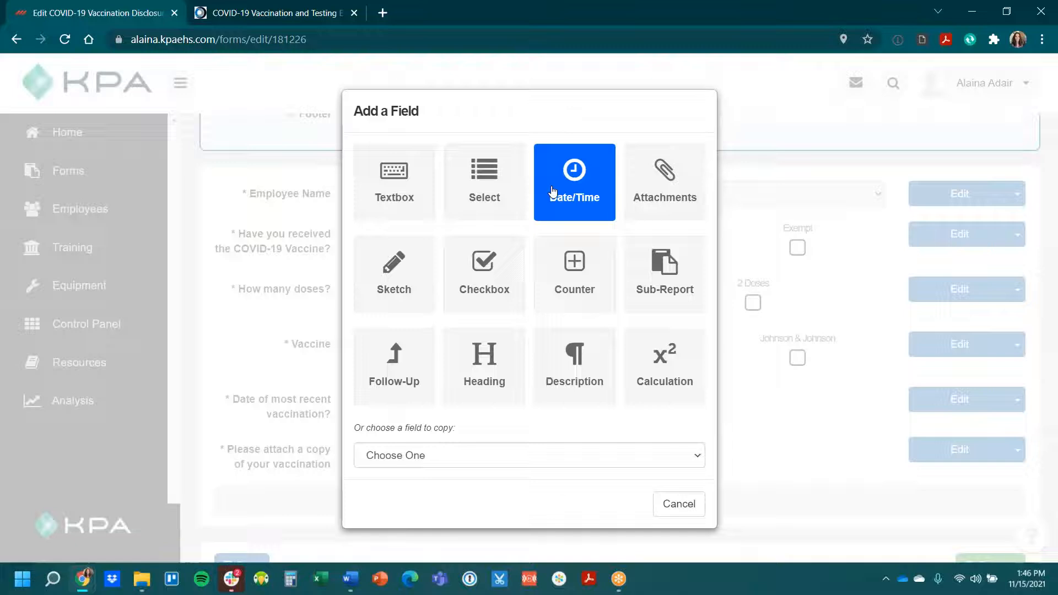
left_click(497, 193)
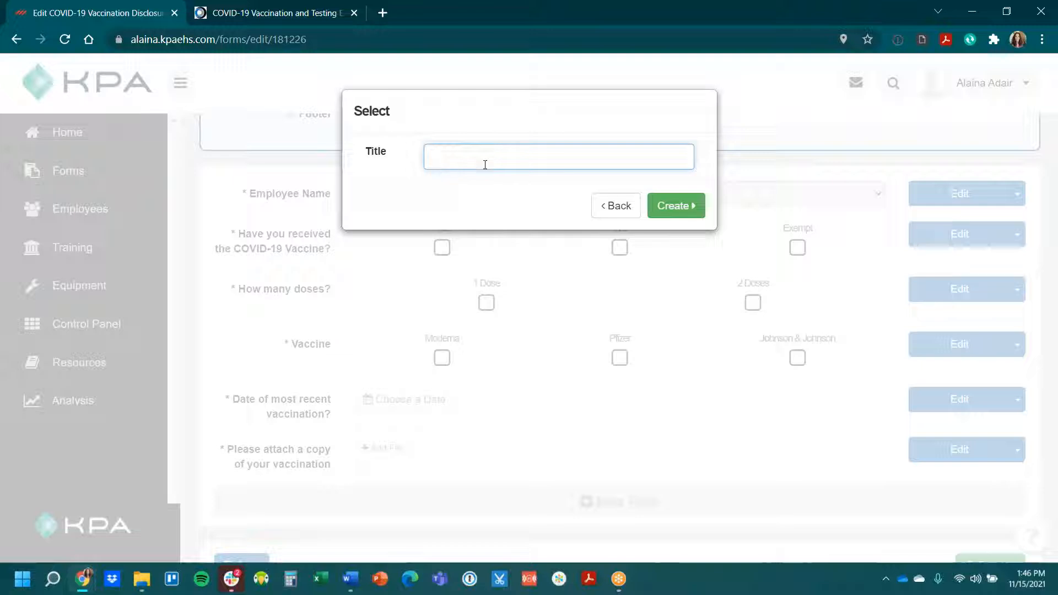
type("Exempt Sta")
key("BackSpace")
key("BackSpace")
key("BackSpace")
key("BackSpace")
type("ion")
key("Return")
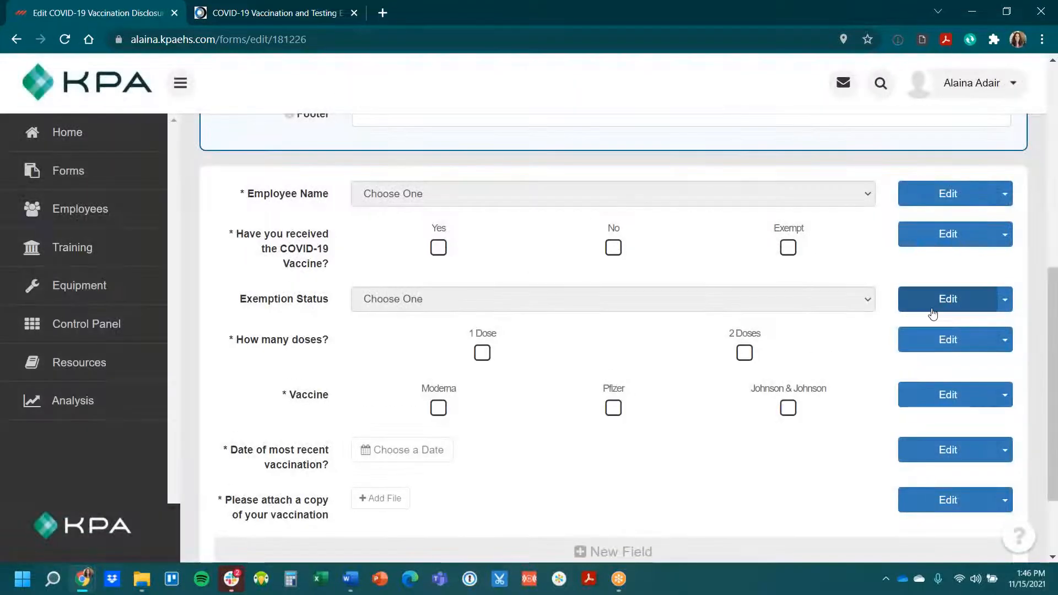
Step: Open the Exemption Status field for editing and make it mandatory
left_click(943, 306)
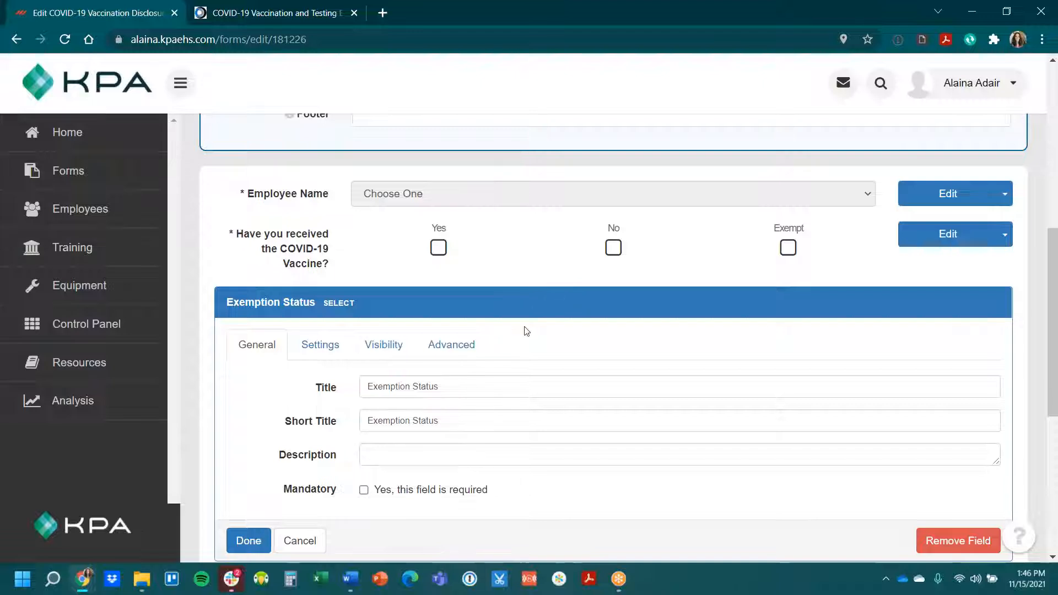
left_click(415, 495)
scroll(458, 348, "down", 1)
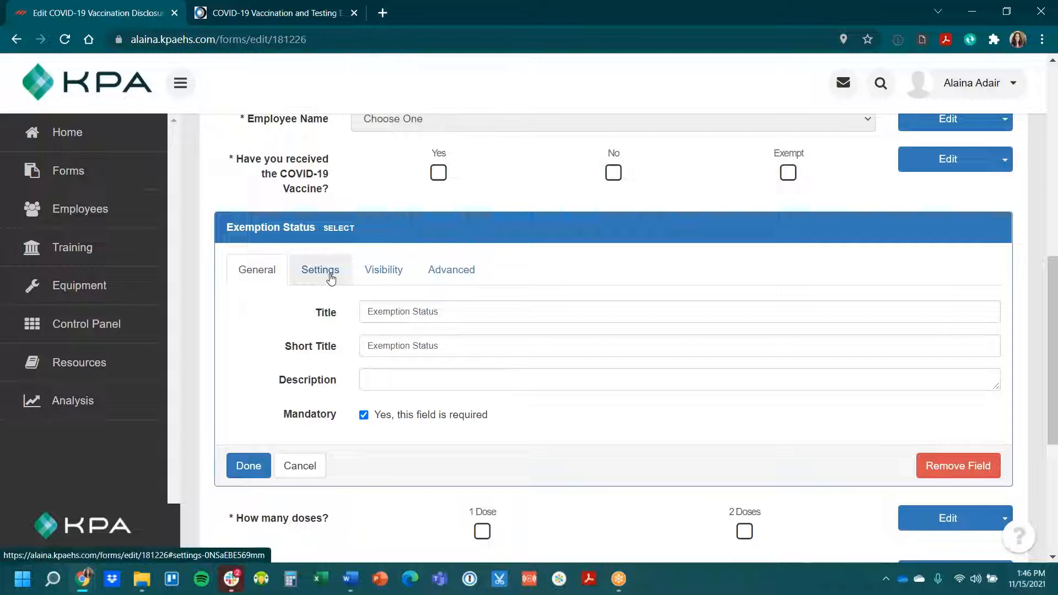
left_click_drag(330, 278, 293, 360)
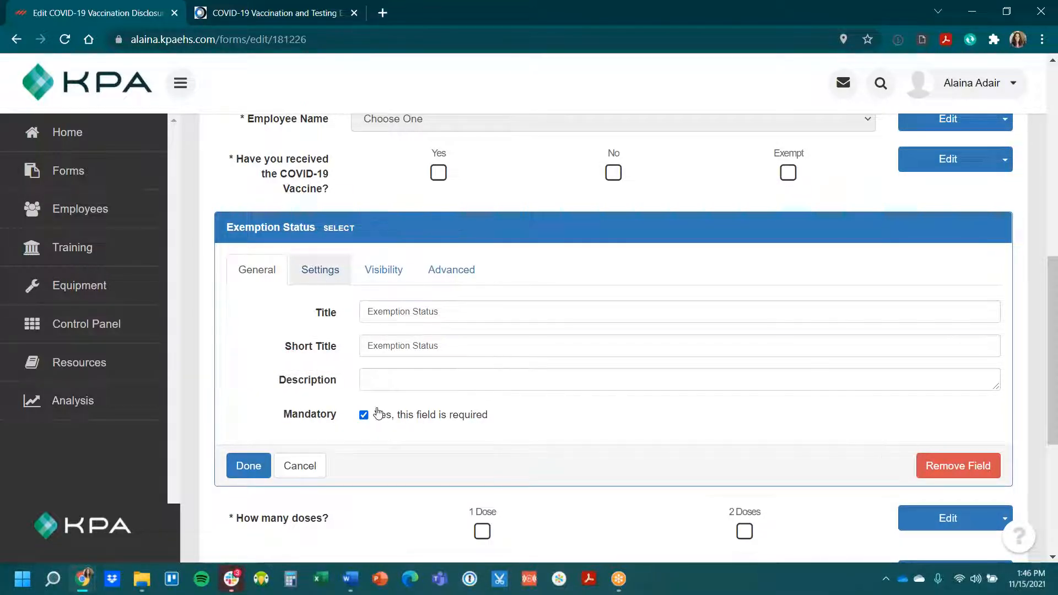
Step: Set the Exemption Status field to the Rating style and add the answer items Medical and Religious
left_click(312, 279)
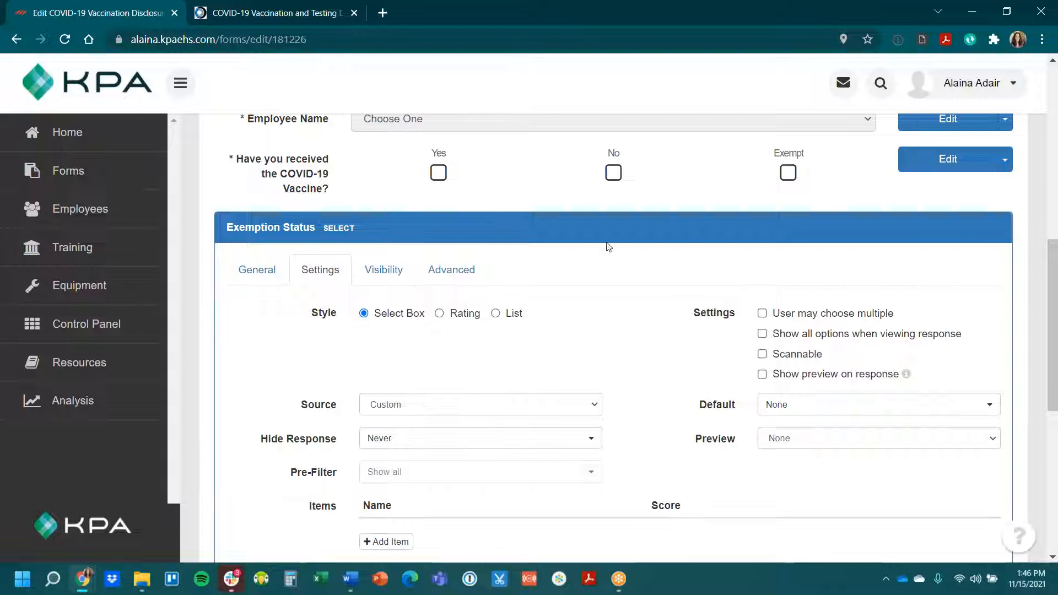
left_click(459, 319)
scroll(445, 321, "down", 1)
scroll(444, 321, "down", 1)
left_click(386, 466)
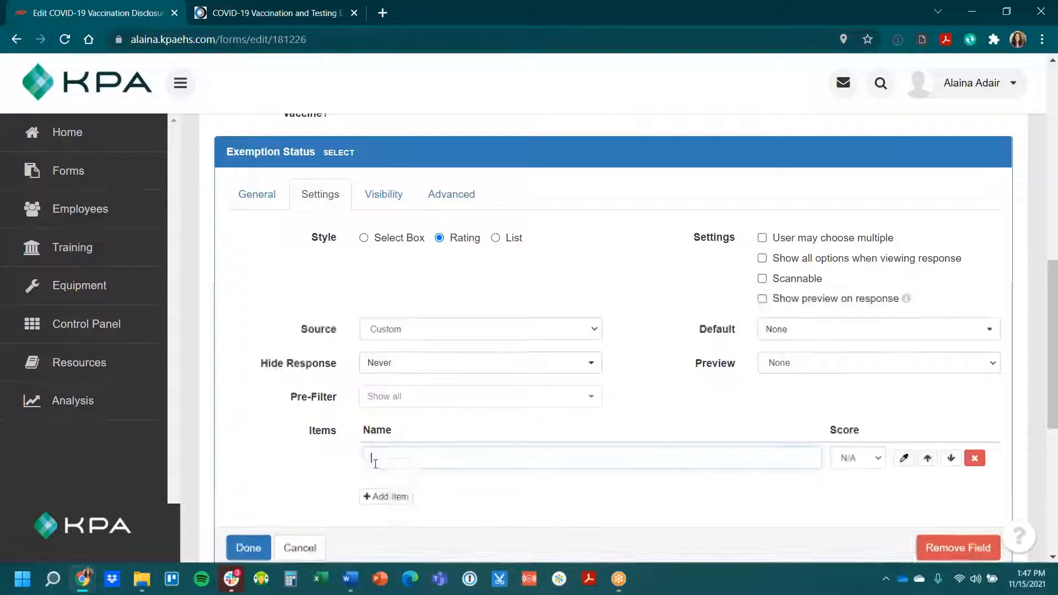
type("Medi")
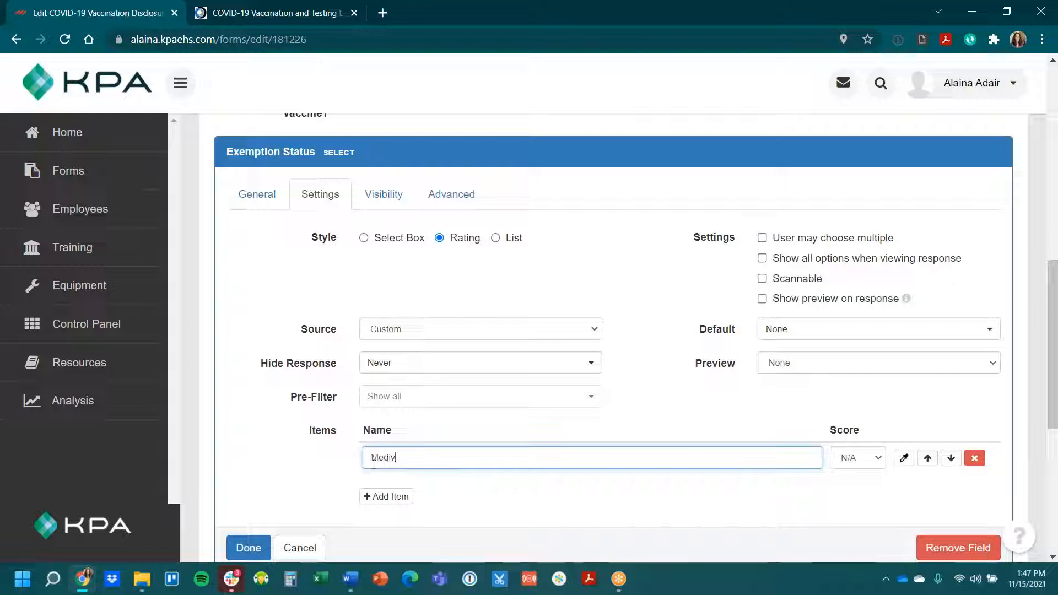
type("cal")
left_click(387, 497)
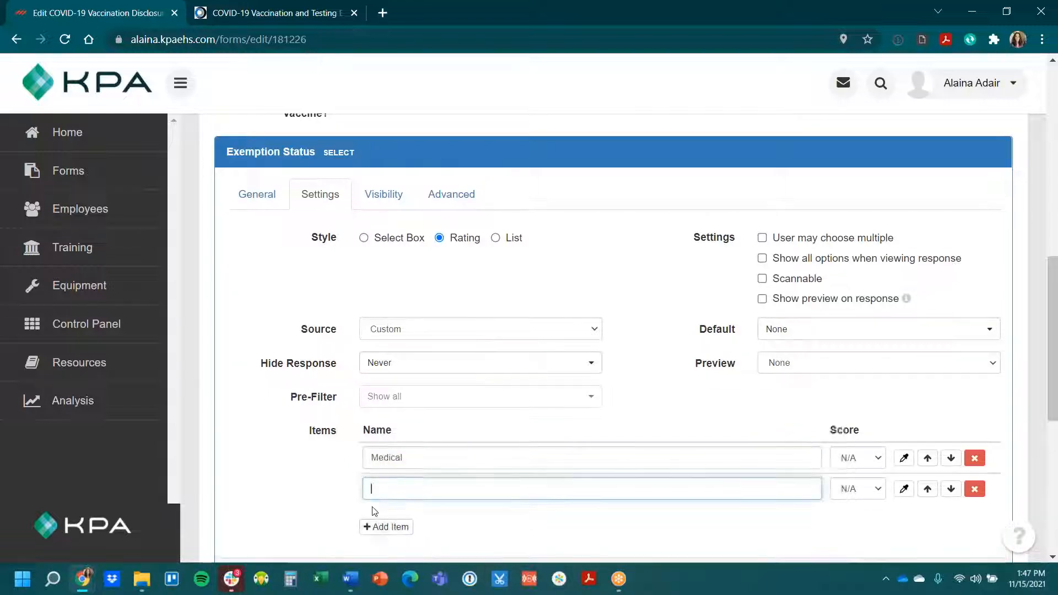
type("Relig")
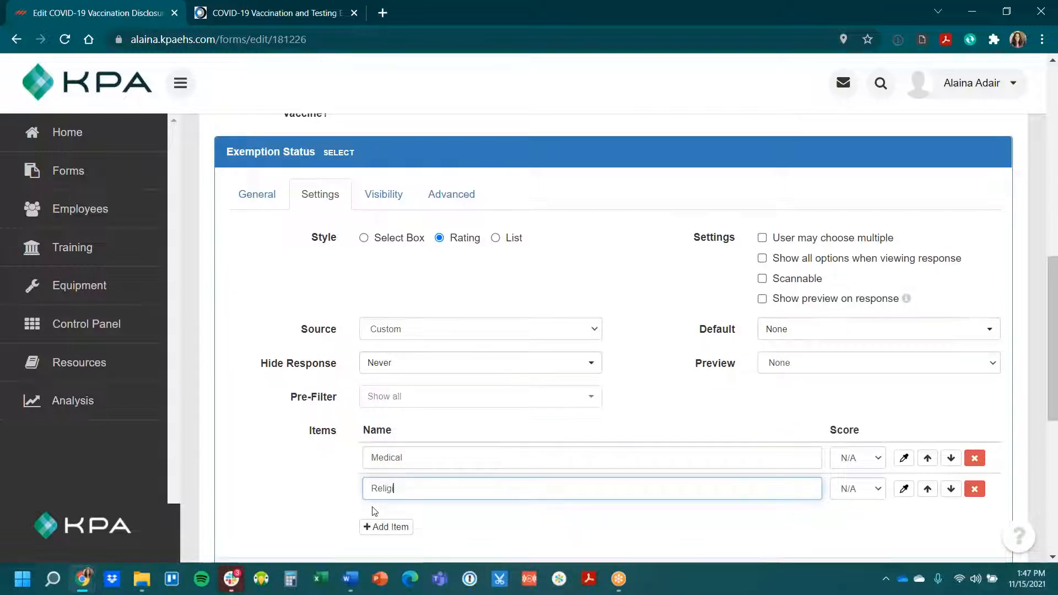
type("ious")
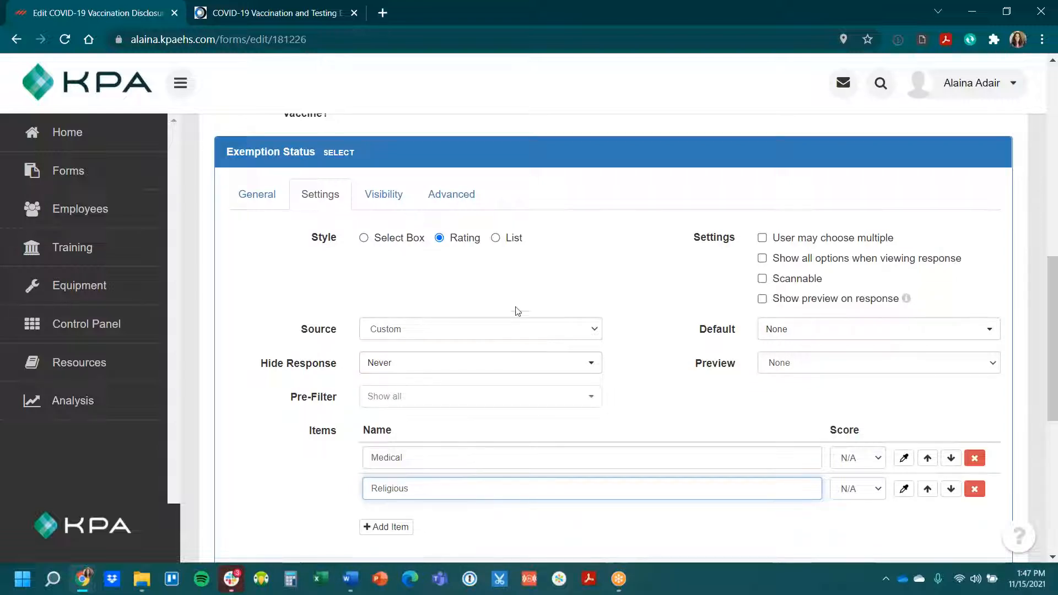
Step: Show the Exemption Status field only when "Have you received the COVID-19 Vaccine?" is Exempt, and apply the field changes
scroll(551, 317, "up", 3)
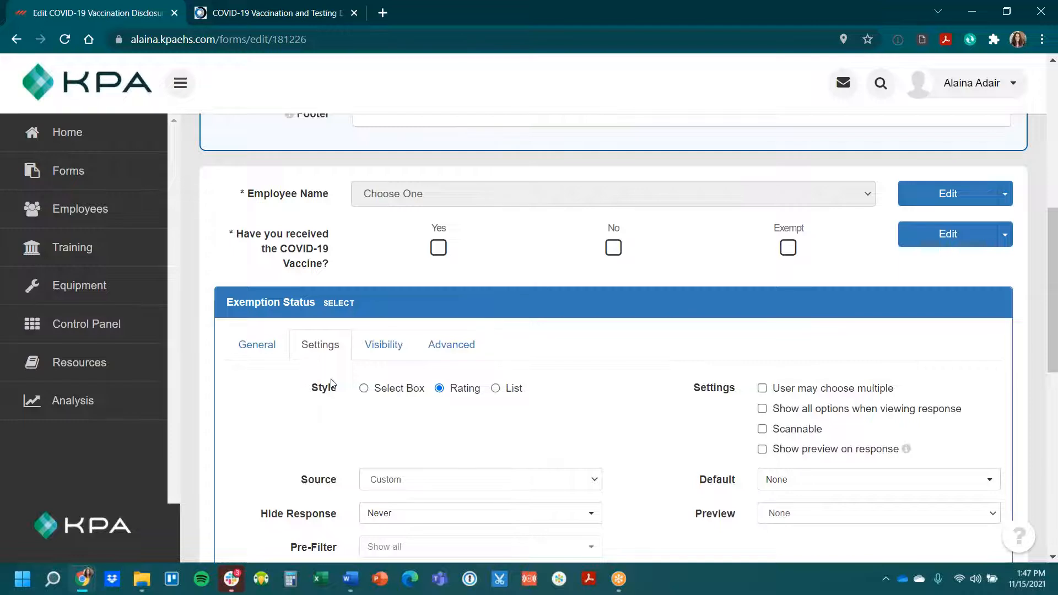
left_click(380, 348)
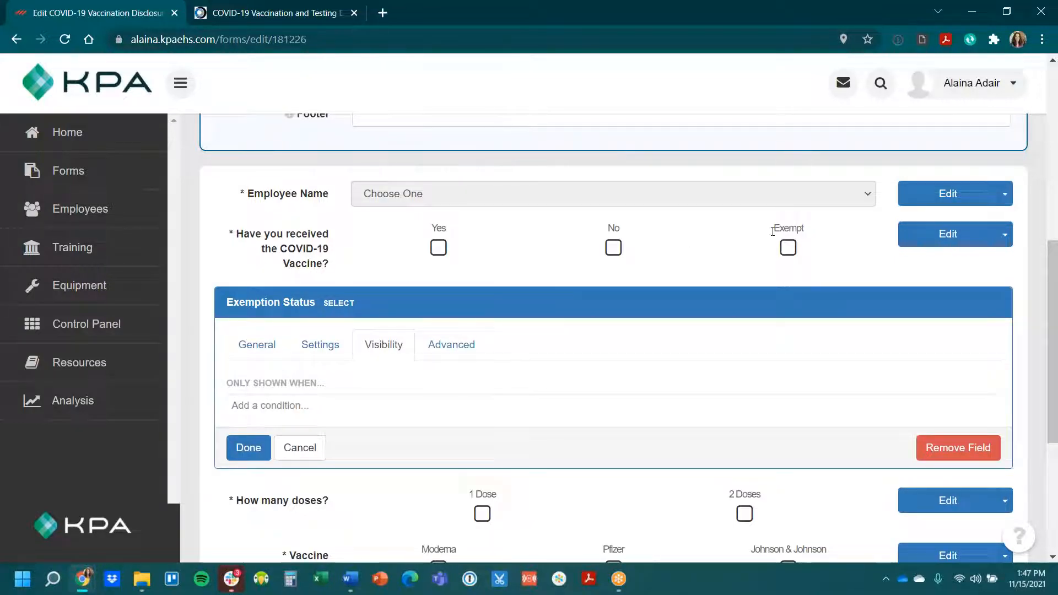
left_click(269, 408)
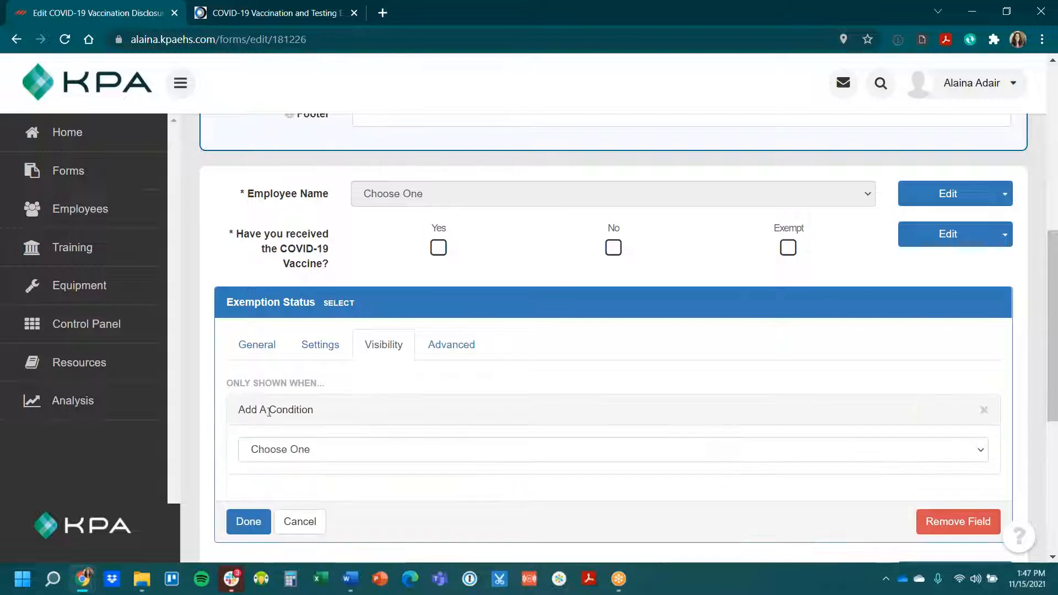
left_click(296, 455)
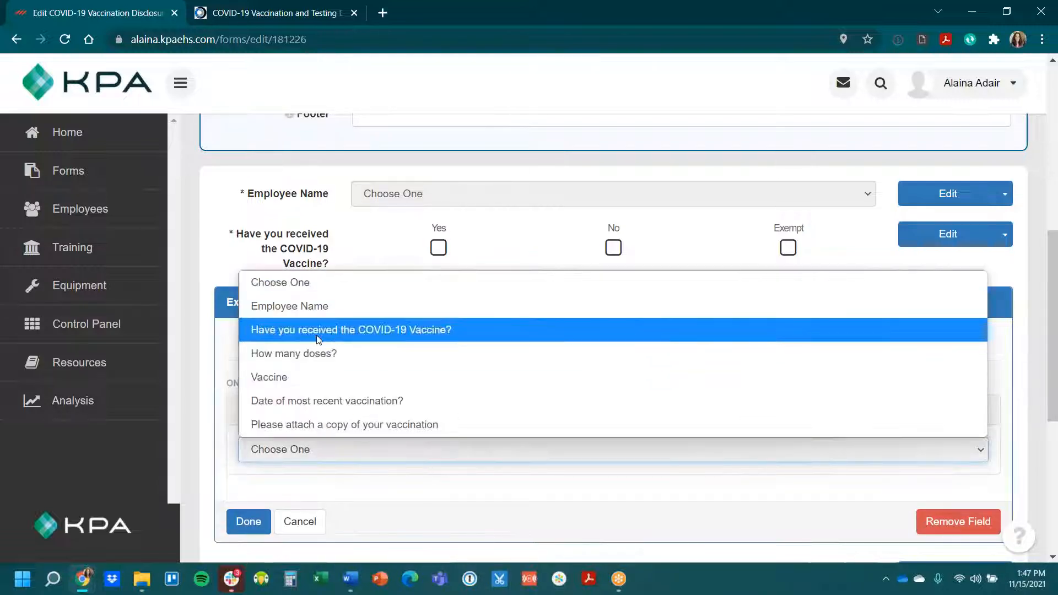
left_click(440, 331)
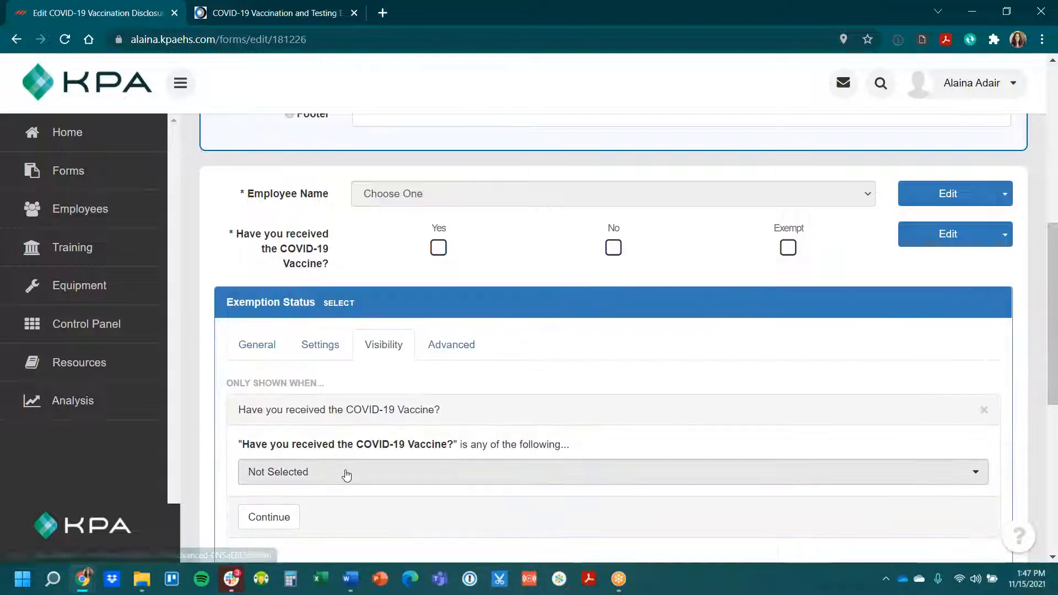
scroll(405, 381, "down", 1)
scroll(405, 381, "down", 1)
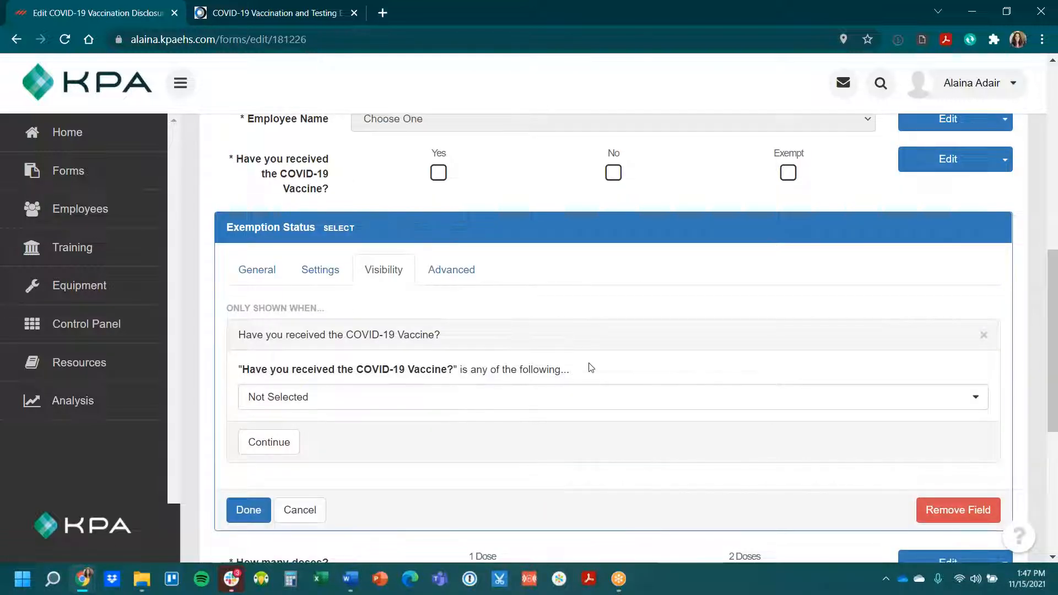
left_click(326, 398)
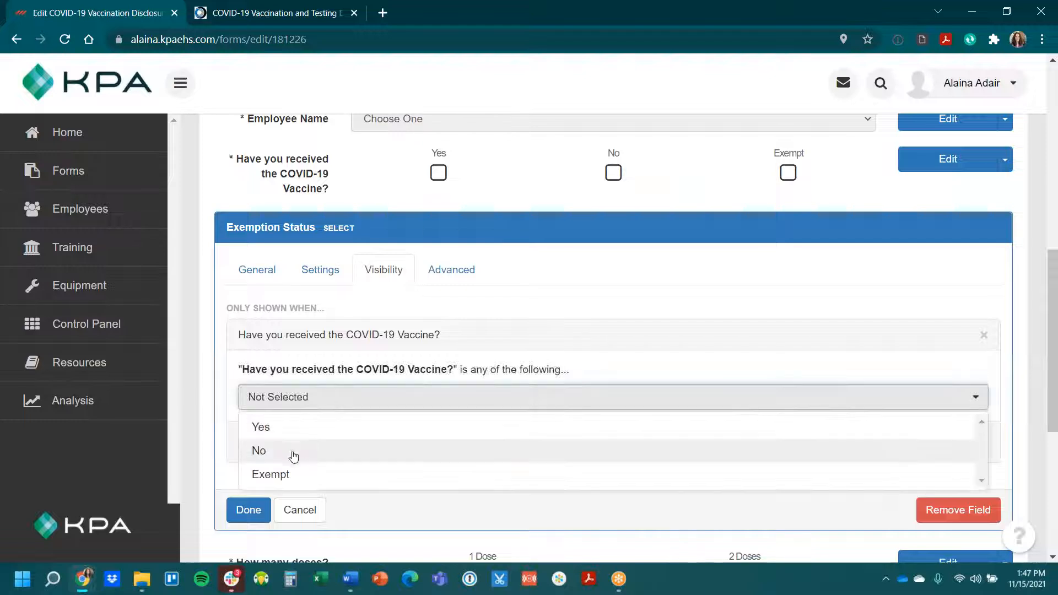
left_click(269, 475)
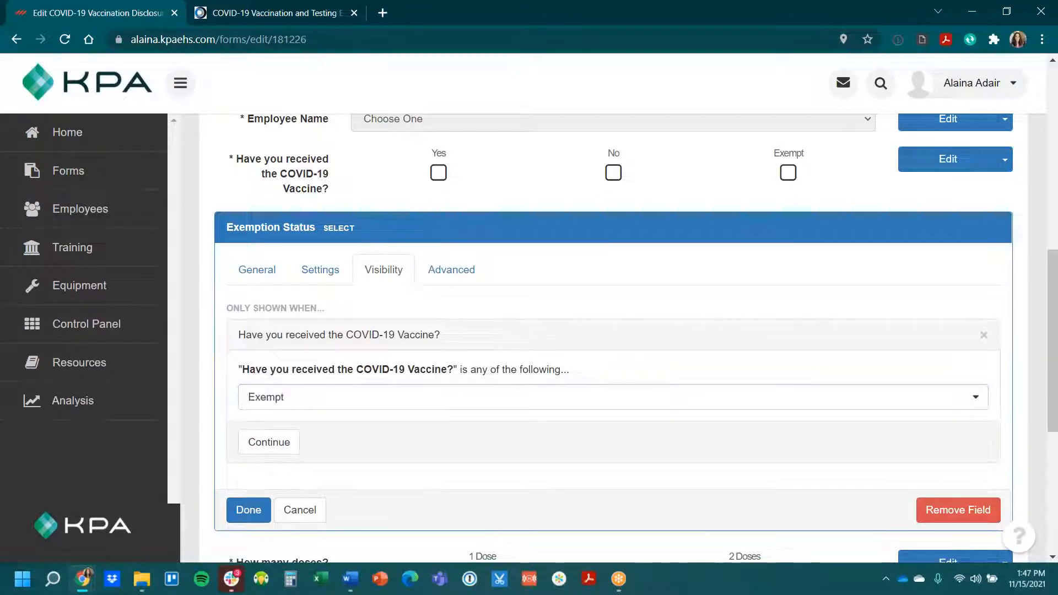
left_click(269, 442)
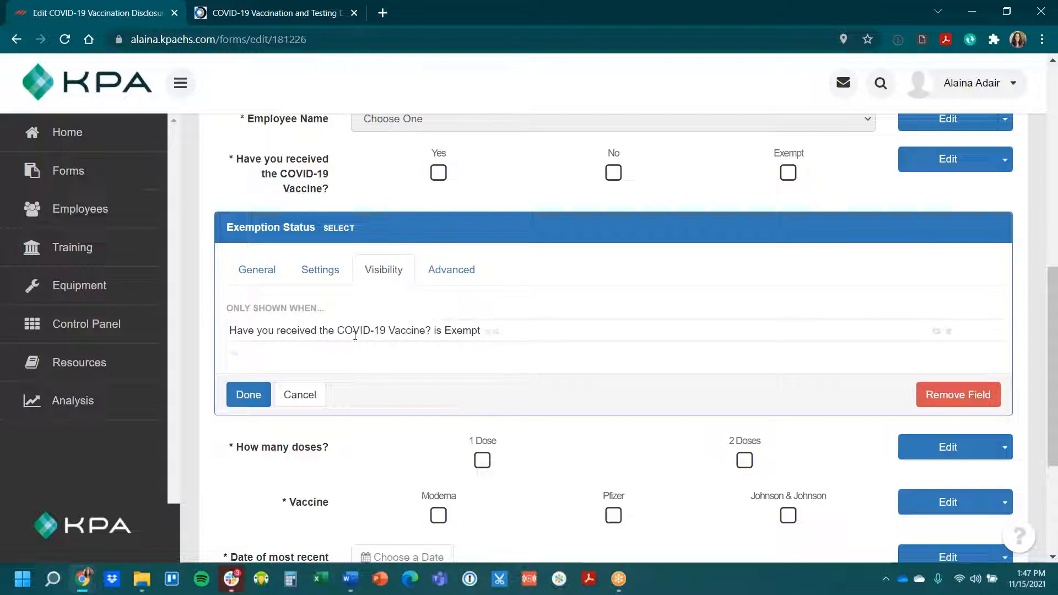
left_click(244, 395)
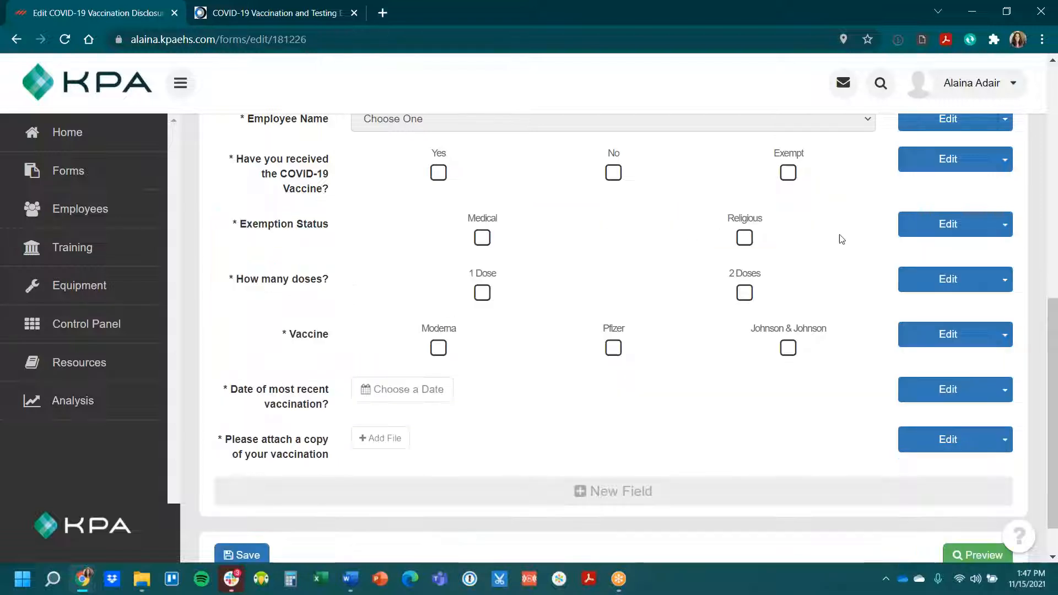
Step: Insert a Textbox field titled "Please Explain" directly below the Exemption Status field
left_click(1004, 225)
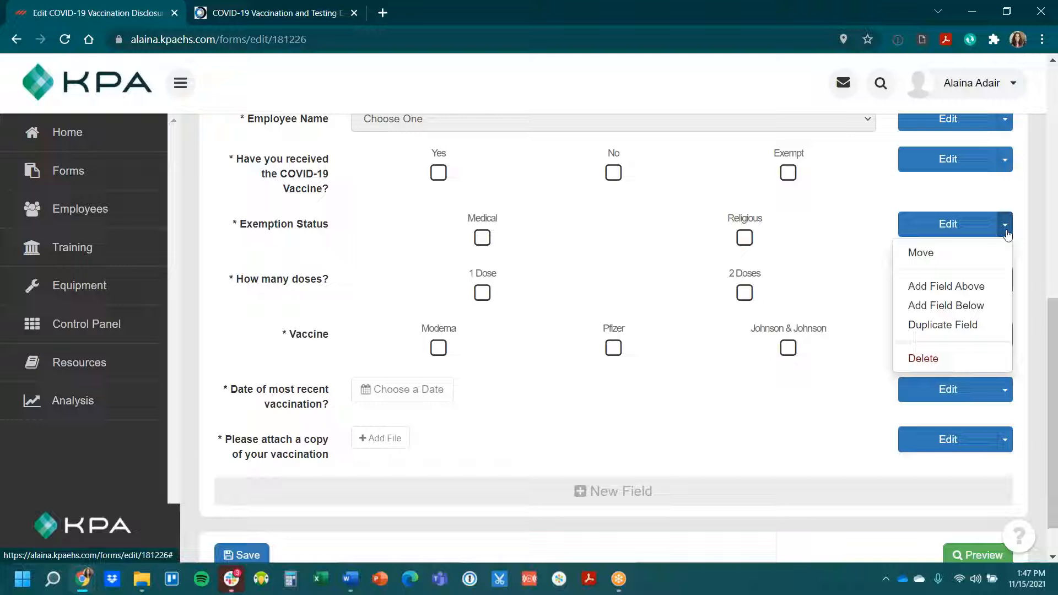
left_click(996, 310)
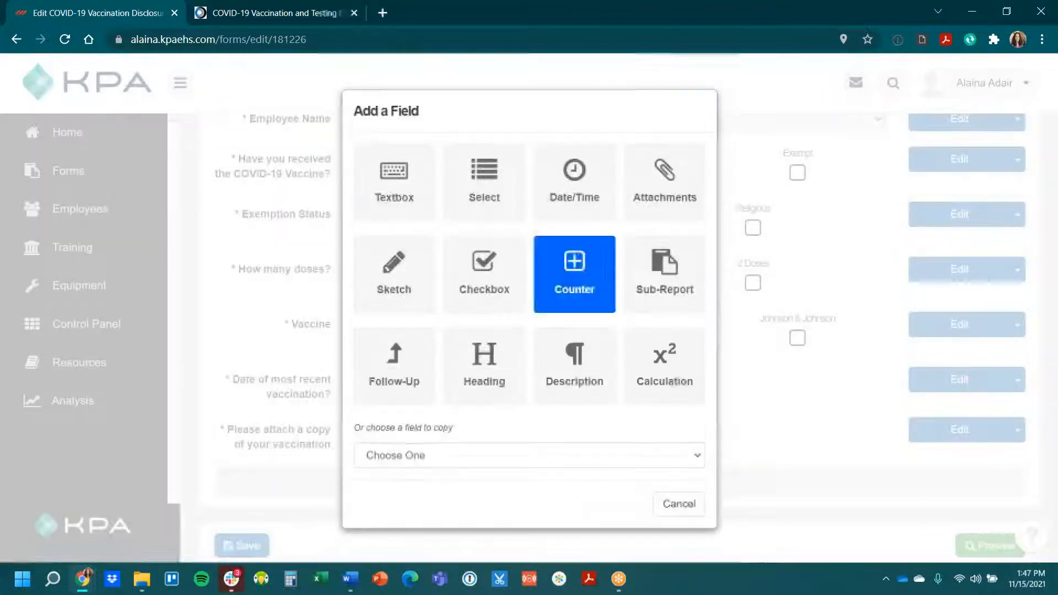
left_click(392, 197)
type("Pleas")
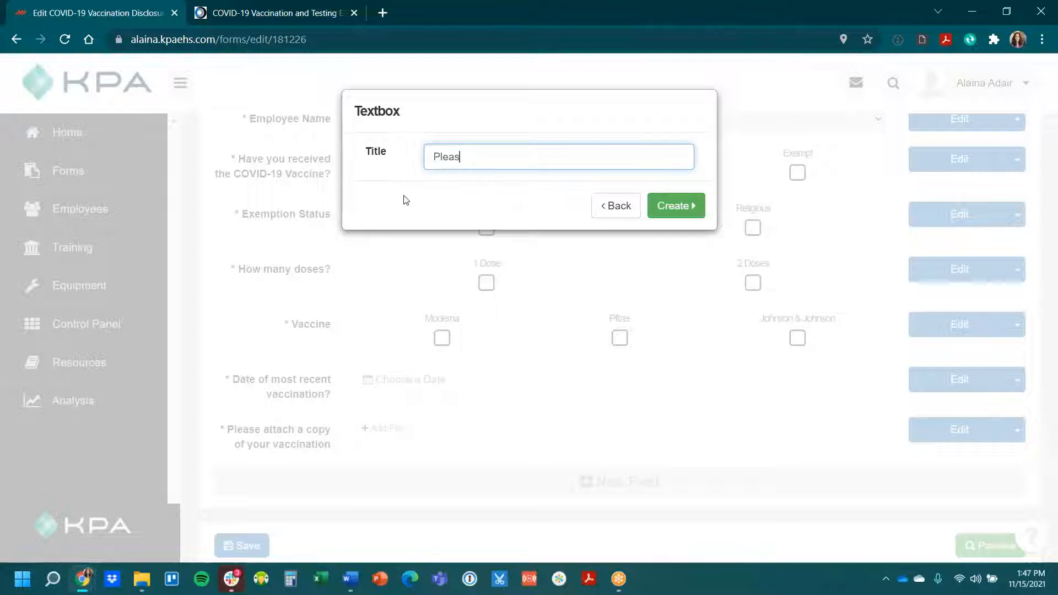
type("e Expalain")
key("Return")
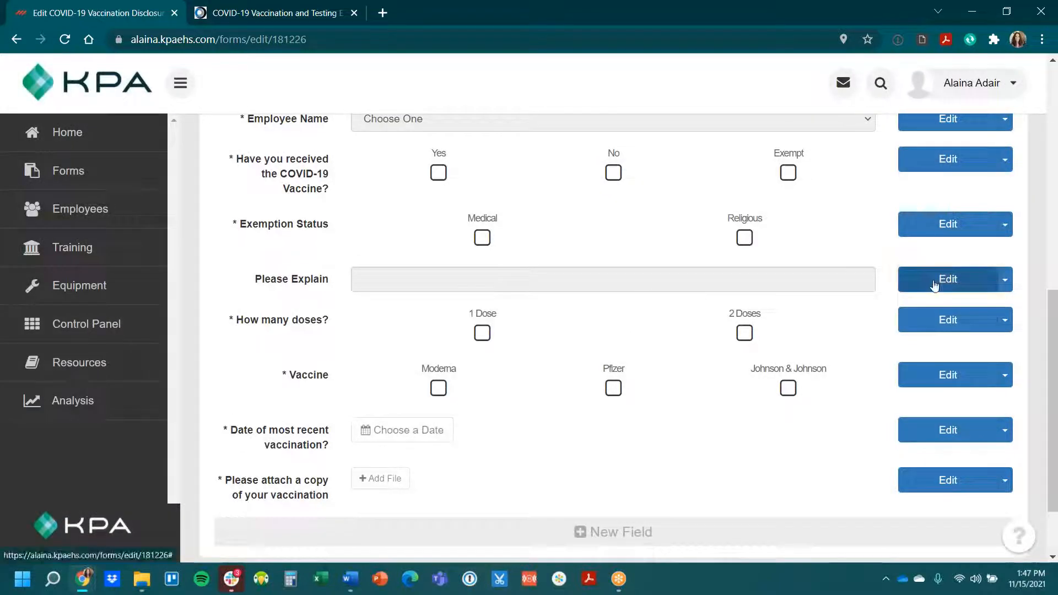
Step: Make the Please Explain field mandatory and set its type to Paragraph
left_click(936, 281)
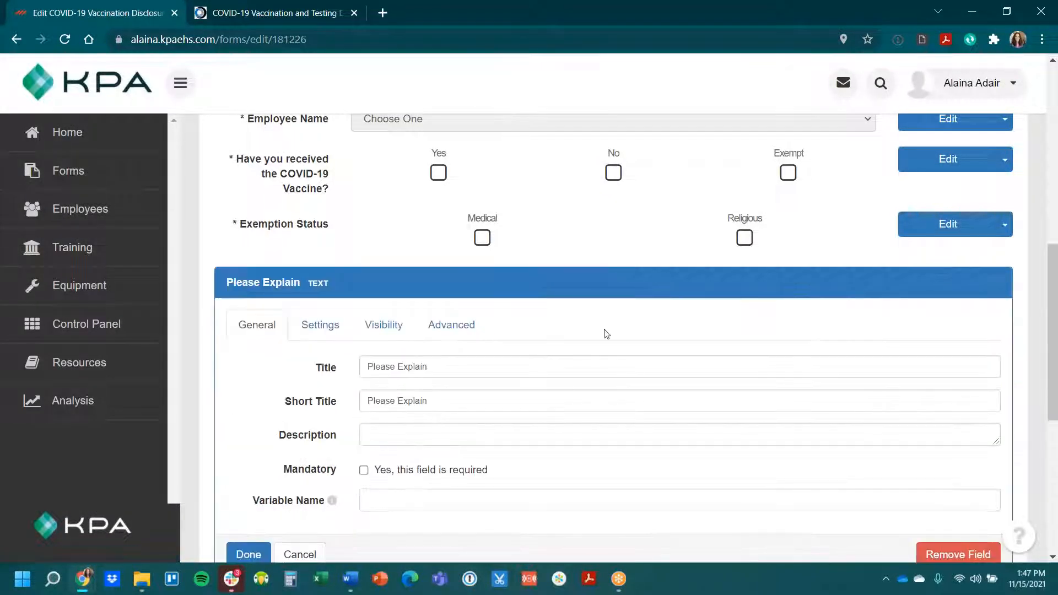
left_click(435, 471)
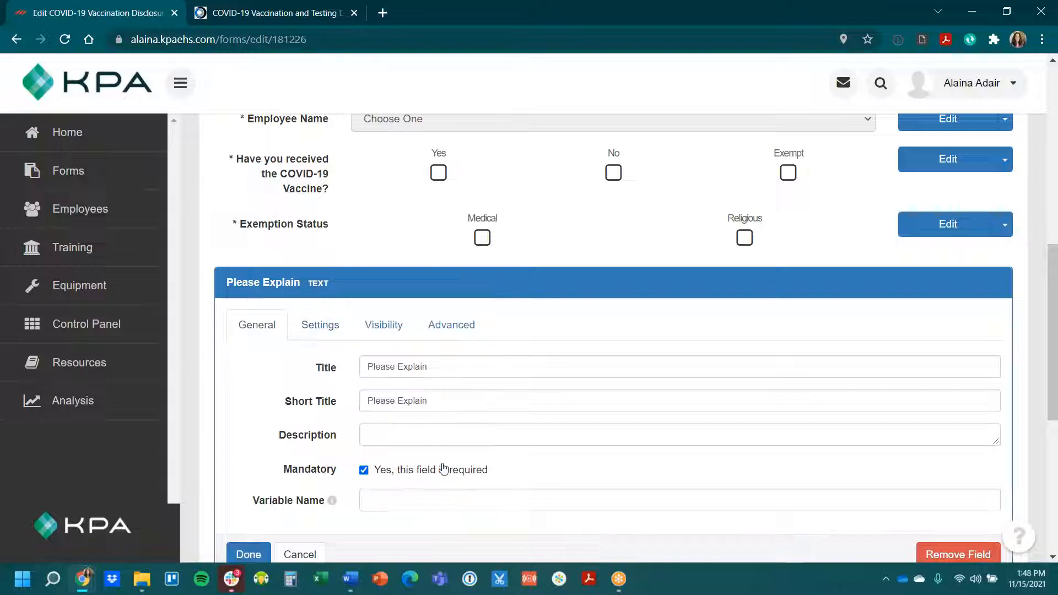
left_click(325, 328)
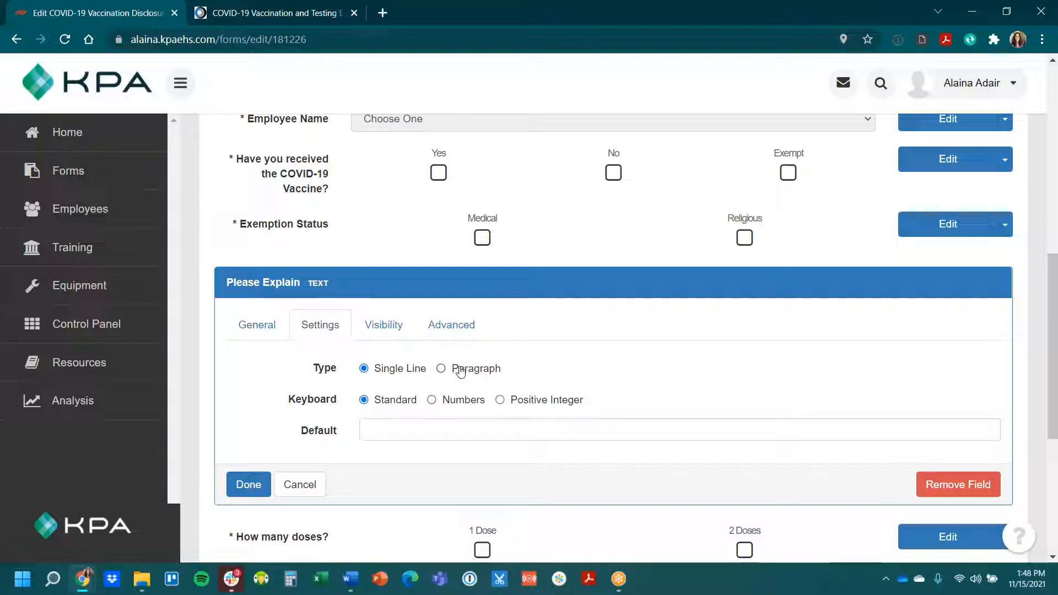
left_click(491, 374)
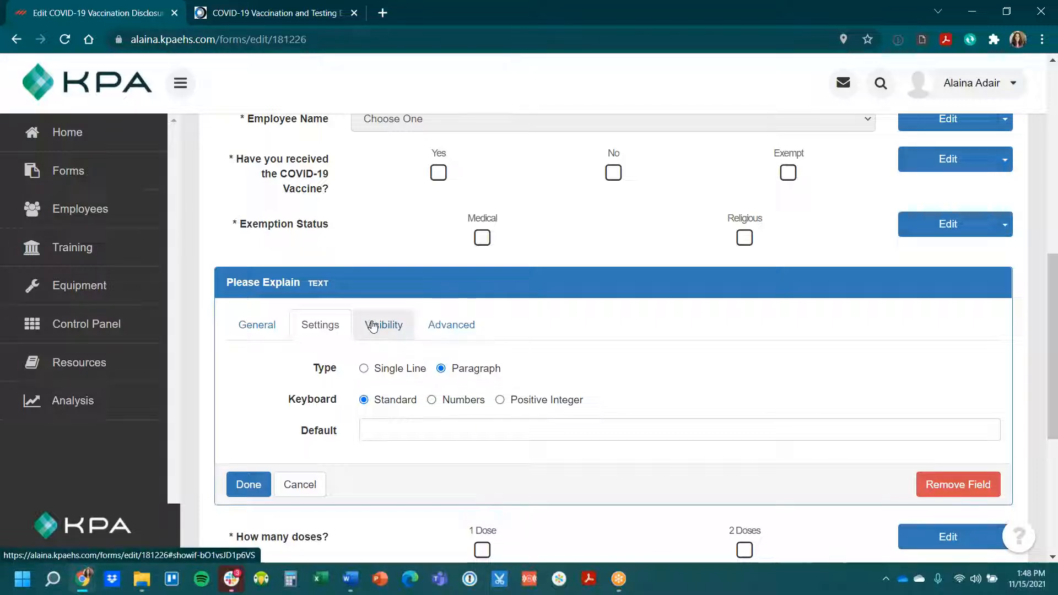
Step: Show the Please Explain field only when "Have you received the COVID-19 Vaccine?" is Exempt, and apply the field changes
left_click(407, 329)
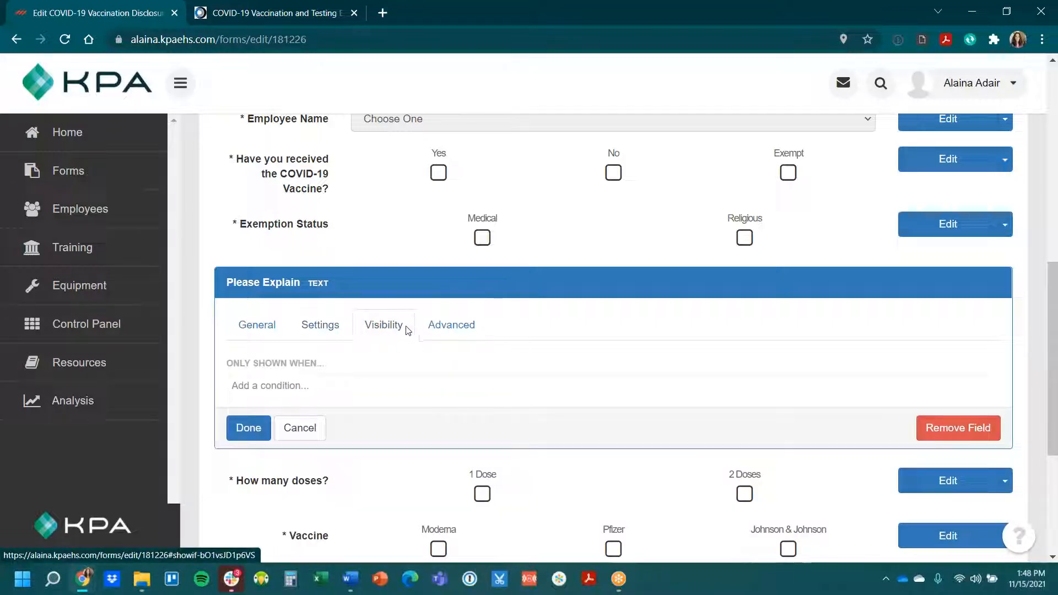
left_click(313, 384)
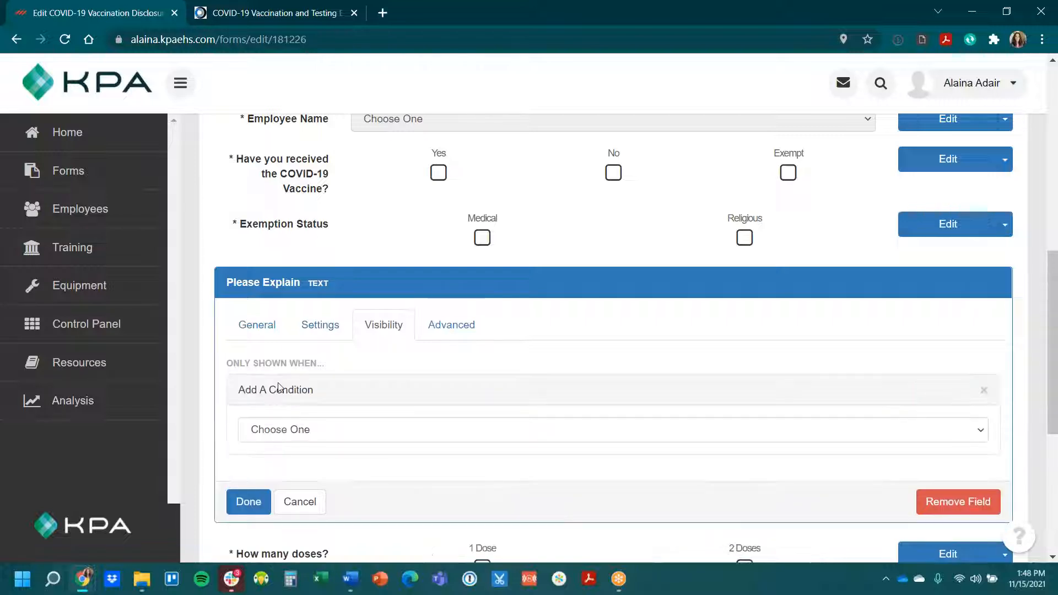
left_click(302, 435)
left_click(331, 289)
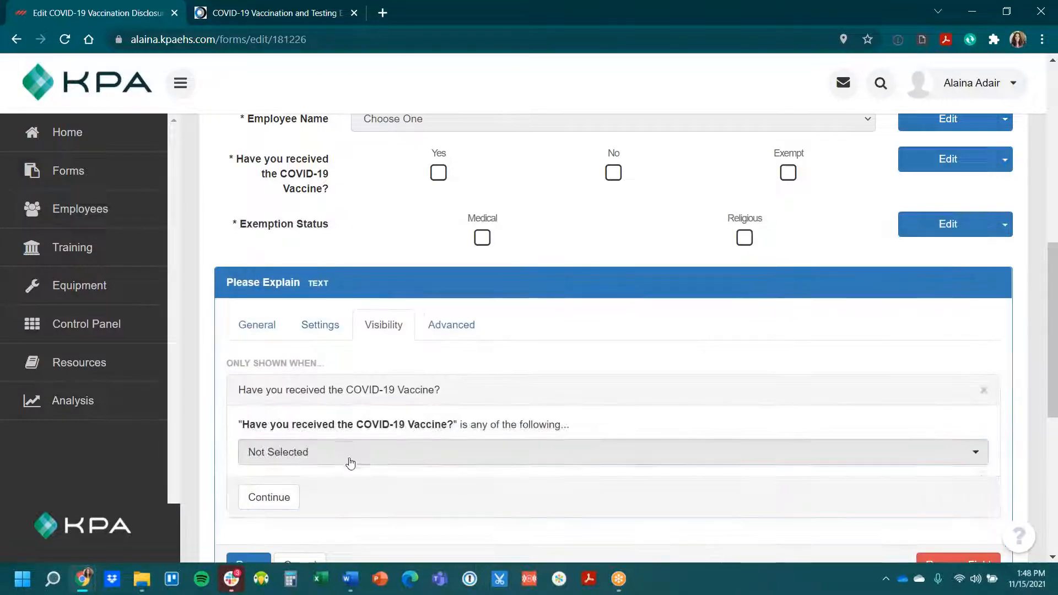
left_click(347, 452)
left_click(302, 530)
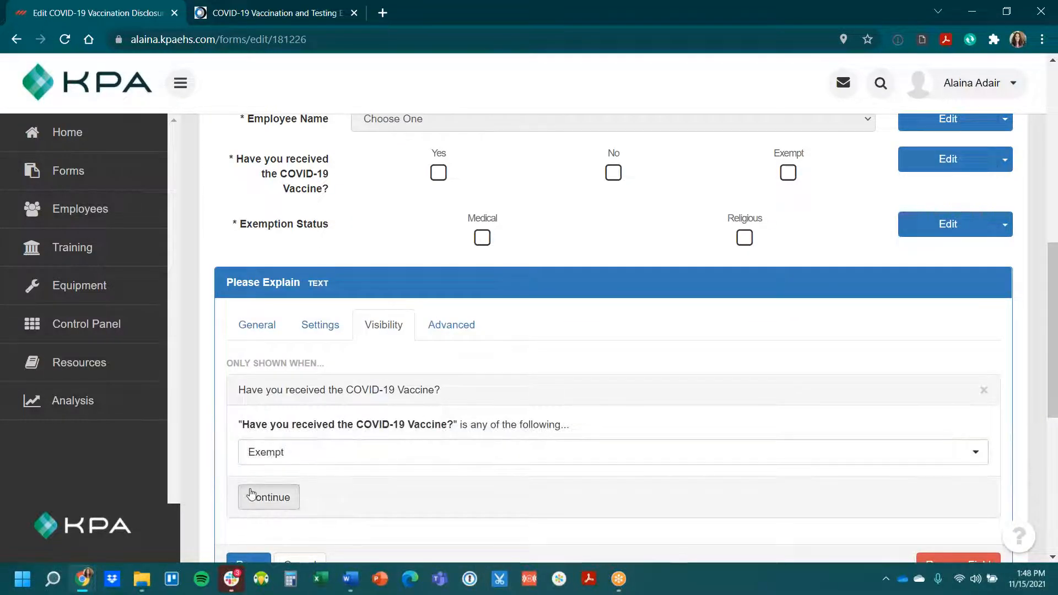
left_click(251, 495)
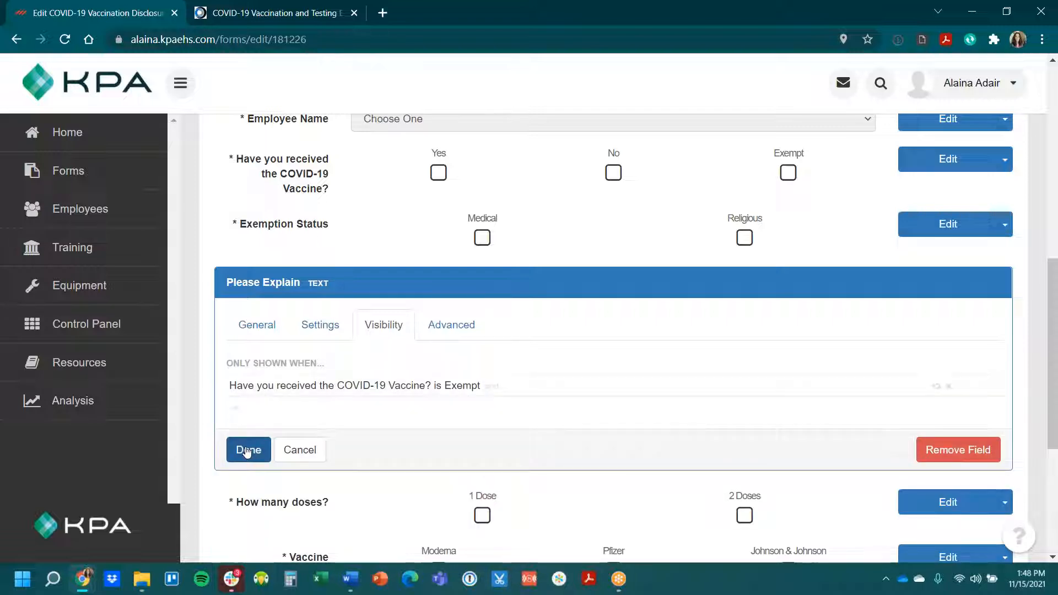
left_click(247, 451)
Step: Insert an Attachments field titled "Any Attachments" directly below the Please Explain field
left_click(1003, 280)
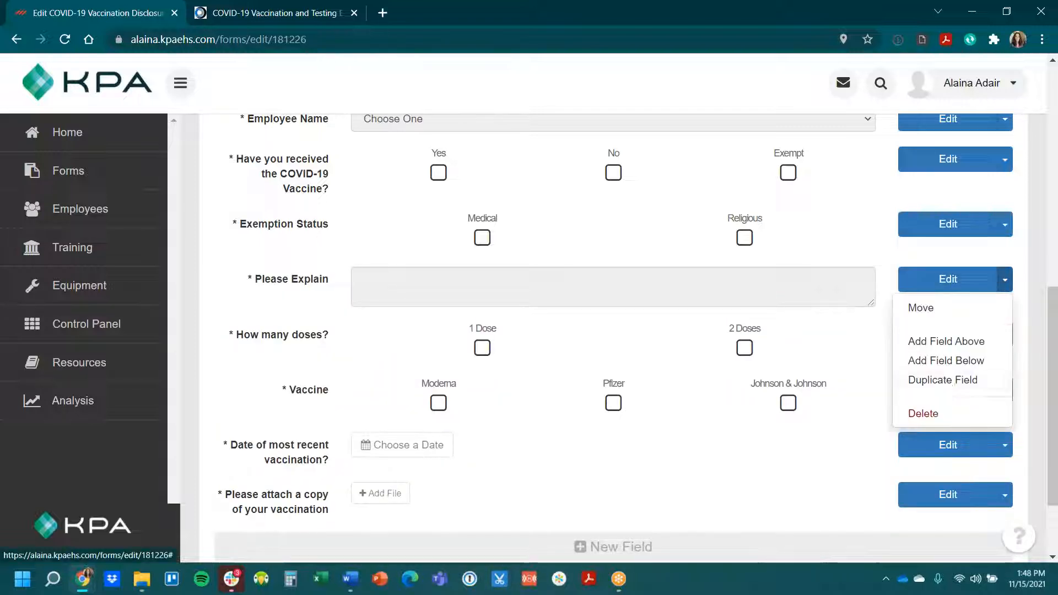
left_click(961, 363)
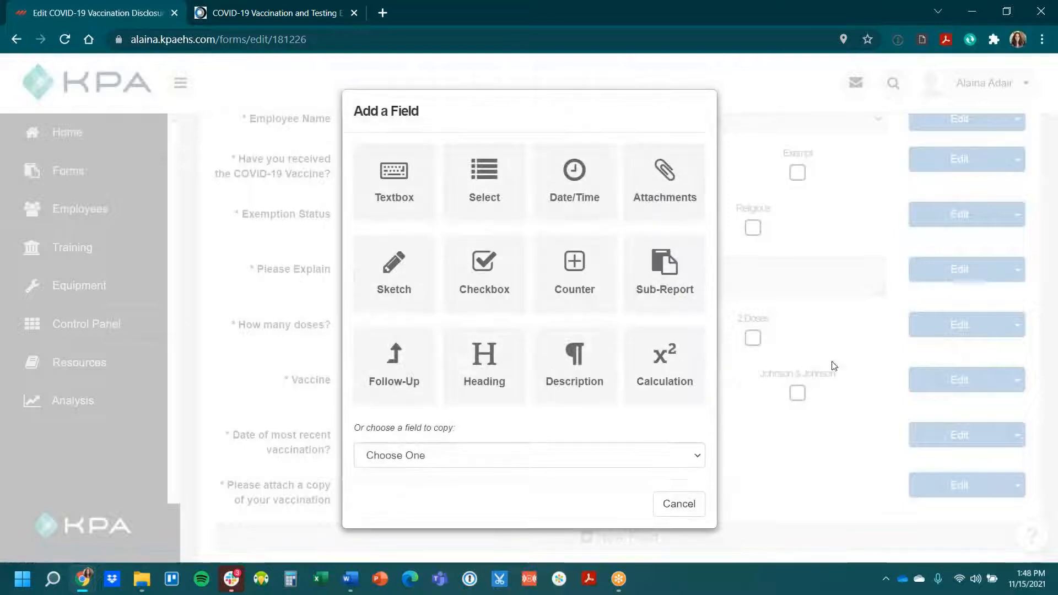
left_click(637, 219)
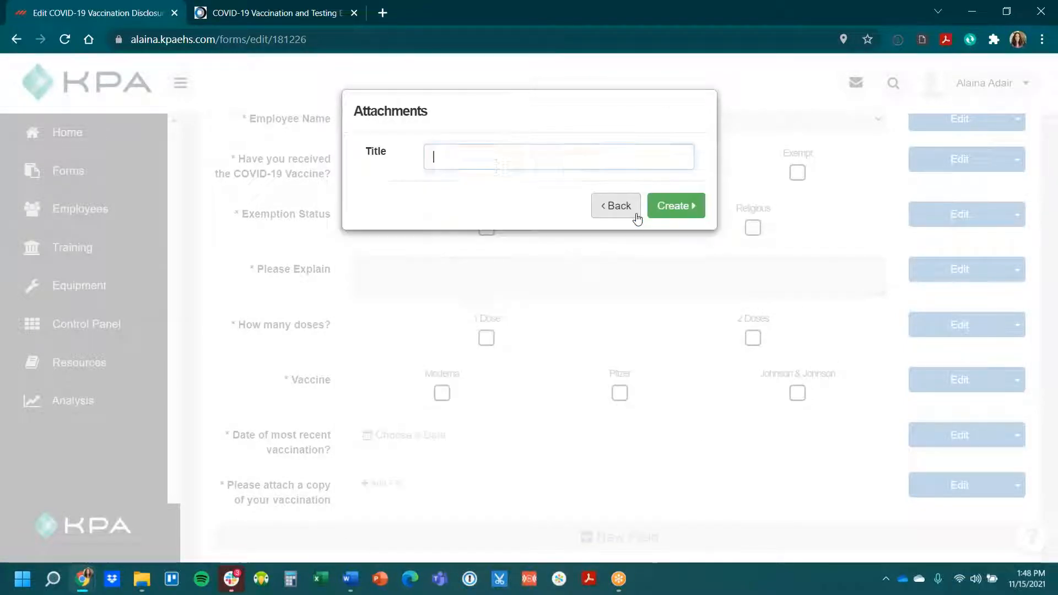
type("Any Atta")
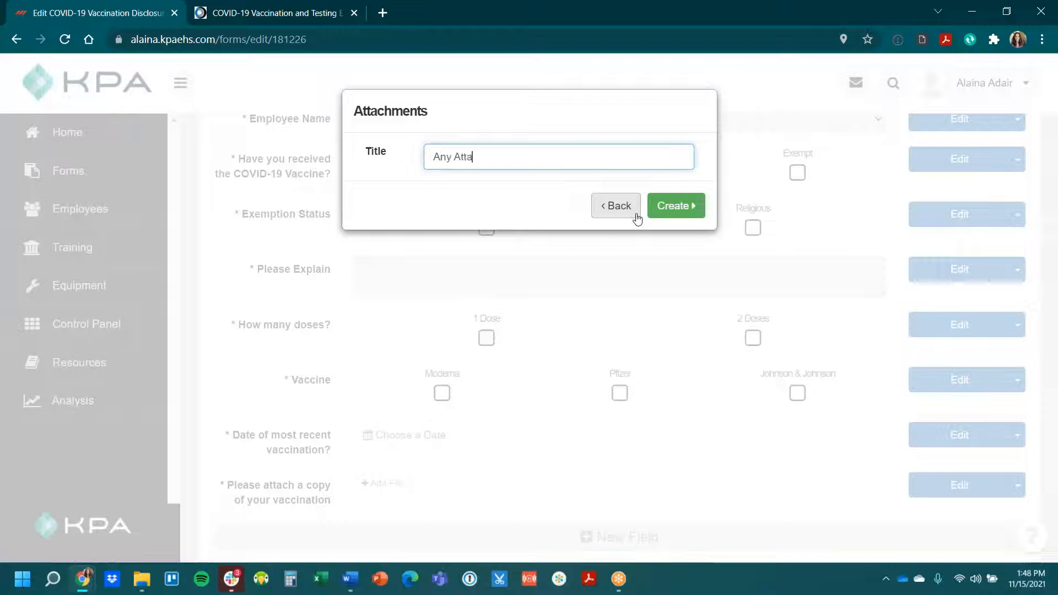
type("chments")
key("Return")
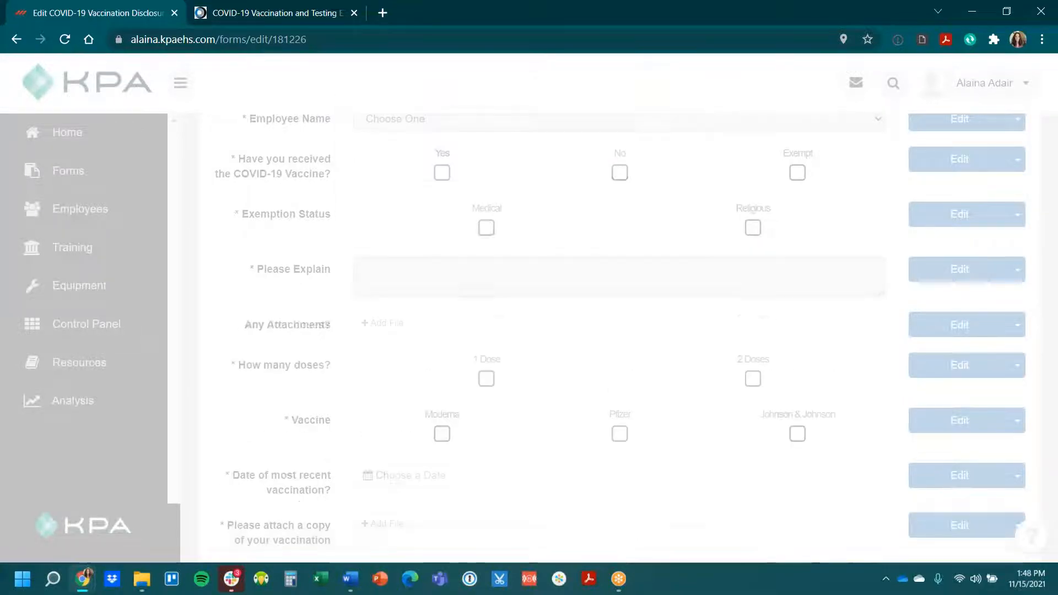
Step: Show the Any Attachments field only when "Have you received the COVID-19 Vaccine?" is Exempt, and apply the field changes
left_click(950, 338)
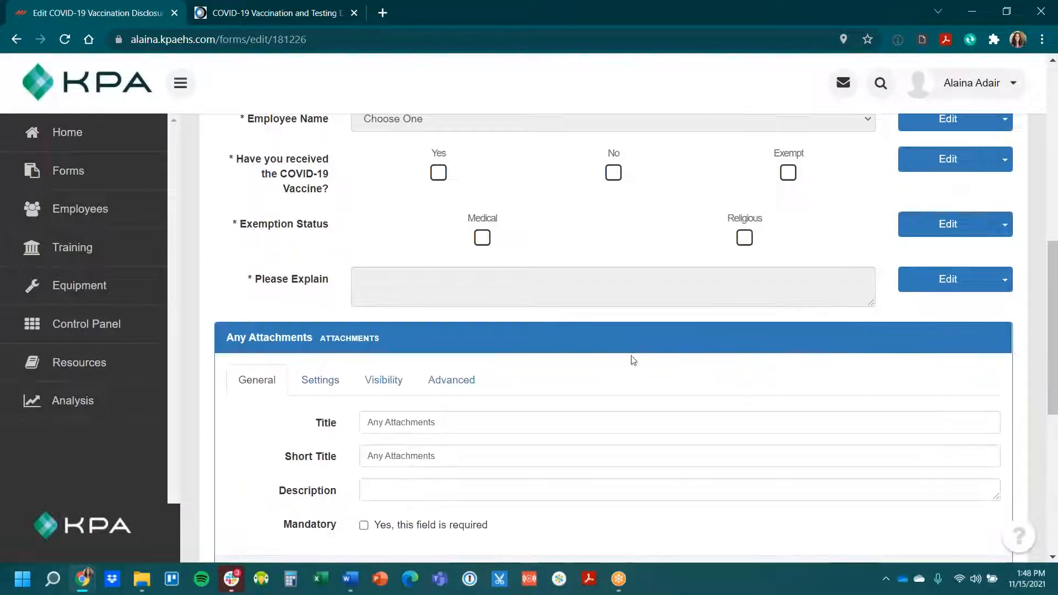
scroll(560, 423, "down", 1)
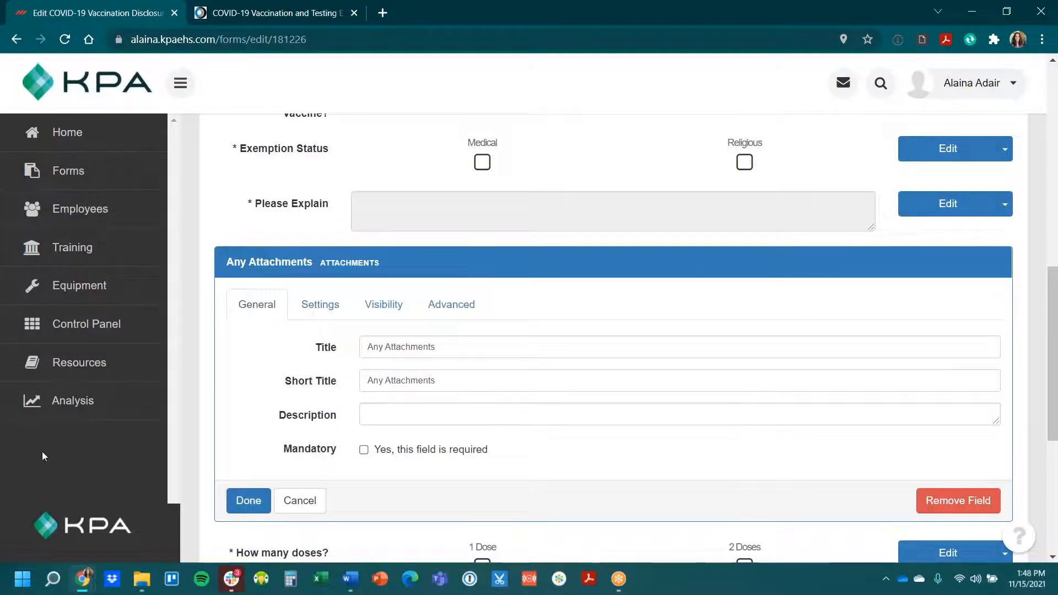
left_click(401, 302)
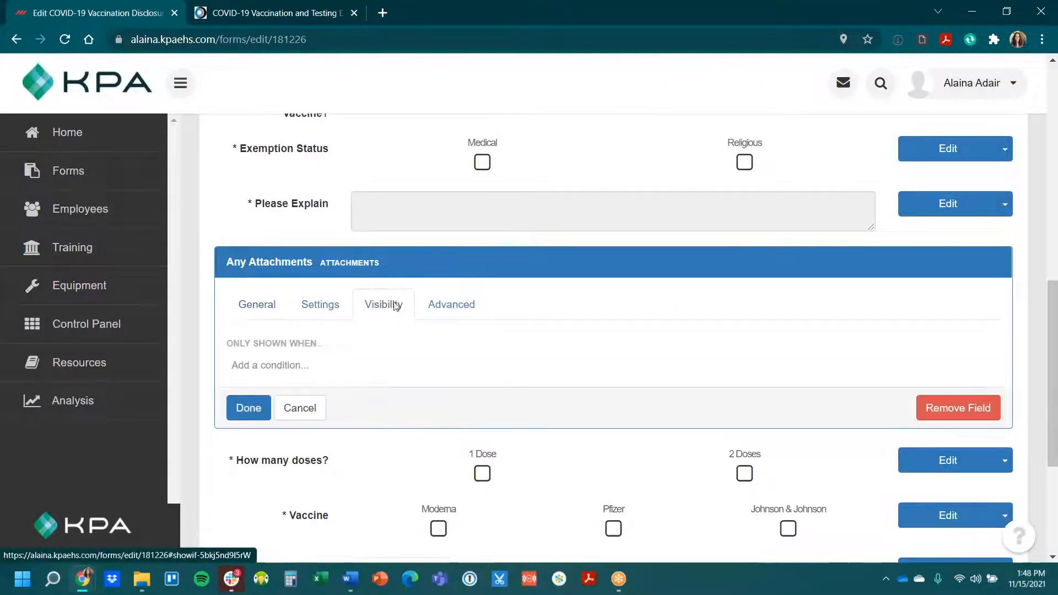
left_click(269, 363)
left_click(296, 409)
left_click(317, 267)
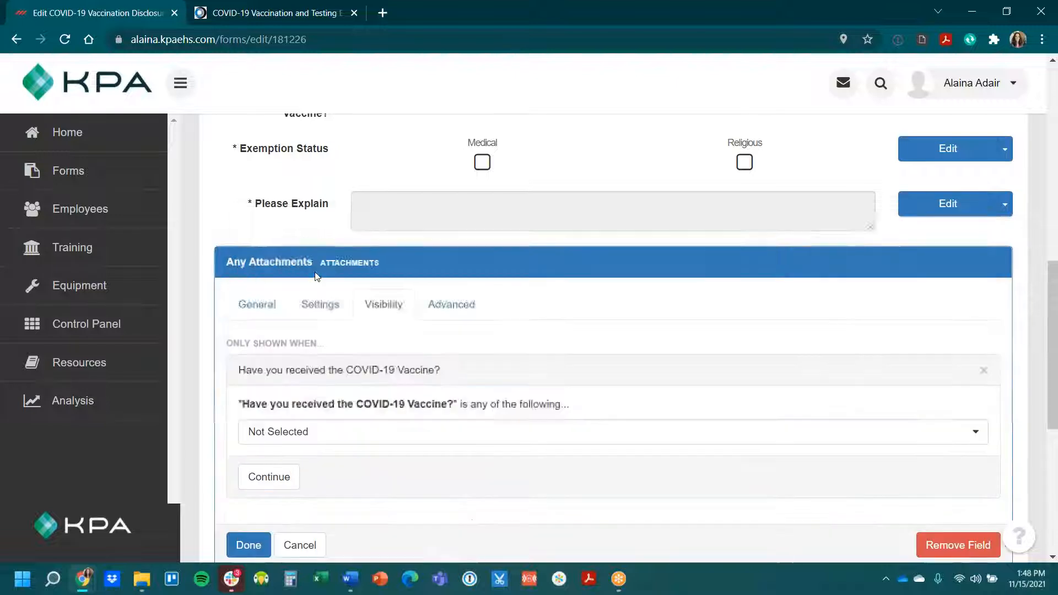
left_click(371, 433)
left_click(273, 509)
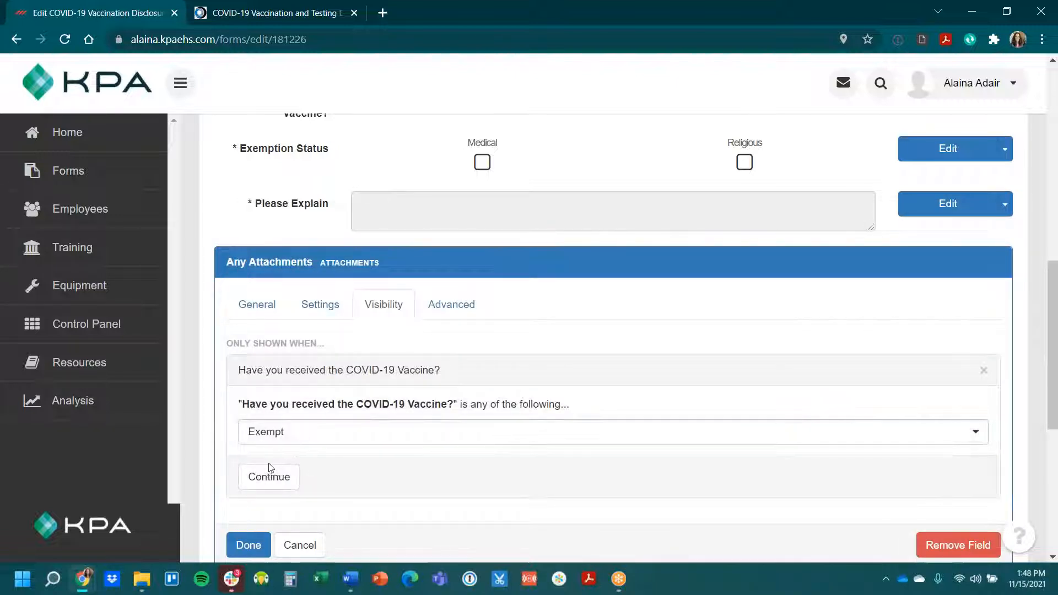
left_click(274, 476)
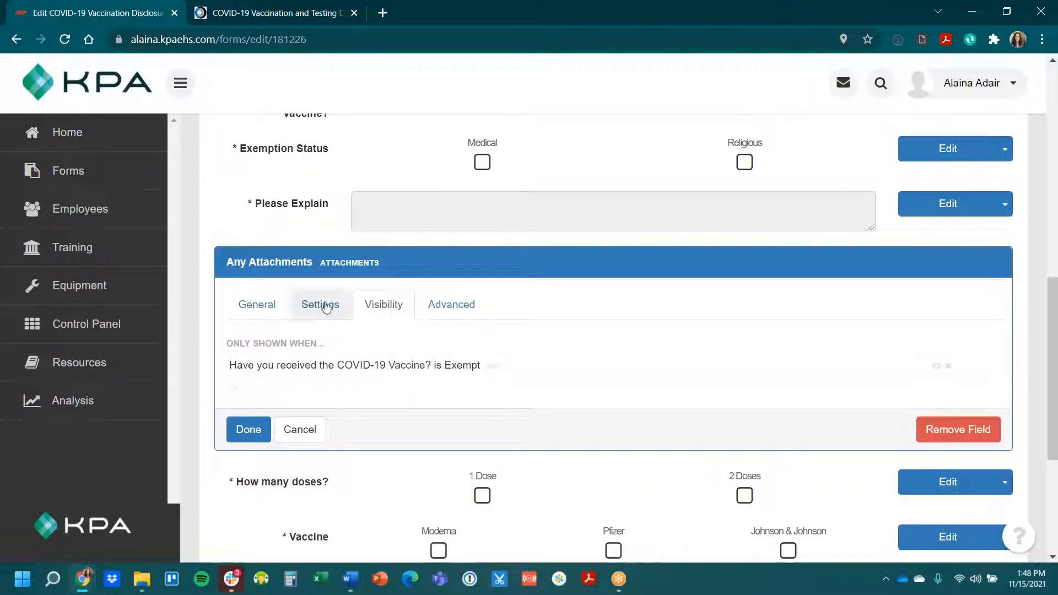
left_click(249, 430)
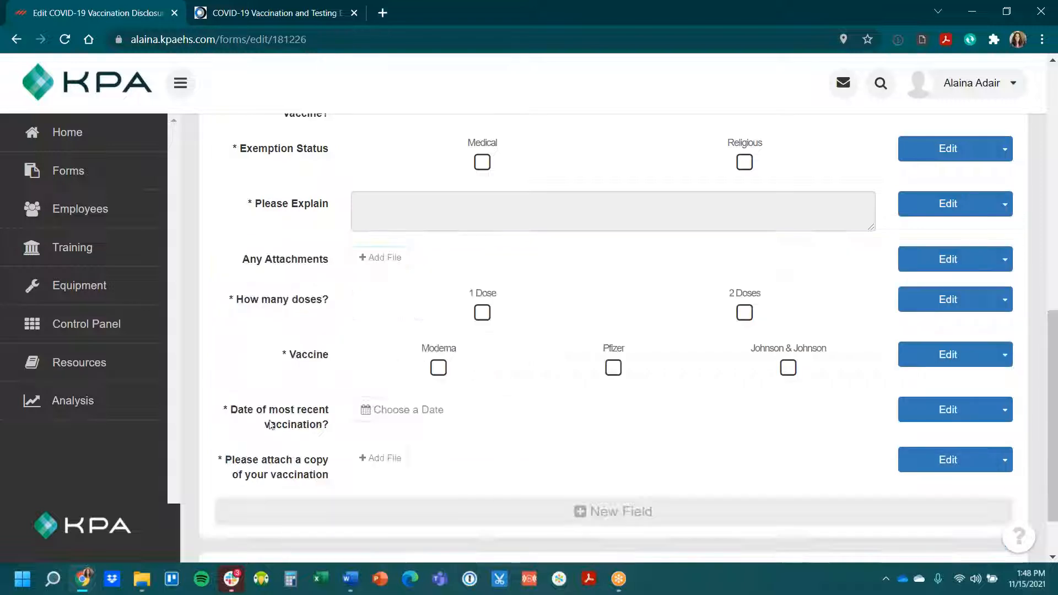
Step: Preview the form with an employee selected, testing the Yes, No and Exempt answers to "Have you received the COVID-19 Vaccine?"
scroll(671, 435, "down", 1)
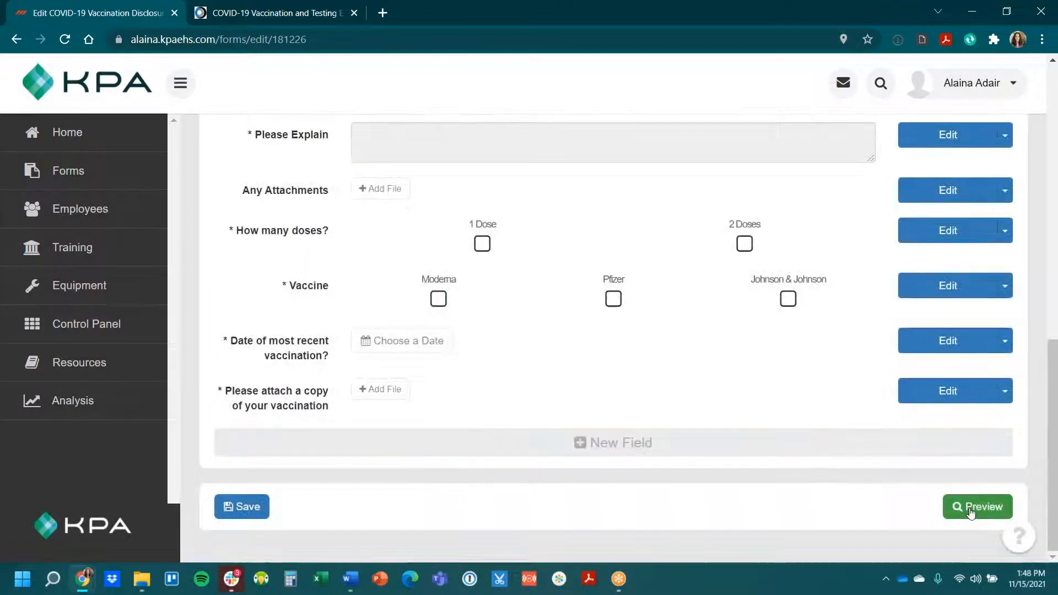
left_click(978, 510)
left_click(484, 243)
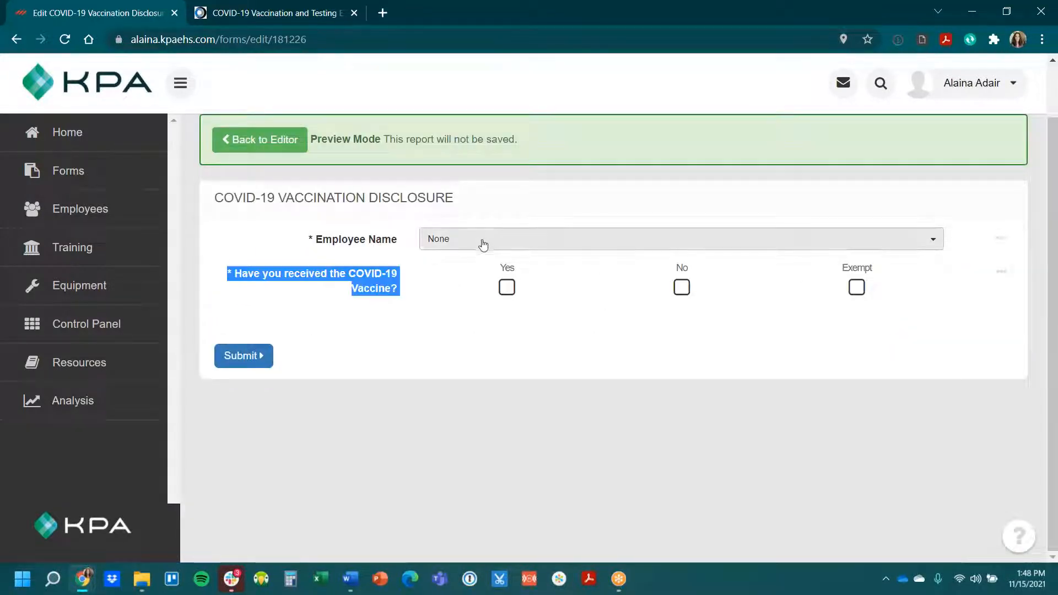
left_click(470, 267)
left_click(507, 289)
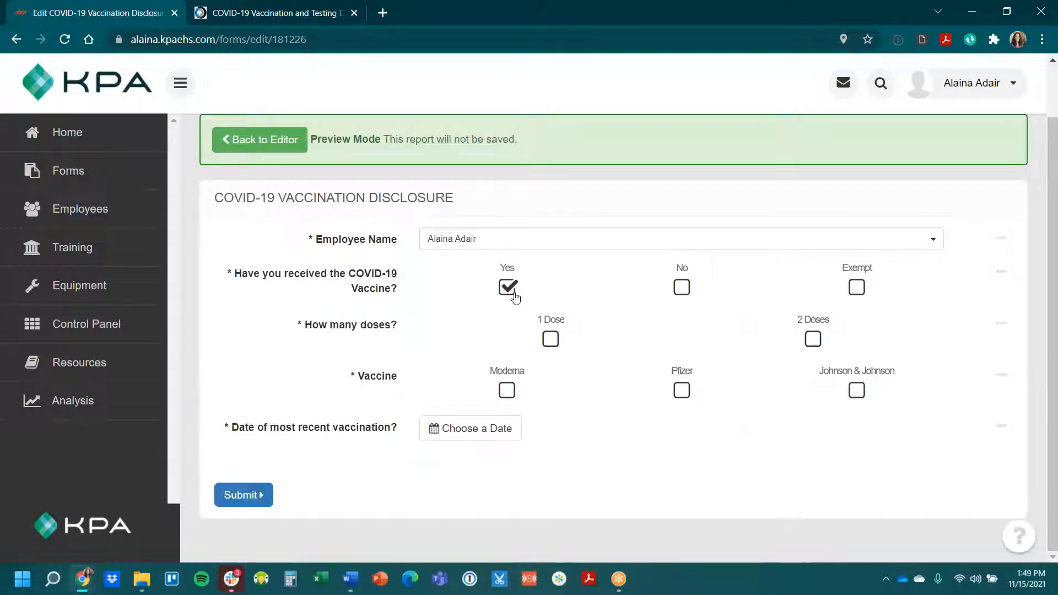
left_click(683, 288)
left_click(857, 287)
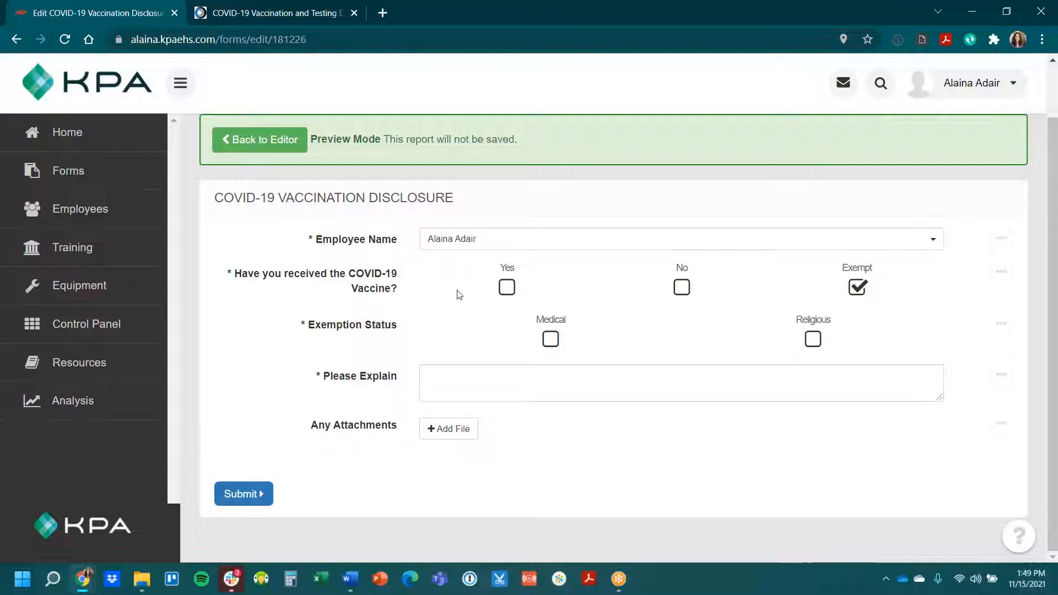
Step: Leave the preview and save the COVID-19 Vaccination Disclosure form
left_click(259, 139)
scroll(264, 479, "down", 10)
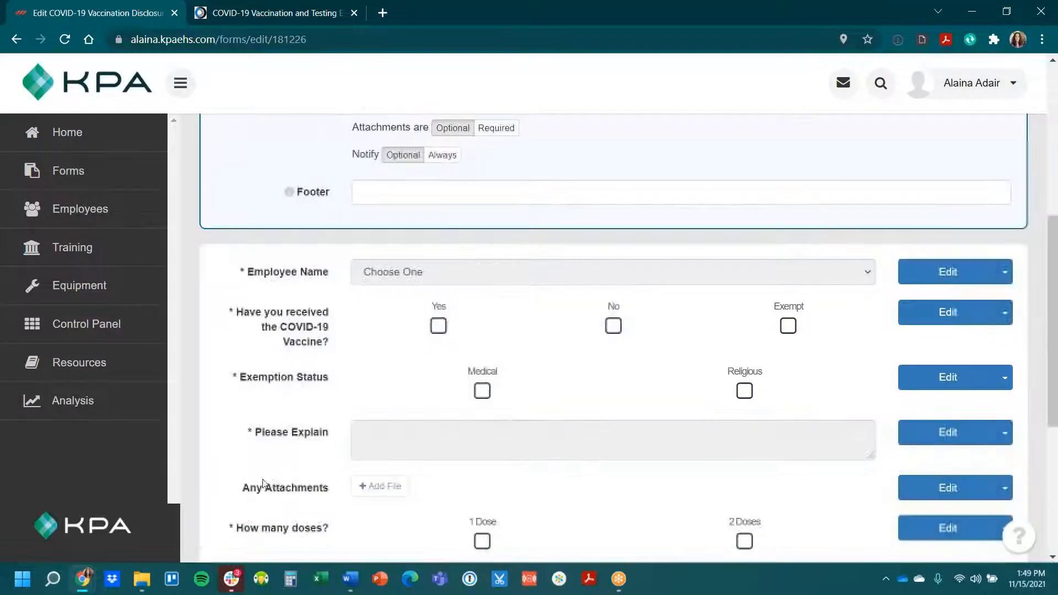
left_click(245, 515)
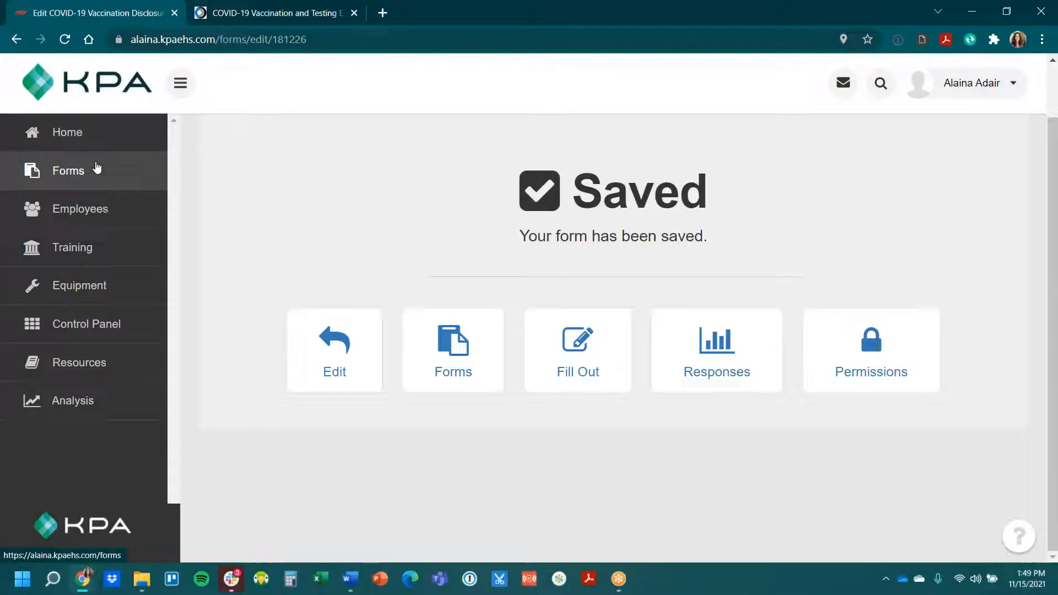
Step: Add a new workflow named "COVID Vaccination Status = No" that is activated by the COVID-19 Vaccination Disclosure form
left_click(122, 330)
left_click(607, 125)
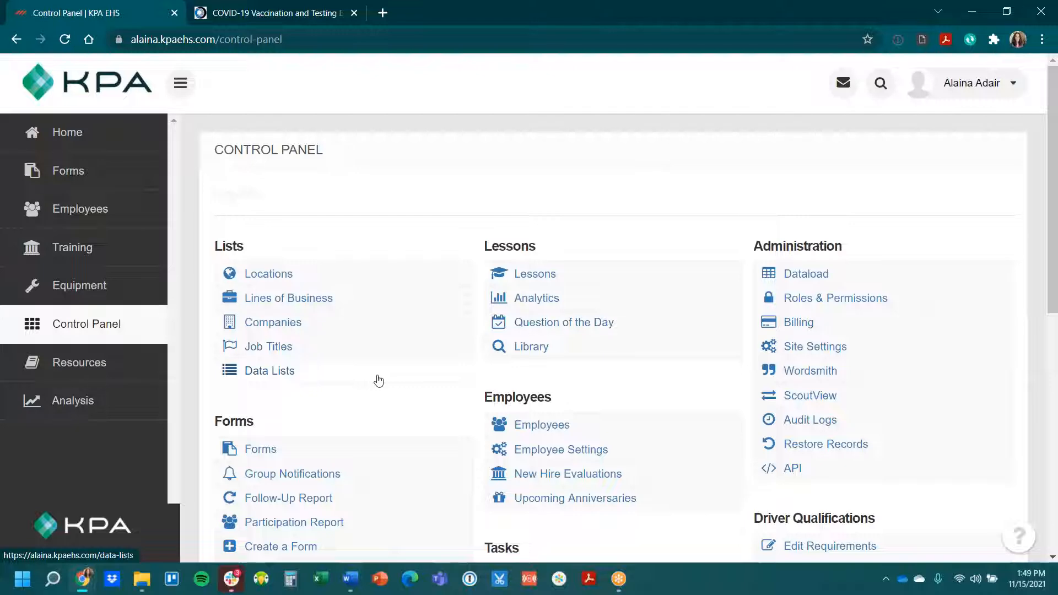
scroll(378, 381, "down", 4)
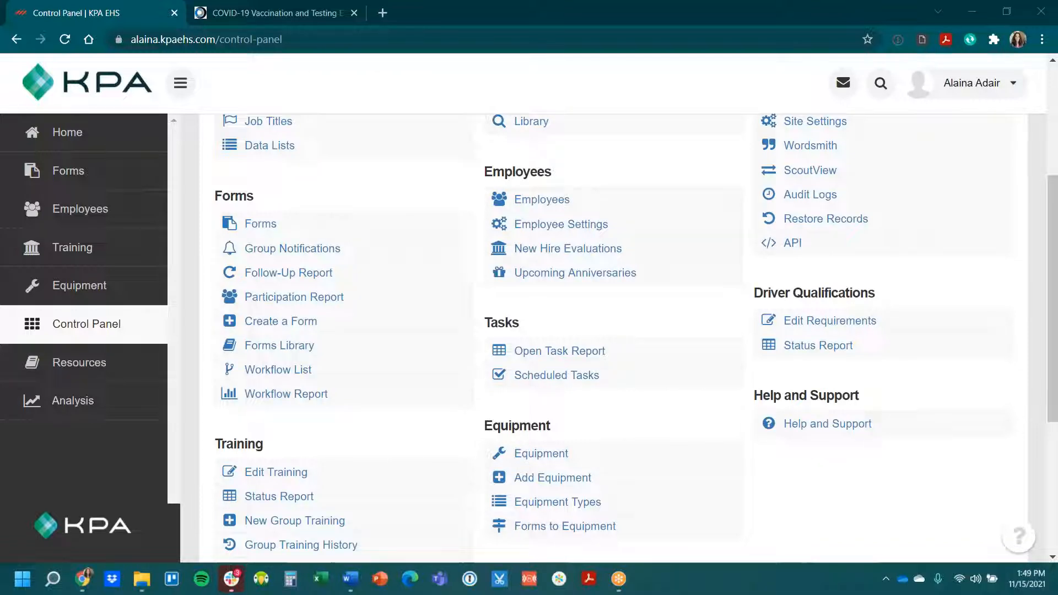
left_click(355, 379)
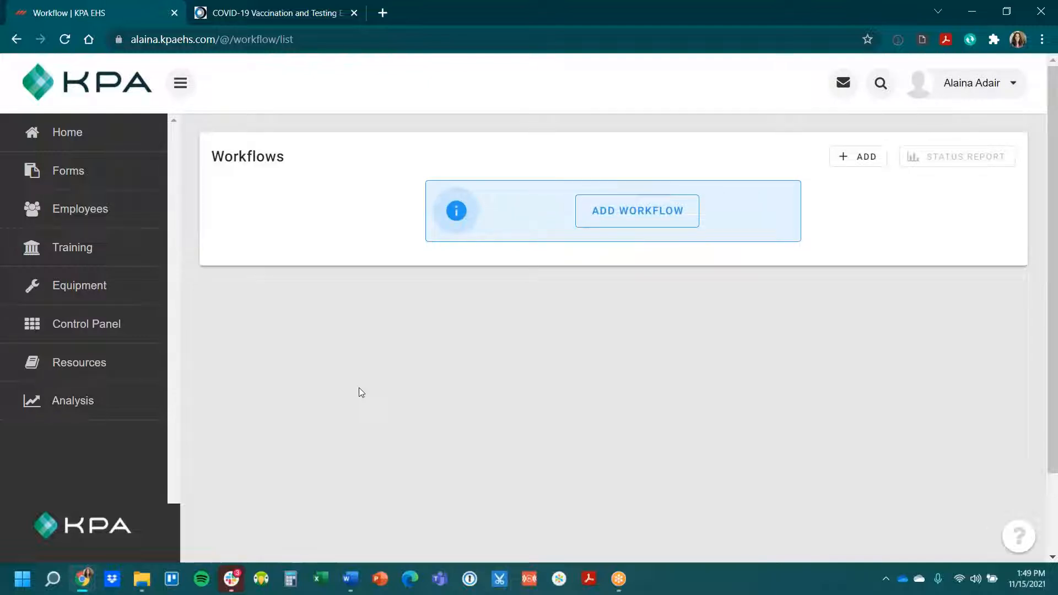
left_click(628, 219)
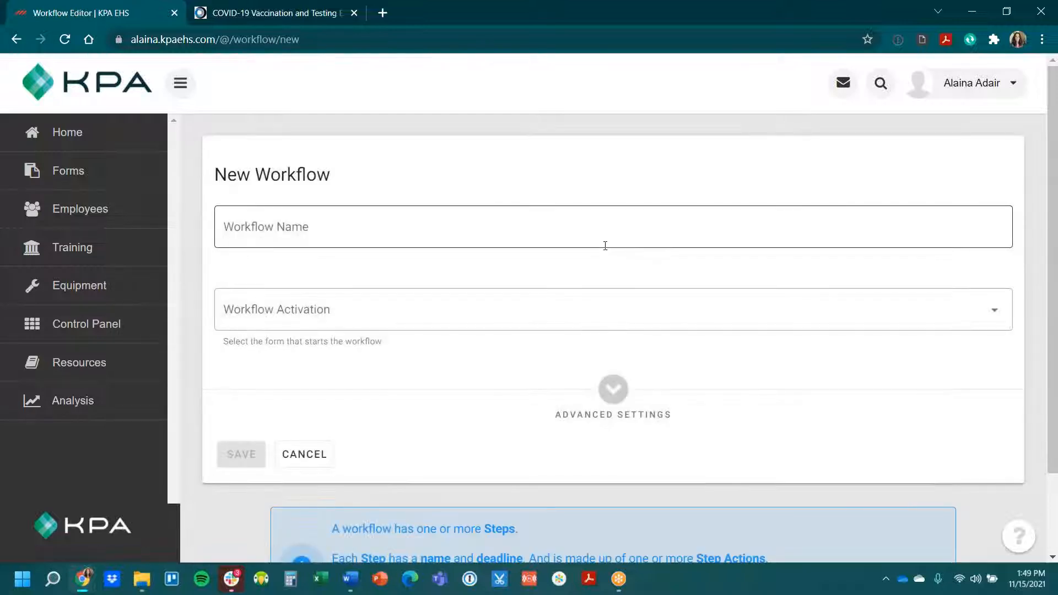
left_click(305, 227)
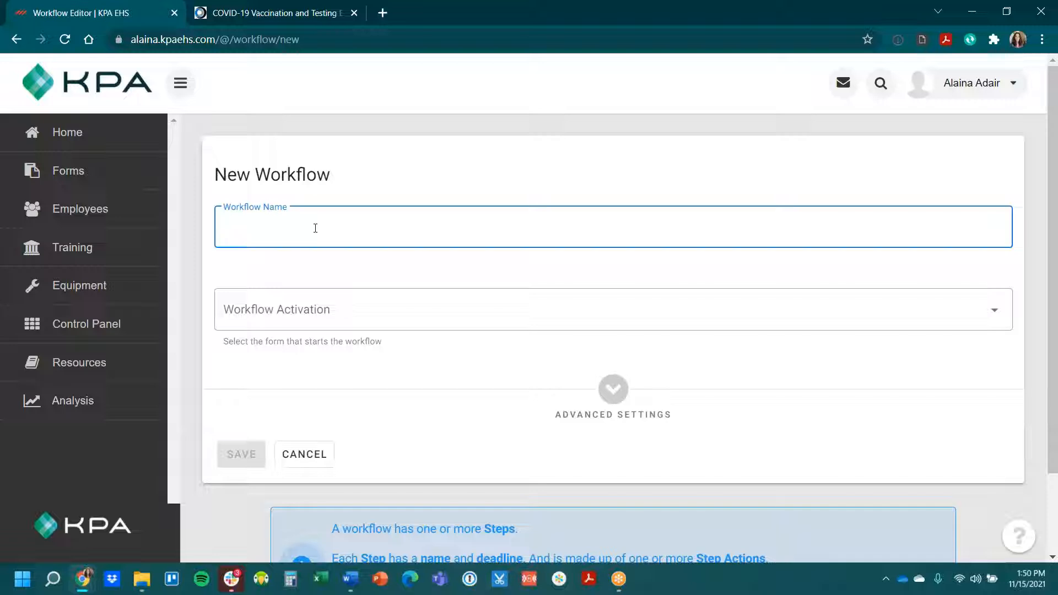
type("OVID Vaccination Status = No")
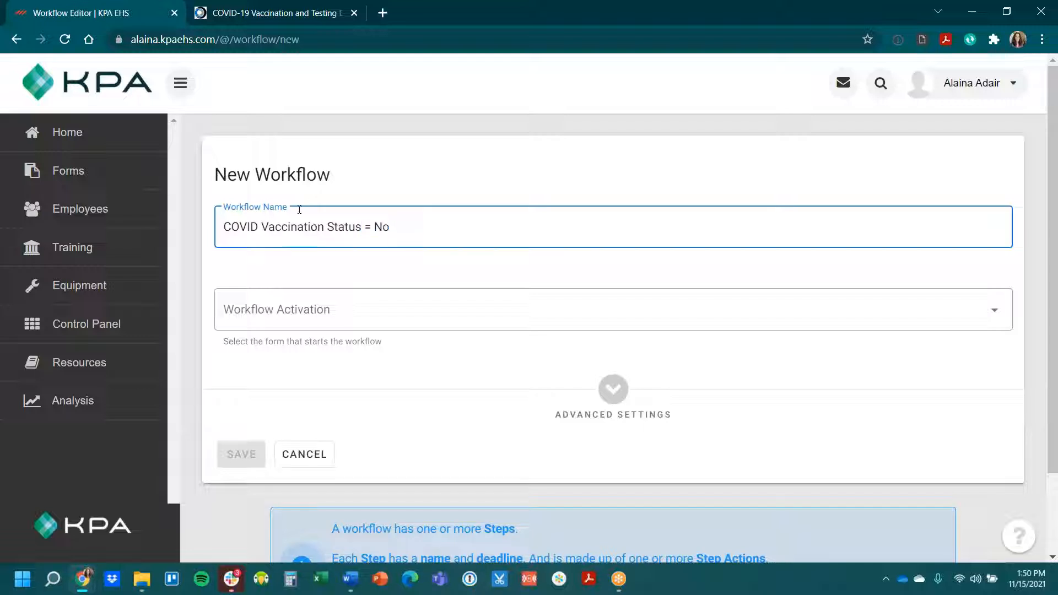
left_click(291, 304)
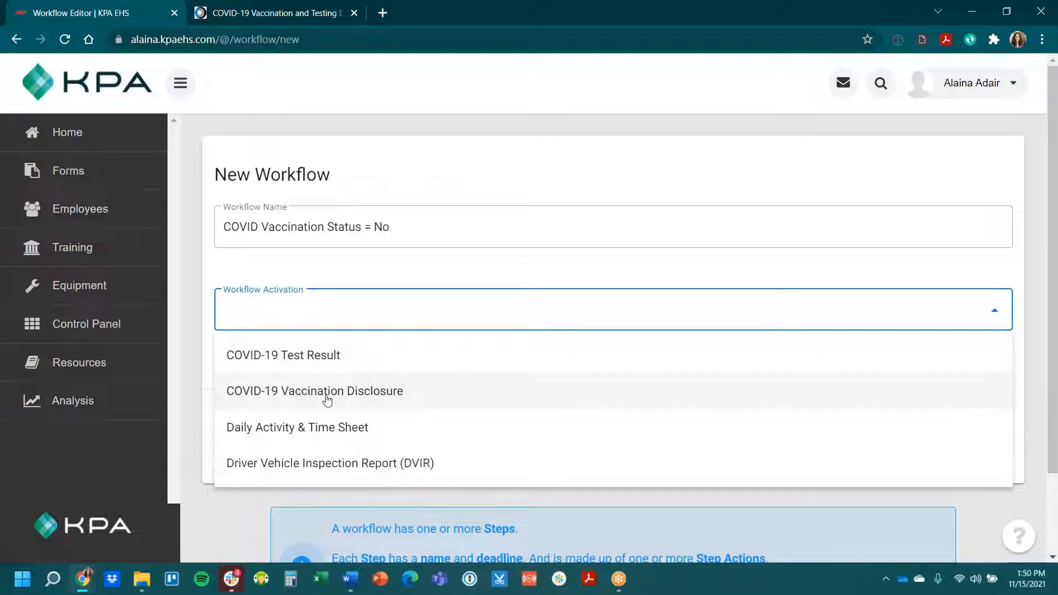
left_click(363, 395)
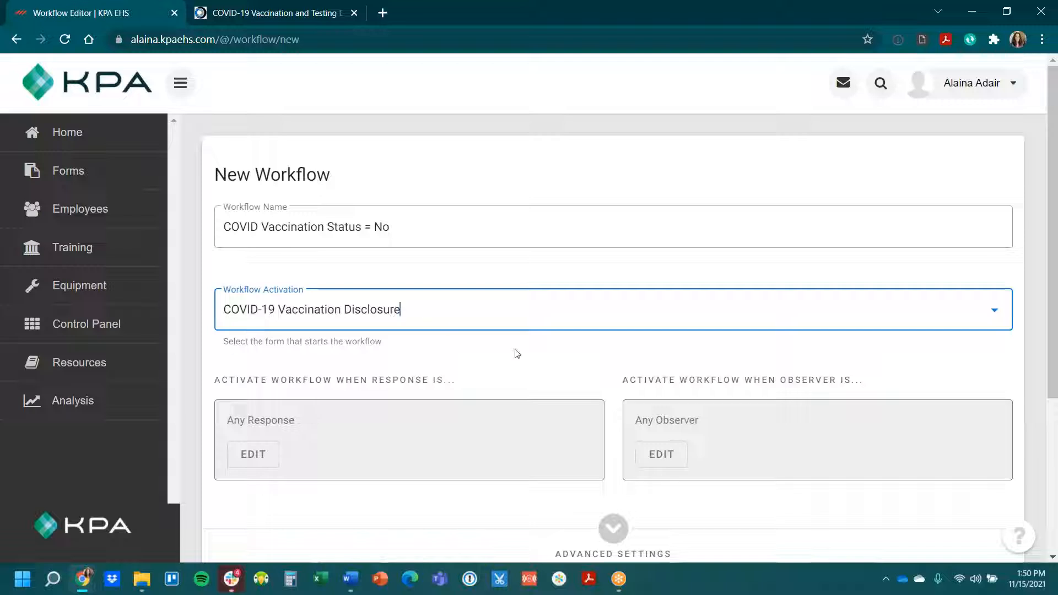
Step: Restrict the workflow's activation to responses where "Have you received the COVID-19 Vaccine?" is No or Exempt, and save the condition
scroll(389, 370, "down", 3)
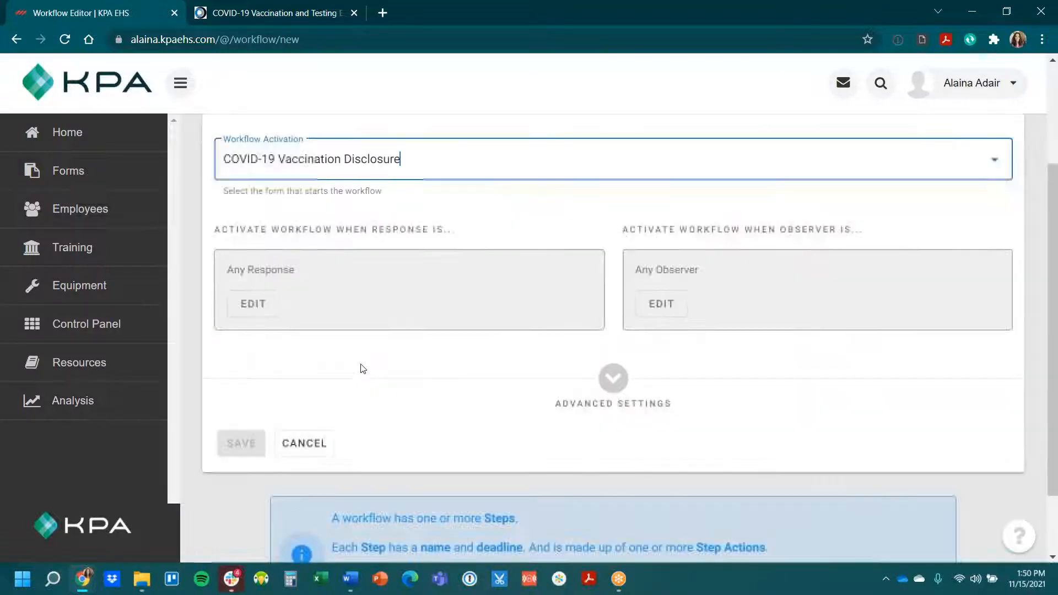
left_click(257, 306)
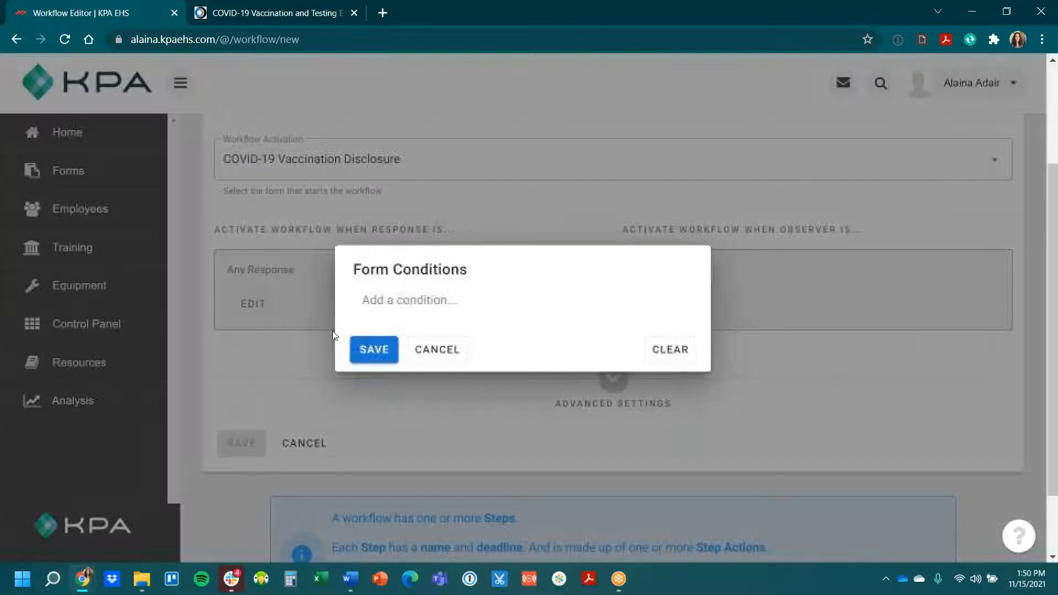
left_click(432, 302)
left_click(455, 319)
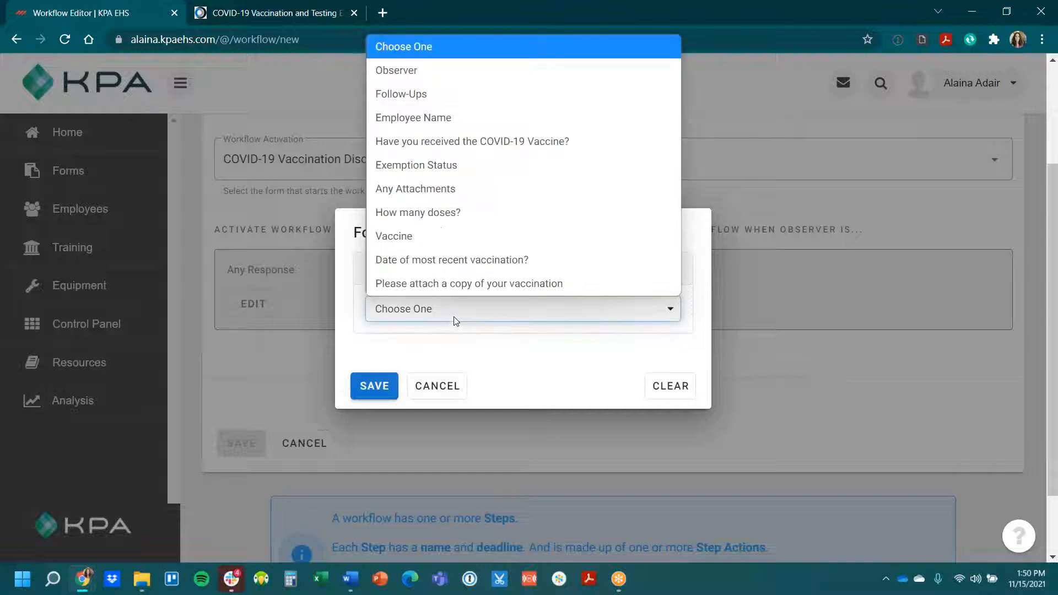
left_click(469, 146)
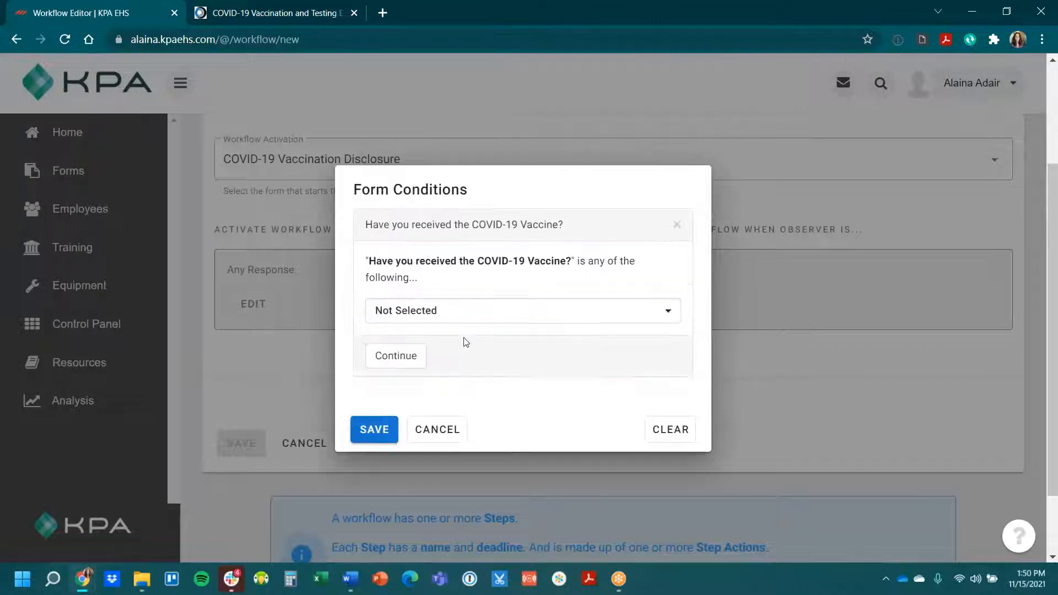
left_click(445, 314)
left_click(429, 373)
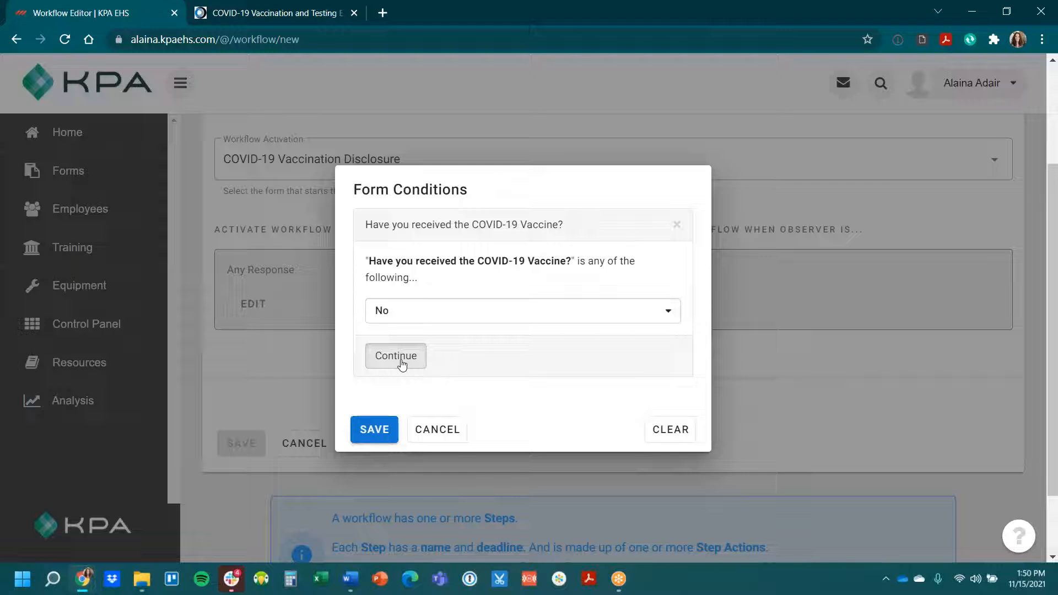
left_click(536, 309)
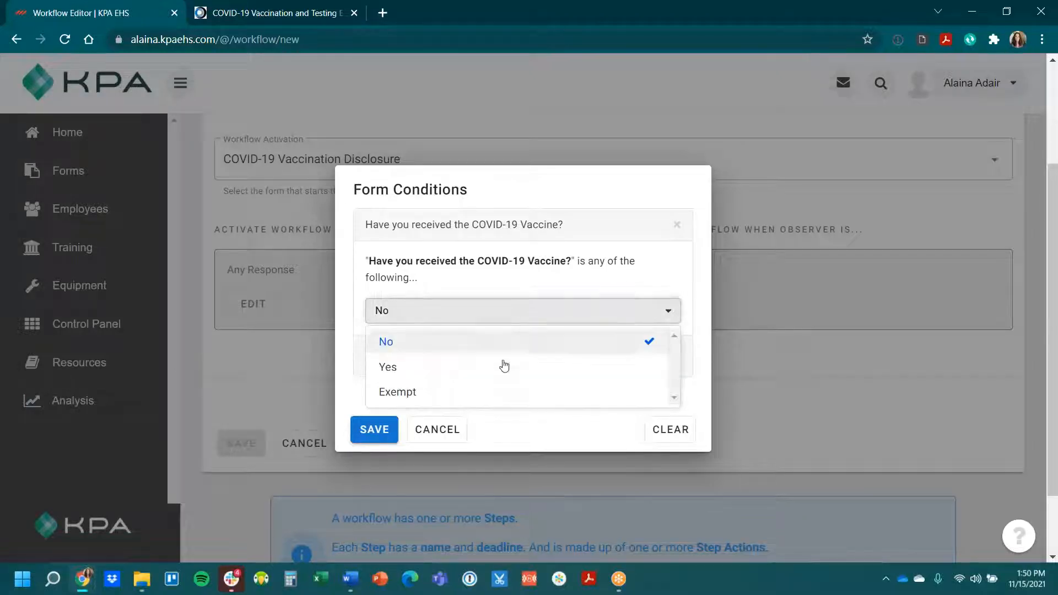
left_click(462, 394)
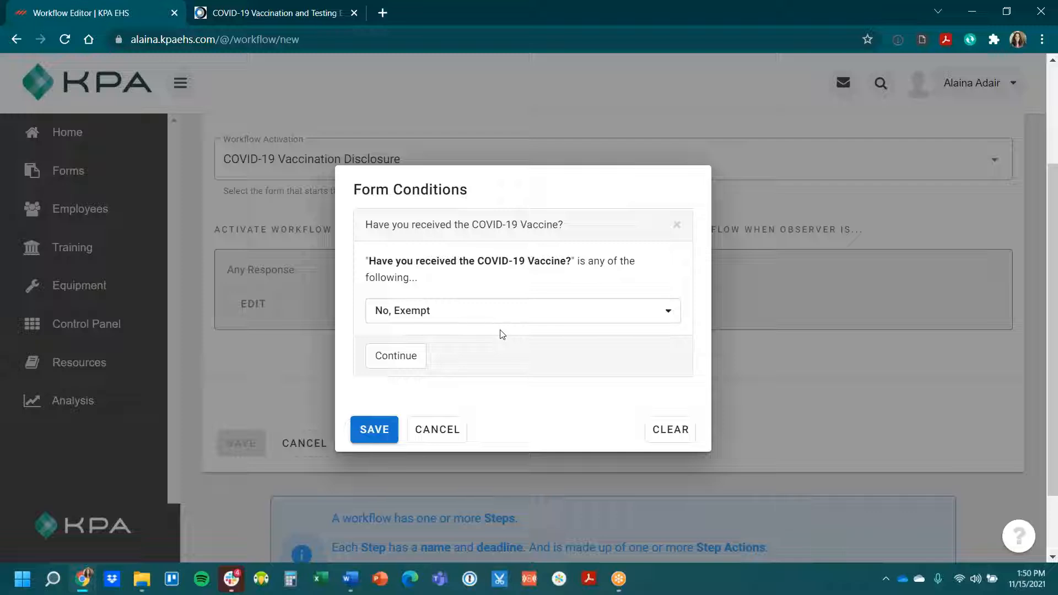
left_click(408, 363)
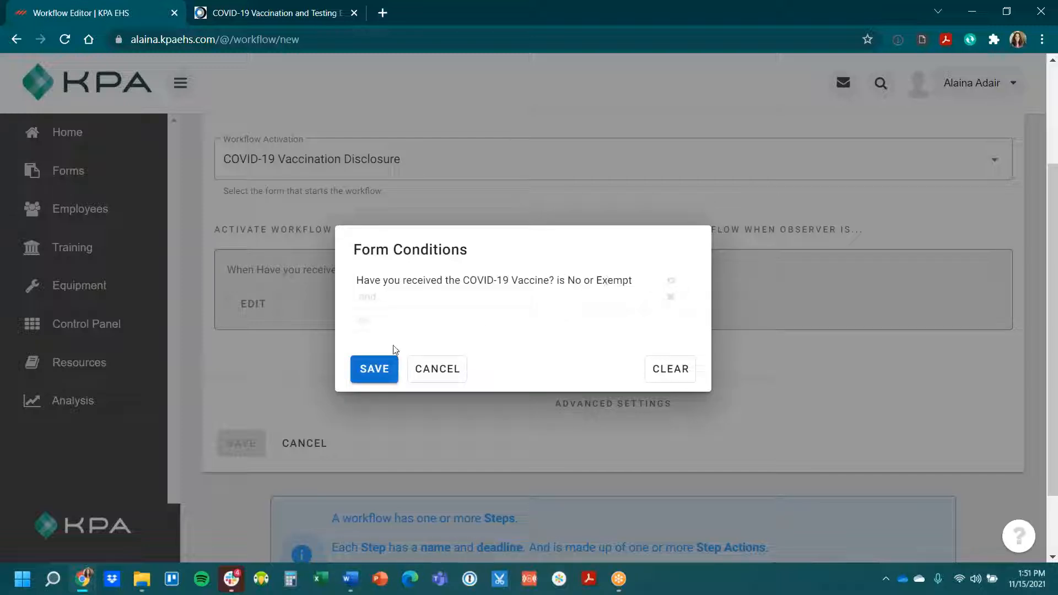
left_click(372, 371)
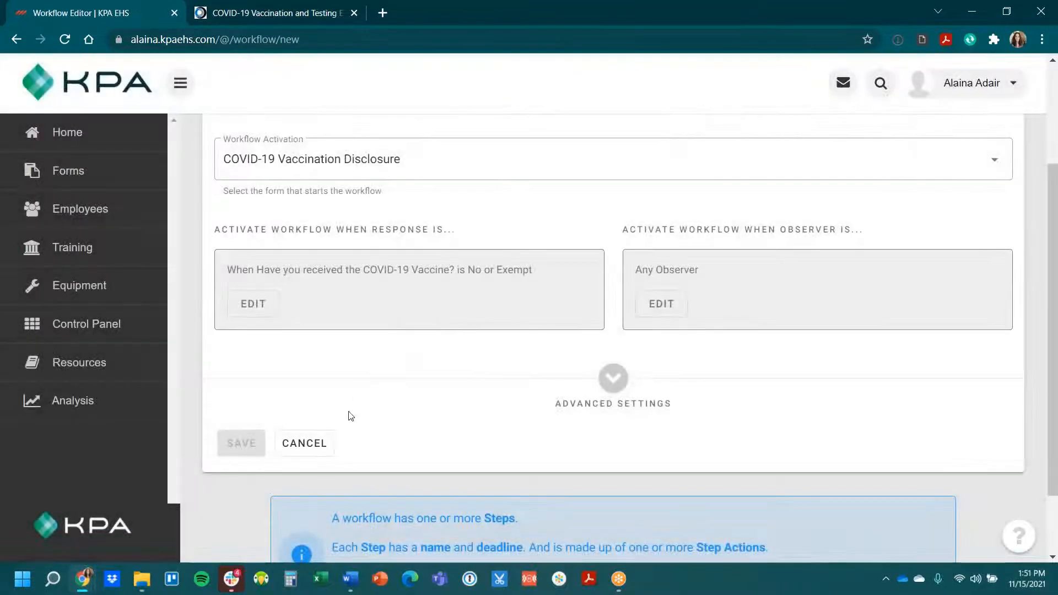
Step: Add a first workflow step named "Manager Review" with no deadline and save it
scroll(862, 455, "down", 2)
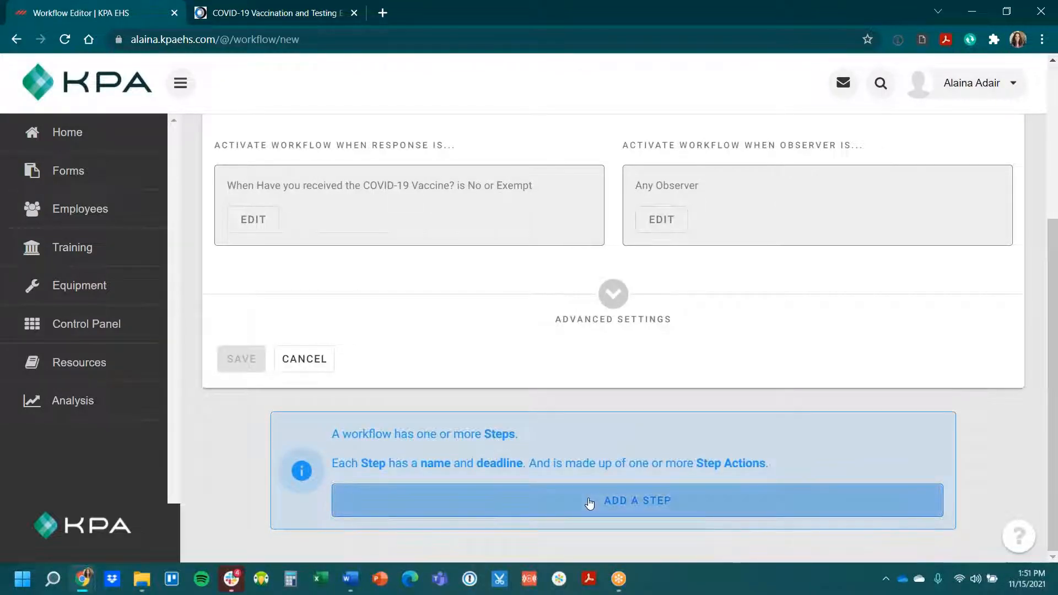
left_click(590, 503)
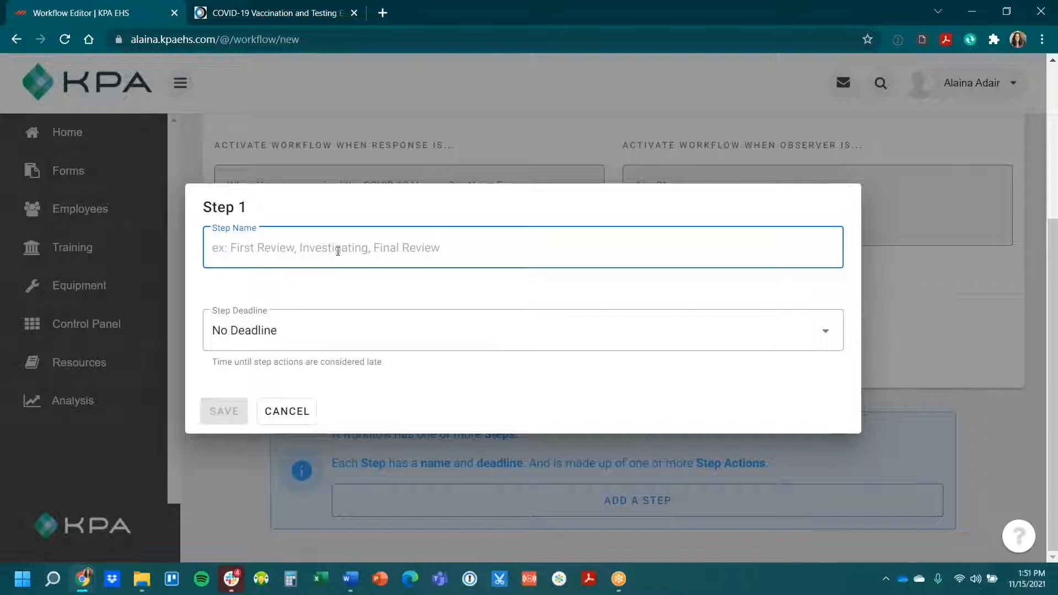
type("Manager Revi")
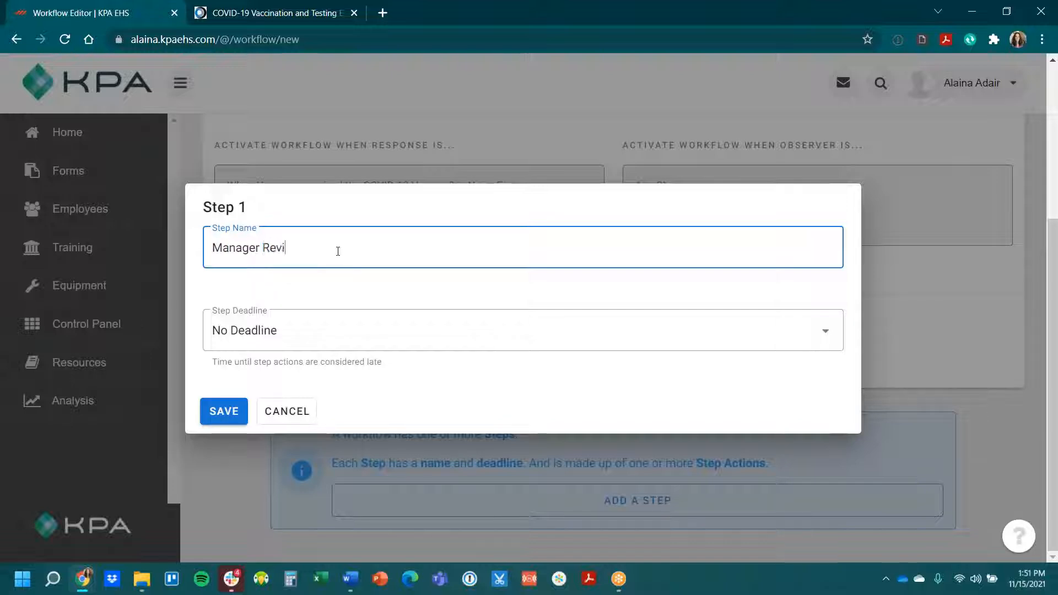
type("ew")
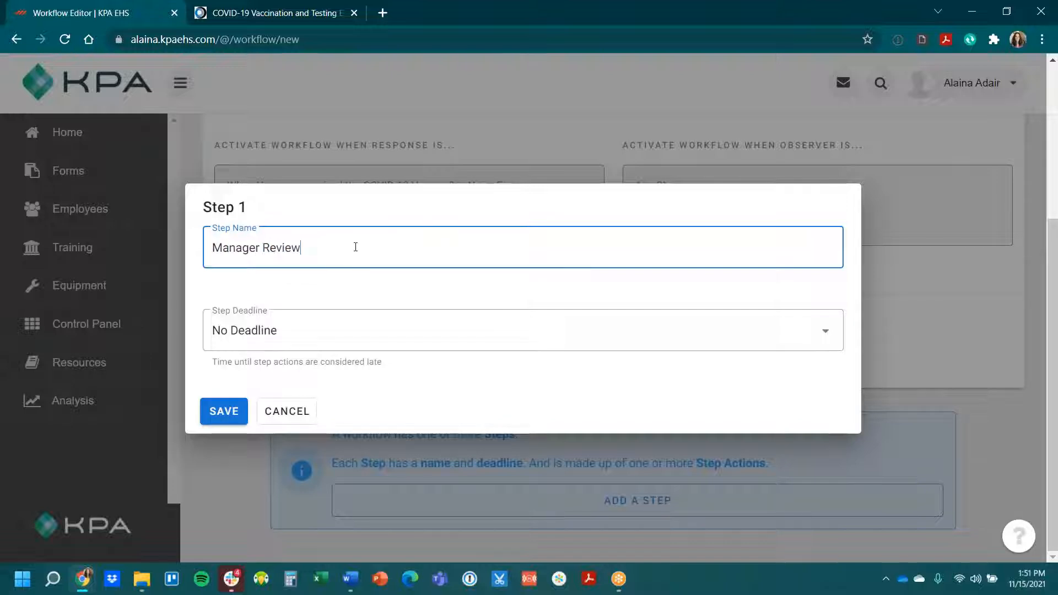
left_click(232, 412)
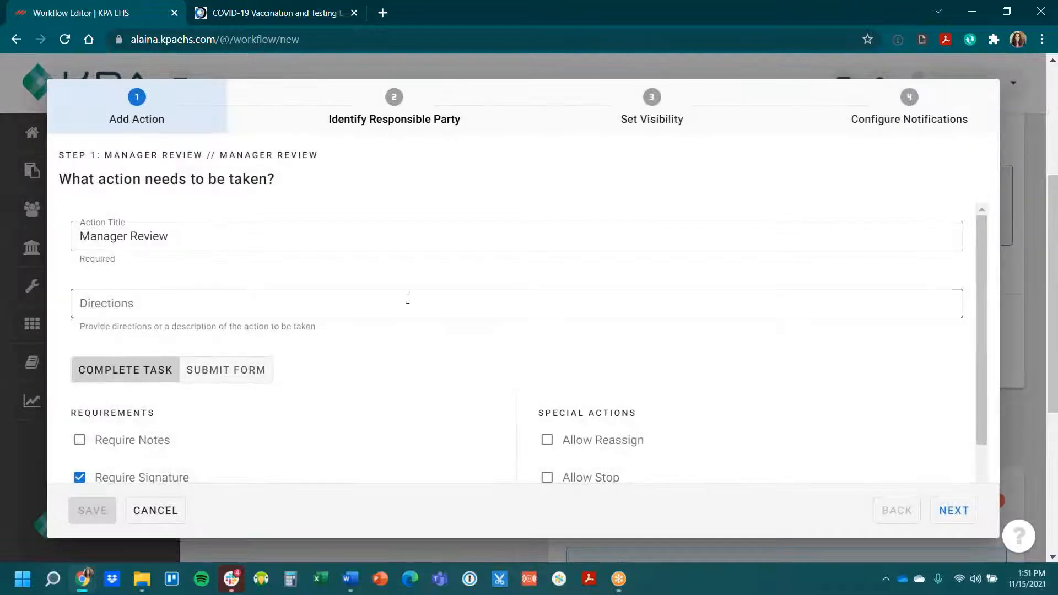
Step: Give the Manager Review action the directions "Please review the COVID vaccination status and sign off"
left_click(244, 301)
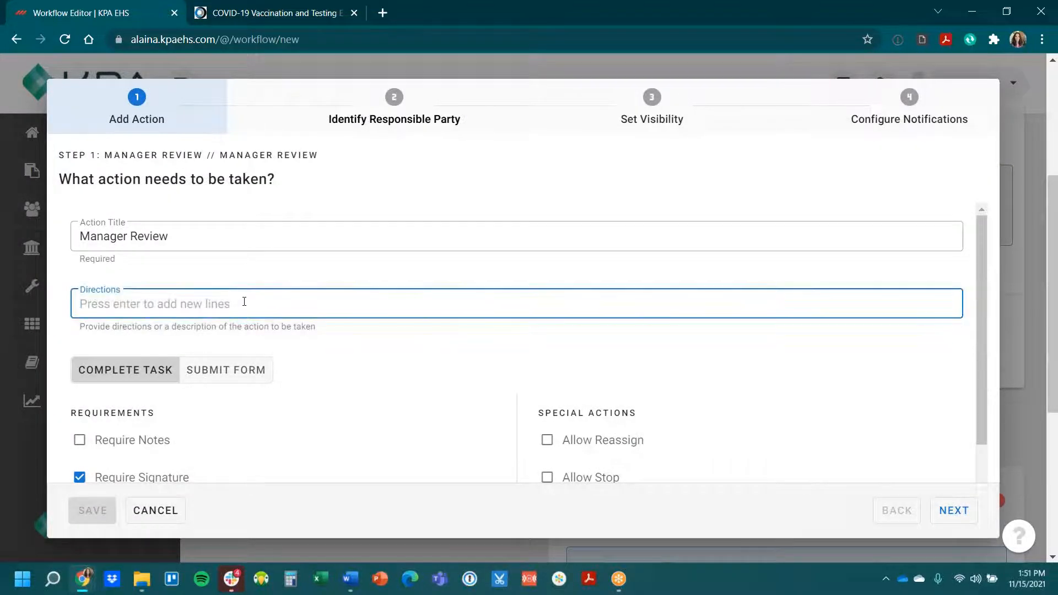
type("Please review the ")
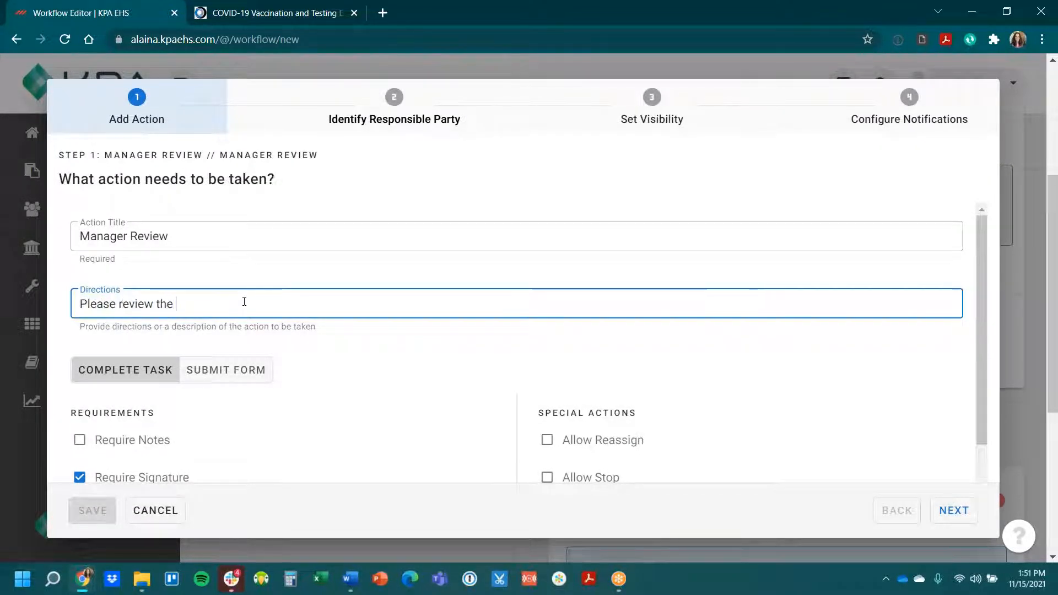
type("COVID vaccination status")
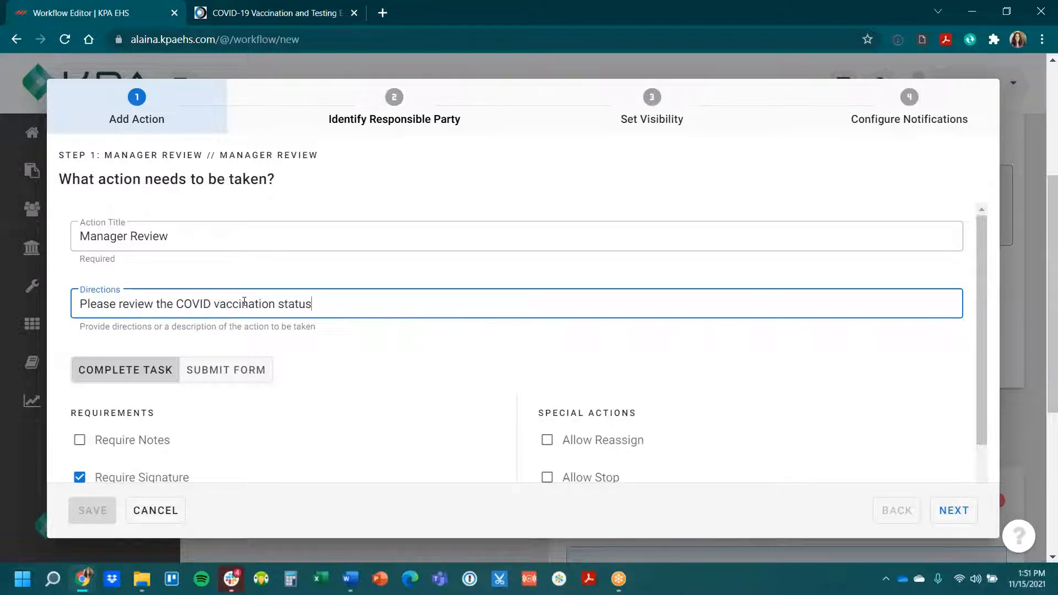
type(" and sign off")
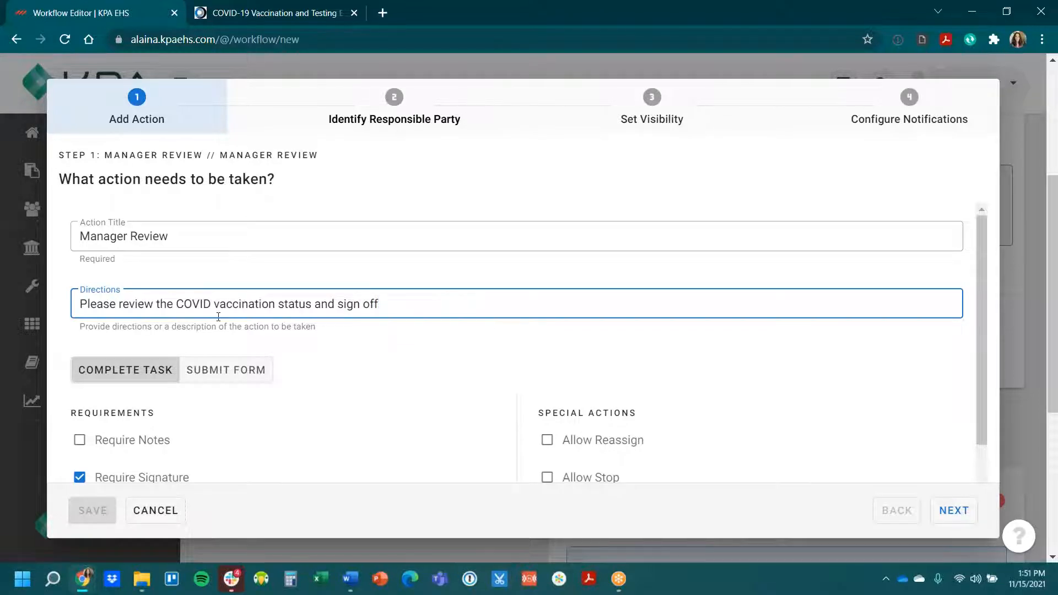
scroll(218, 316, "down", 1)
left_click(116, 370)
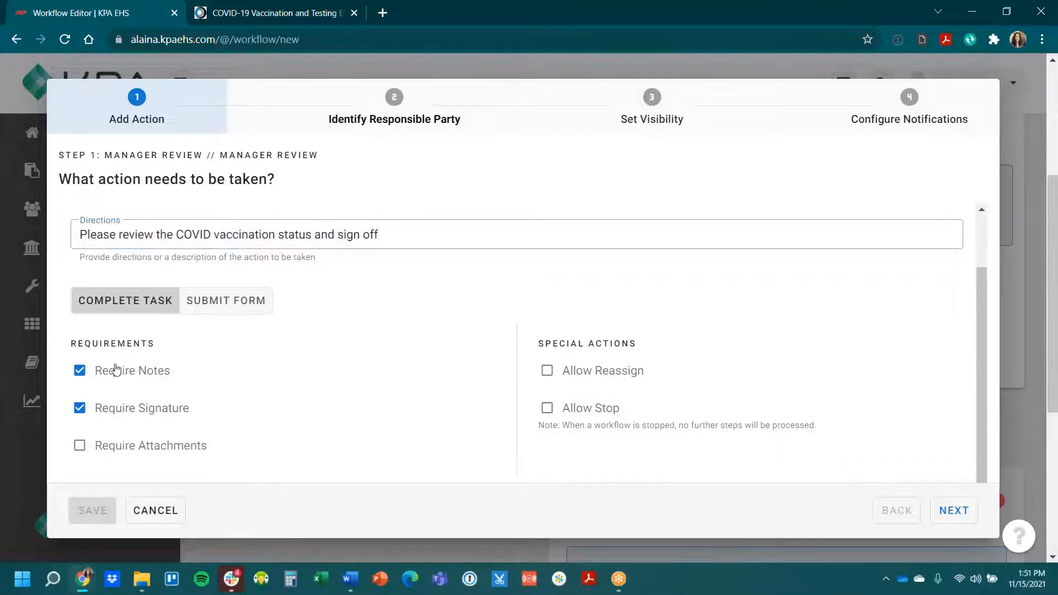
left_click(116, 371)
scroll(237, 406, "up", 2)
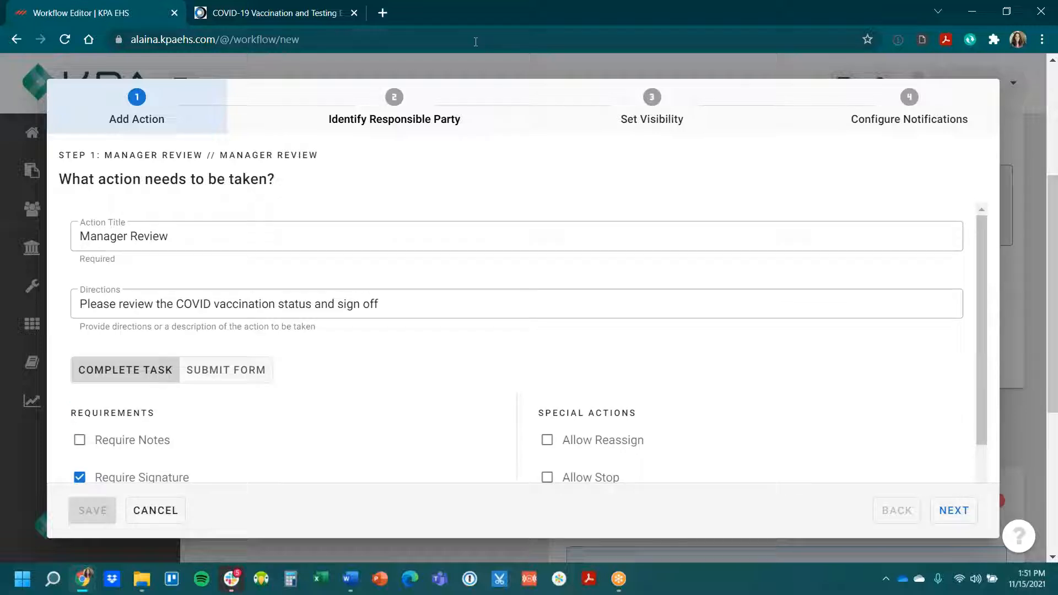
Step: Make the Supervisor to Original Observer responsible for completing the Manager Review action, and save the action
left_click(397, 108)
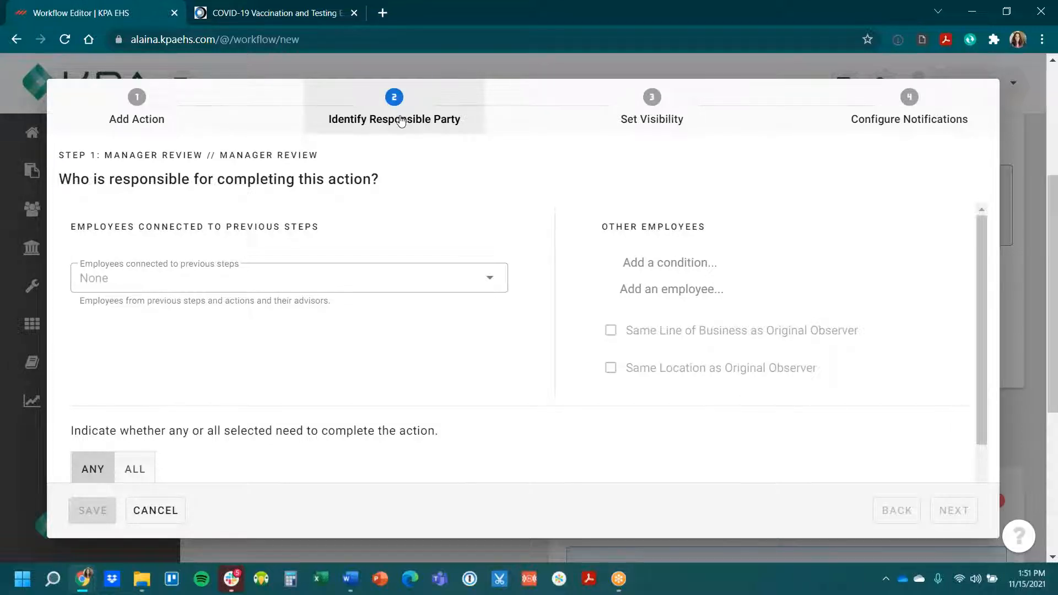
left_click(342, 281)
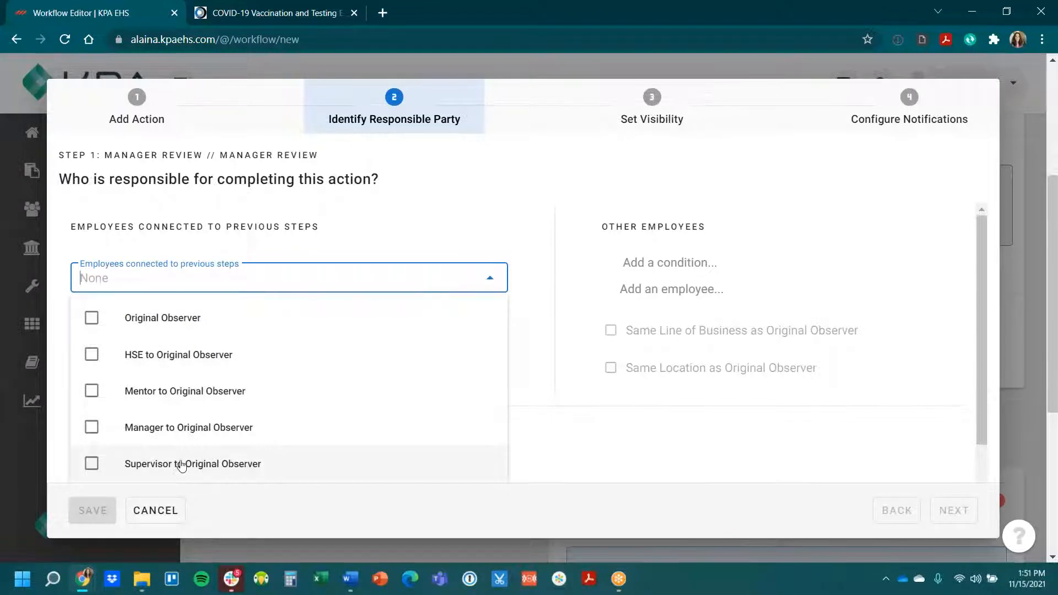
left_click(128, 467)
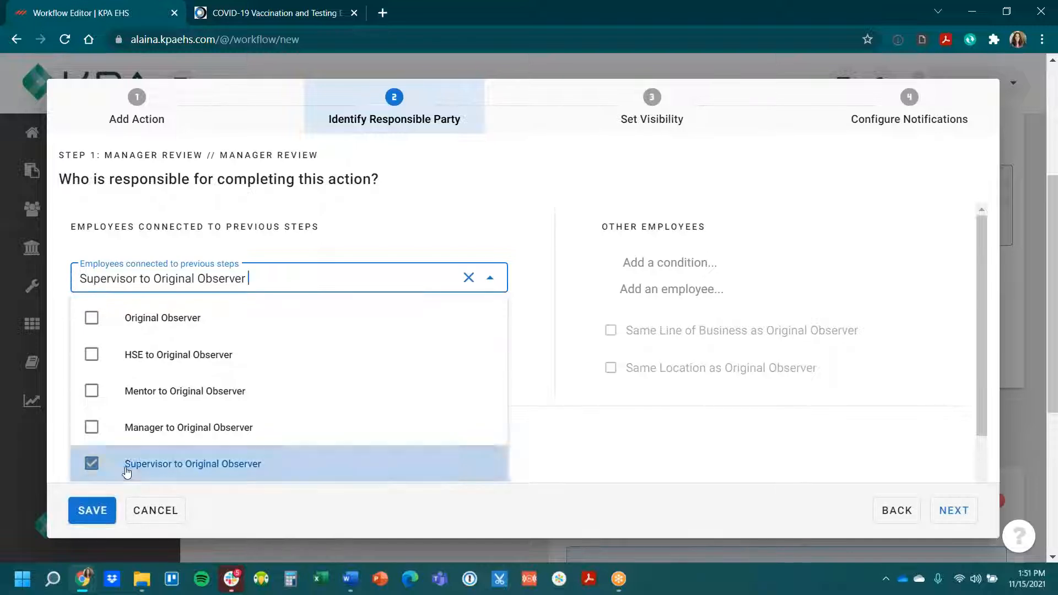
left_click(353, 234)
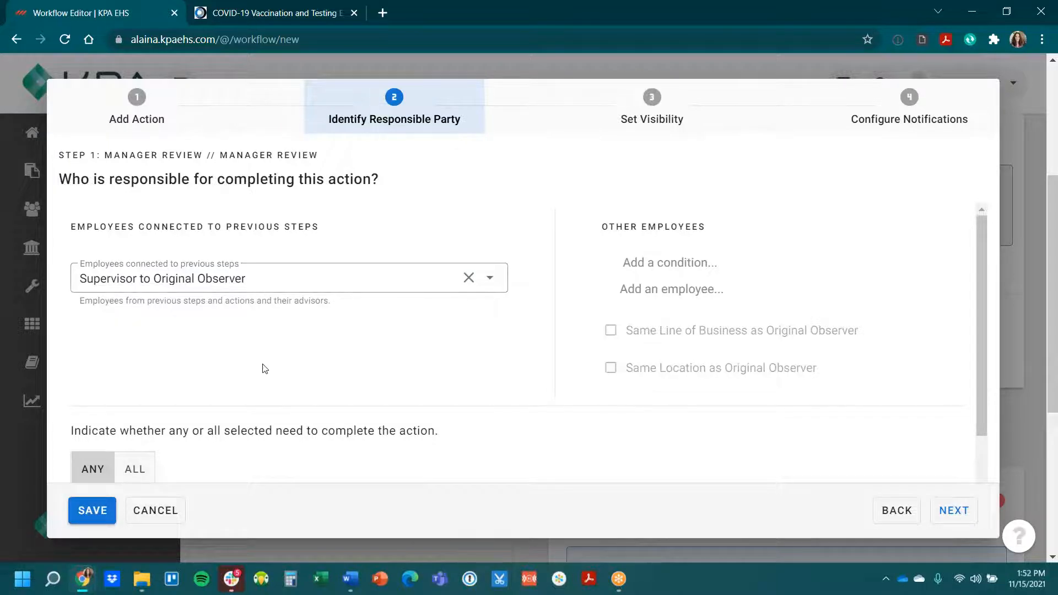
scroll(263, 368, "down", 2)
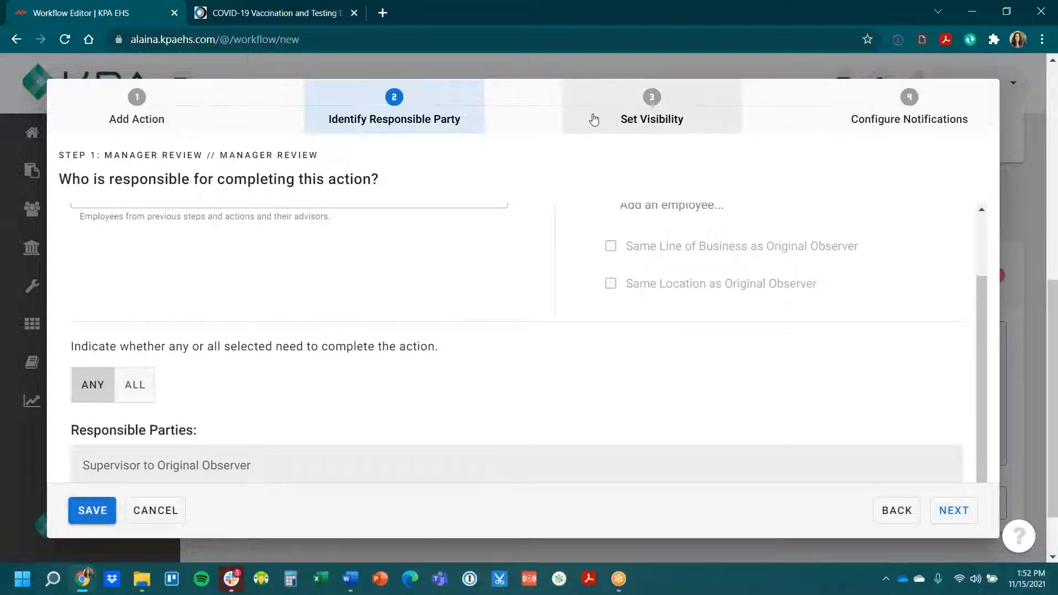
scroll(421, 237, "up", 2)
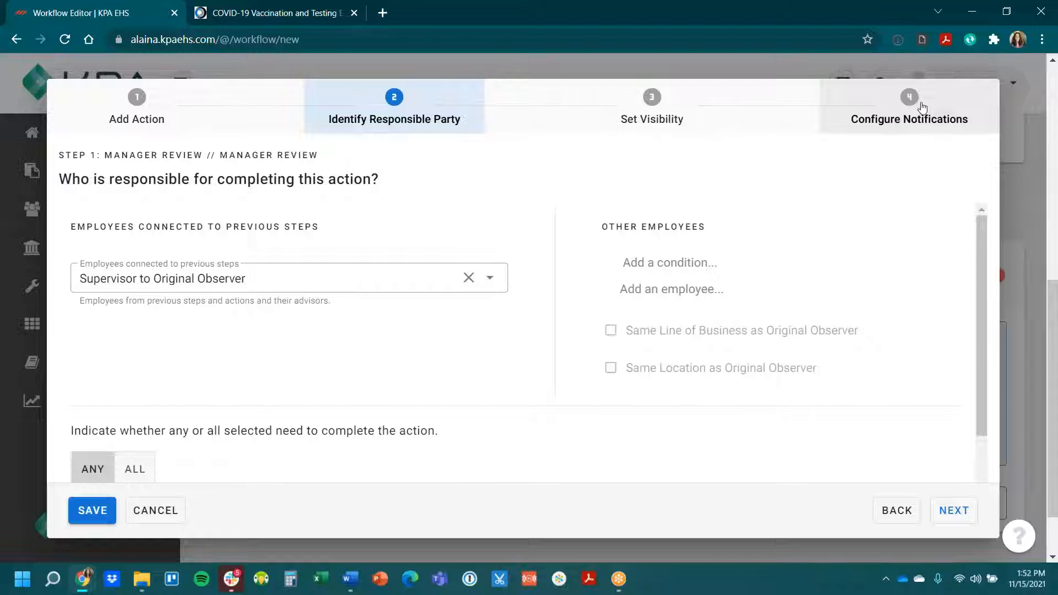
left_click(85, 516)
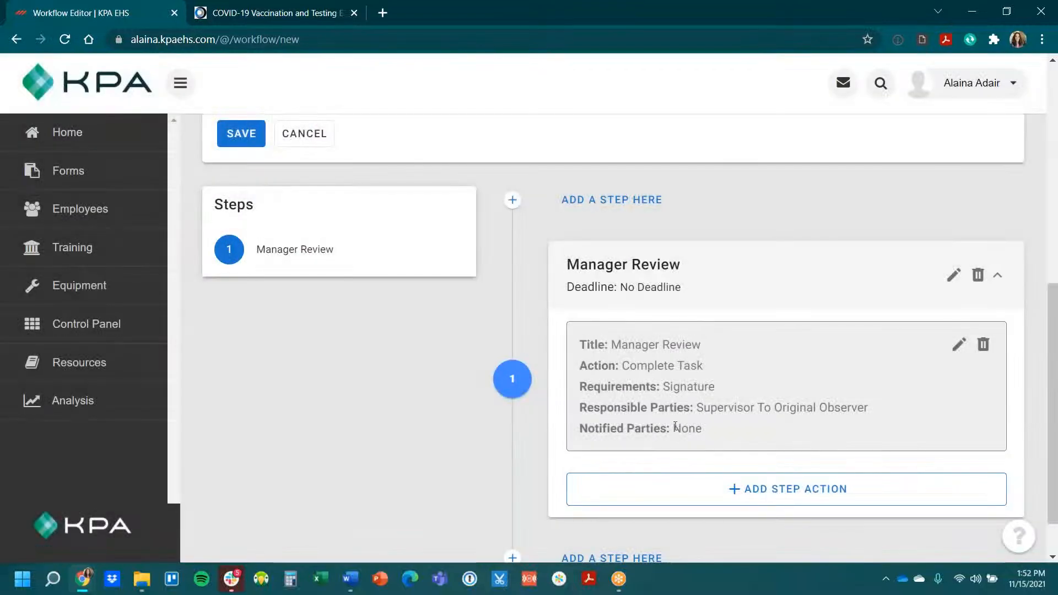
Step: Review the new workflow's name, activation form, response condition and Manager Review step details
scroll(713, 406, "down", 1)
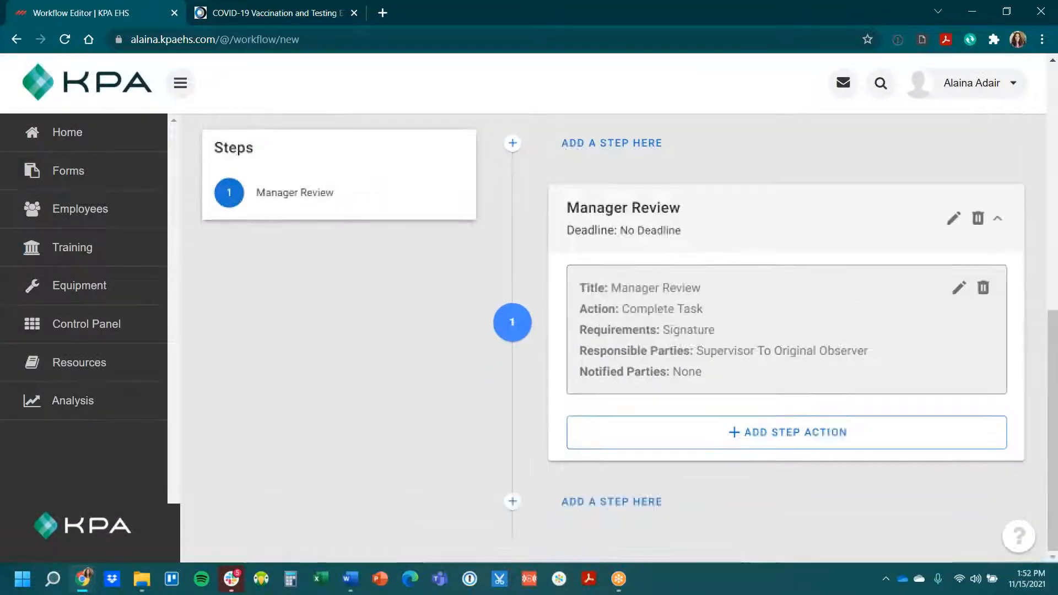
scroll(495, 272, "up", 1)
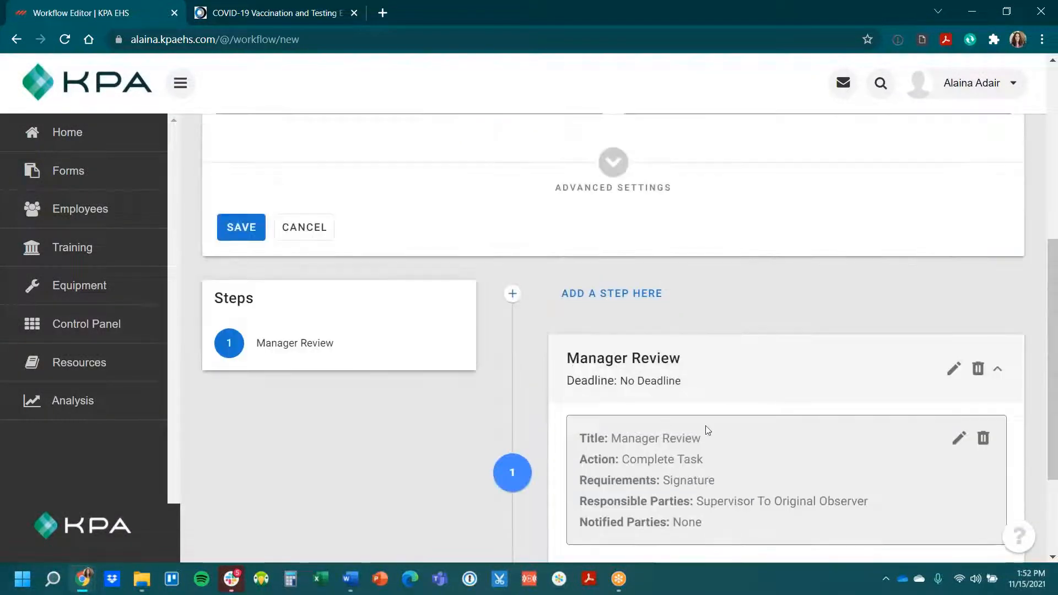
scroll(705, 429, "down", 1)
scroll(635, 356, "up", 5)
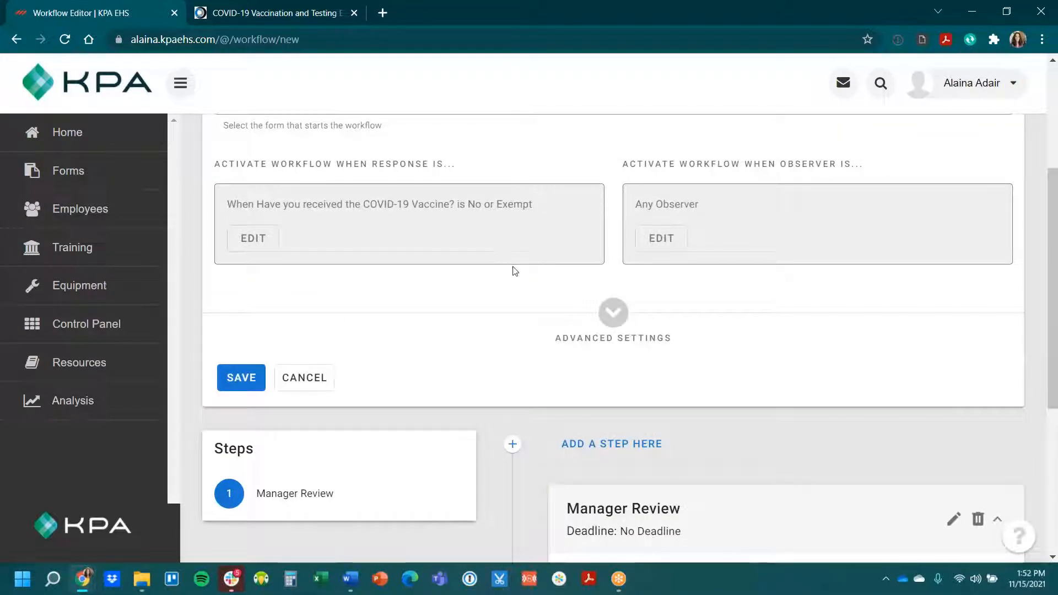
scroll(476, 237, "down", 3)
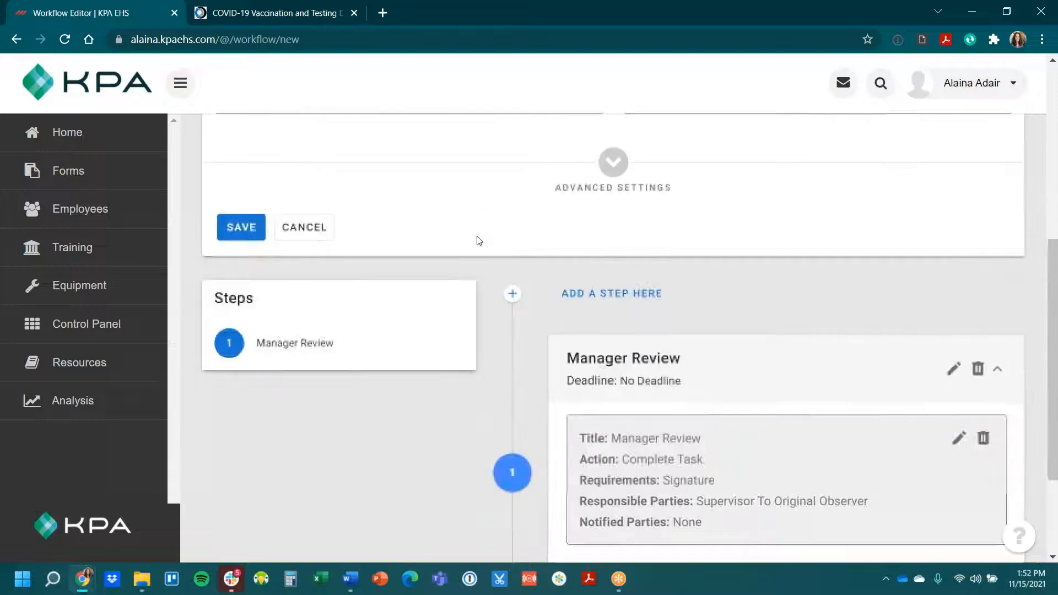
scroll(799, 375, "down", 3)
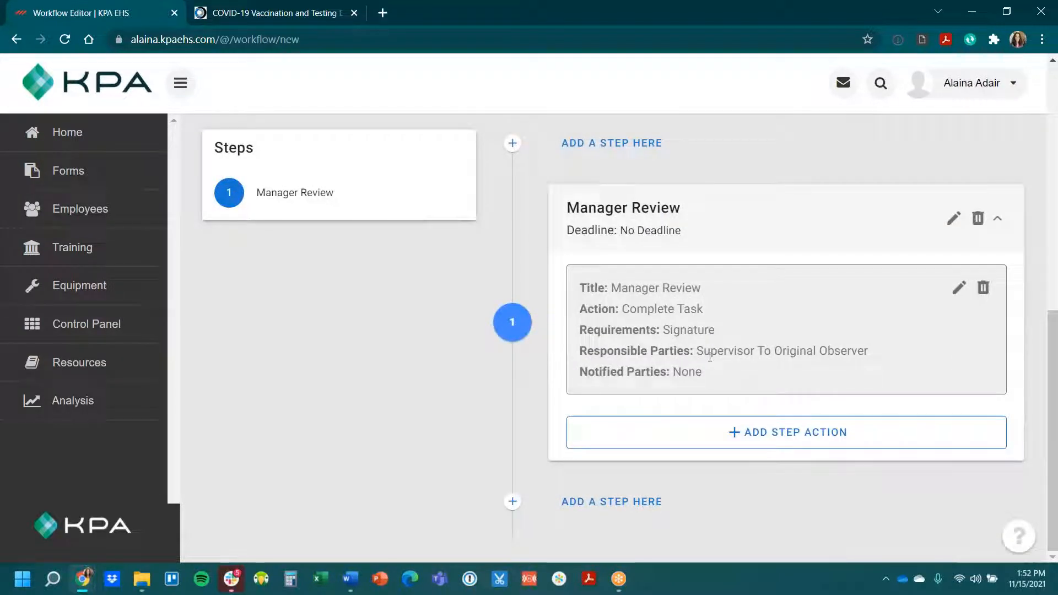
scroll(717, 350, "up", 10)
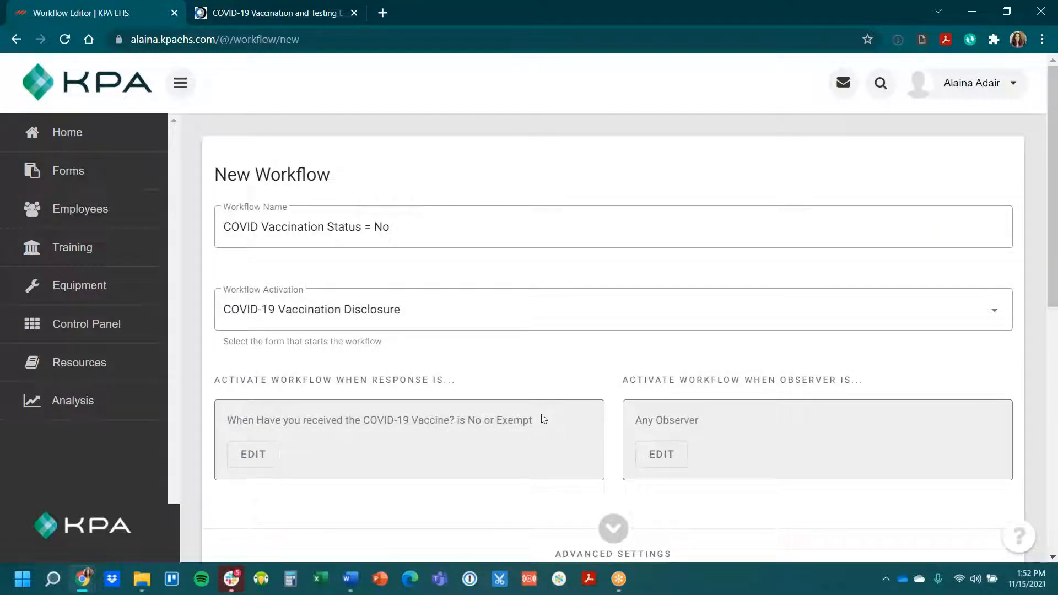
Step: Extend the Manager Review action's directions with "Also, please mark the user's Employee Vaccination Status on their profile." and save the action
scroll(747, 442, "down", 8)
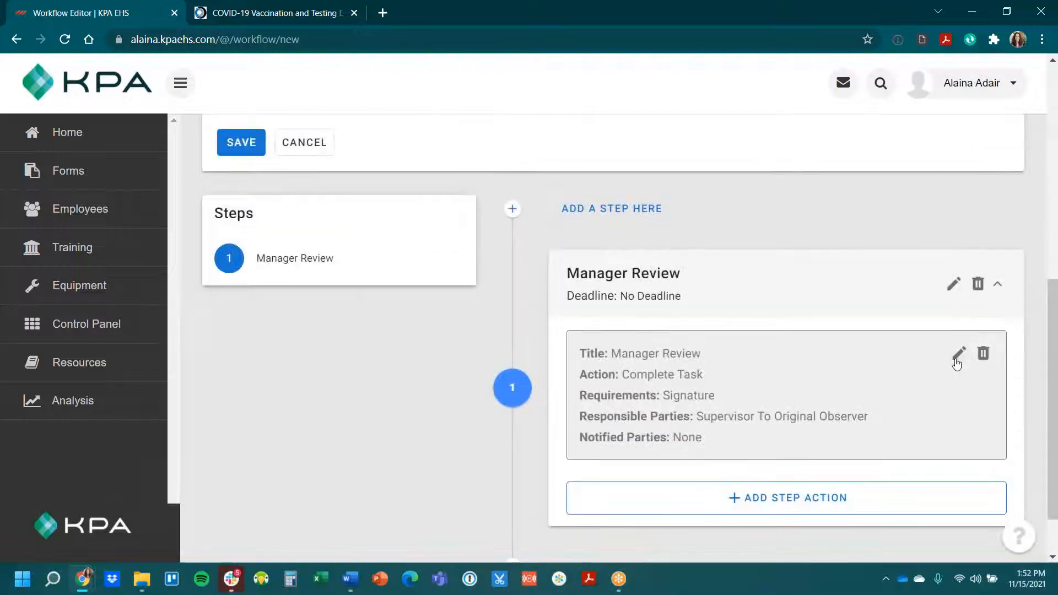
left_click(958, 354)
left_click(423, 307)
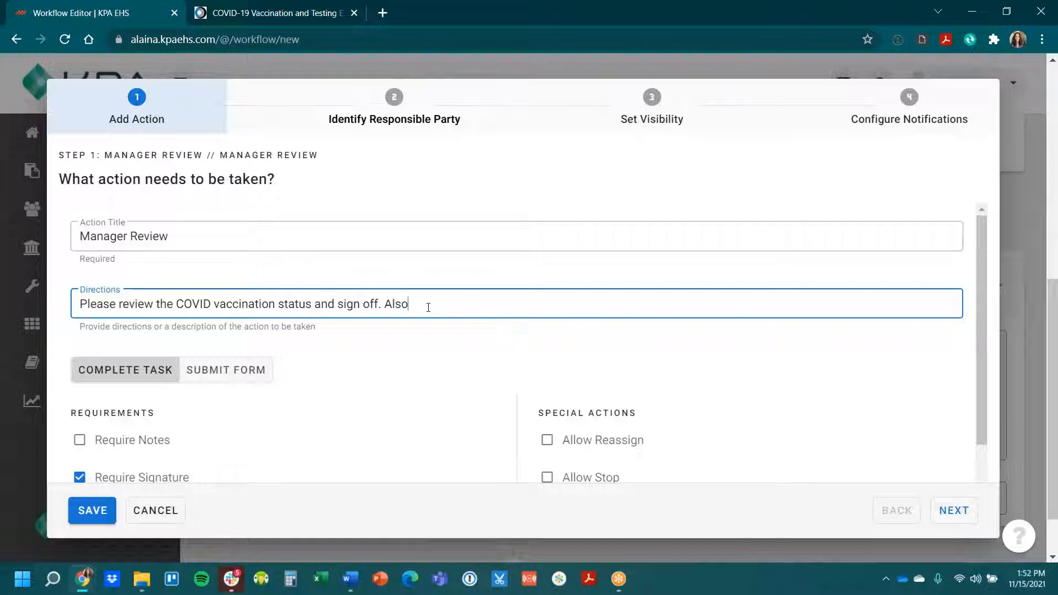
type("ease mark the")
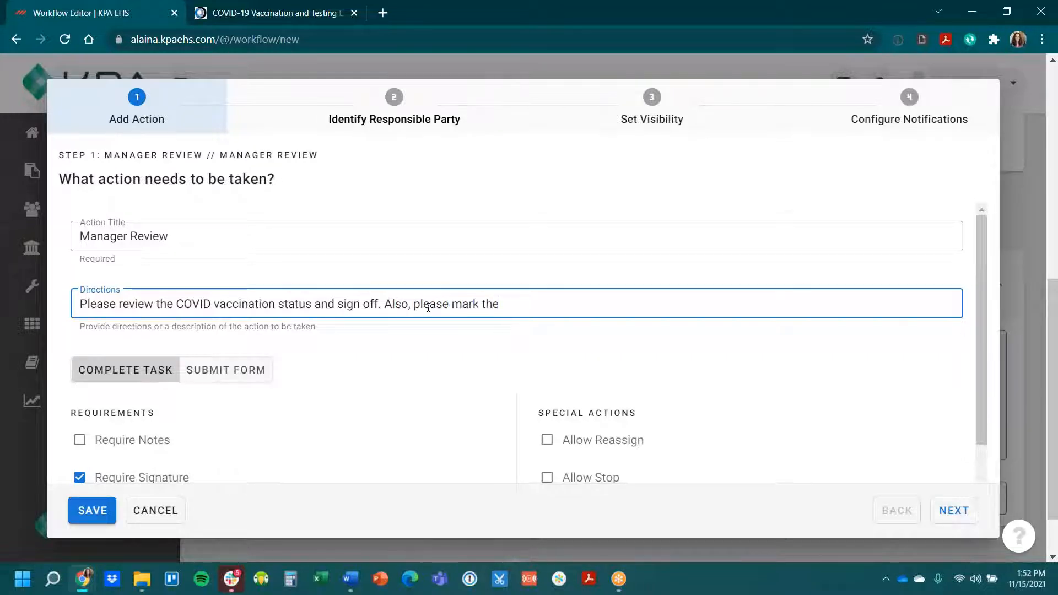
type(" user's")
key("BackSpace")
type("'s Employee Va")
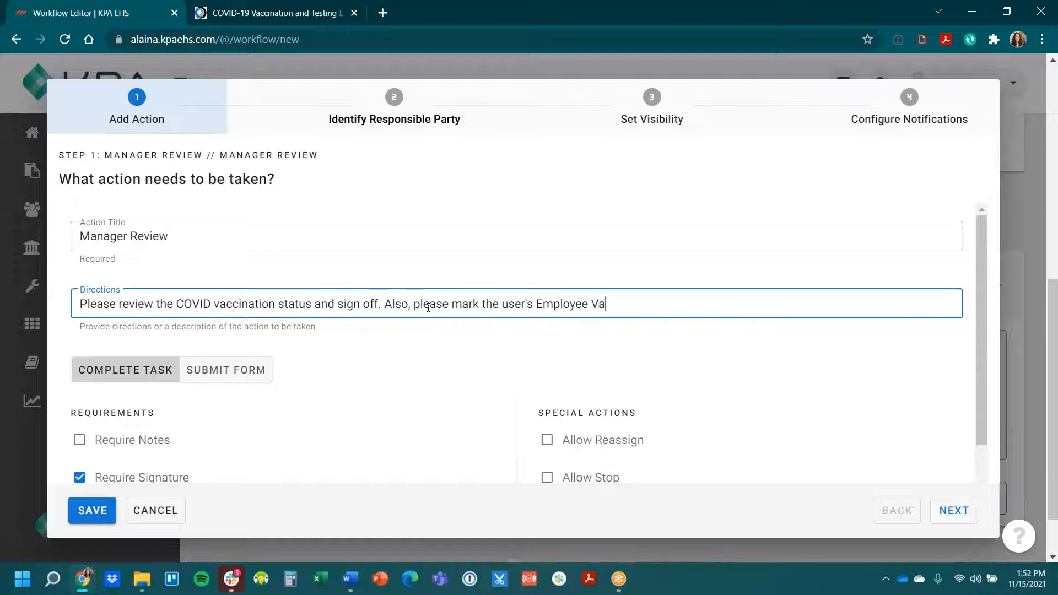
type("ccination Status")
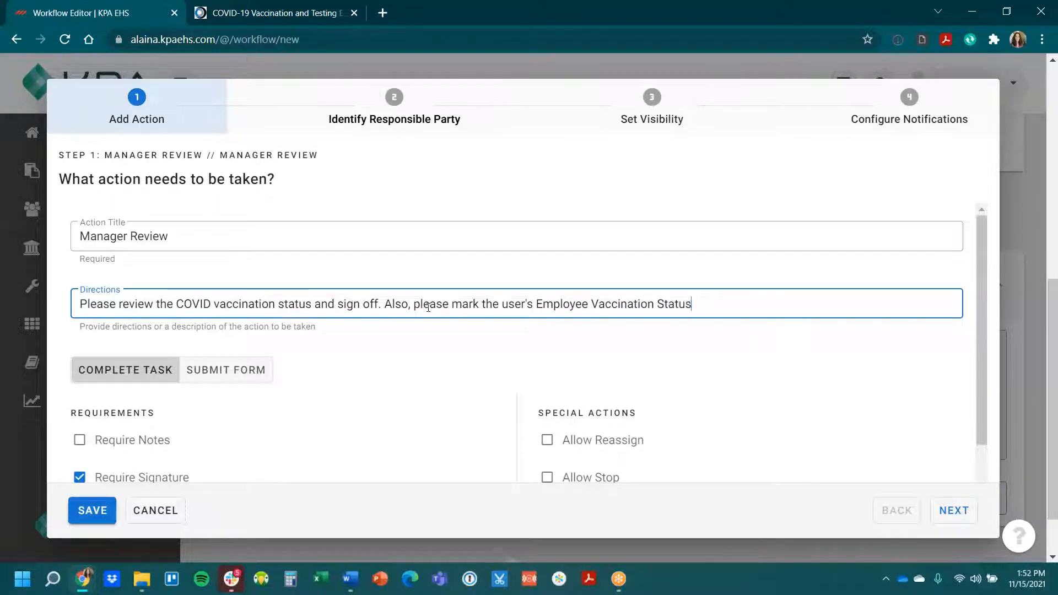
type(" on their profile.")
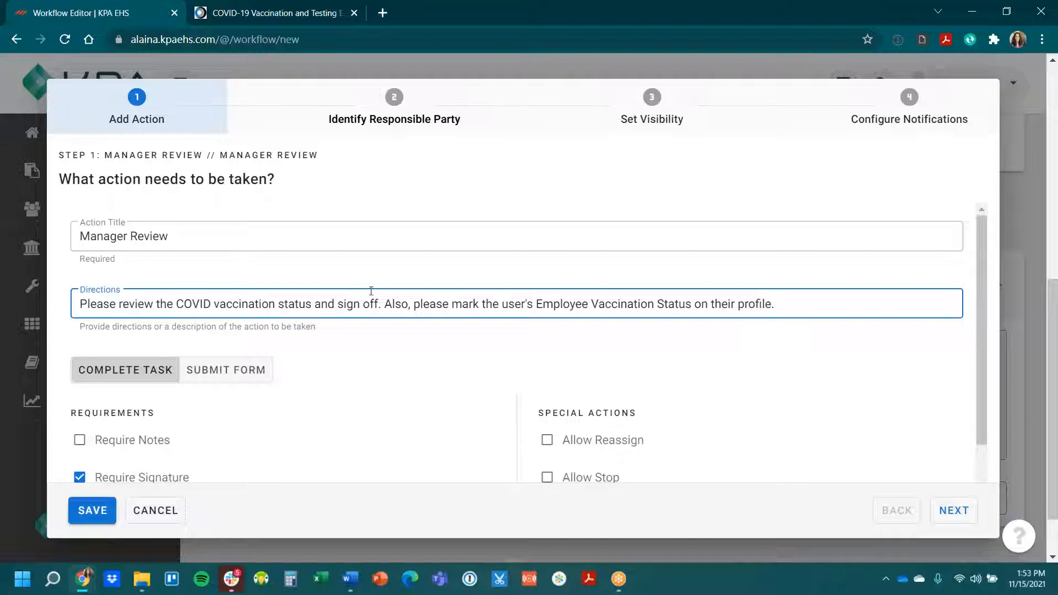
left_click(93, 510)
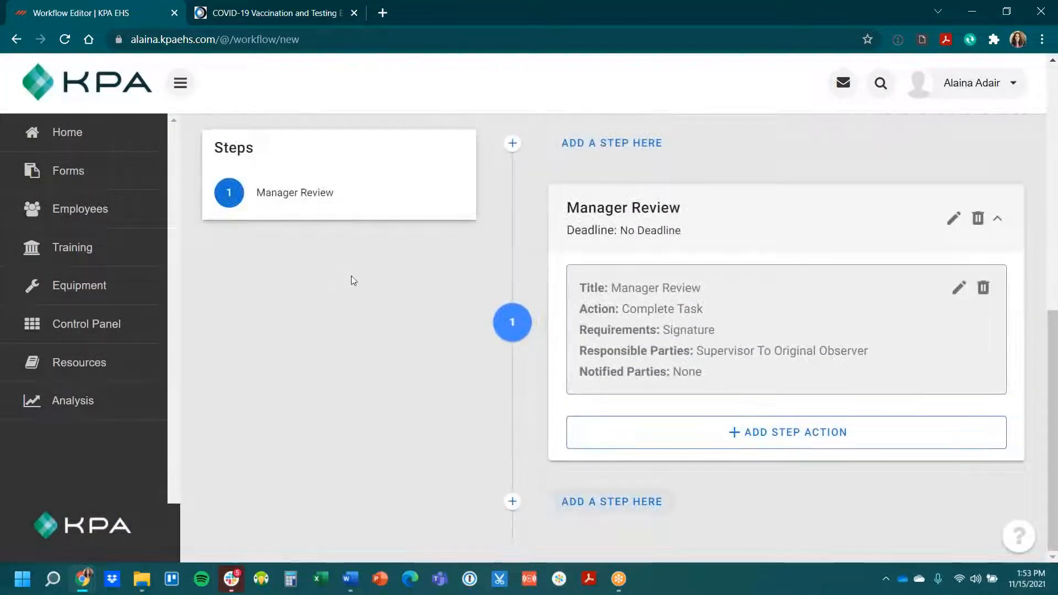
Step: Check the workflow's settings and Manager Review step, and save the whole workflow
scroll(352, 281, "up", 8)
scroll(569, 389, "down", 8)
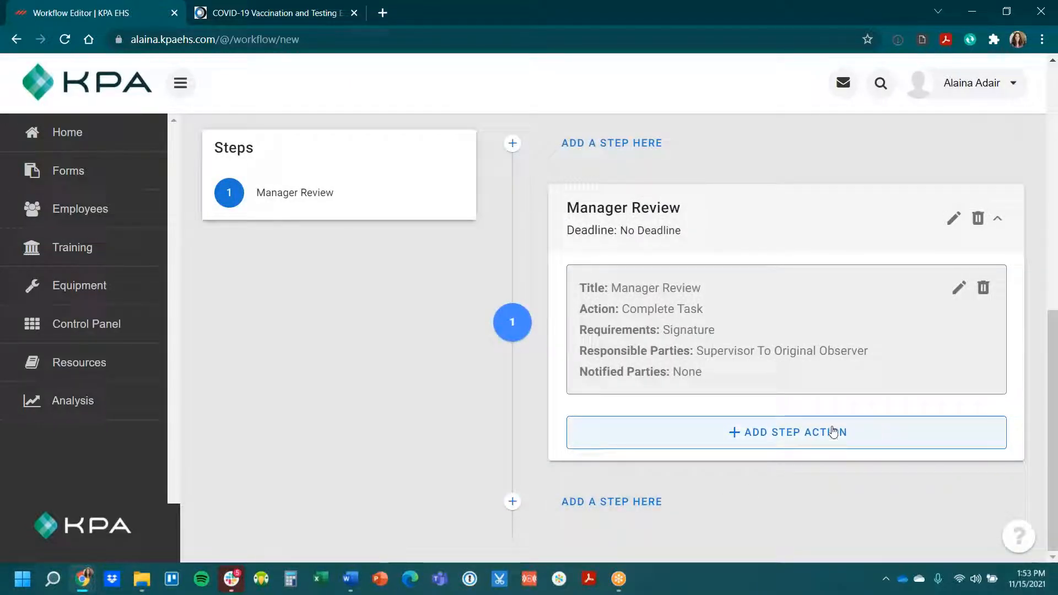
scroll(827, 431, "up", 1)
scroll(828, 431, "up", 5)
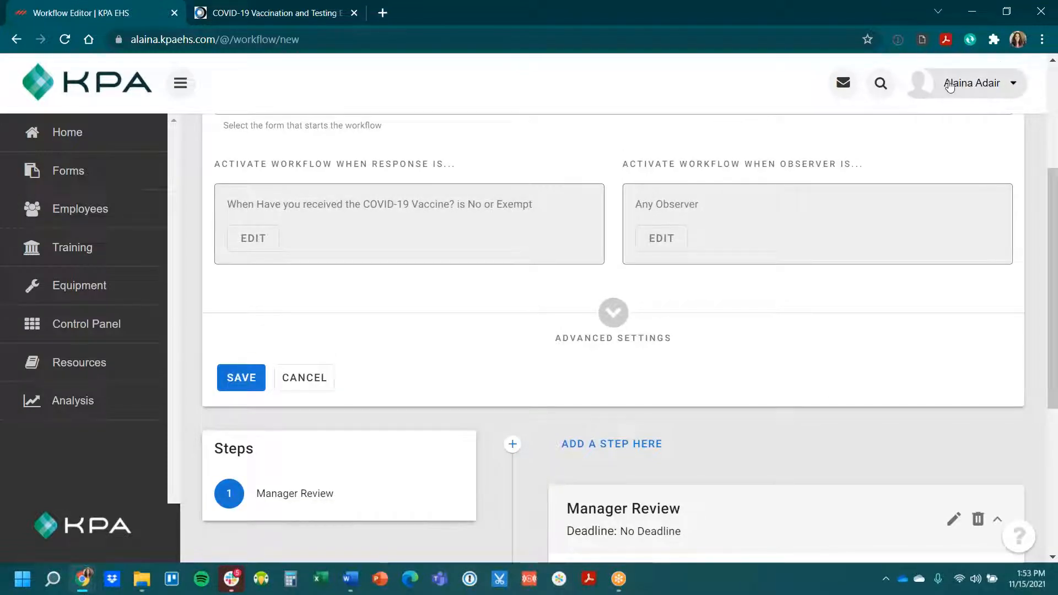
left_click(233, 382)
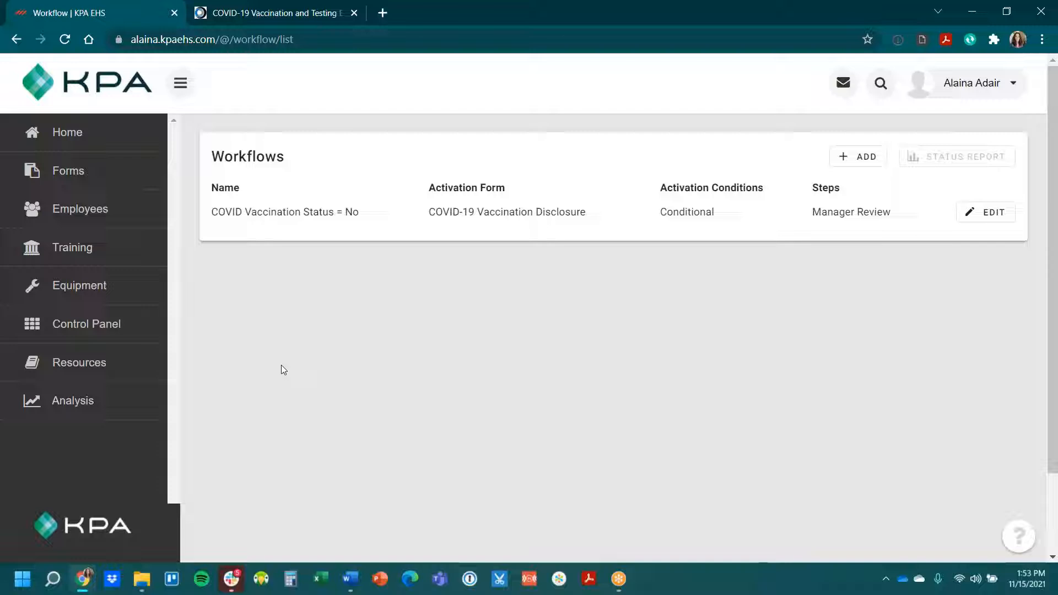
Step: Open your own employee profile for editing and find the Employee Vaccination Status field
left_click(995, 88)
left_click(985, 114)
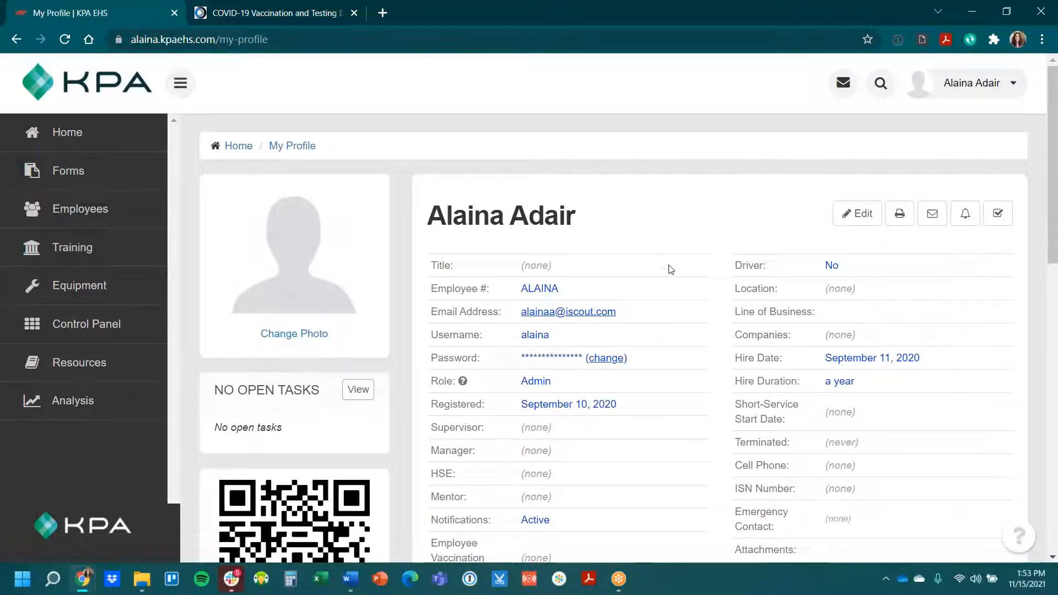
scroll(671, 270, "down", 1)
left_click(857, 137)
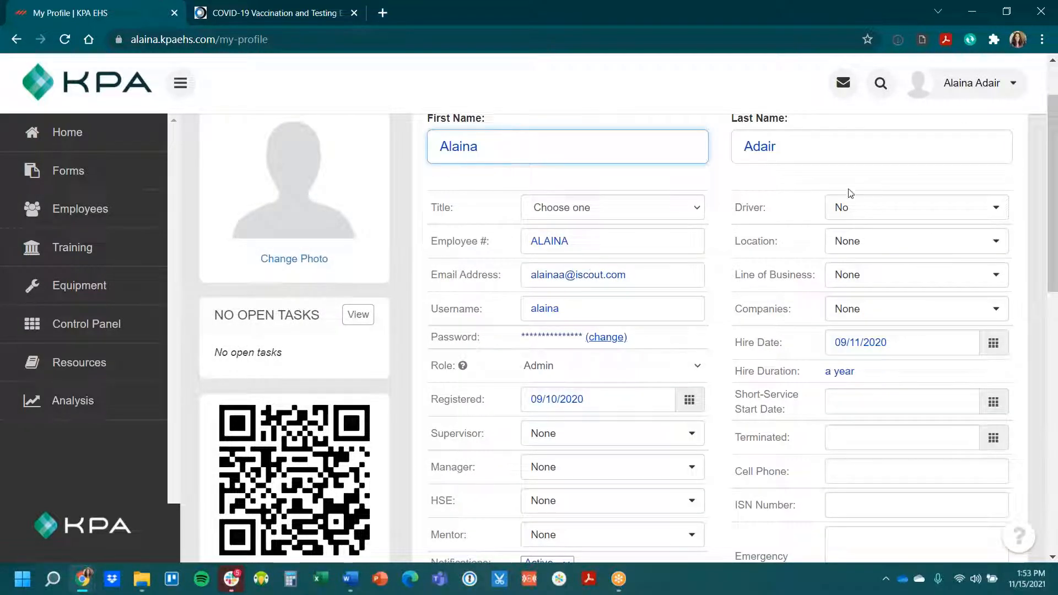
scroll(722, 347, "down", 4)
Step: Try the Unvaccinated and Exempt options for Employee Vaccination Status on the profile, and set it back to None
left_click(595, 379)
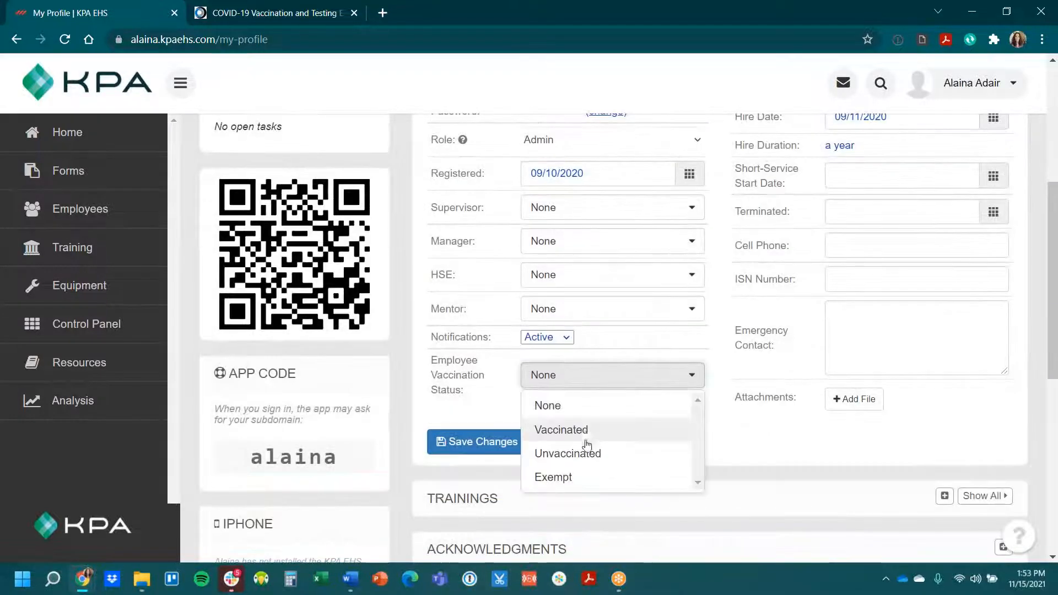
left_click(588, 453)
left_click(593, 375)
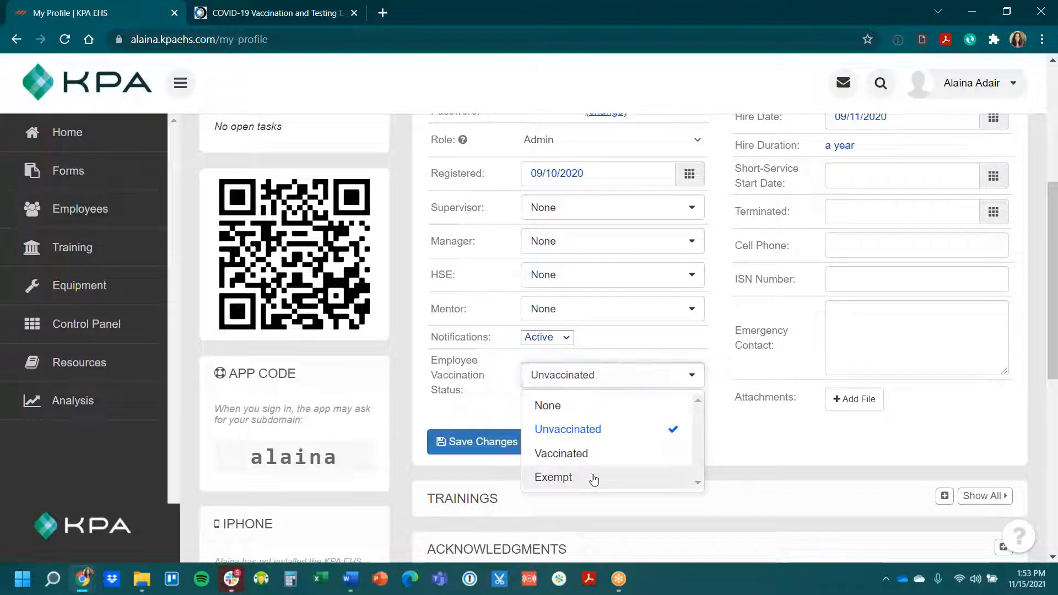
left_click(593, 478)
left_click(588, 381)
left_click(593, 409)
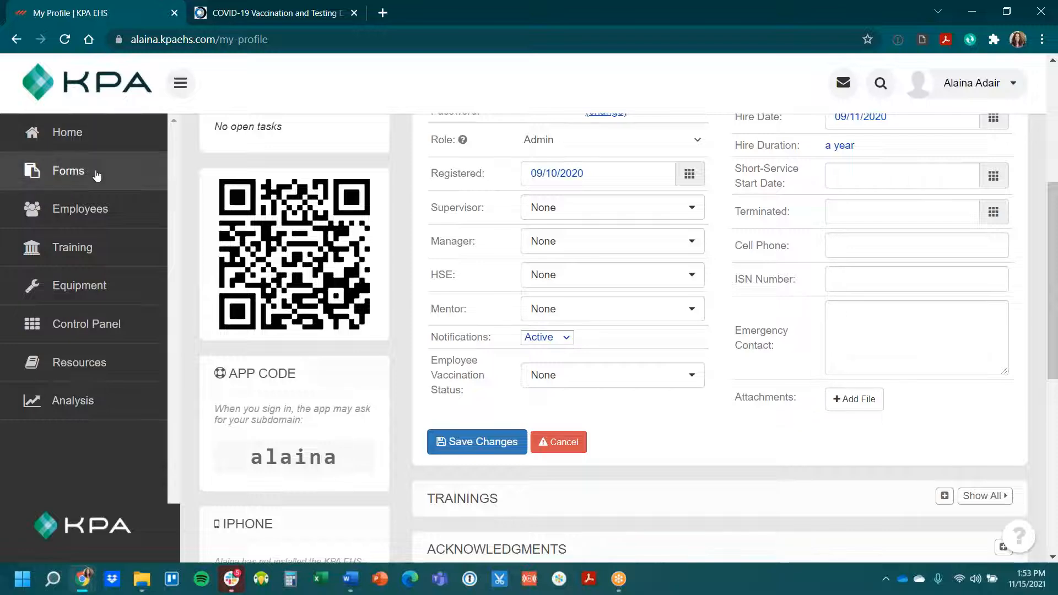
Step: Start another new workflow from the workflow list and set the COVID-19 Test Result form as its activation form
left_click(72, 160)
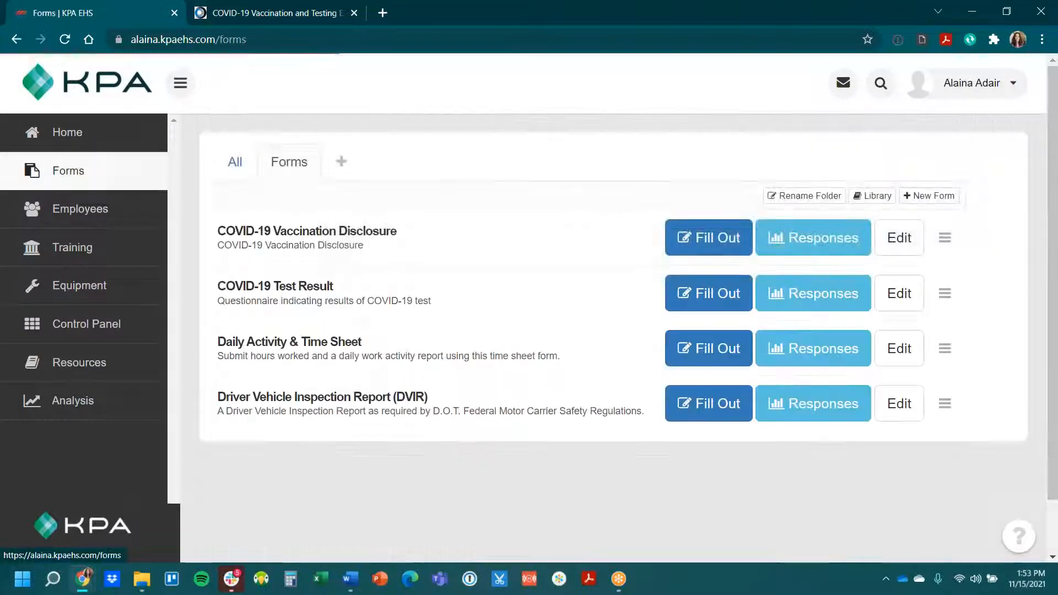
left_click(73, 334)
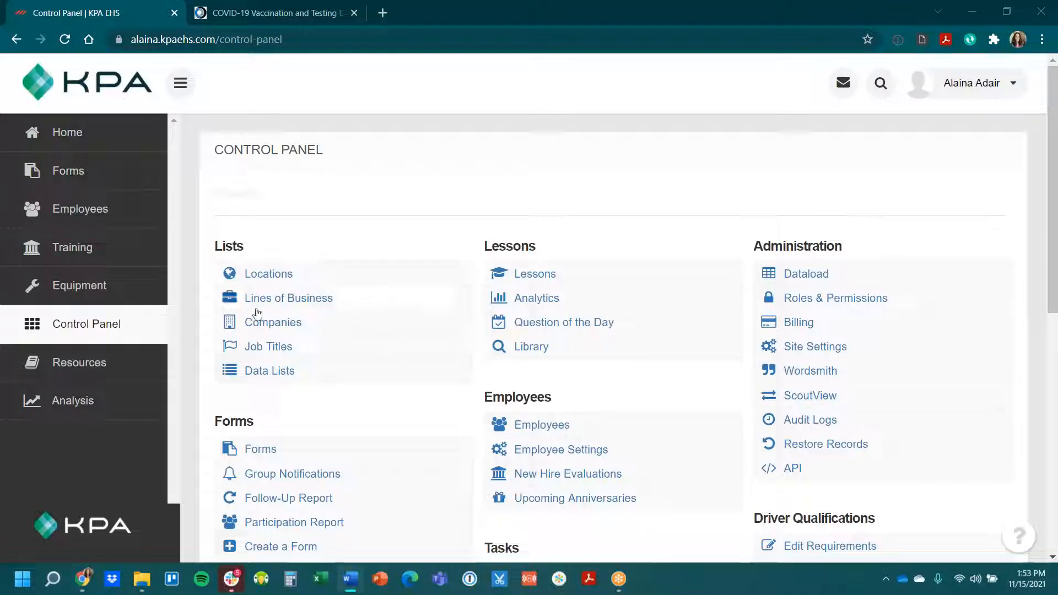
scroll(349, 472, "down", 3)
left_click(302, 446)
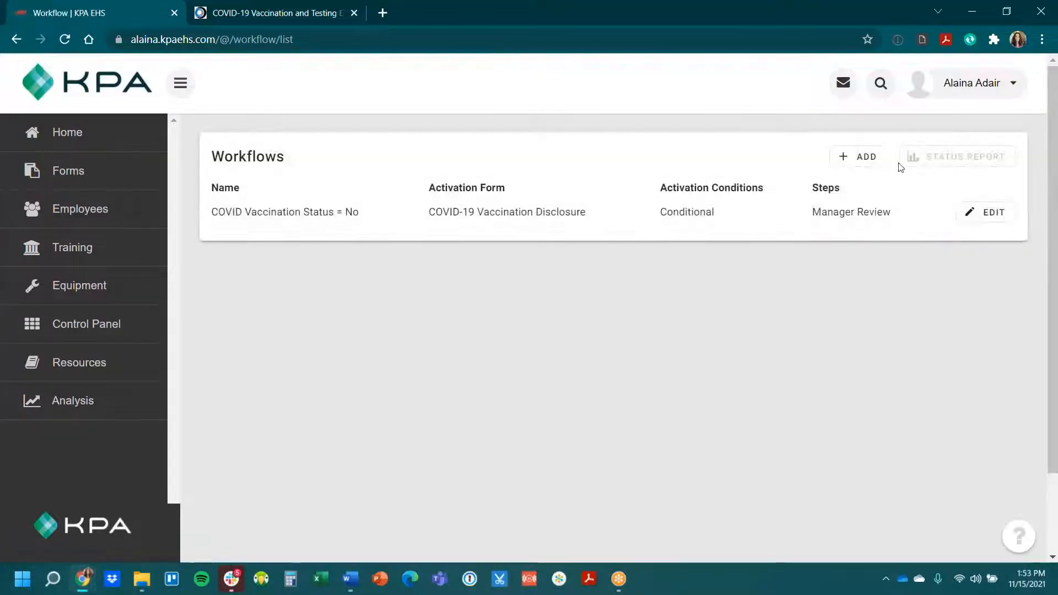
left_click(859, 157)
left_click(306, 229)
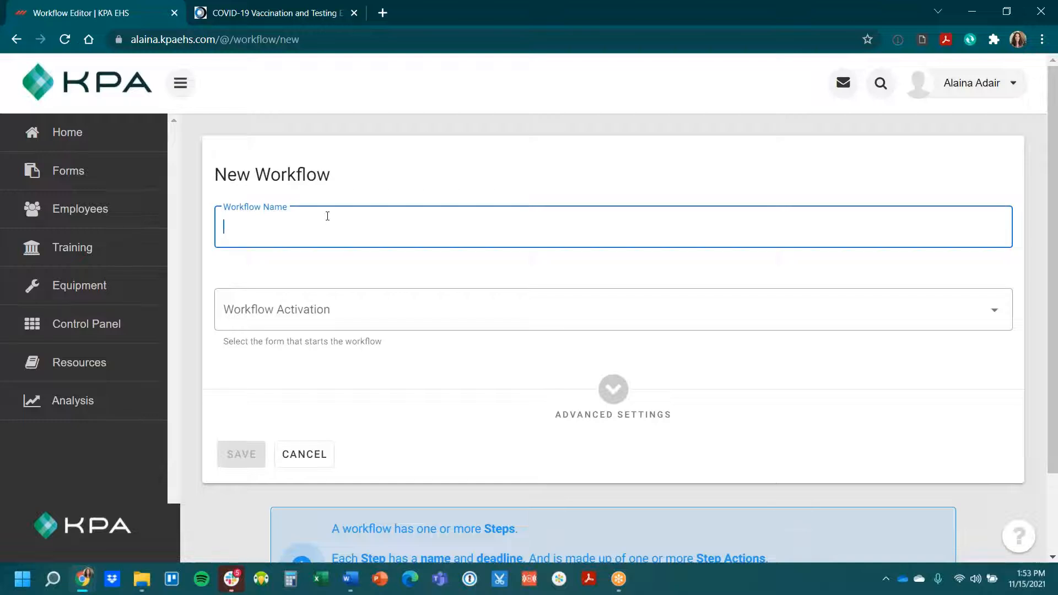
left_click(330, 306)
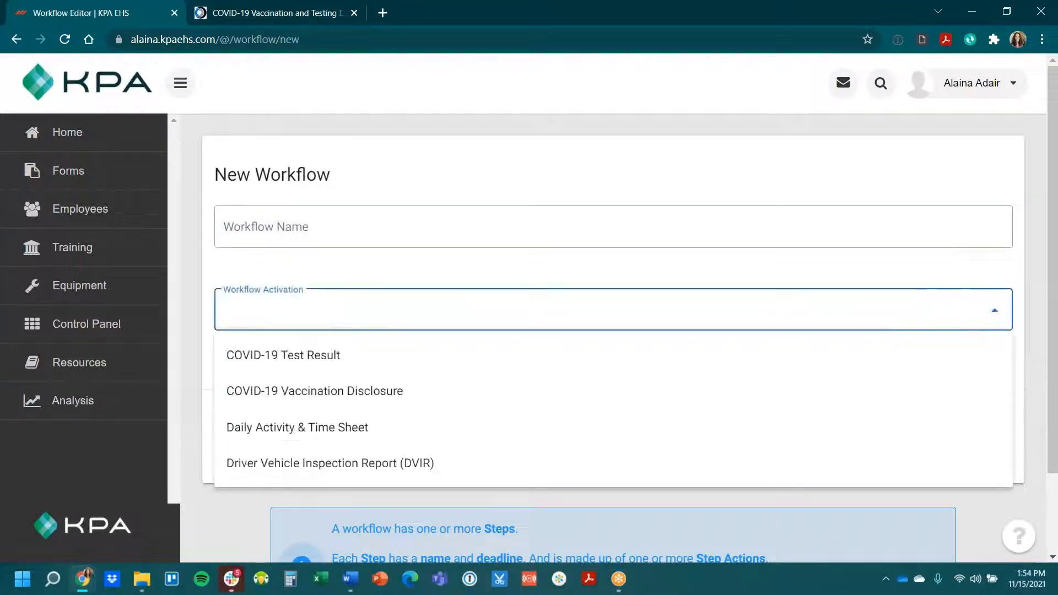
left_click(284, 362)
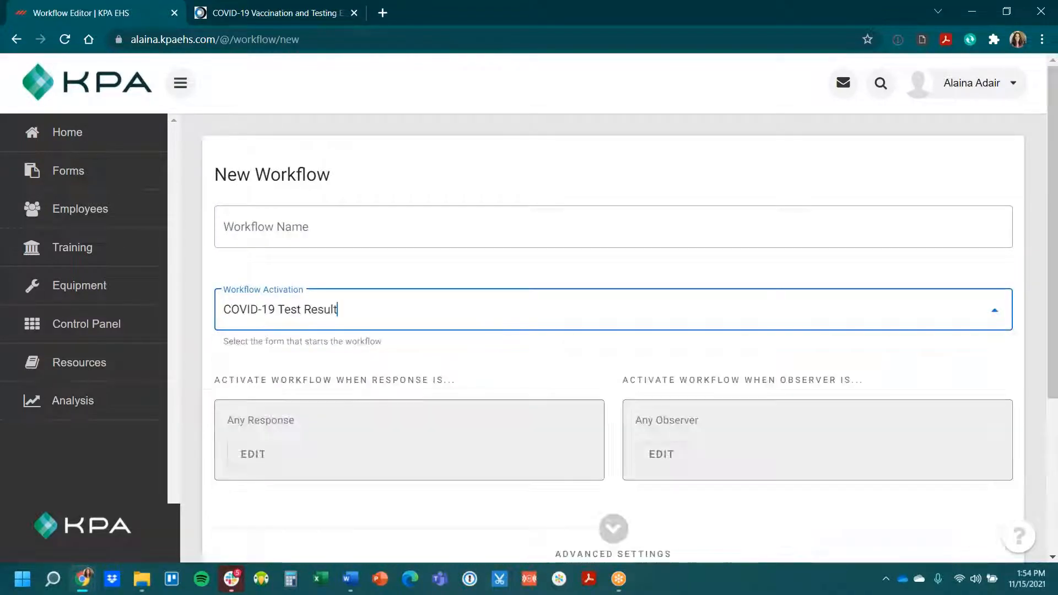
Step: Open the COVID-19 Test Result form for filling out in a separate browser tab, and try the Negative and Posiitive answers
right_click(129, 172)
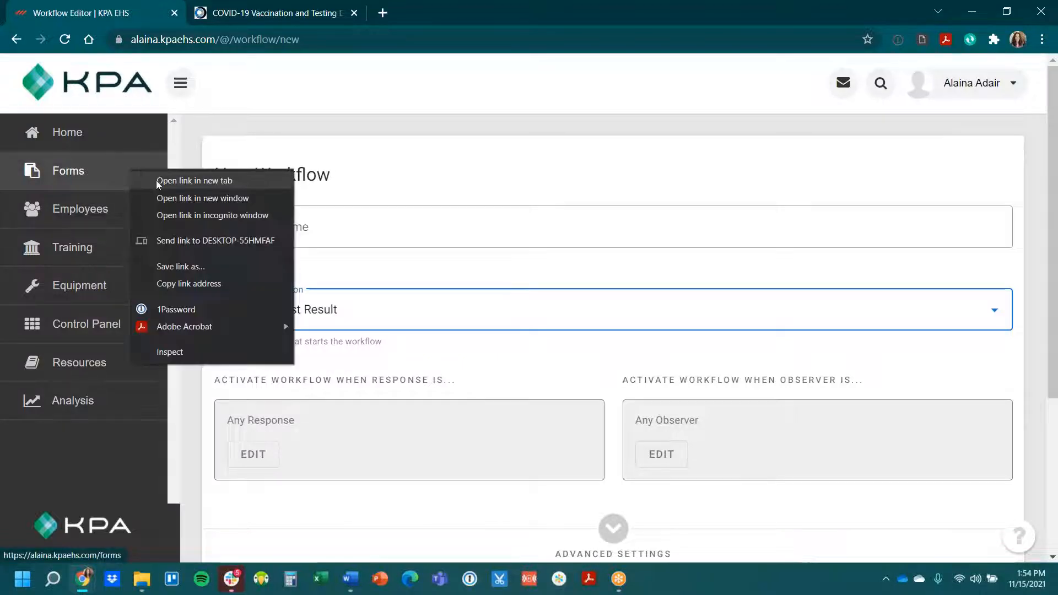
left_click(163, 178)
left_click(253, 10)
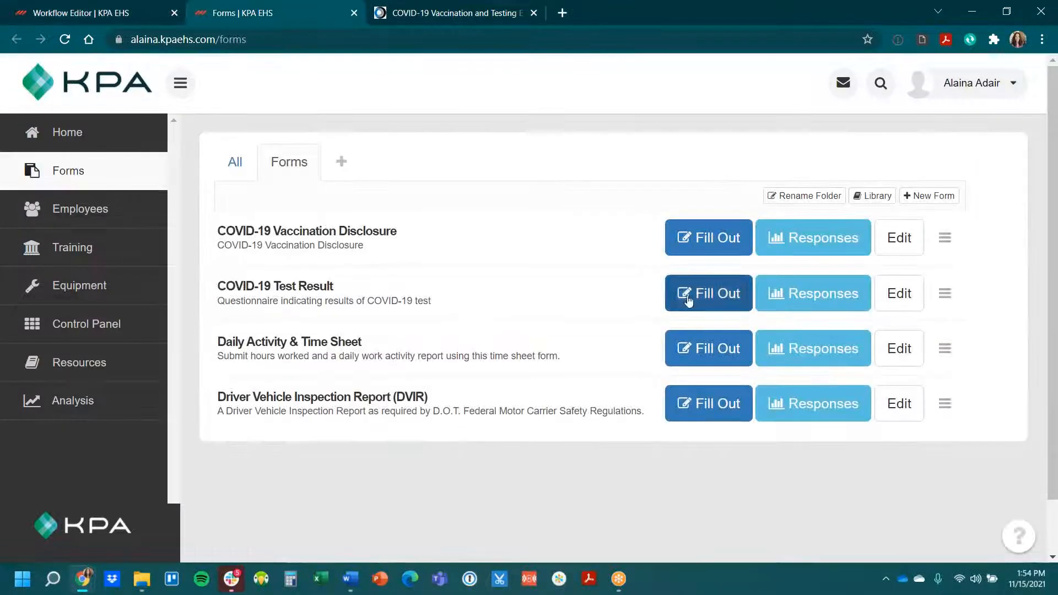
left_click(707, 301)
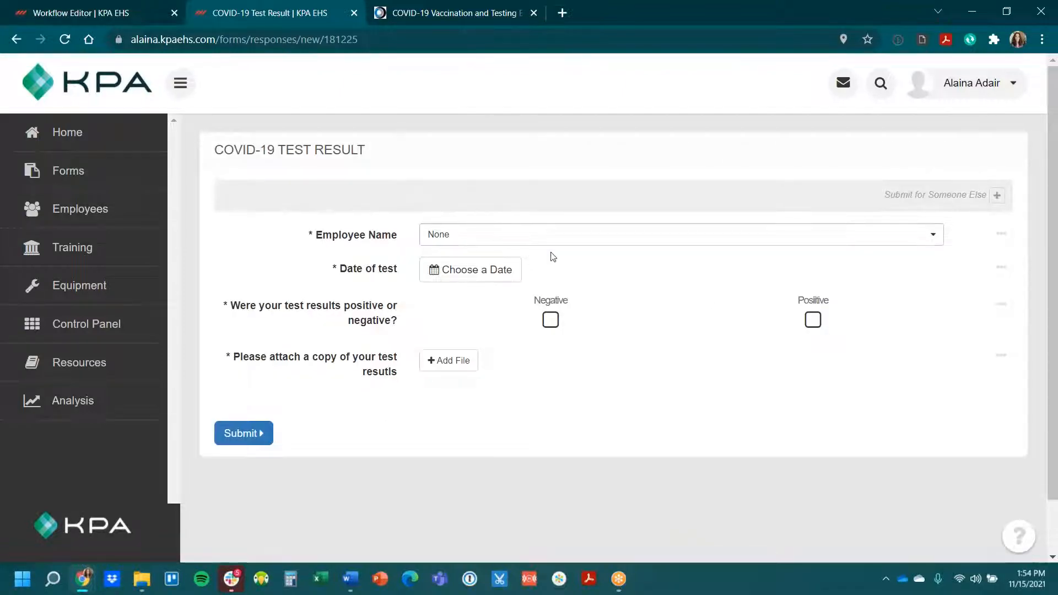
left_click(550, 319)
left_click(812, 321)
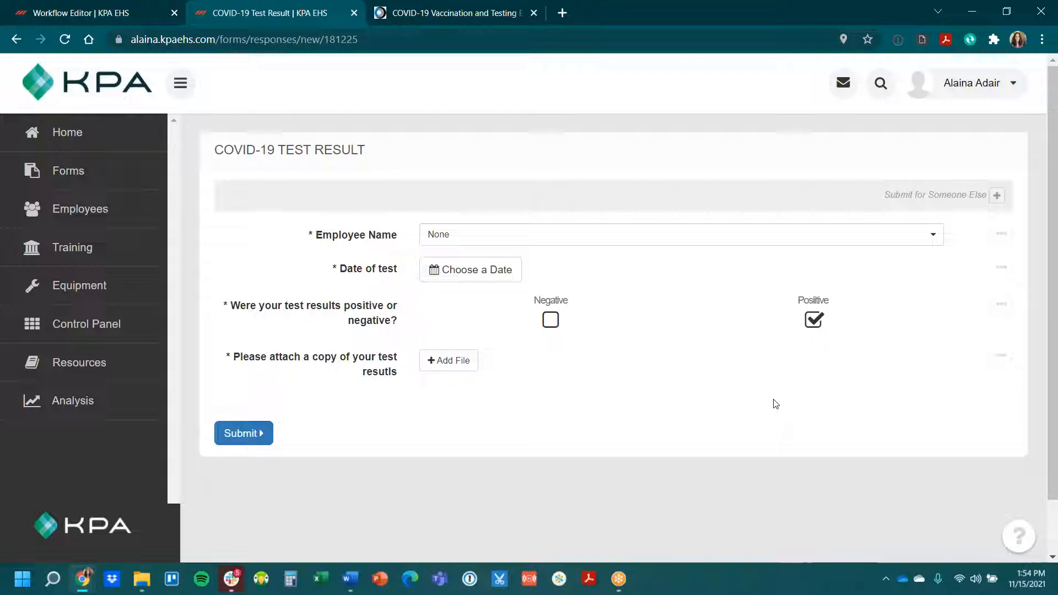
Step: Return to the new workflow and name it "COVID Test Results = Positive"
left_click(178, 6)
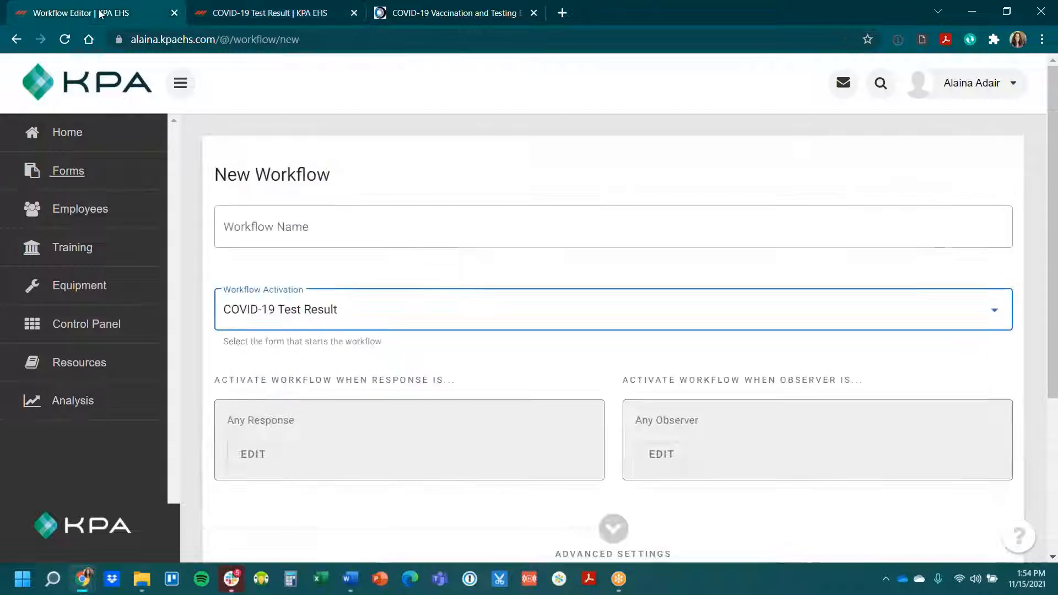
left_click(321, 221)
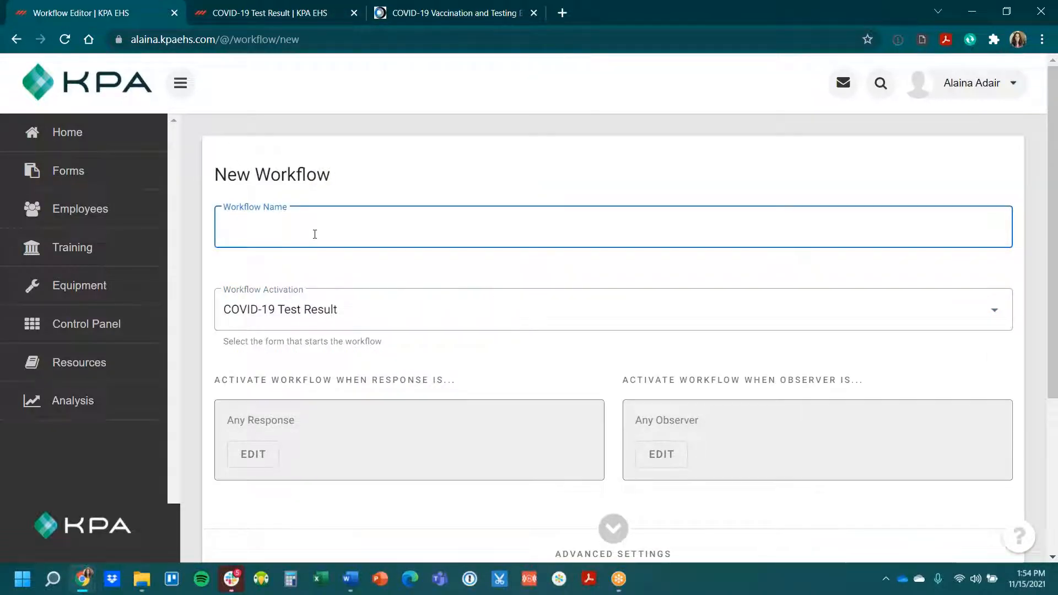
type("COVID")
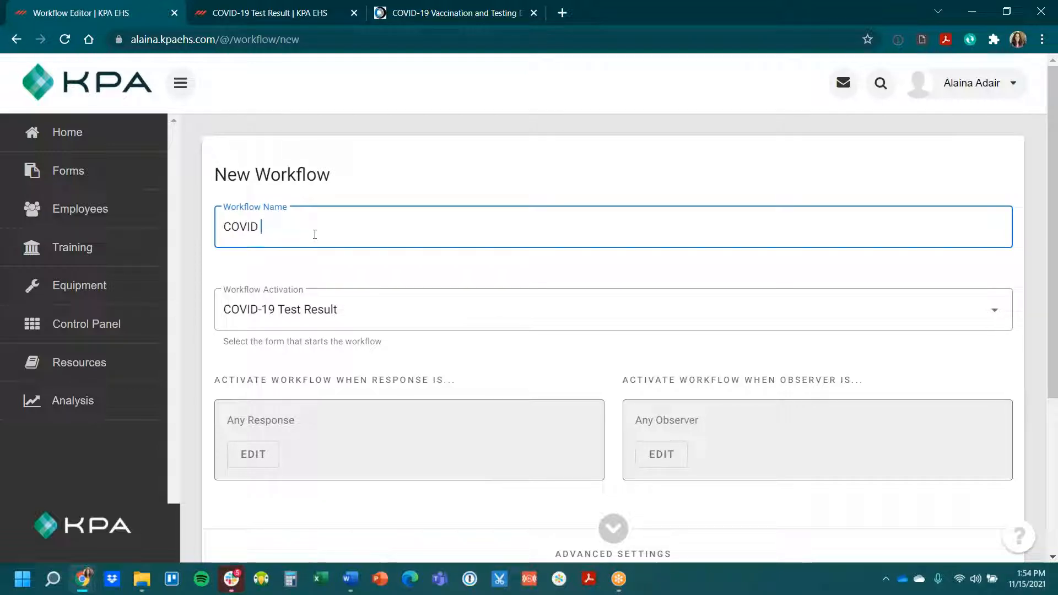
type(" r")
key("BackSpace")
type("Test Result")
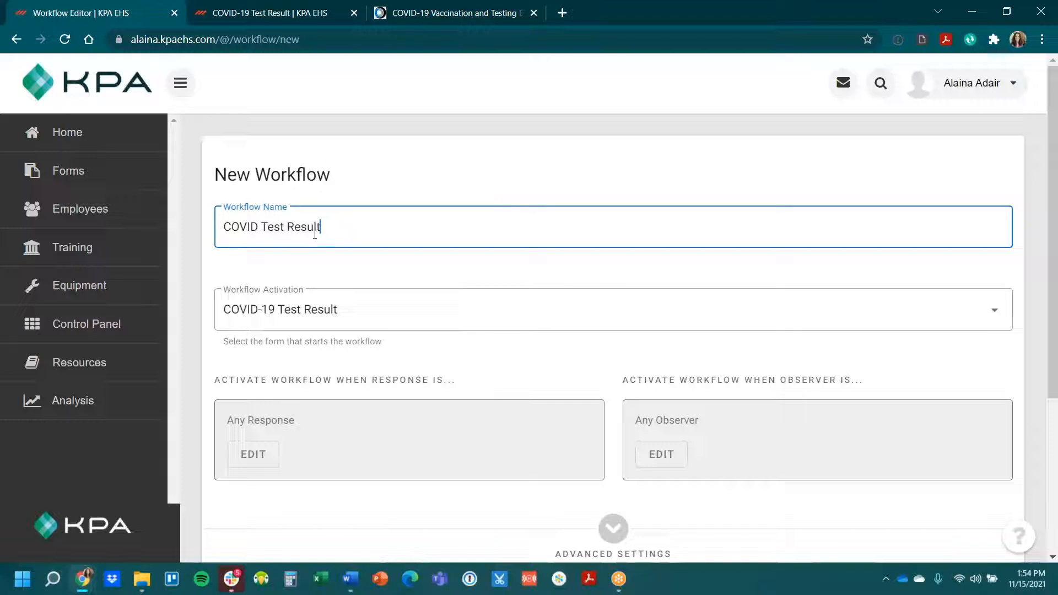
type("s = Posib")
key("BackSpace")
type("tive")
scroll(386, 248, "down", 3)
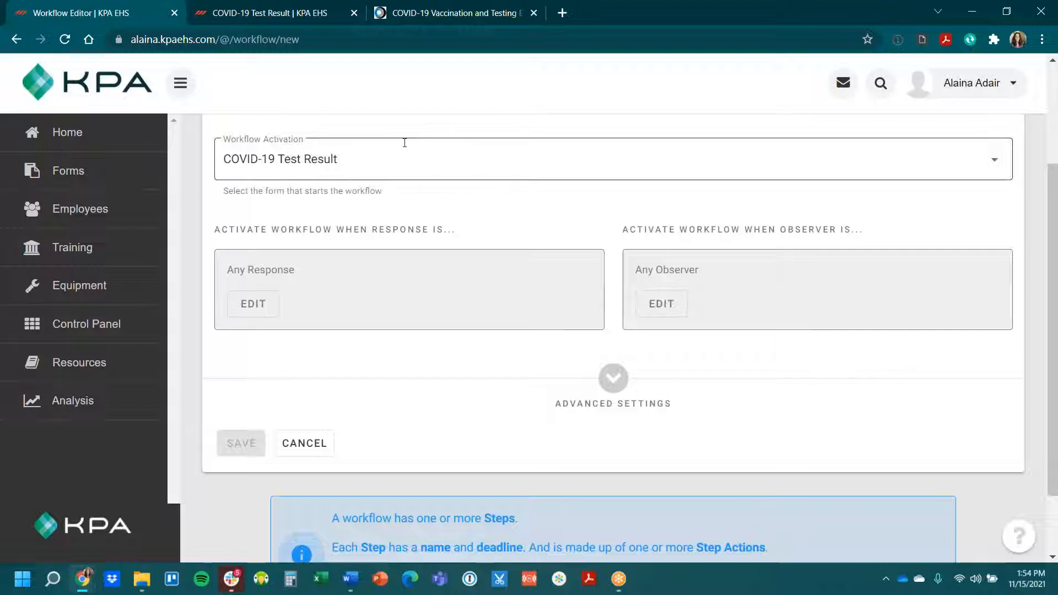
scroll(499, 367, "up", 3)
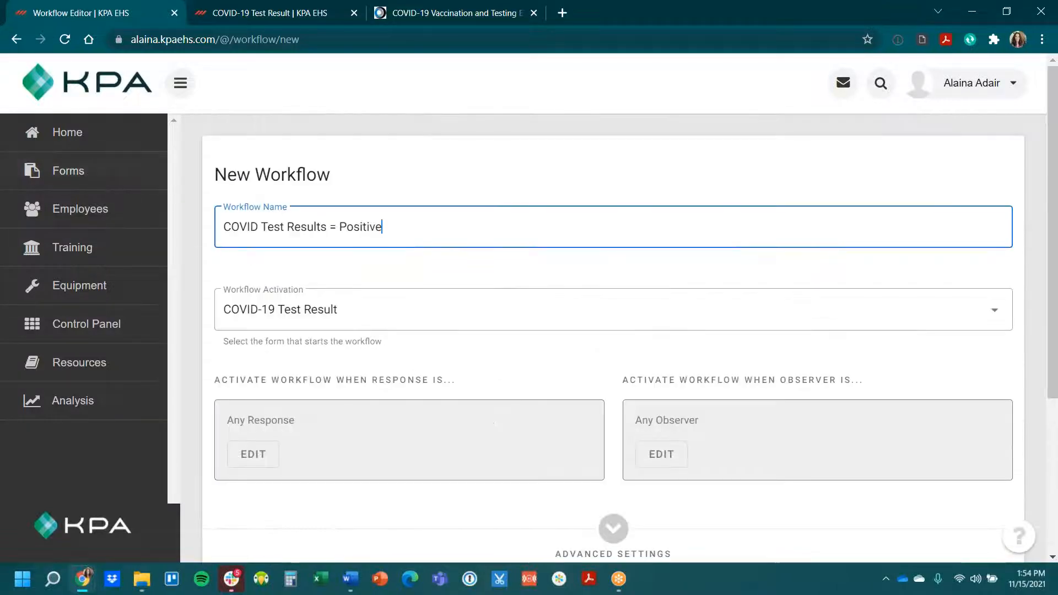
Step: Set the workflow to activate only when "Were your test results positive or negative?" is Posiitive, and save the condition
scroll(342, 319, "down", 3)
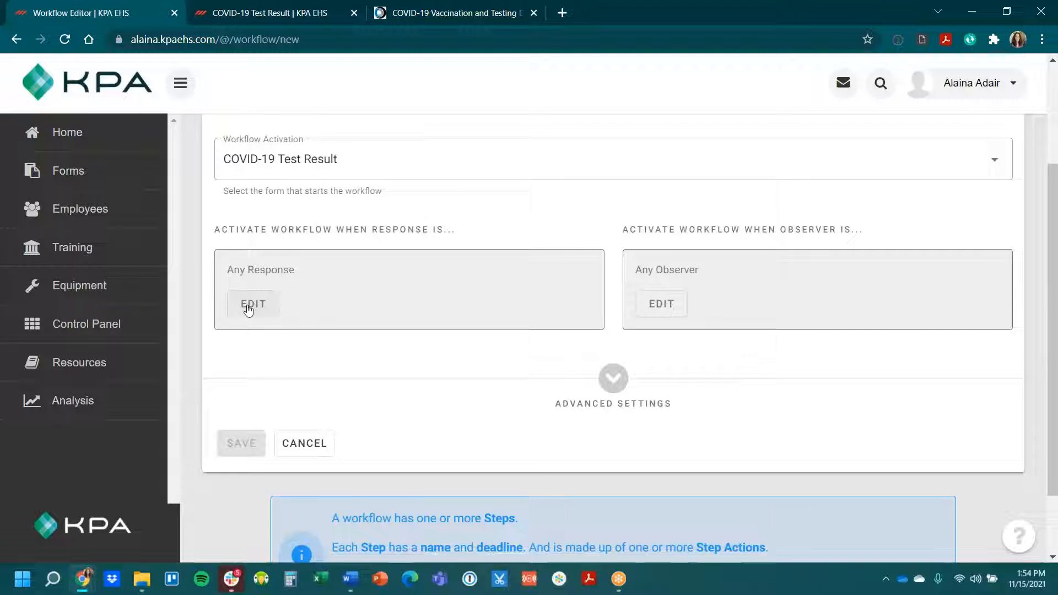
left_click(248, 310)
left_click(427, 311)
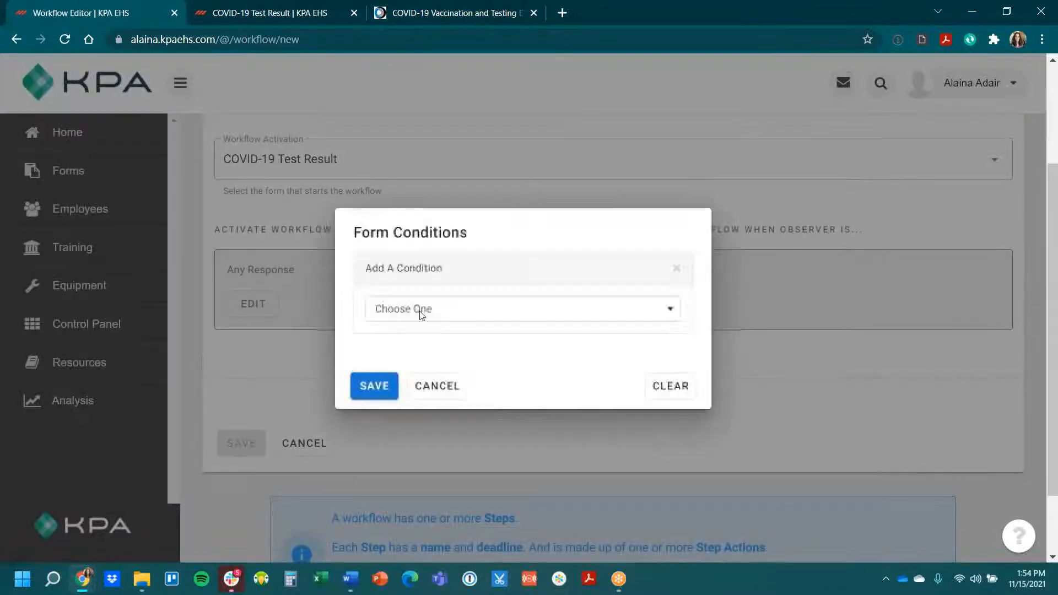
left_click(445, 313)
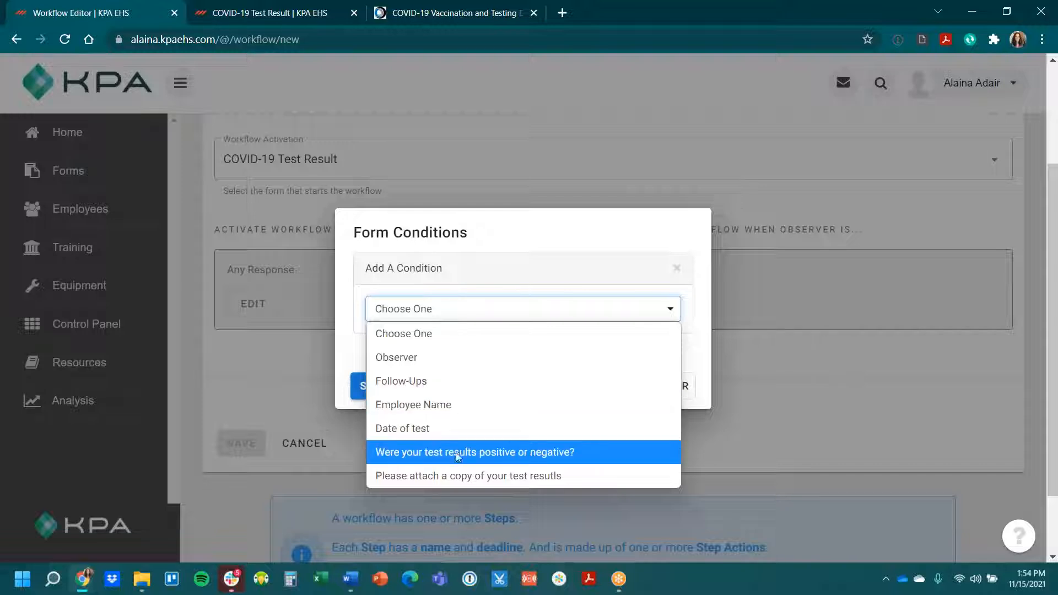
left_click(546, 453)
left_click(439, 319)
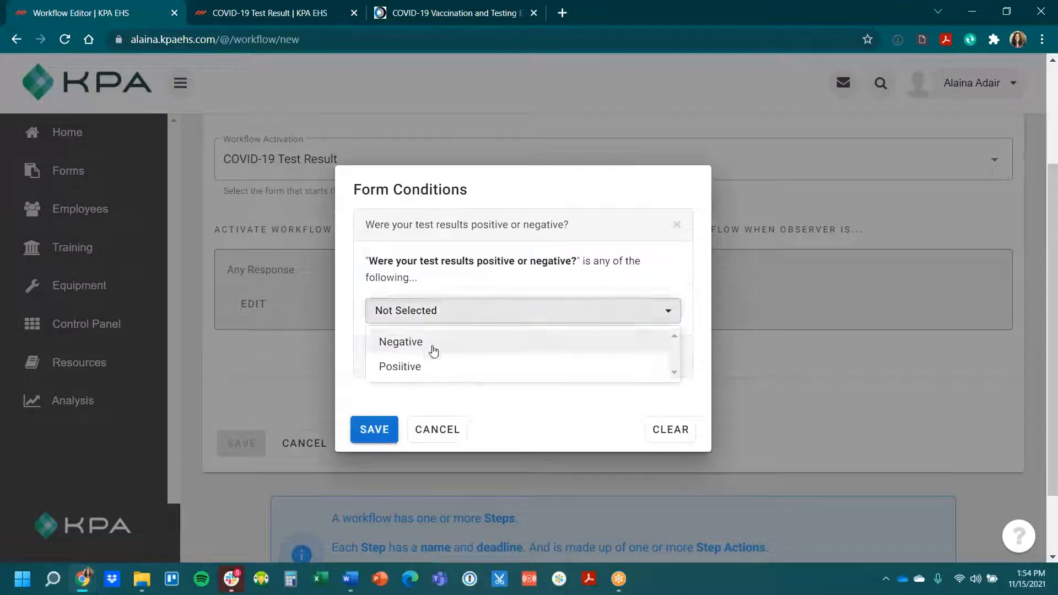
left_click(435, 370)
left_click(408, 358)
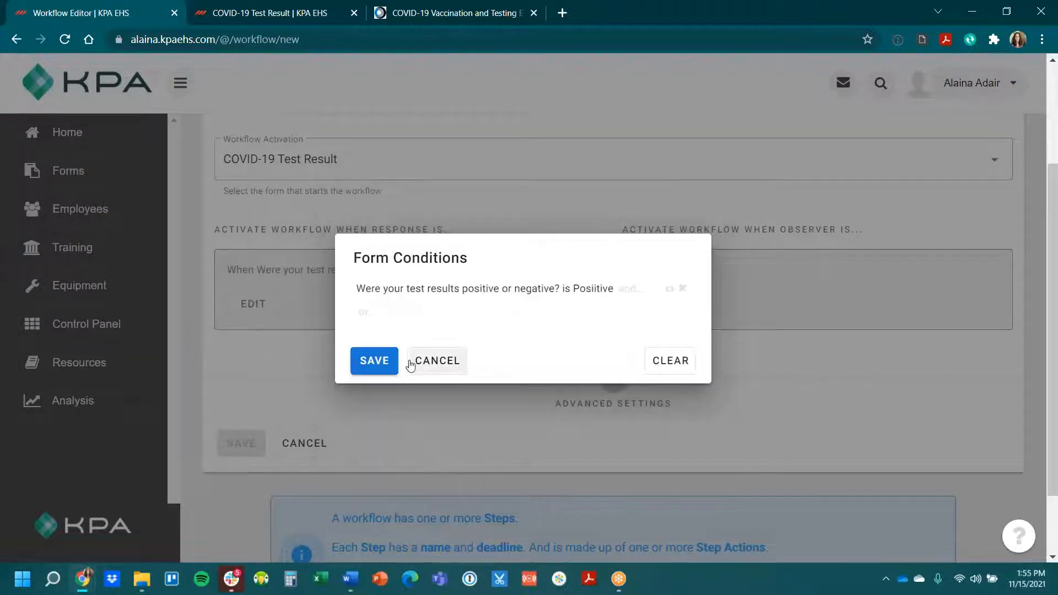
left_click(359, 366)
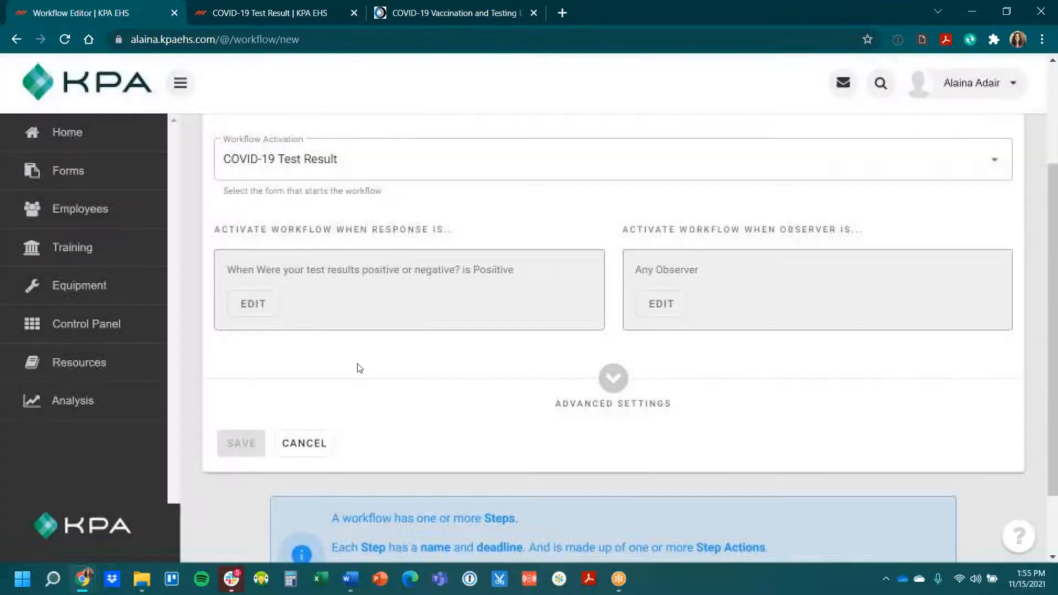
scroll(583, 378, "down", 1)
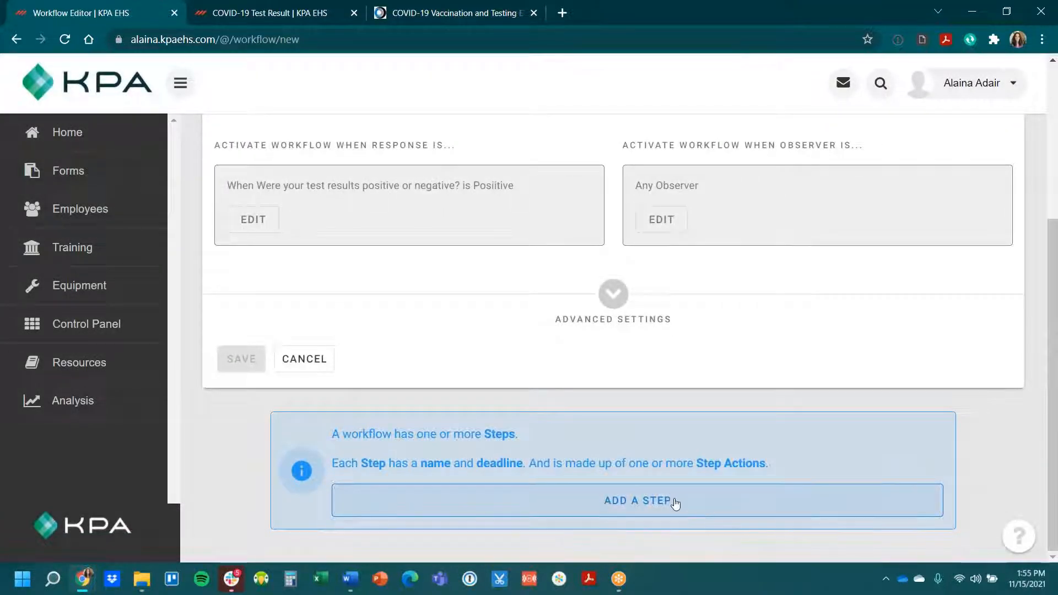
left_click(718, 508)
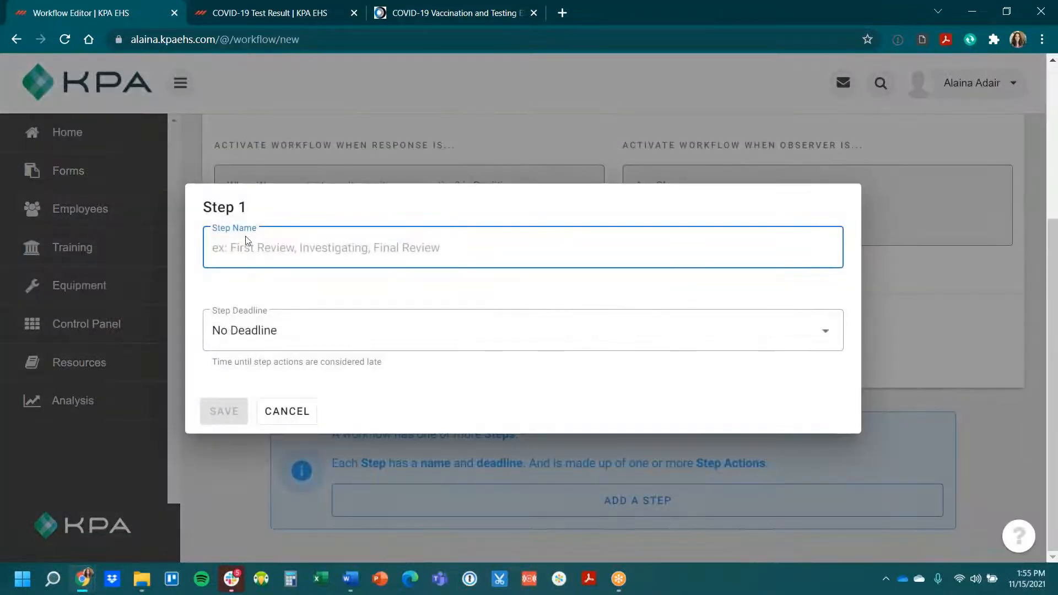
type("Manager ")
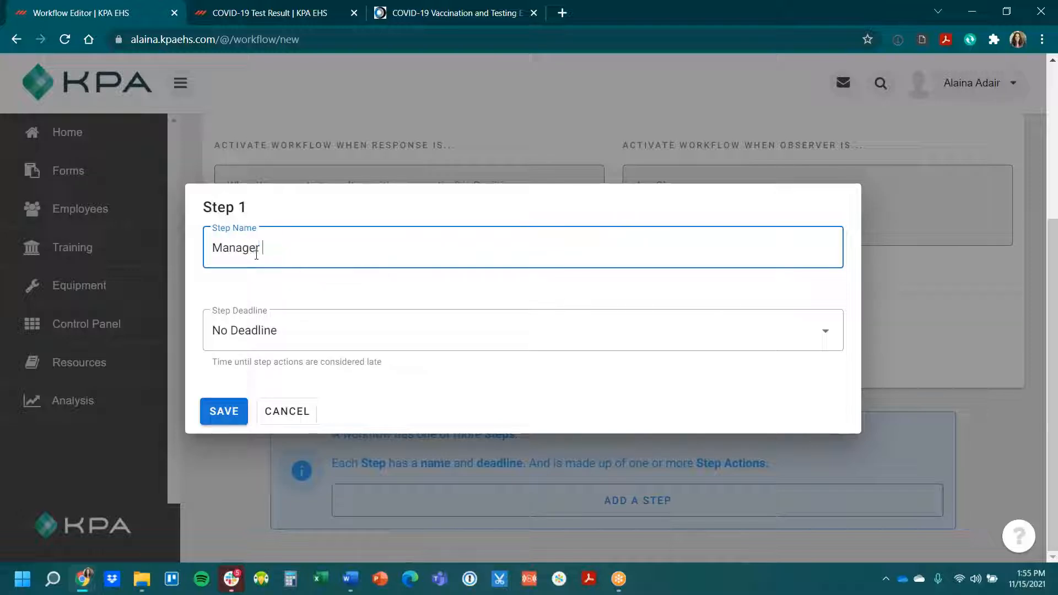
type("Review")
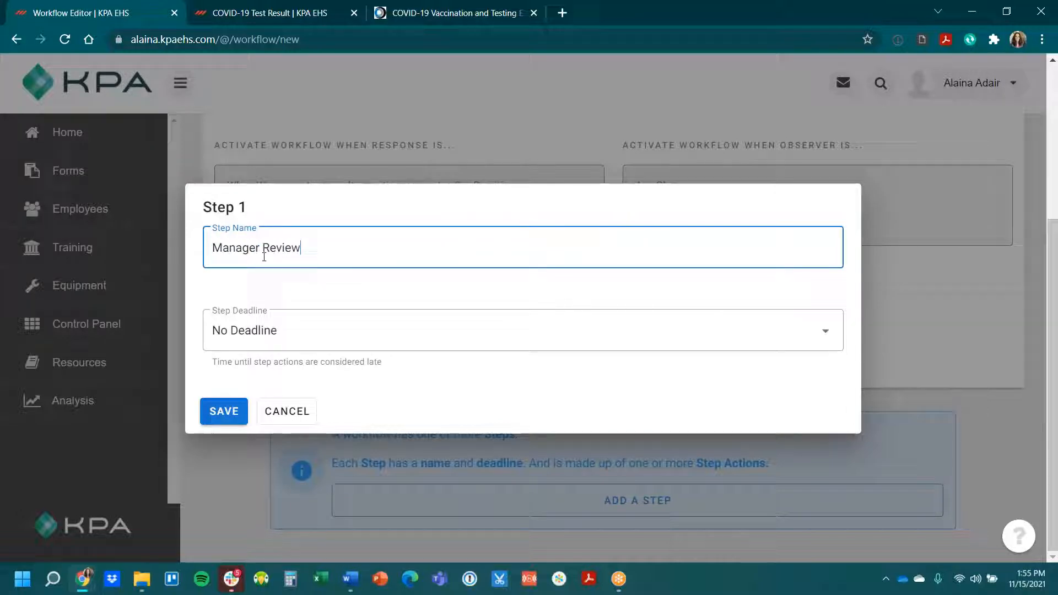
left_click(229, 410)
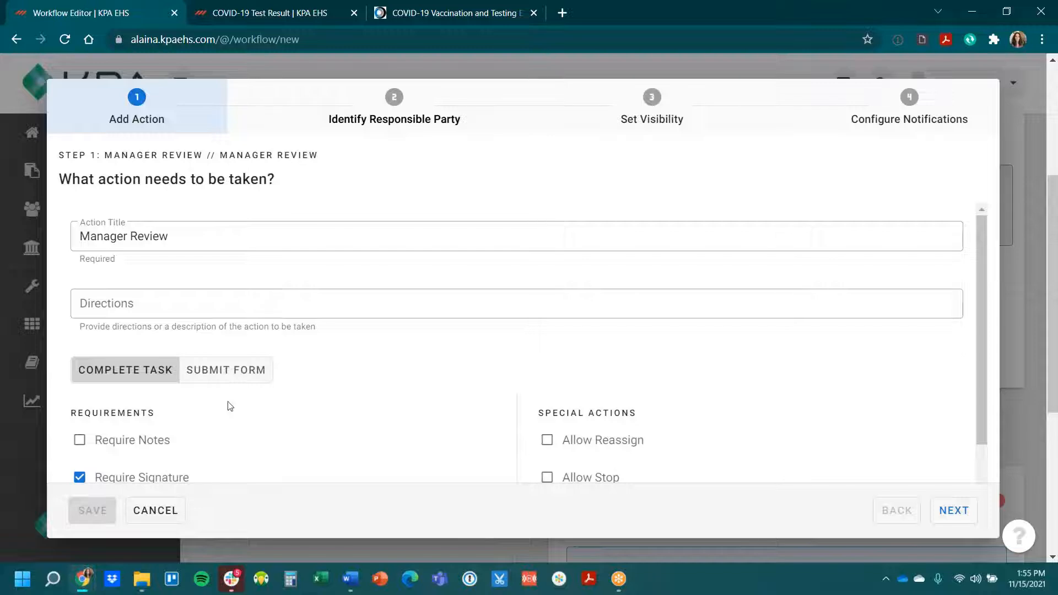
left_click(156, 510)
scroll(707, 404, "down", 4)
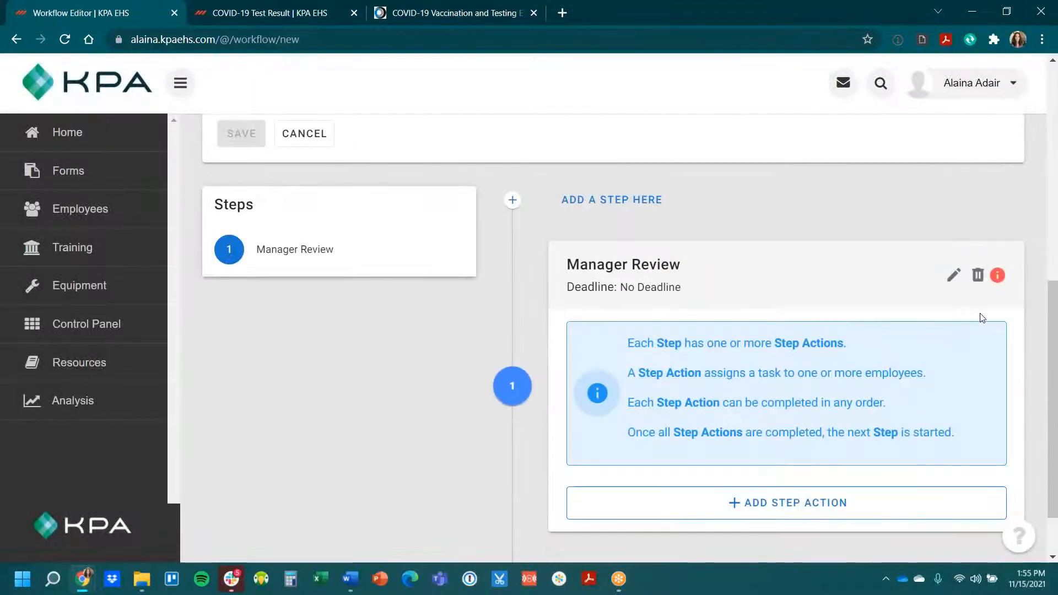
left_click(977, 275)
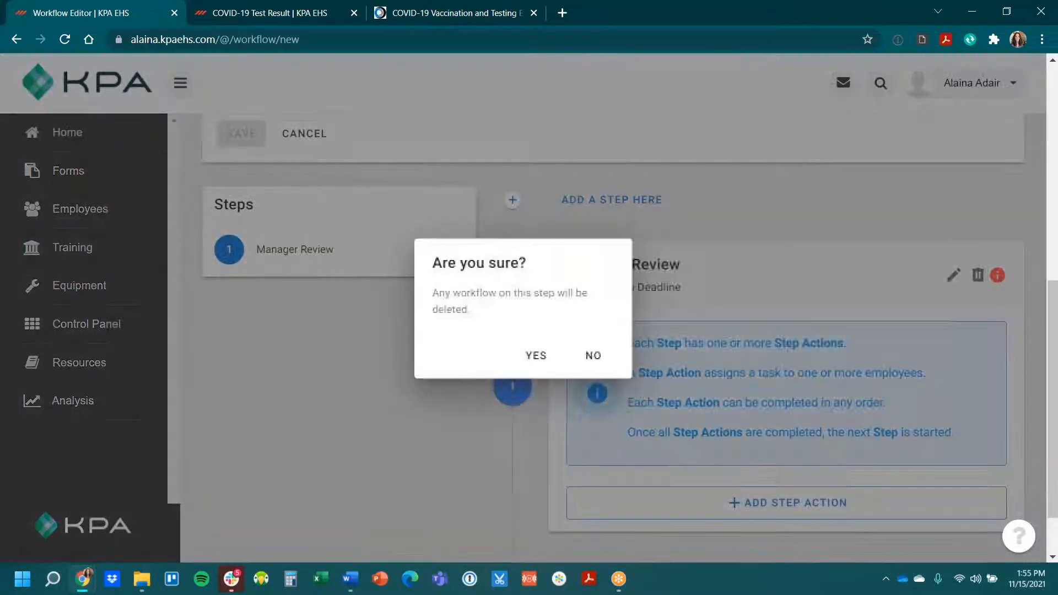
left_click(537, 357)
Step: Add a first step named "Manager Review" to the workflow with no deadline, and save it
left_click(484, 507)
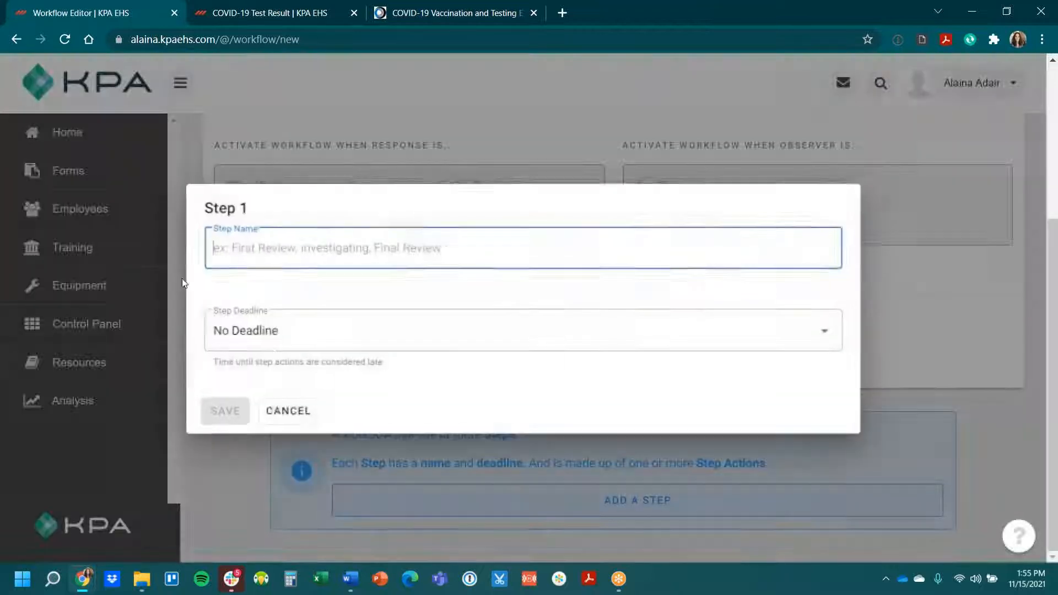
type("Manager Review")
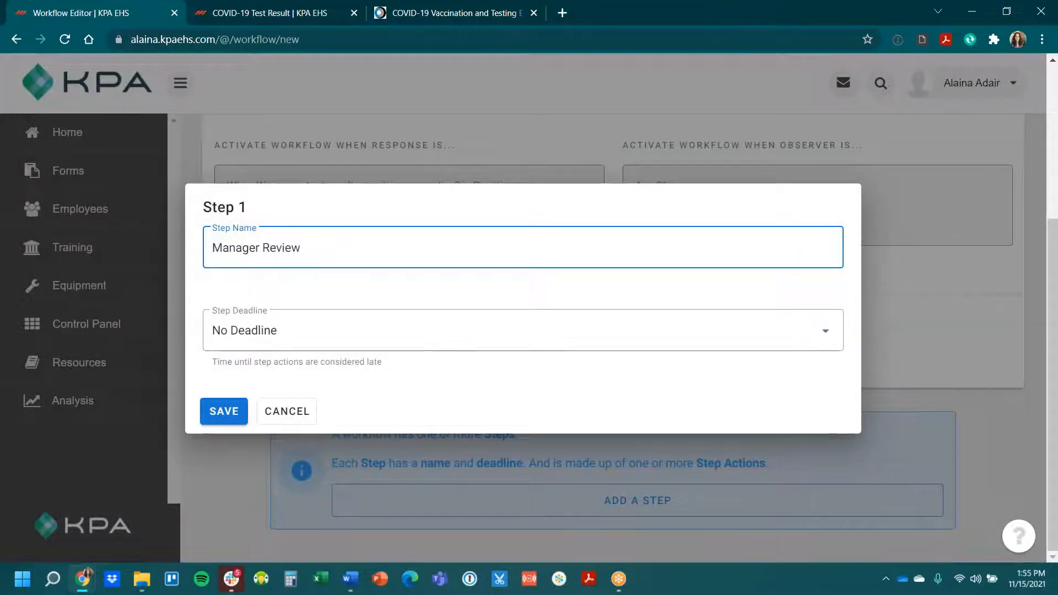
left_click(219, 401)
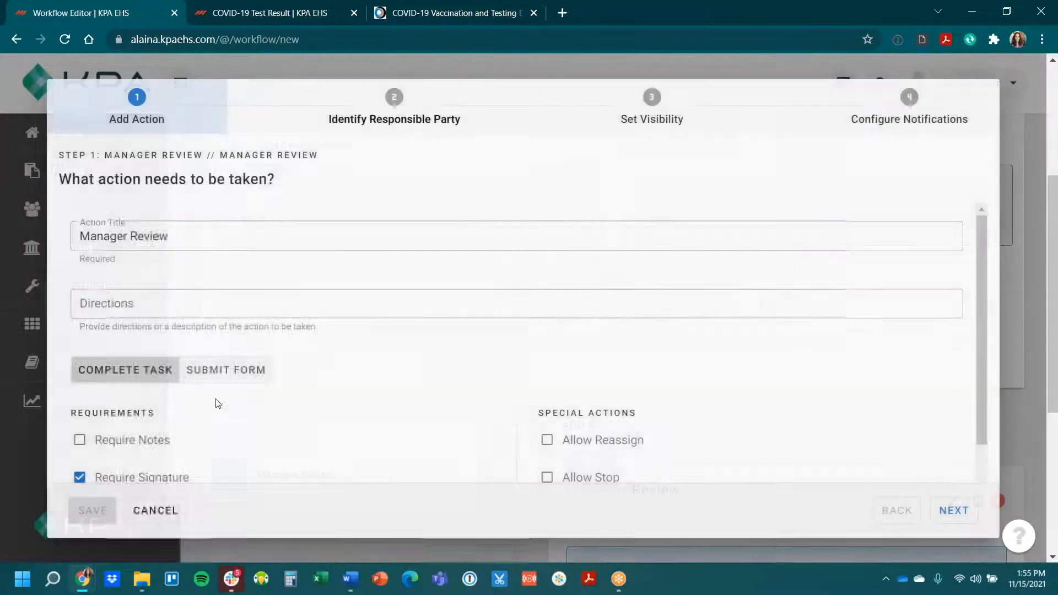
Step: Enter the Manager Review action's directions as "Employee received positive COVID test results, please inform employee to stay home X amount days."
scroll(394, 348, "down", 2)
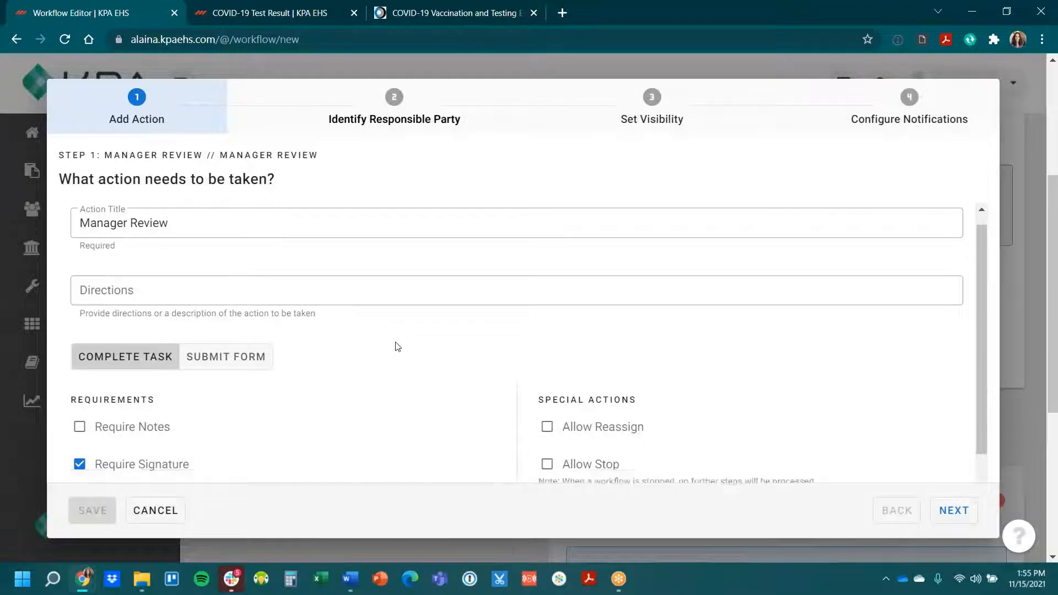
scroll(394, 347, "up", 2)
left_click(130, 301)
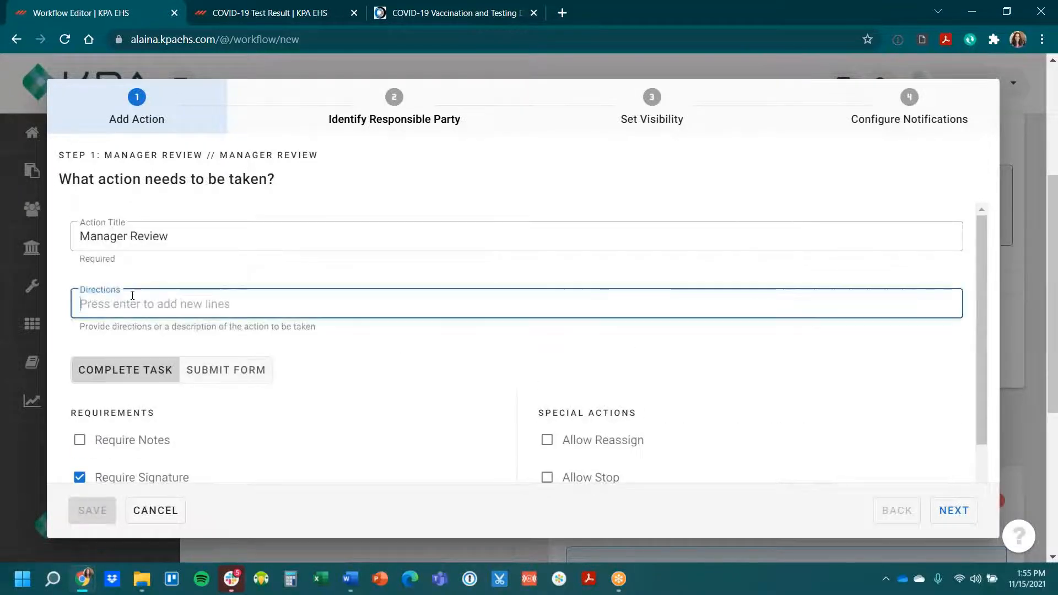
type("Employ")
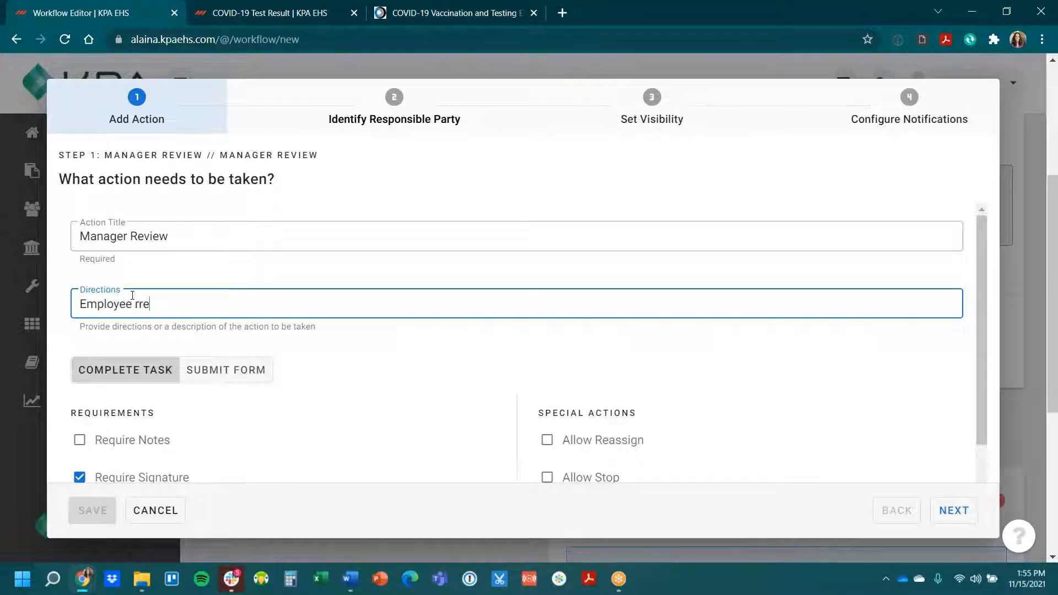
type("ee revied ")
type("positiv")
type("e COVID te")
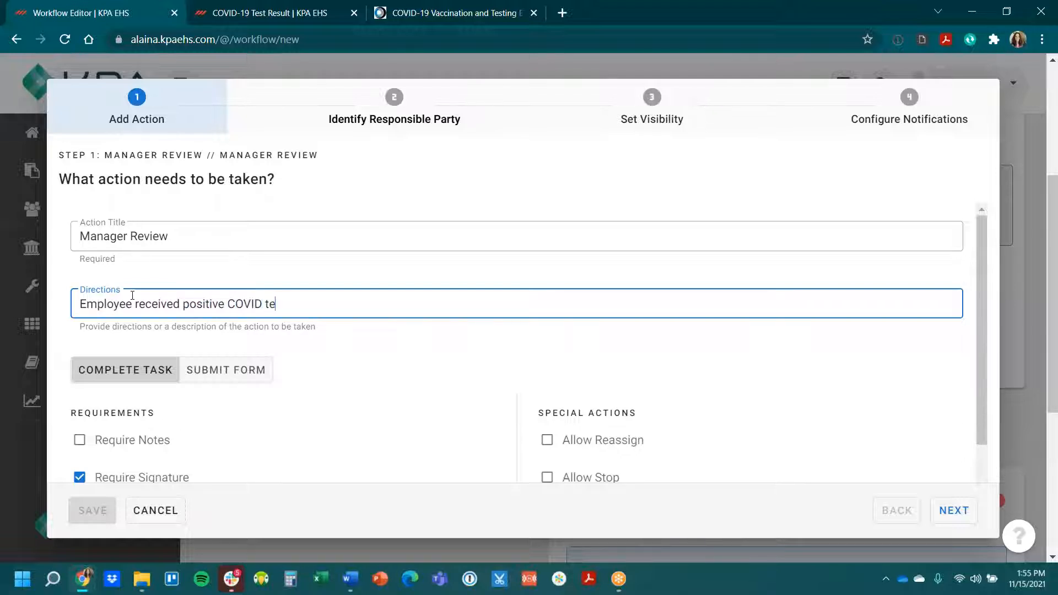
type("st results, please infor")
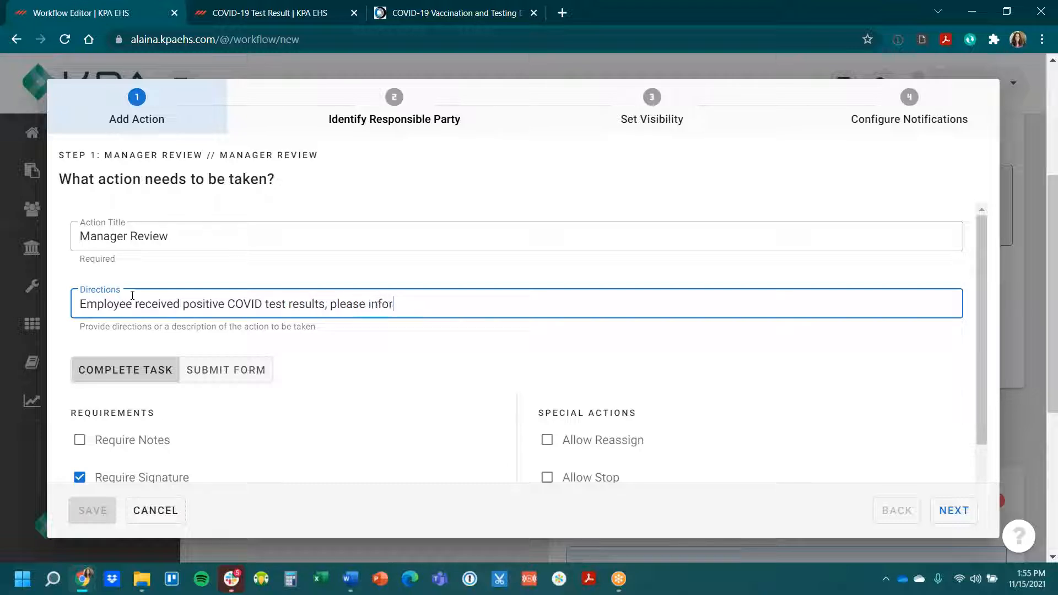
type("m employee to stay")
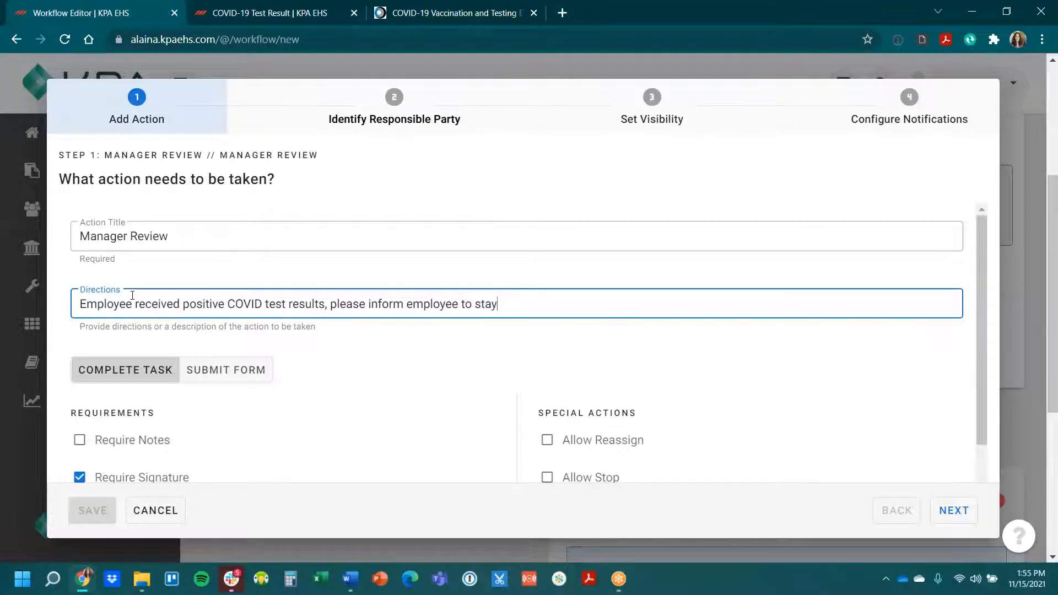
type(" home X amount days.")
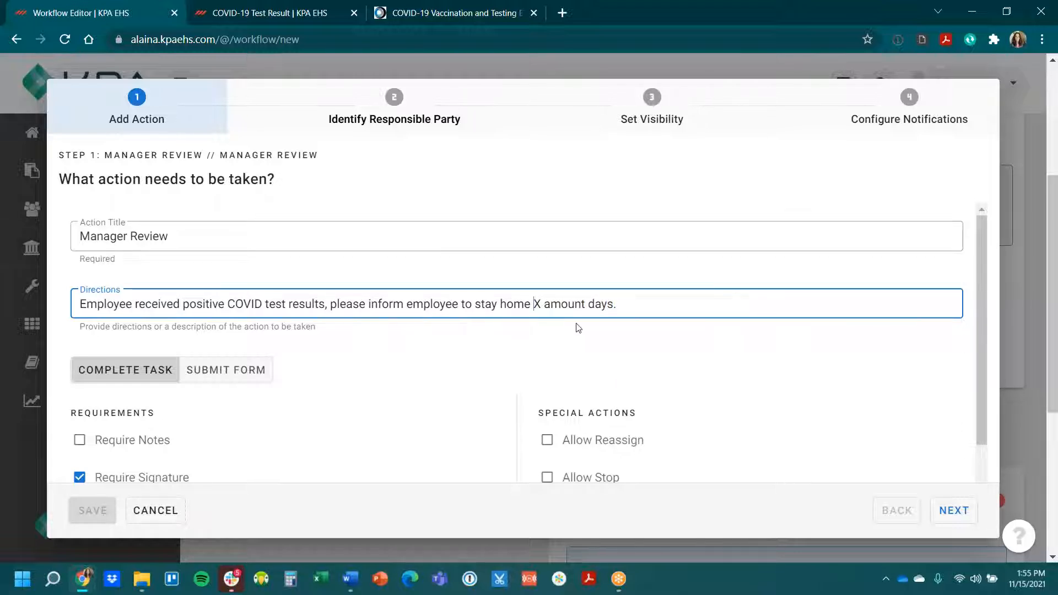
Step: Replace the X in the directions with 14, and proceed to identifying the action's responsible party
key("Delete")
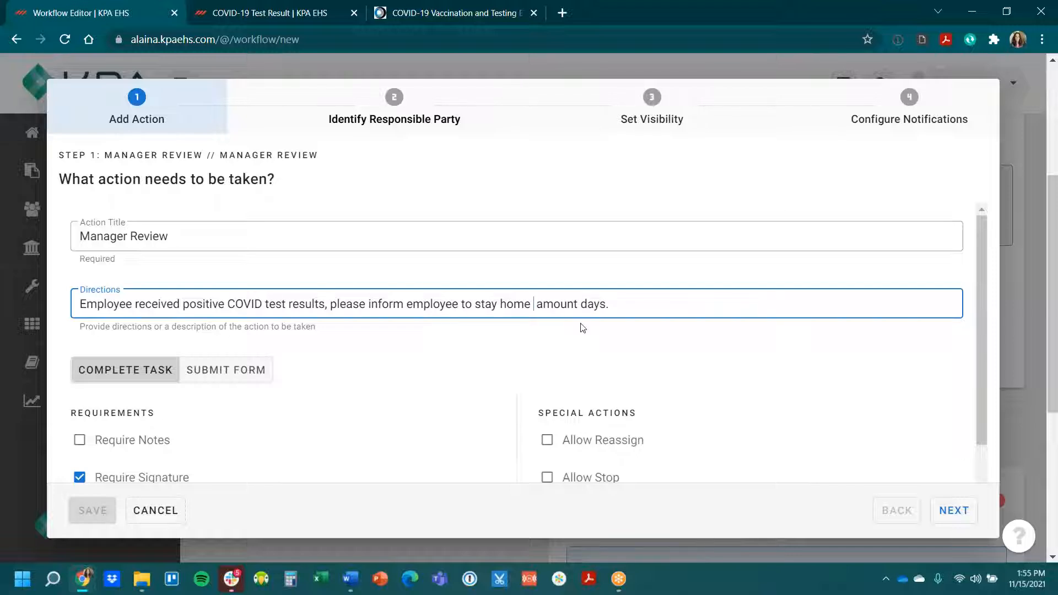
type("14")
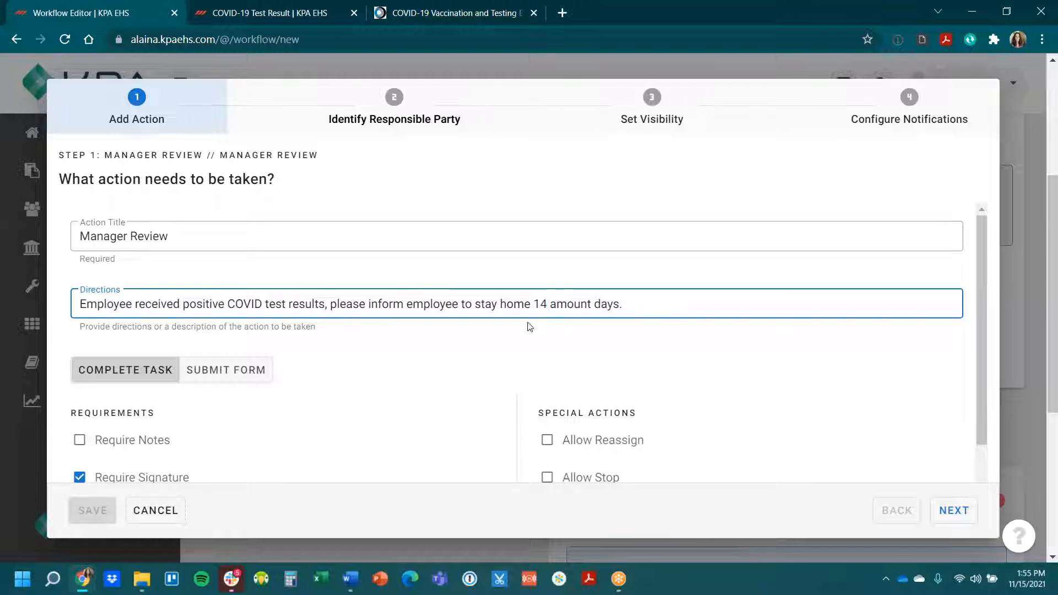
left_click(664, 312)
scroll(177, 433, "down", 2)
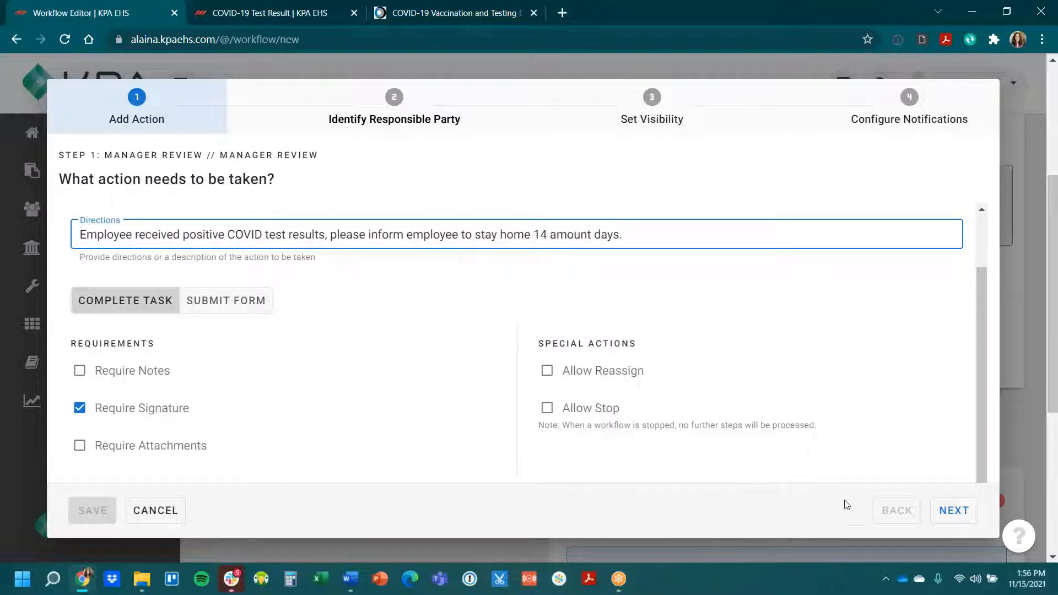
left_click(377, 115)
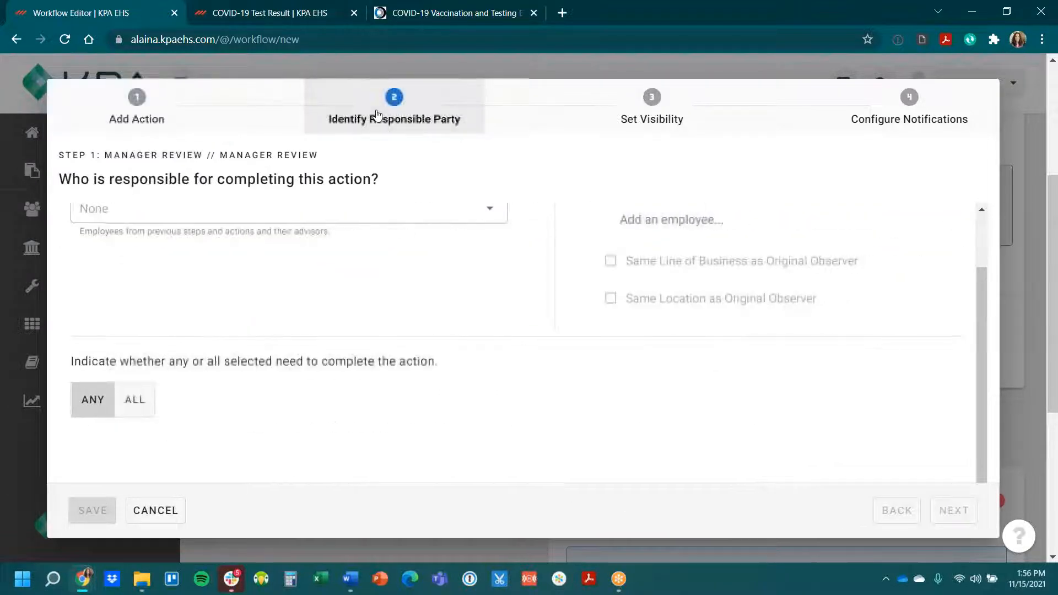
Step: Try assigning the action to the Supervisor to Original Observer plus one specific employee
left_click(420, 277)
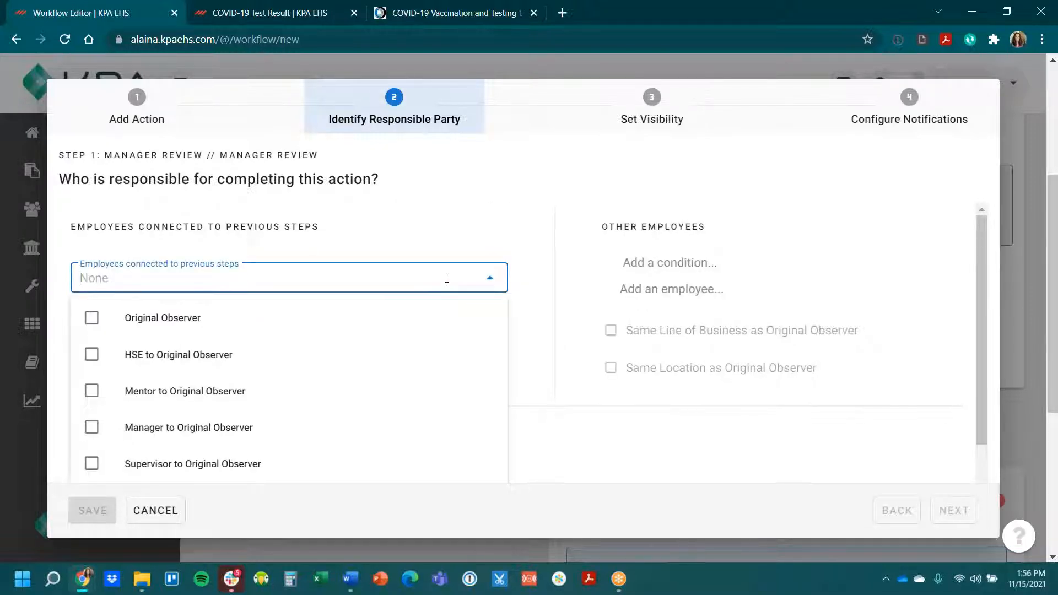
left_click(202, 466)
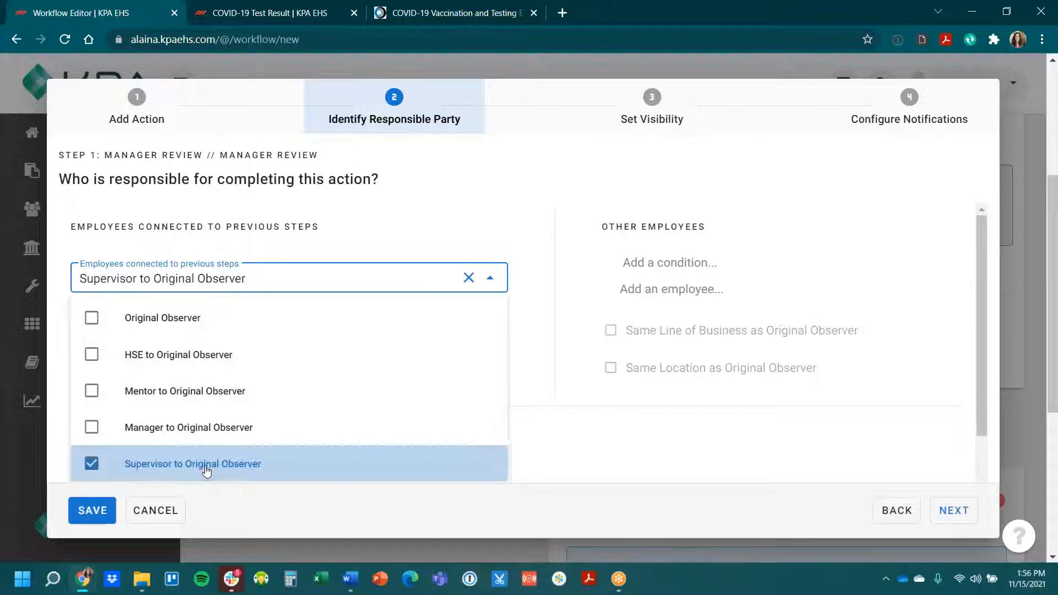
left_click(324, 241)
left_click(705, 290)
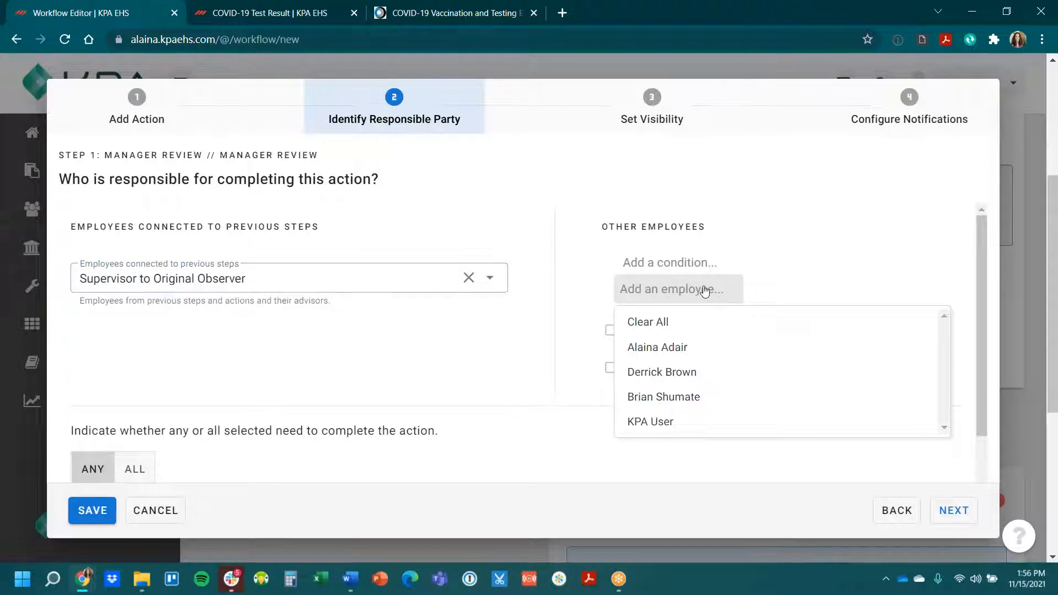
left_click(715, 379)
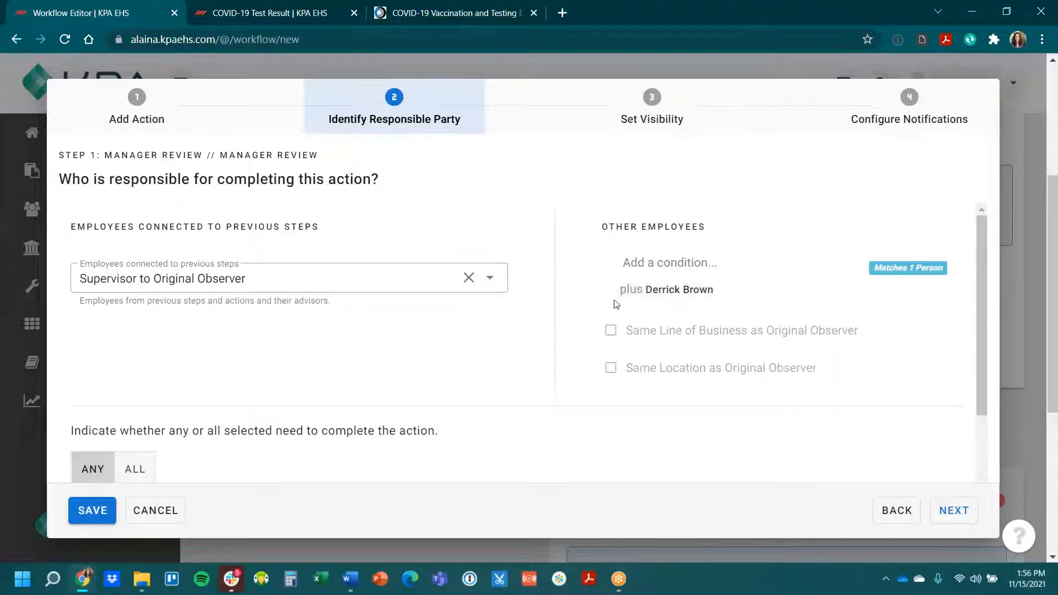
Step: Clear the connected supervisor and the individually added employee from the responsible parties
left_click(468, 278)
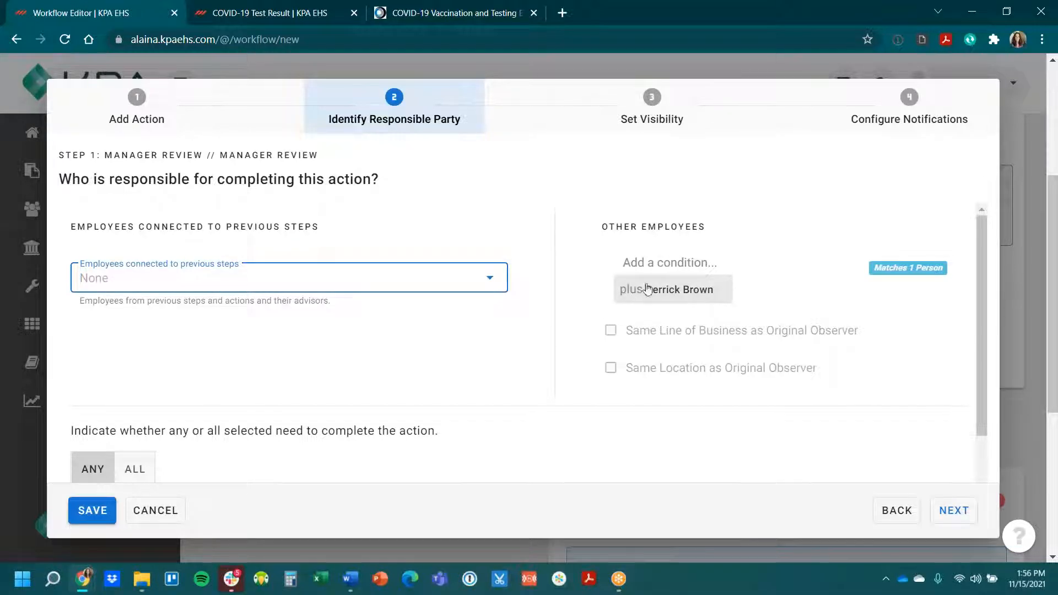
left_click(664, 298)
left_click_drag(658, 338, 671, 332)
left_click(655, 329)
left_click(656, 329)
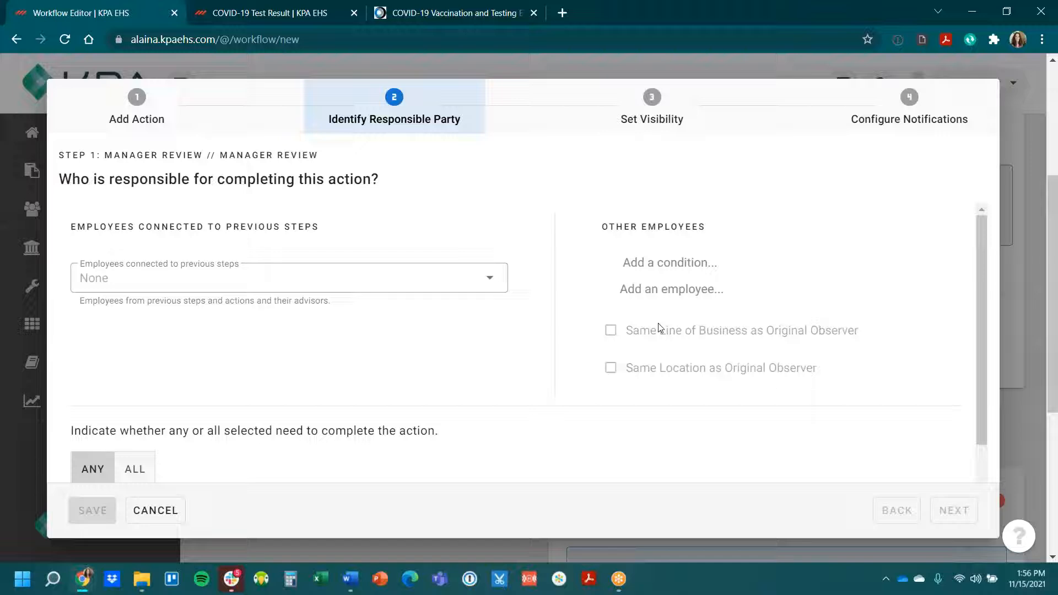
Step: Make the Supervisor to Original Observer responsible for completing the Manager Review action, and save the action
left_click(99, 276)
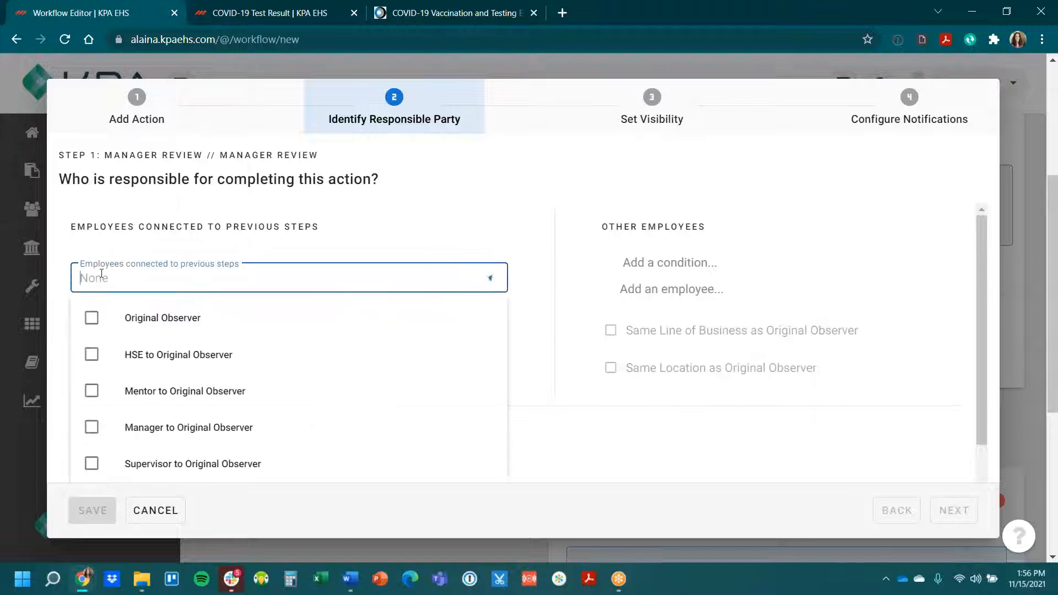
left_click(91, 463)
left_click(444, 246)
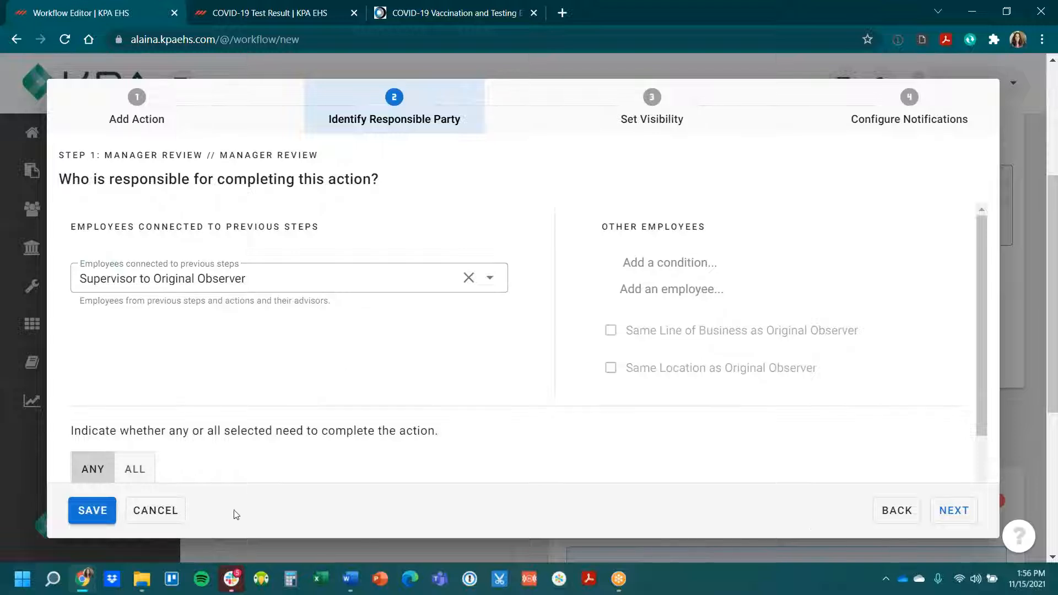
left_click(89, 510)
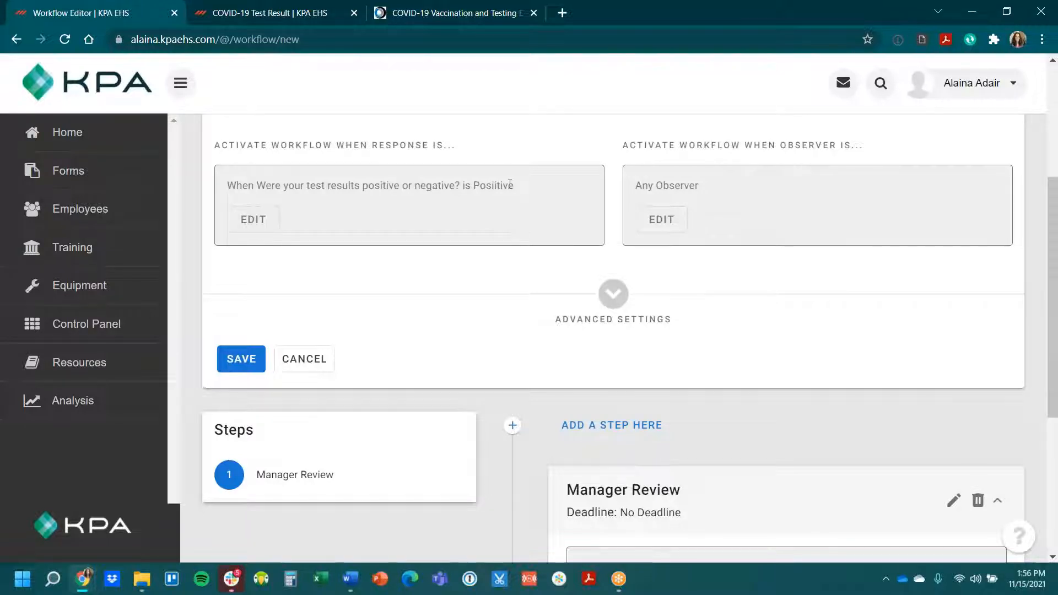
Step: Check the conditions and the Manager Review step of the COVID Test Results = Positive workflow, and save the workflow
scroll(378, 504, "down", 5)
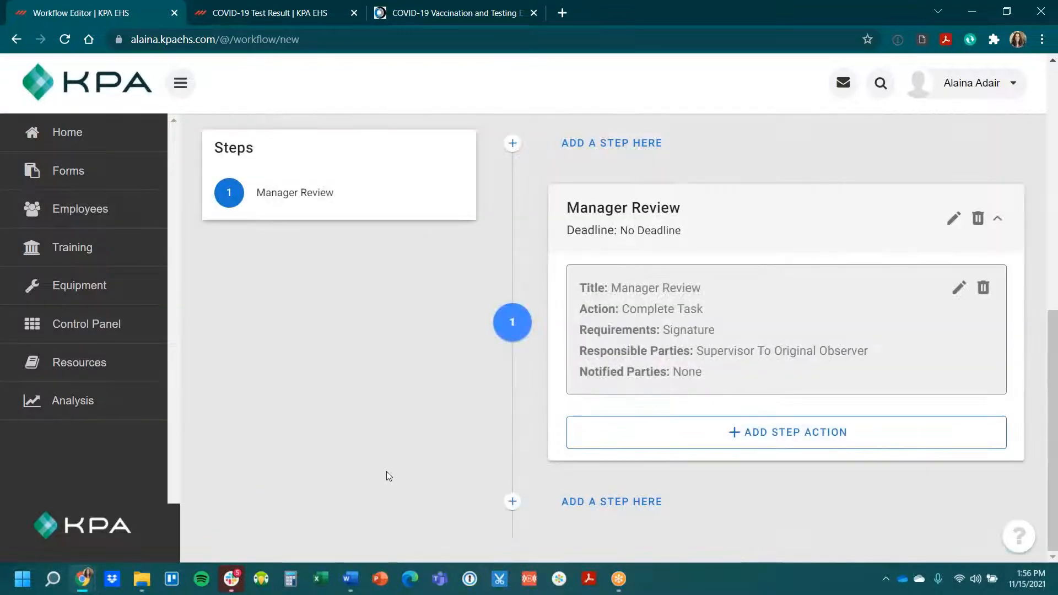
scroll(385, 471, "up", 9)
scroll(769, 430, "down", 7)
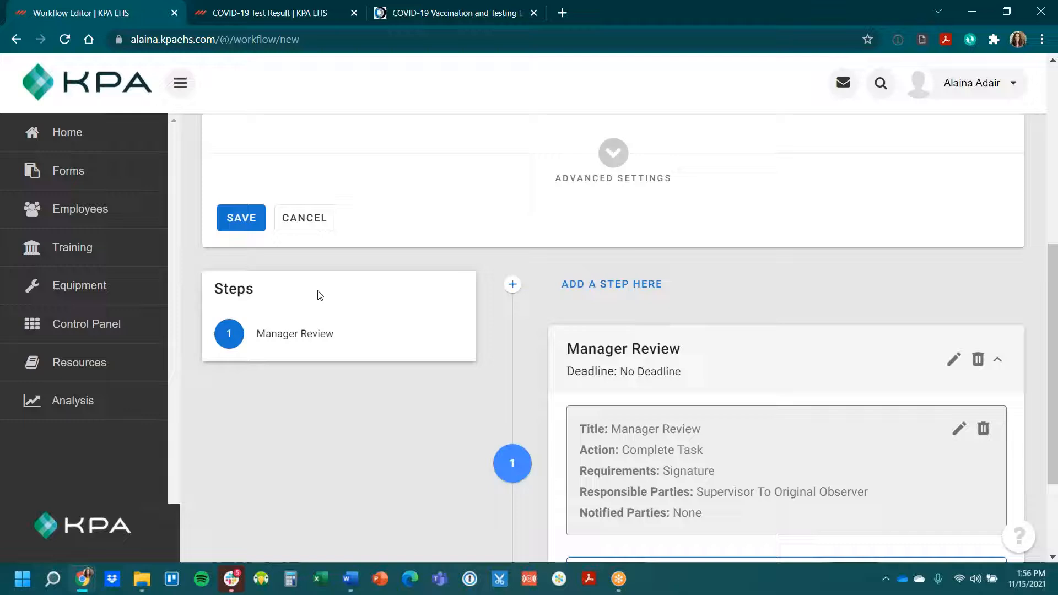
left_click(243, 219)
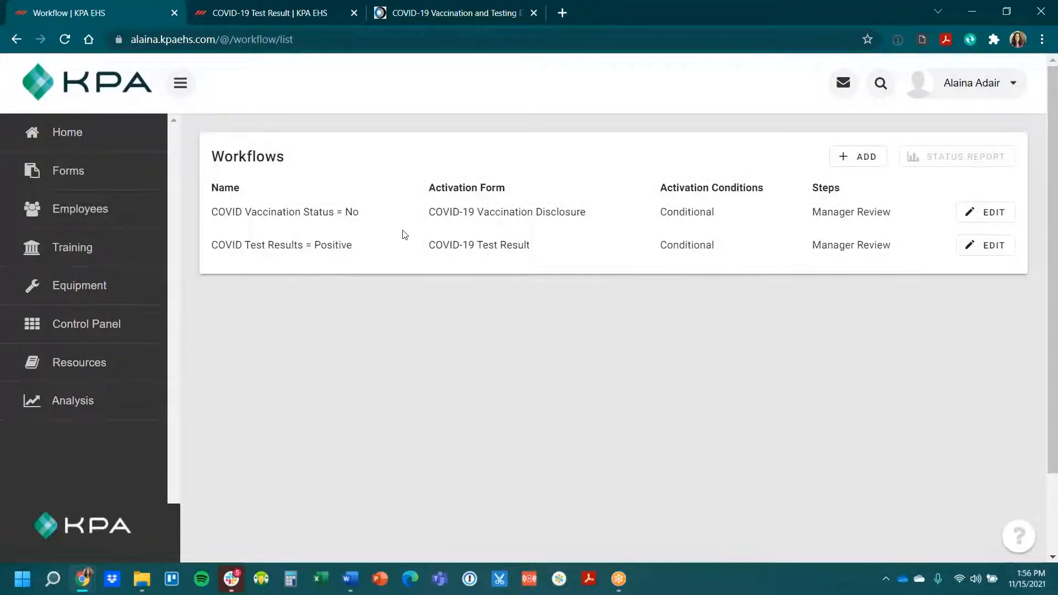
Step: Rename the vaccination disclosure workflow as "COVID Vaccination Status = No & Exempt" and save it
left_click(973, 213)
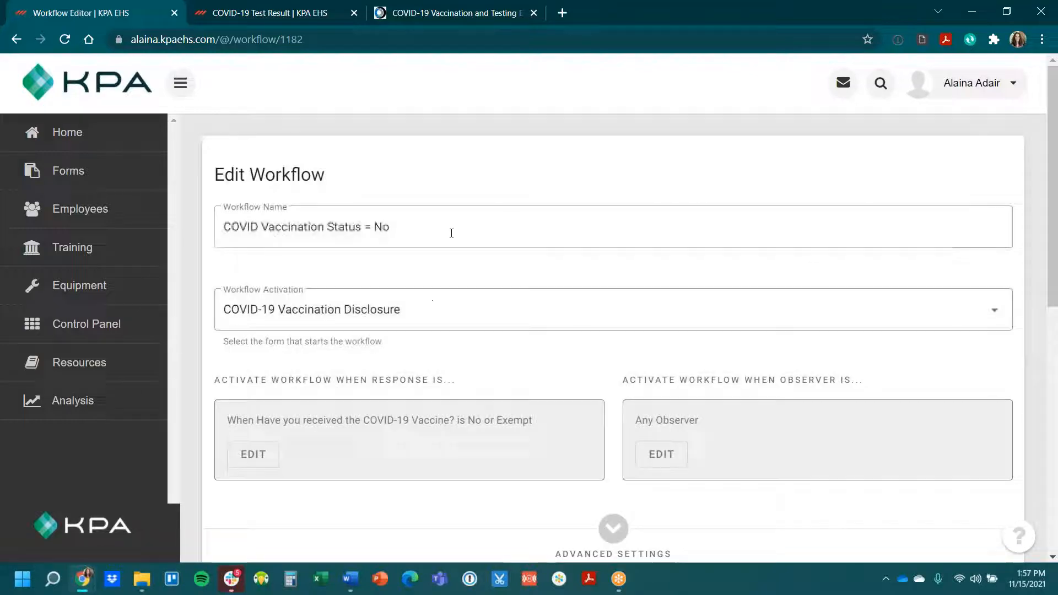
left_click(475, 226)
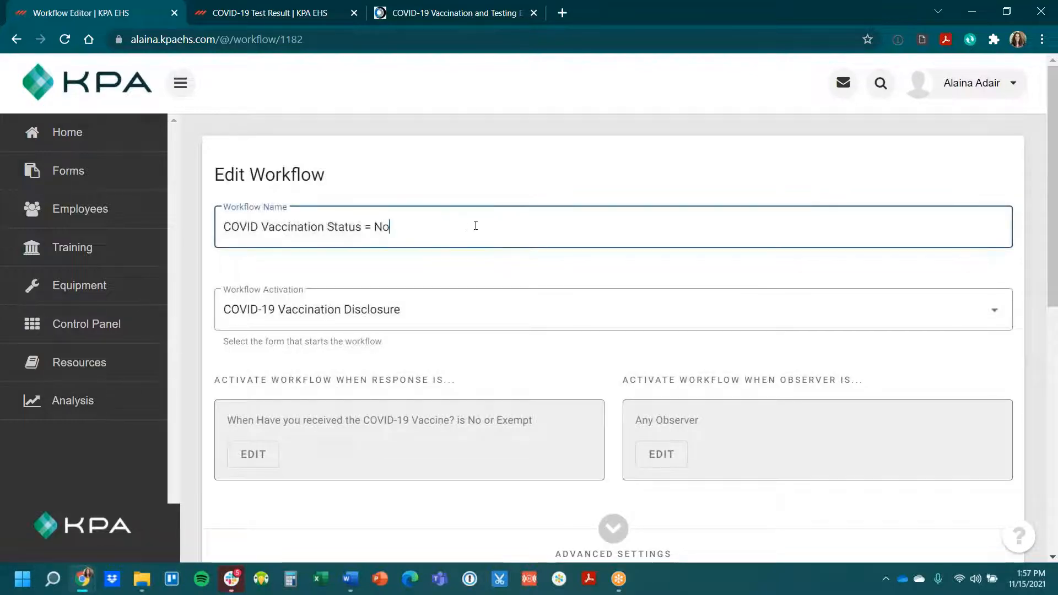
type("& Ex")
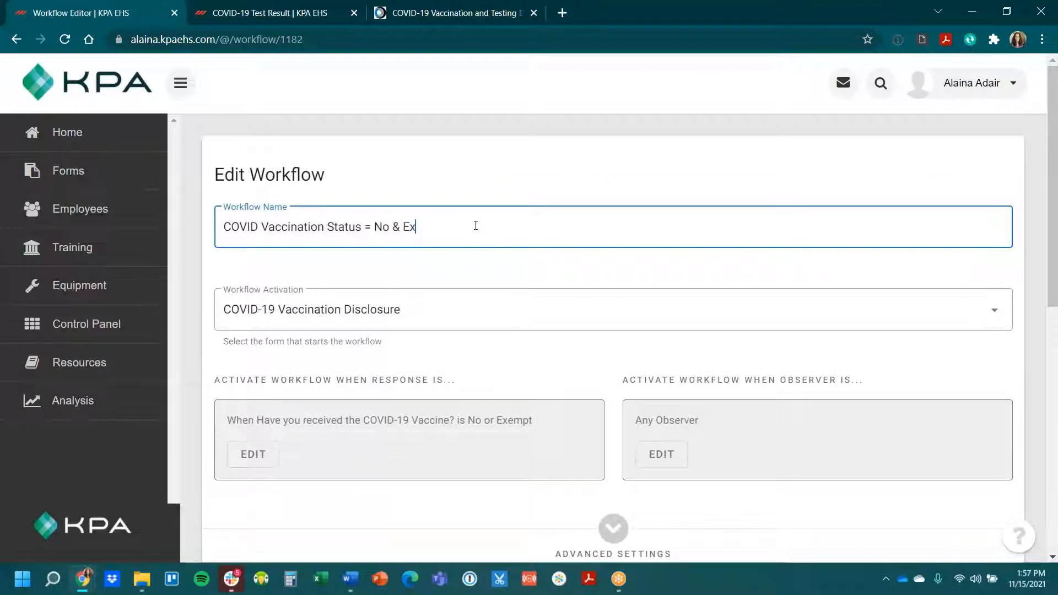
type("m")
key("BackSpace")
type("empt")
scroll(426, 411, "down", 7)
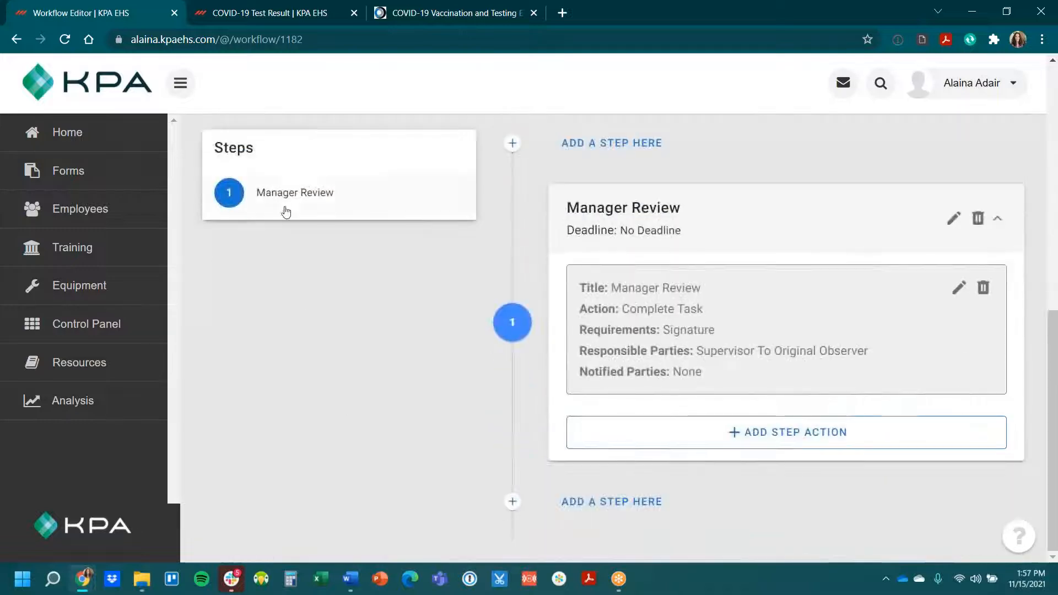
scroll(286, 212, "up", 2)
left_click(241, 153)
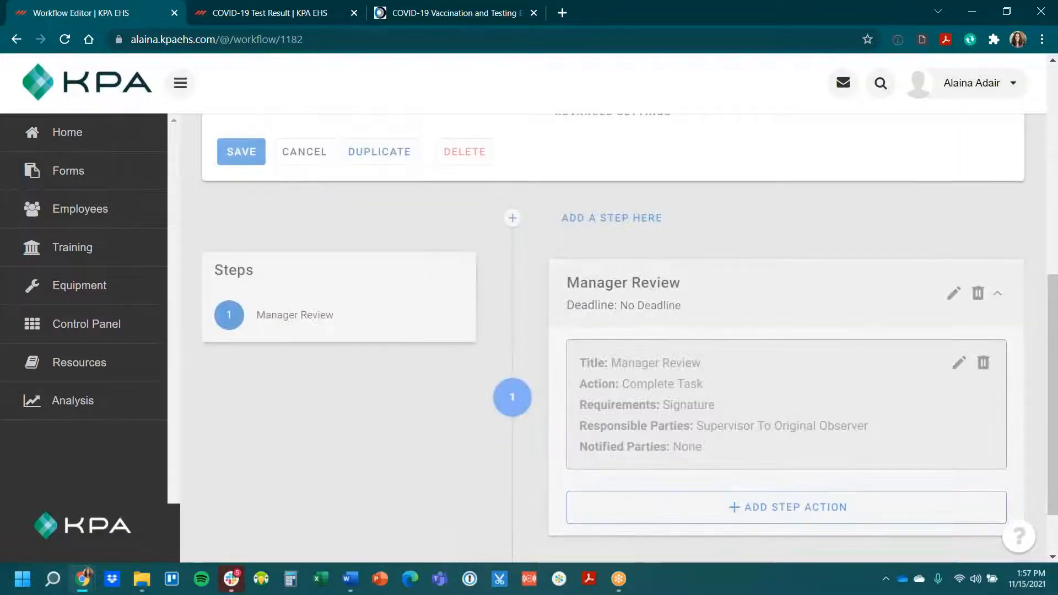
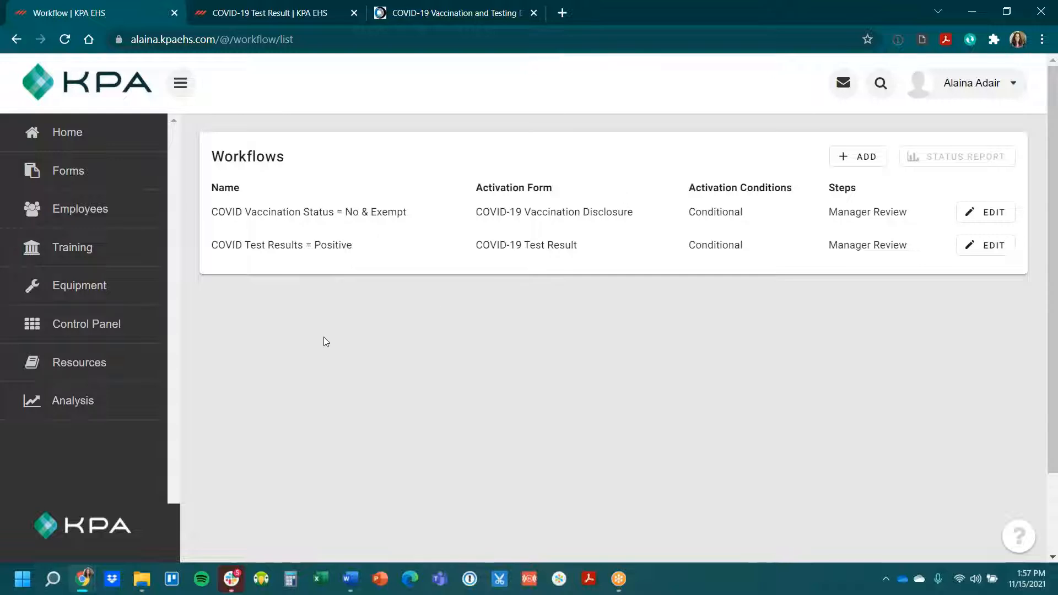
Step: Start a new scheduled task with the task message "COVID Disclosure"
left_click(58, 343)
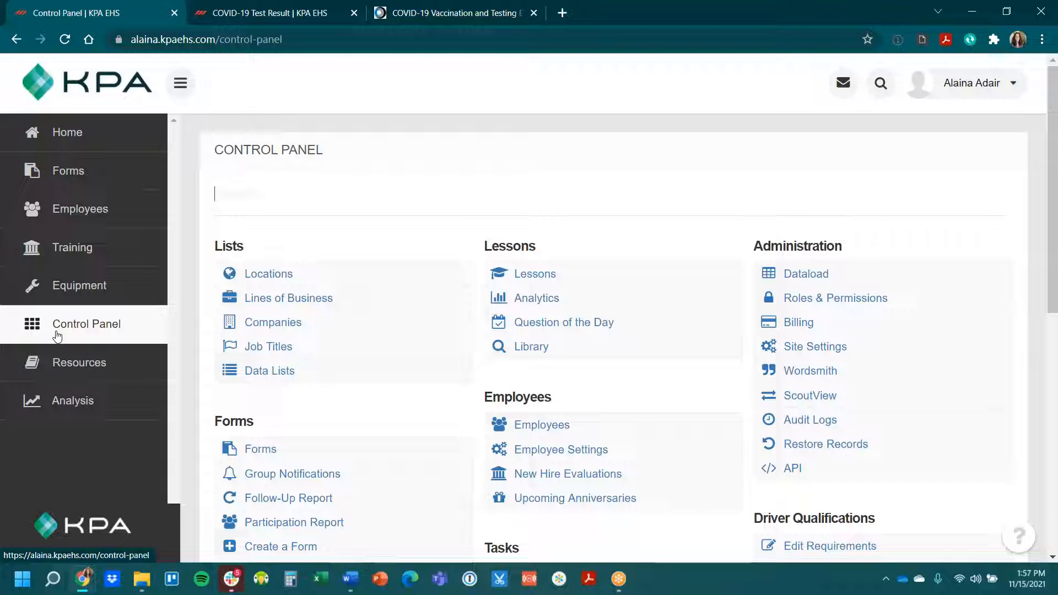
scroll(675, 293, "down", 5)
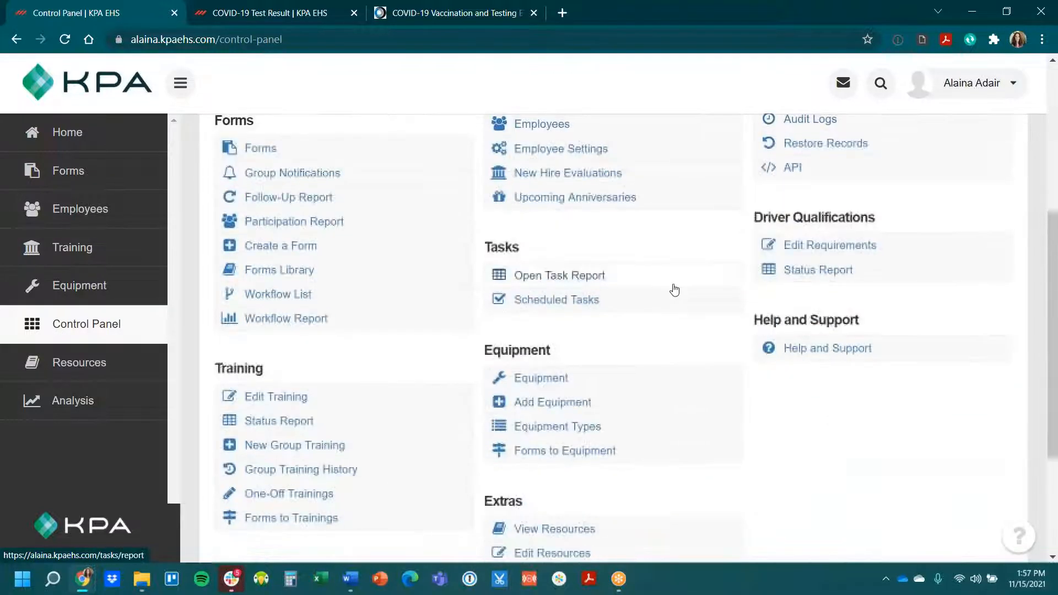
left_click(571, 309)
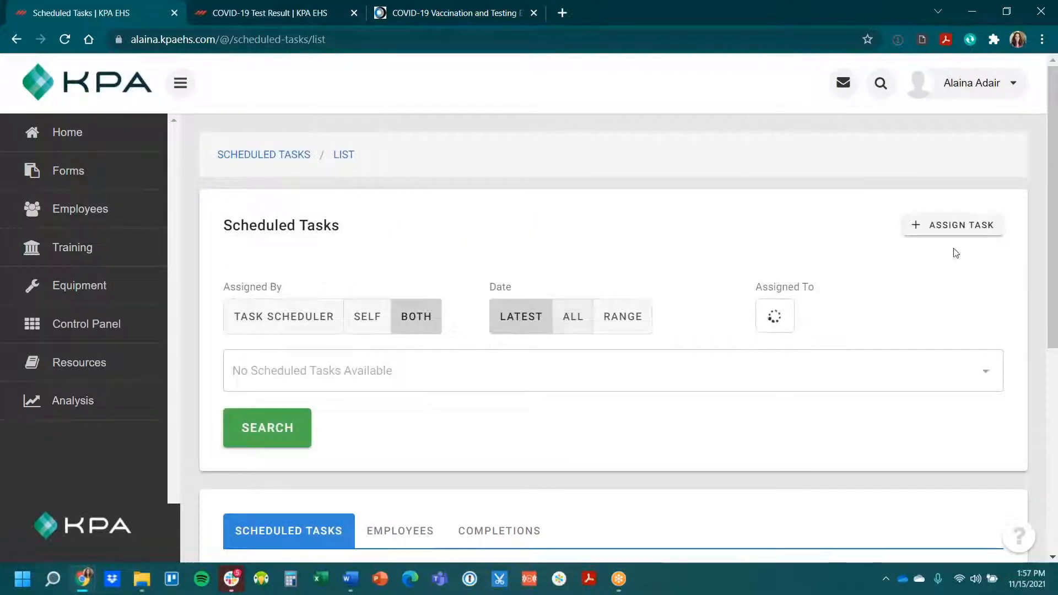
left_click(948, 229)
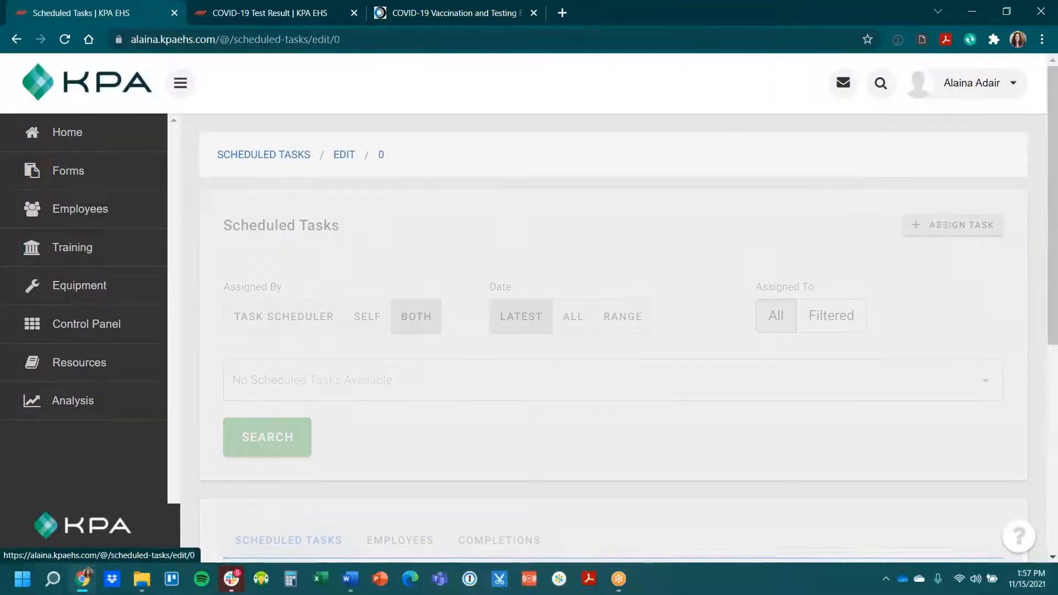
left_click(435, 264)
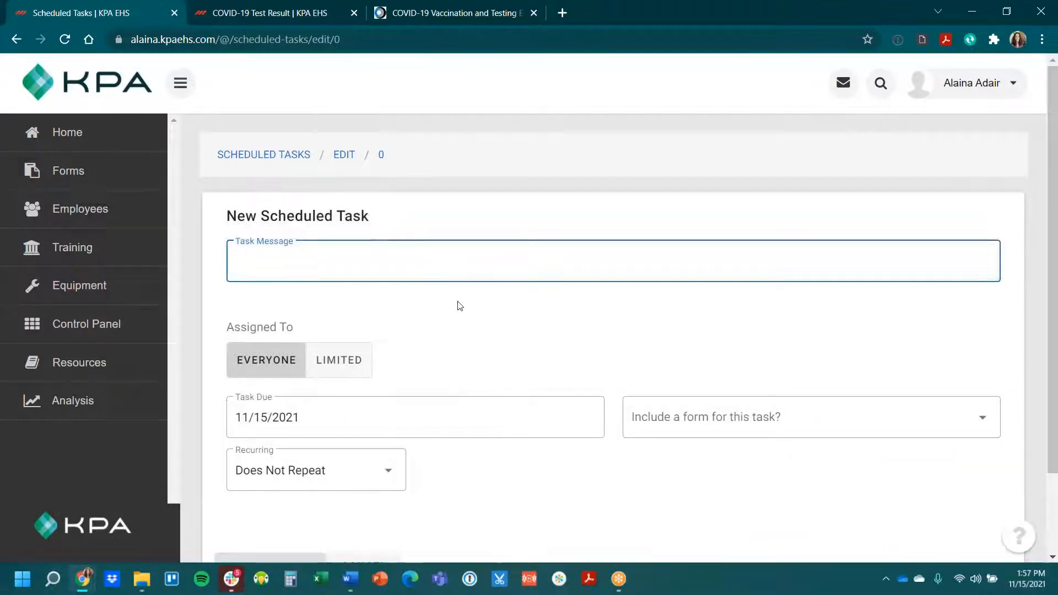
type("COVID ")
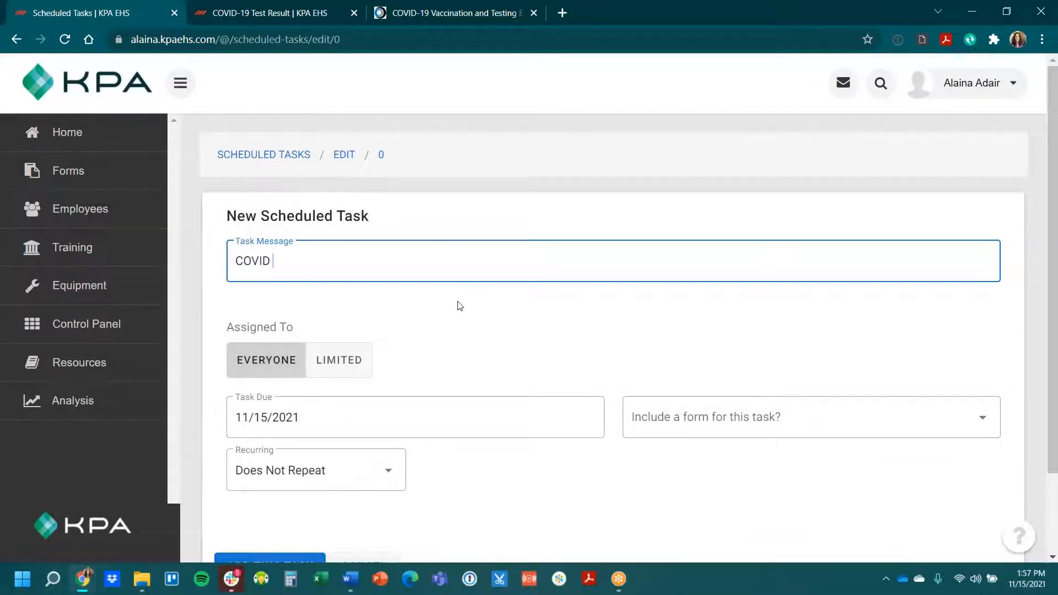
type("Disclosure")
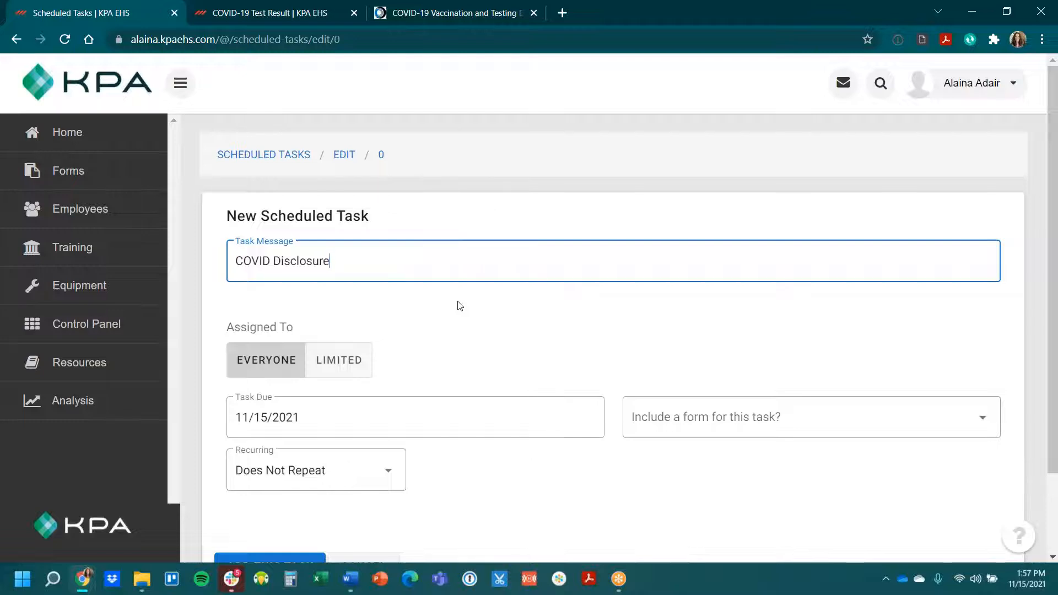
left_click(436, 332)
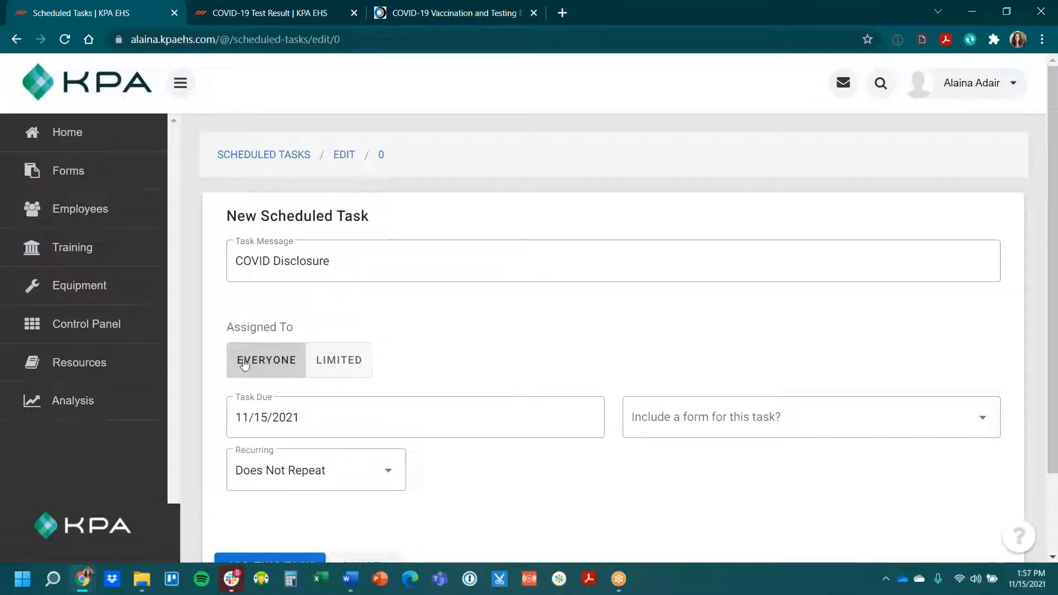
Step: Set the COVID Disclosure task's due date to 11/15/2021
left_click(340, 424)
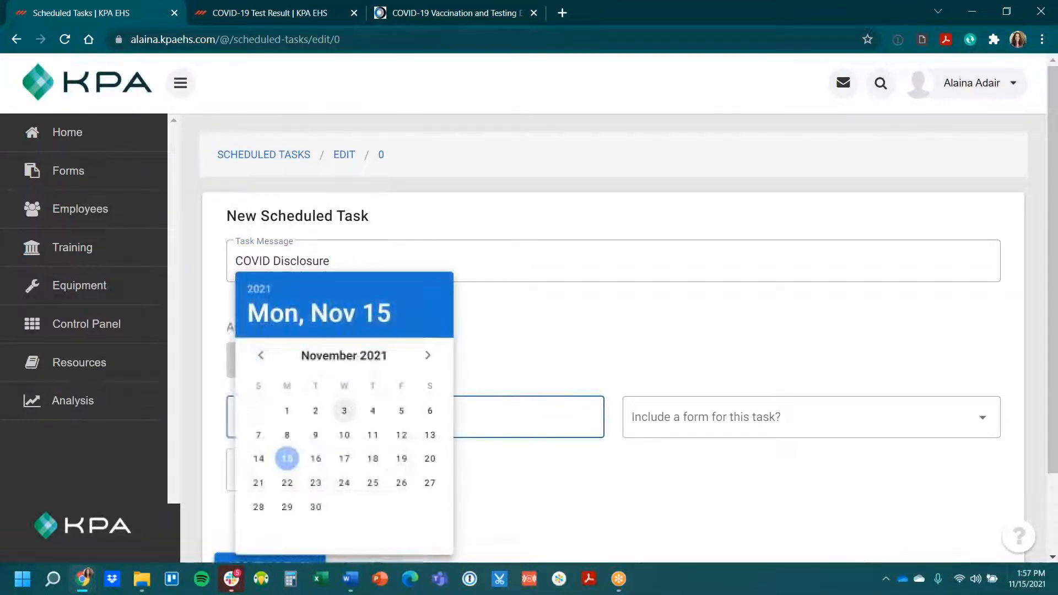
left_click(292, 466)
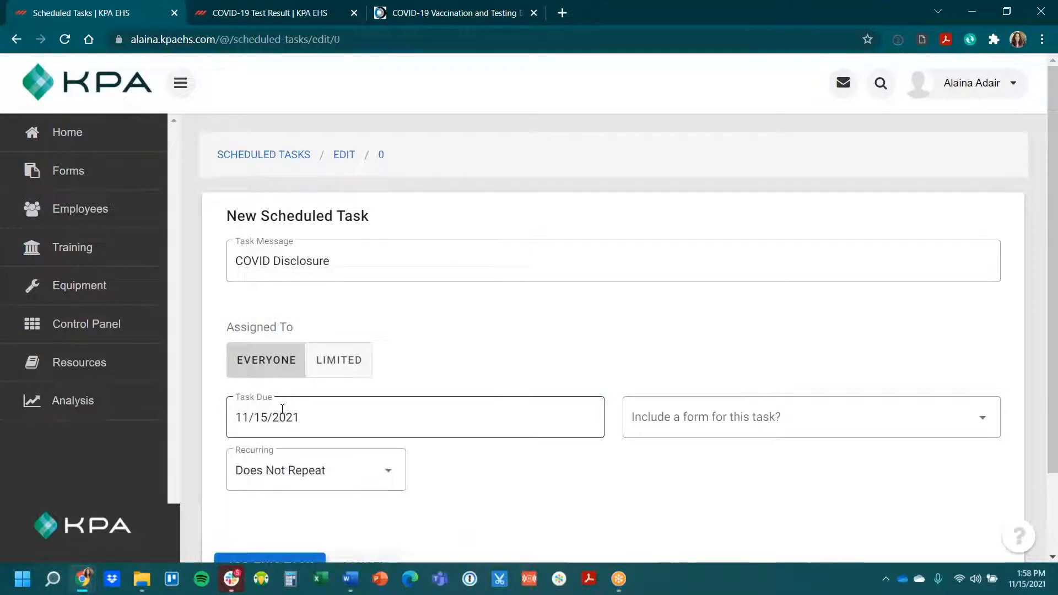
left_click(282, 409)
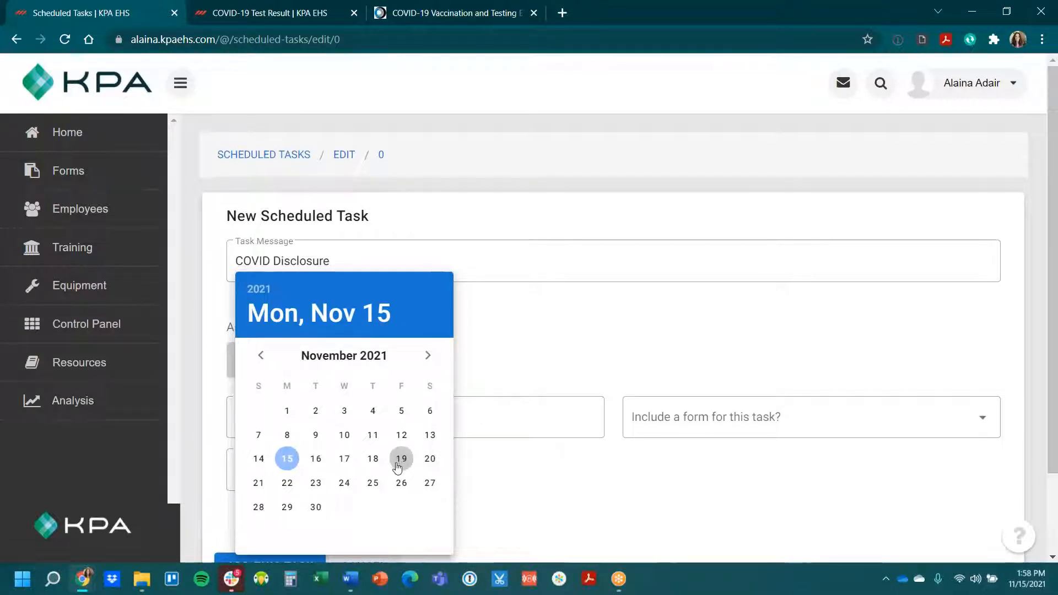
left_click(286, 458)
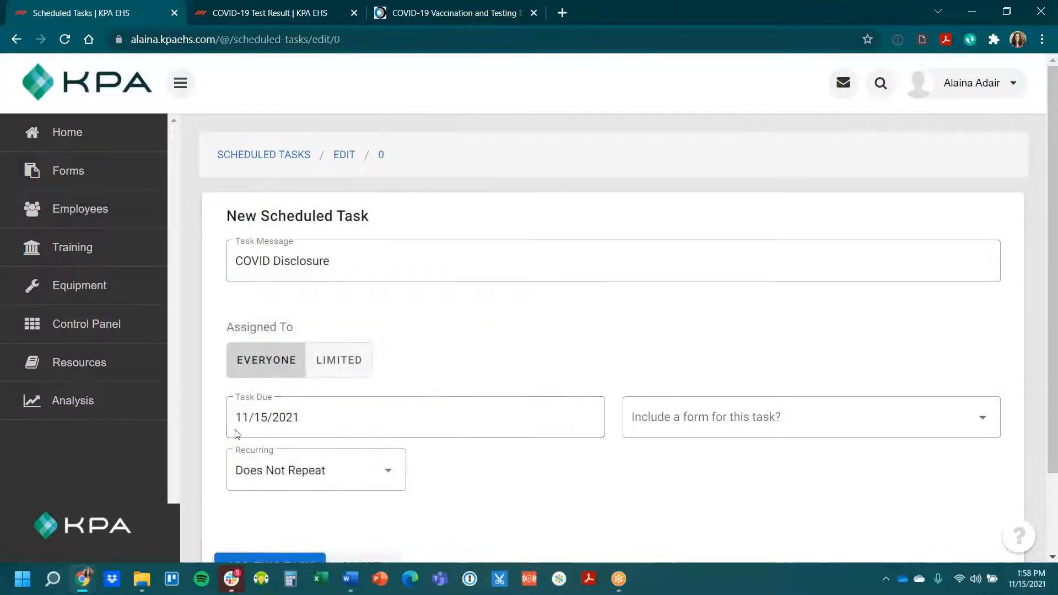
Step: Include the COVID-19 Vaccination Disclosure form in the task and add the task to the schedule
scroll(504, 385, "down", 2)
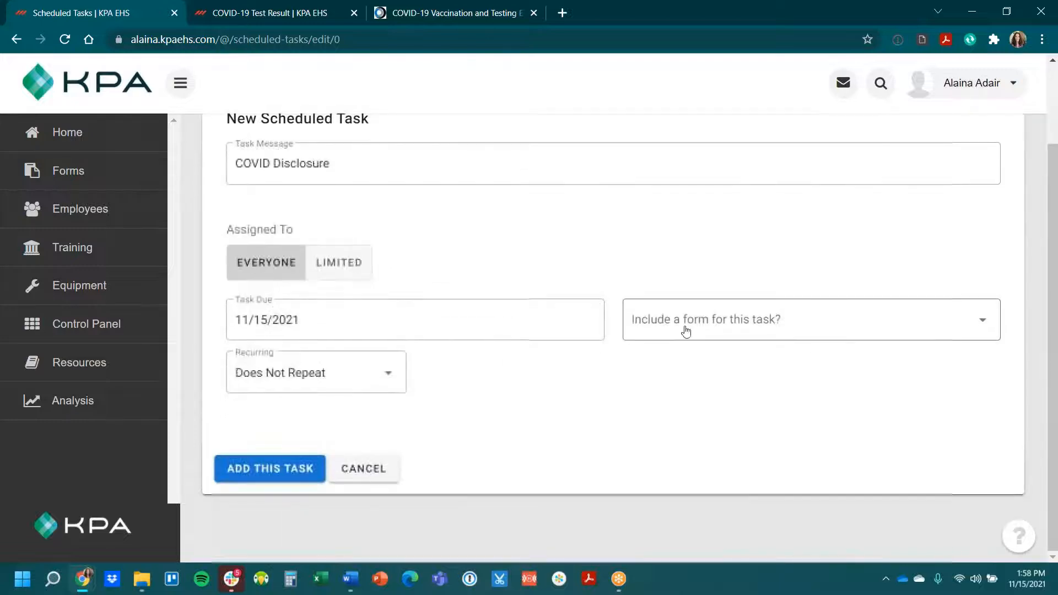
left_click(716, 325)
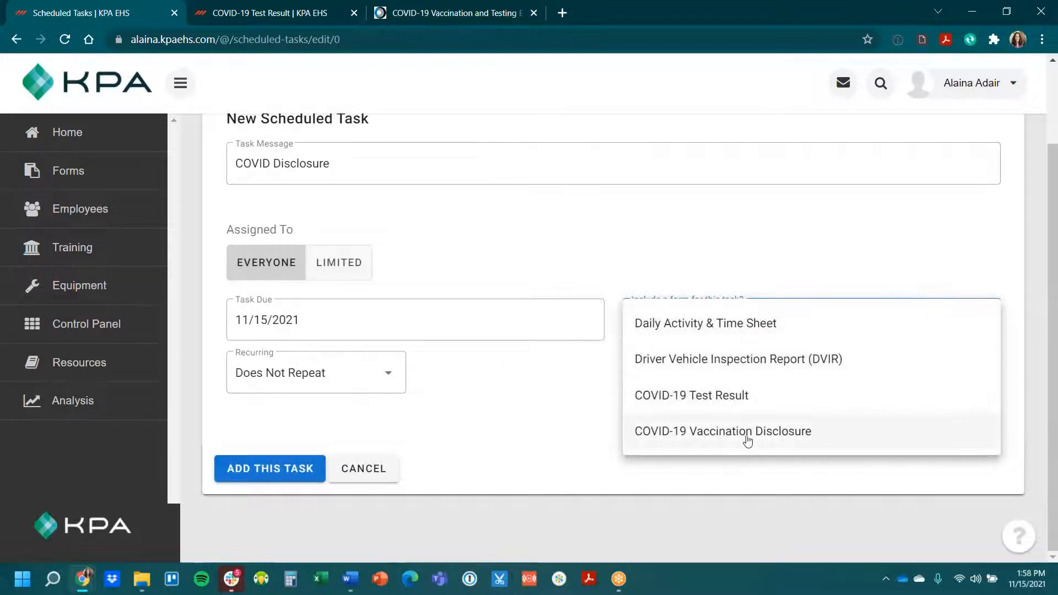
left_click(767, 437)
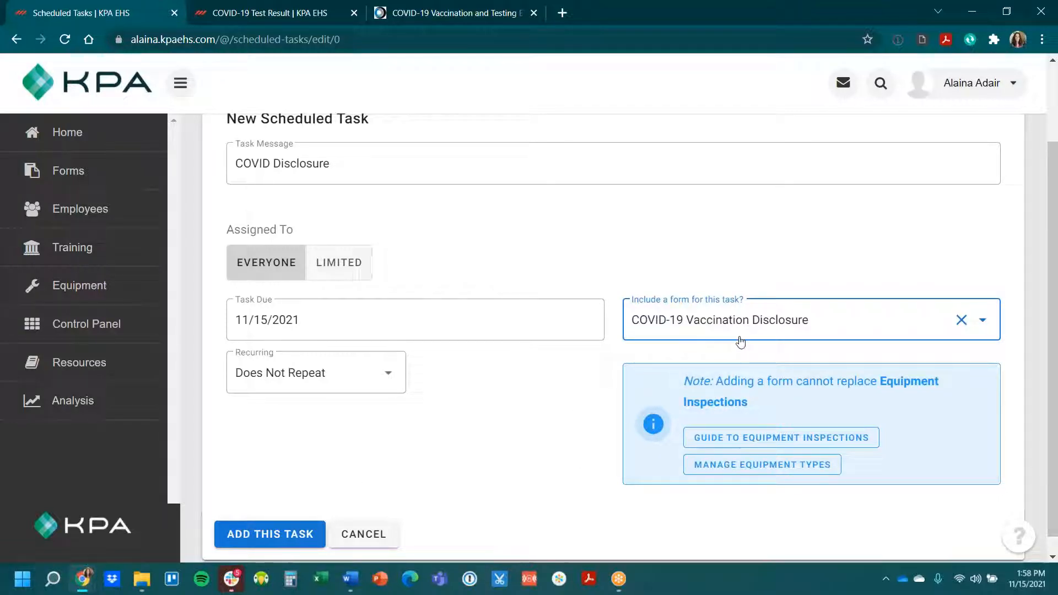
scroll(386, 458, "down", 1)
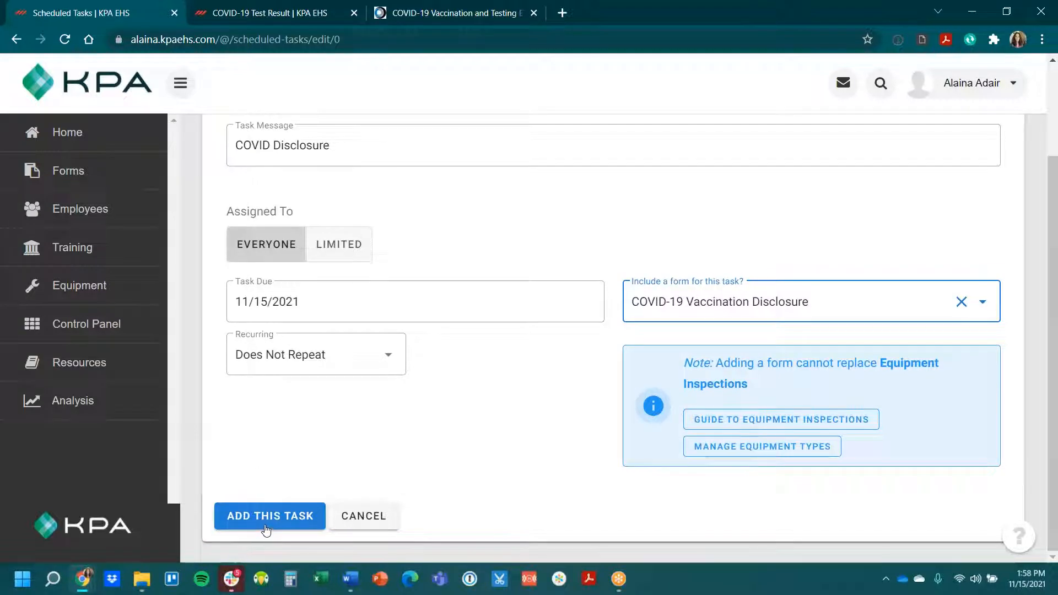
left_click(266, 529)
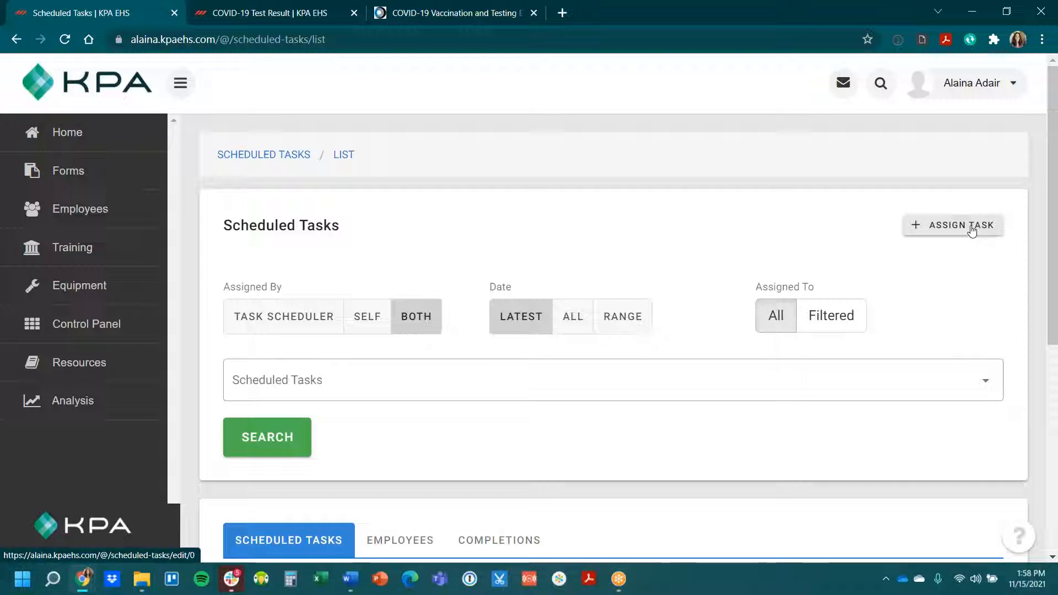
Step: Start another scheduled task with the task message "Weekly COVID Testing"
left_click(972, 231)
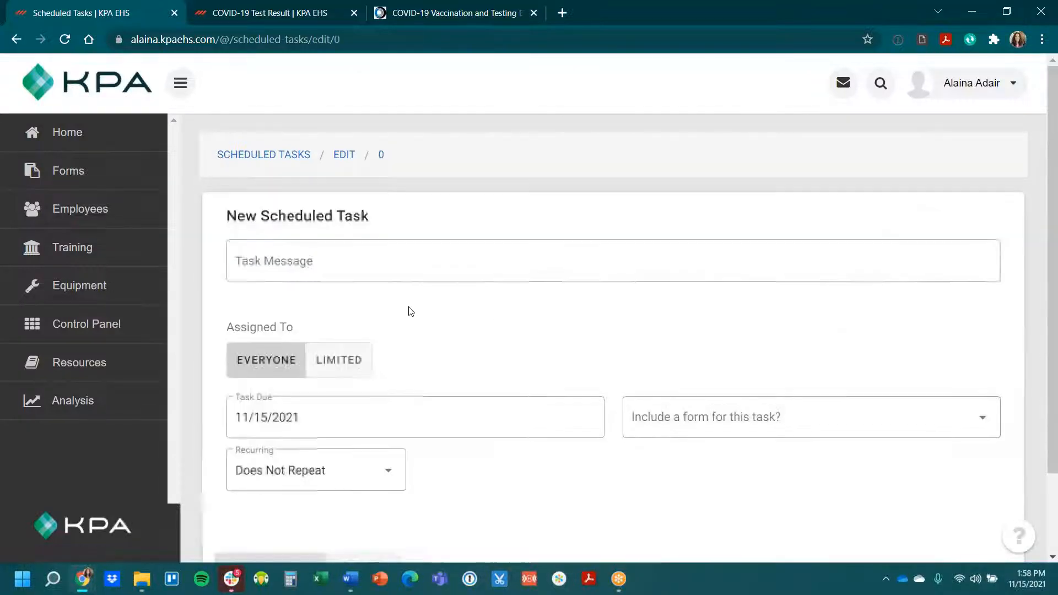
left_click(397, 257)
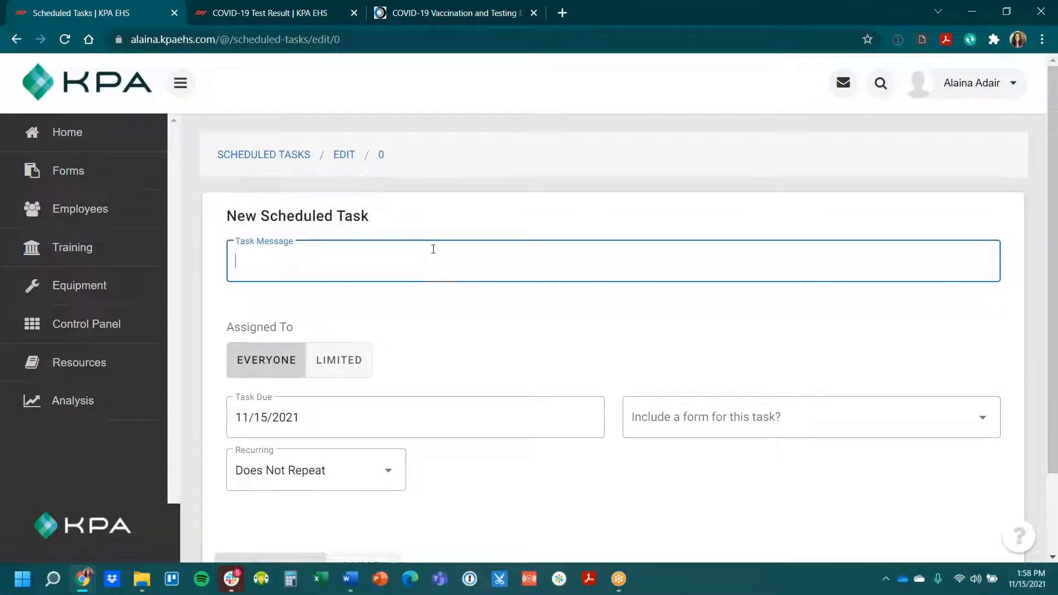
type("WEekly")
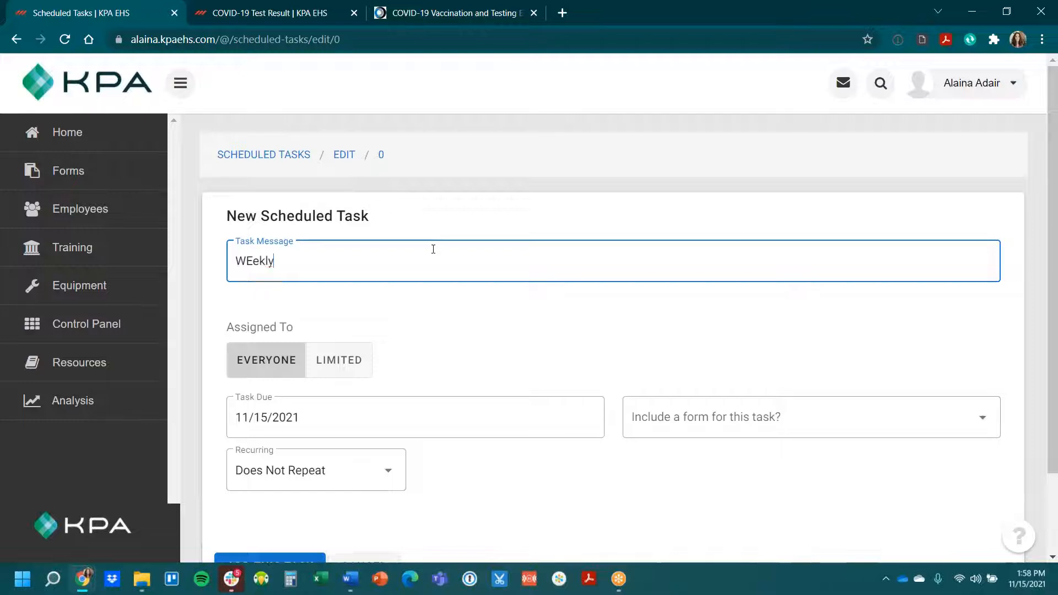
key("BackSpace")
key("BackSpace")
type("eekly COVID Testing")
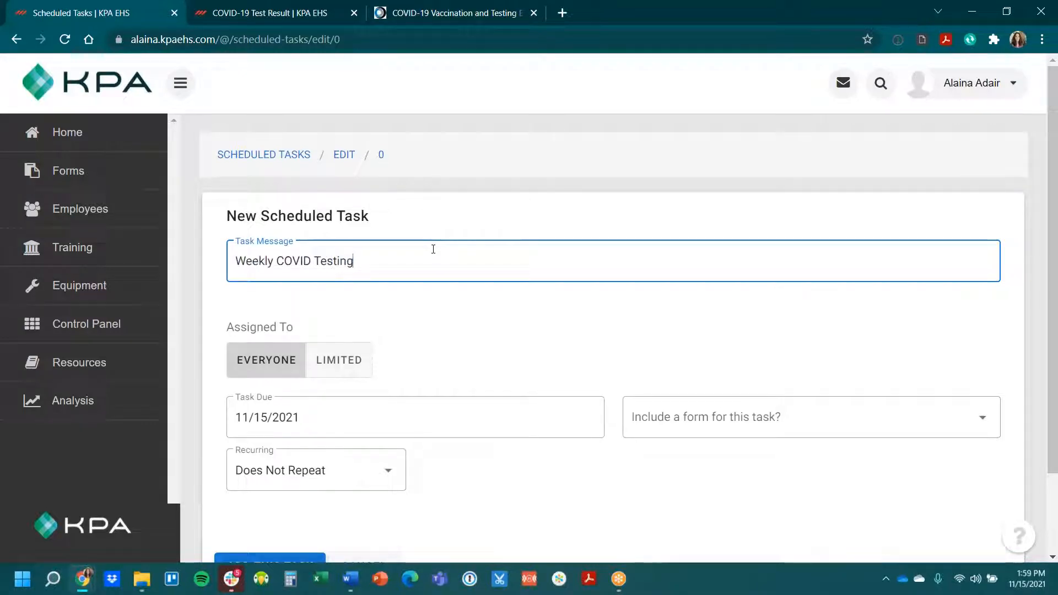
Step: Limit the weekly testing task's assignment to employees whose Employee Vaccination Status is Unvaccinated
scroll(465, 338, "down", 2)
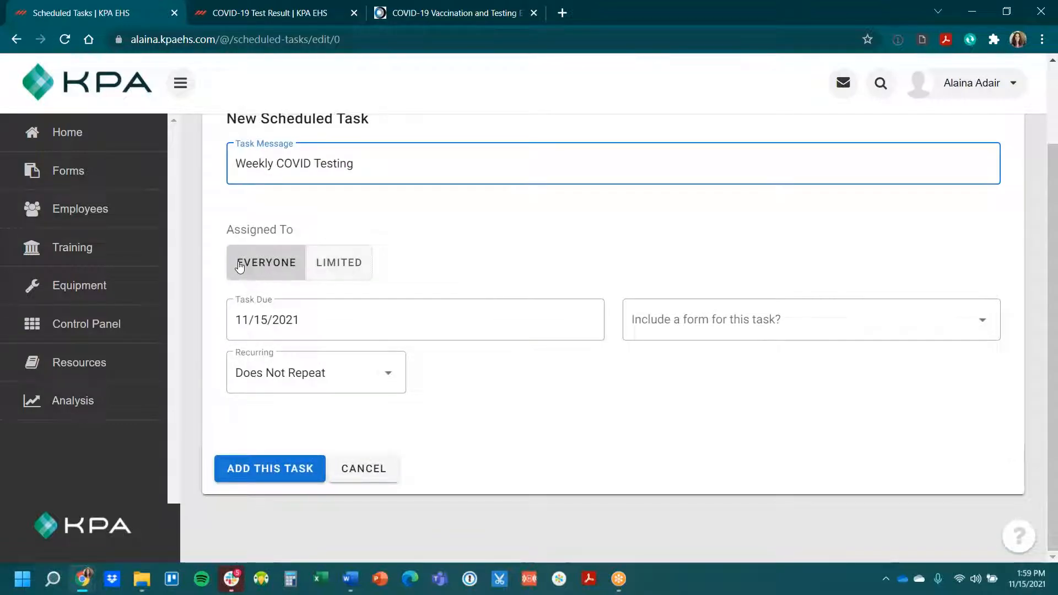
left_click(329, 273)
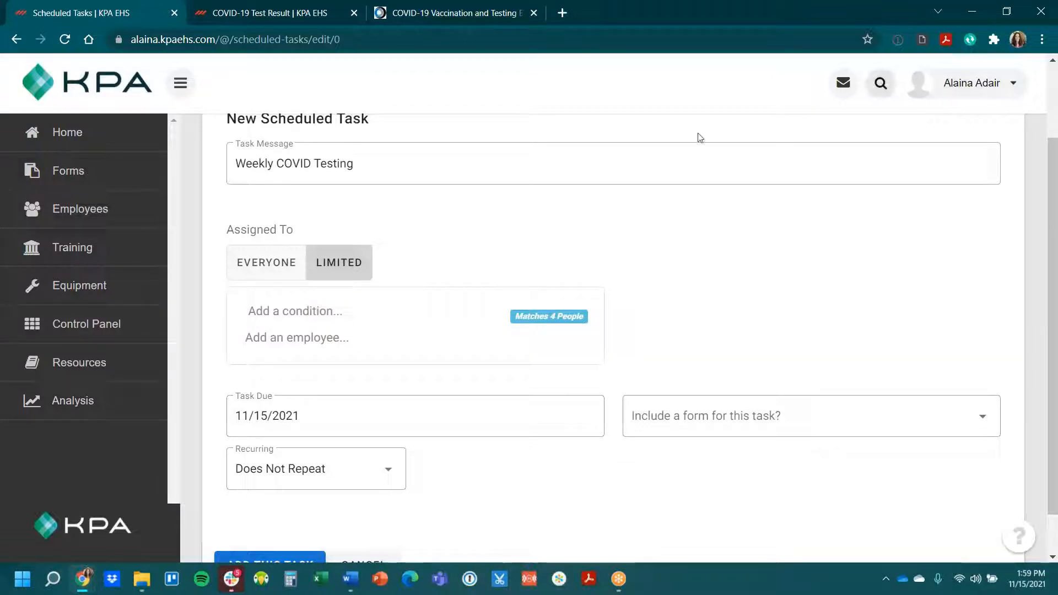
left_click(290, 321)
left_click(305, 359)
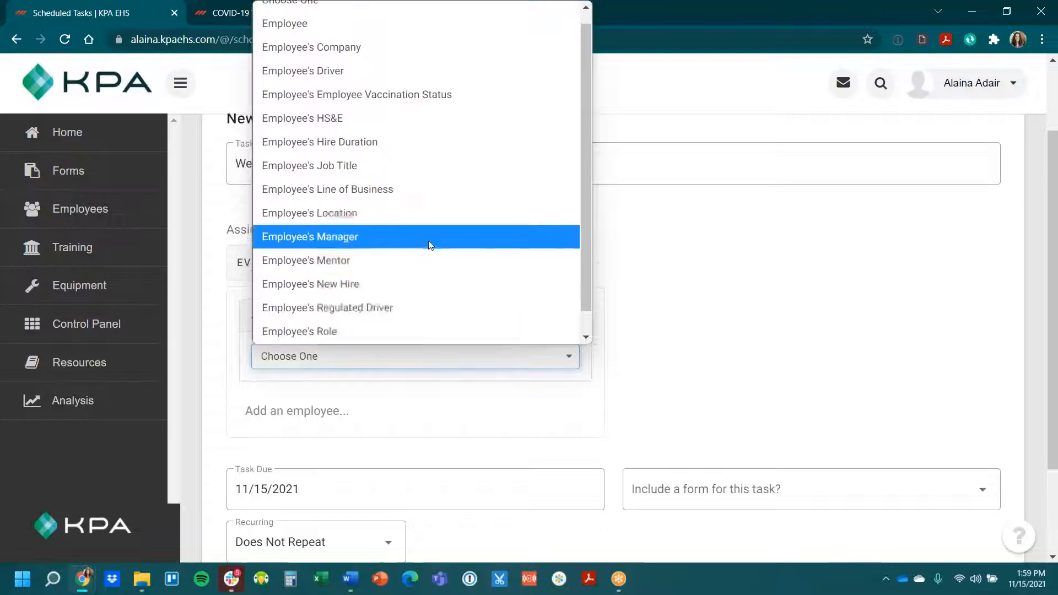
scroll(419, 276, "down", 1)
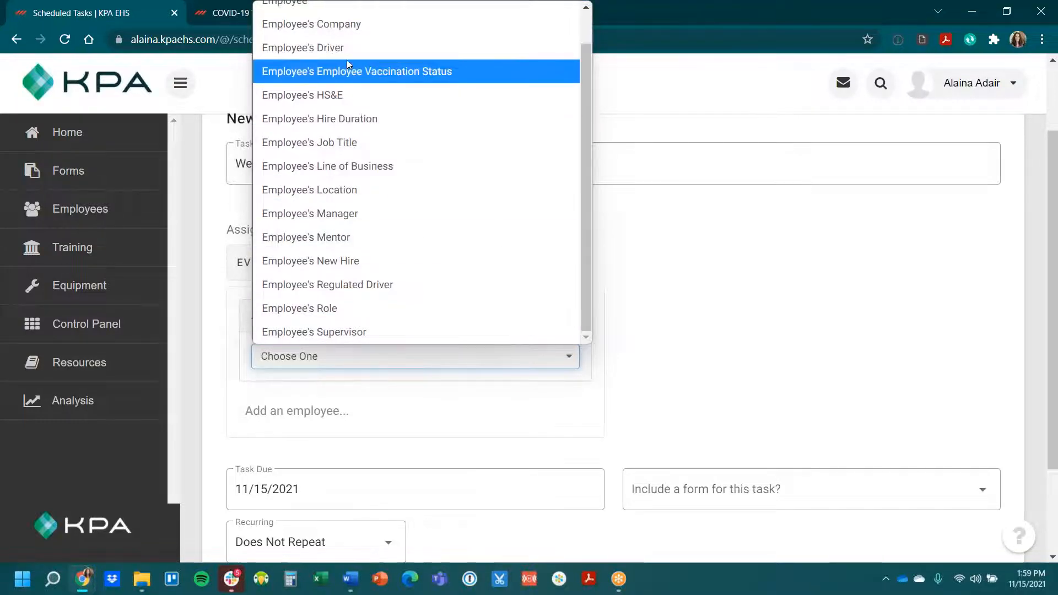
left_click(465, 81)
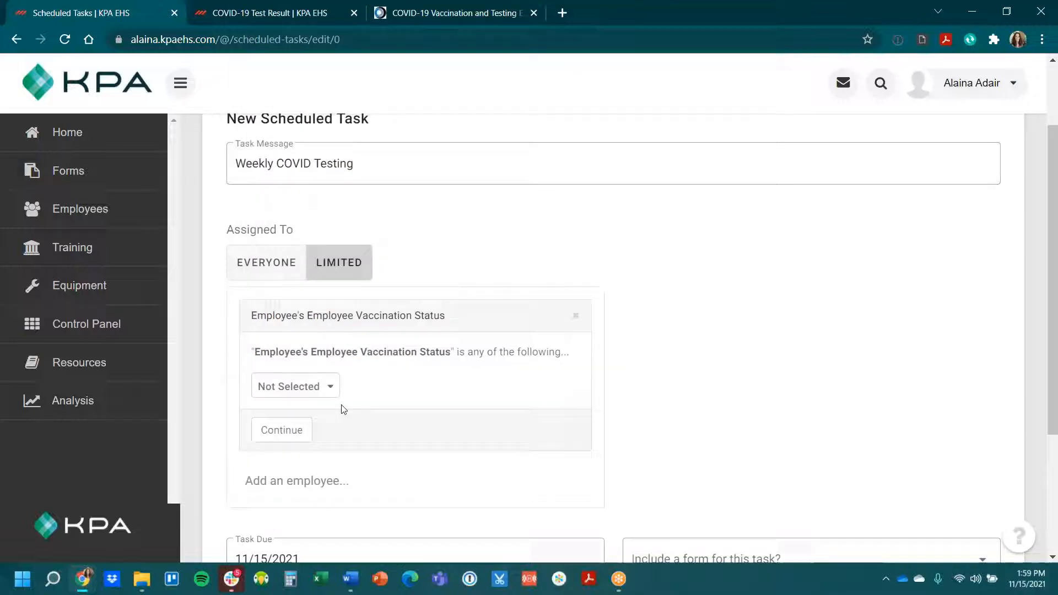
left_click(309, 385)
left_click(338, 467)
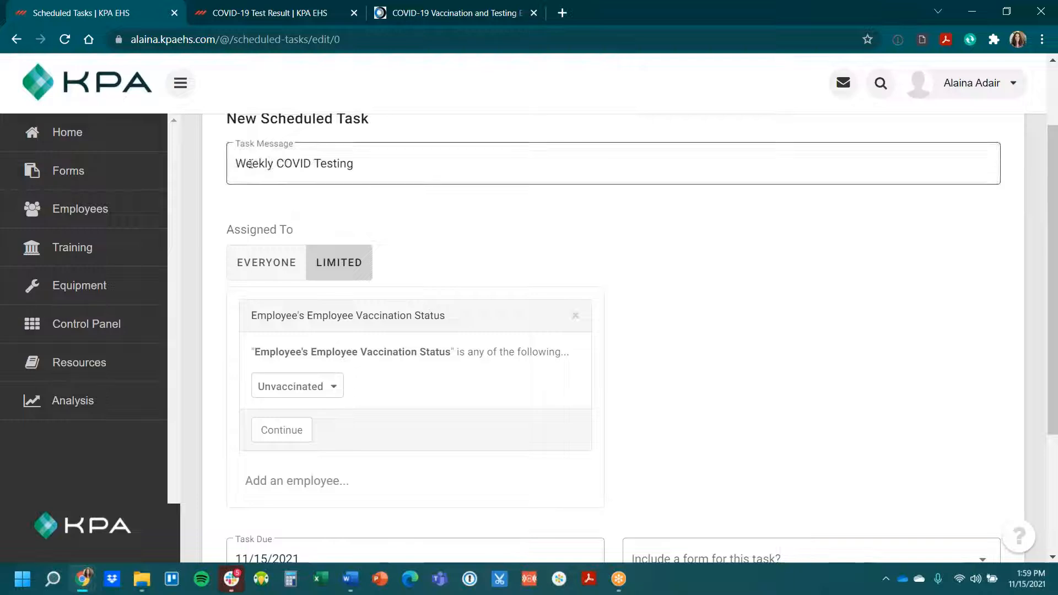
left_click(287, 439)
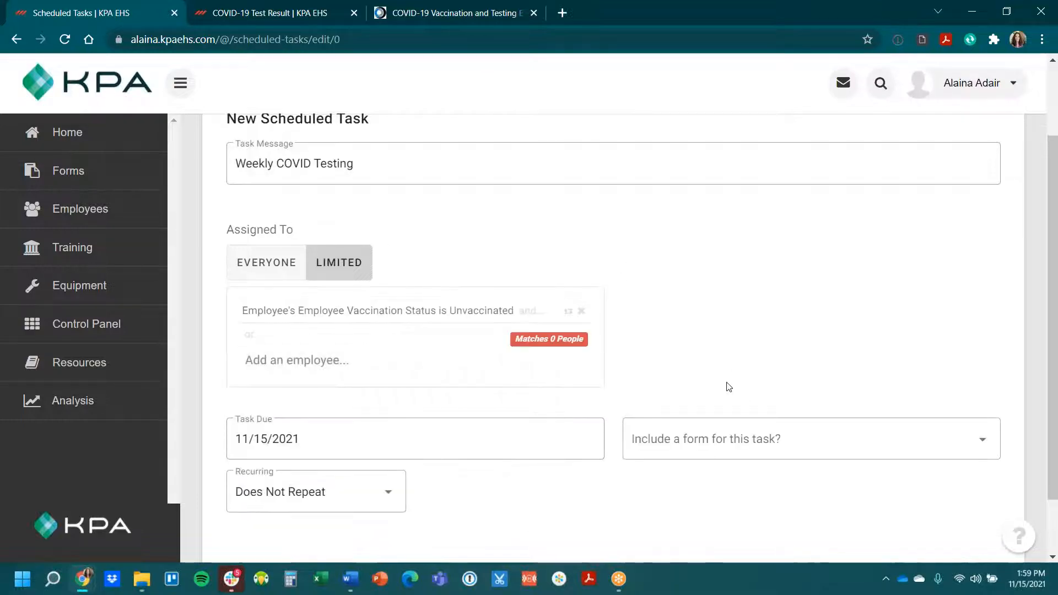
Step: Include the COVID-19 Test Result form in the weekly testing task
scroll(718, 356, "down", 2)
left_click(746, 372)
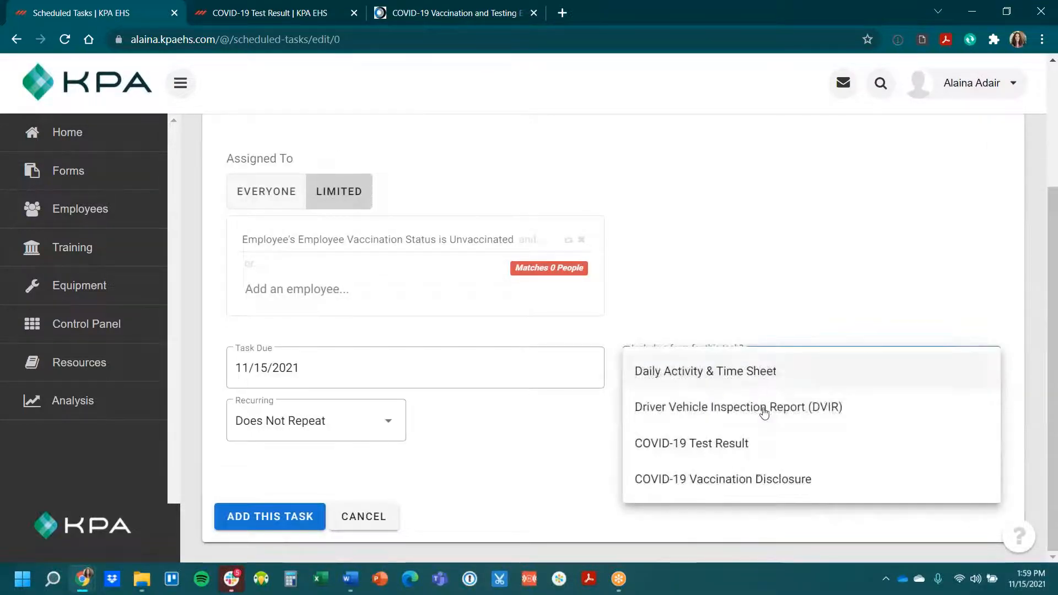
left_click(716, 449)
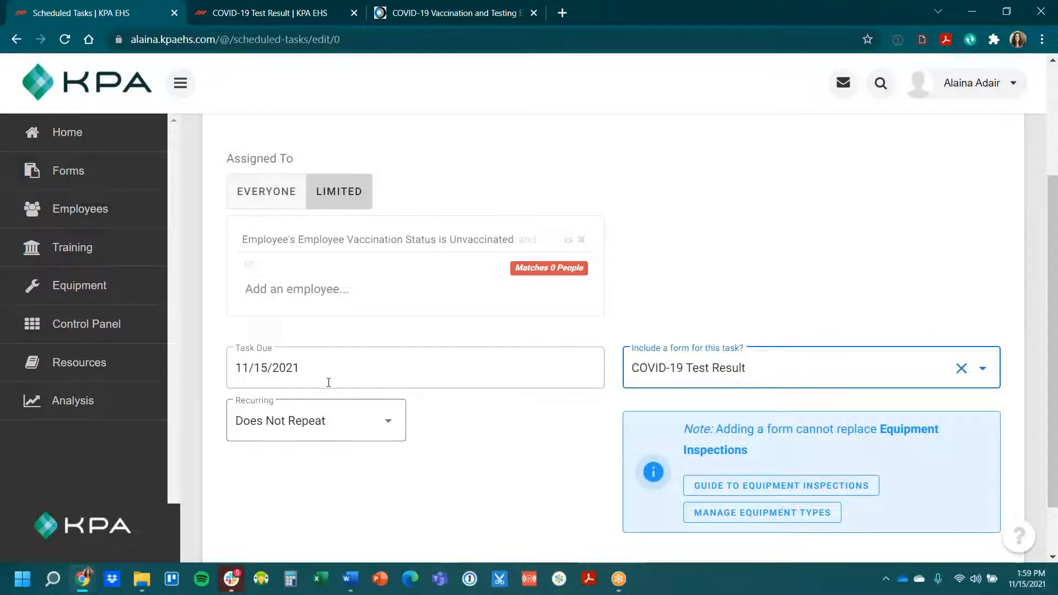
Step: Make the weekly testing task recurring with a Weekly frequency and Day of Week timing
left_click(309, 426)
scroll(310, 427, "down", 1)
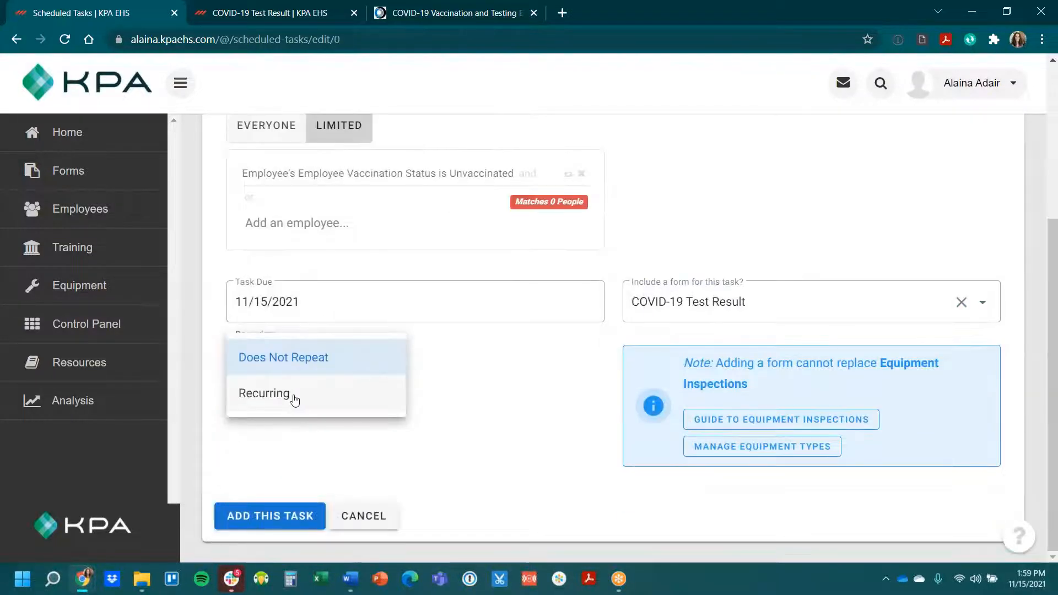
left_click(295, 400)
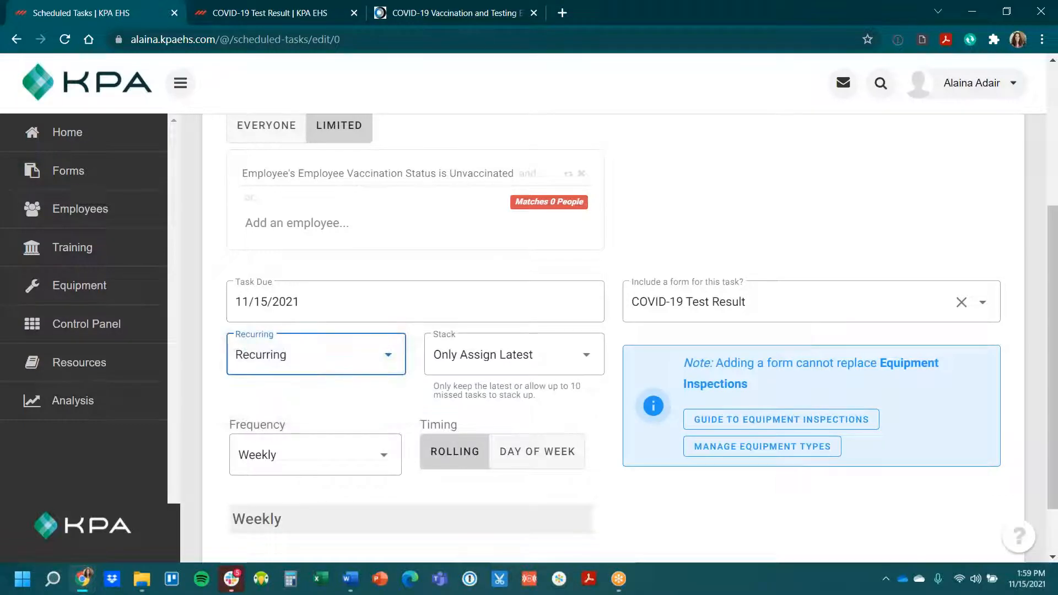
scroll(282, 410, "down", 1)
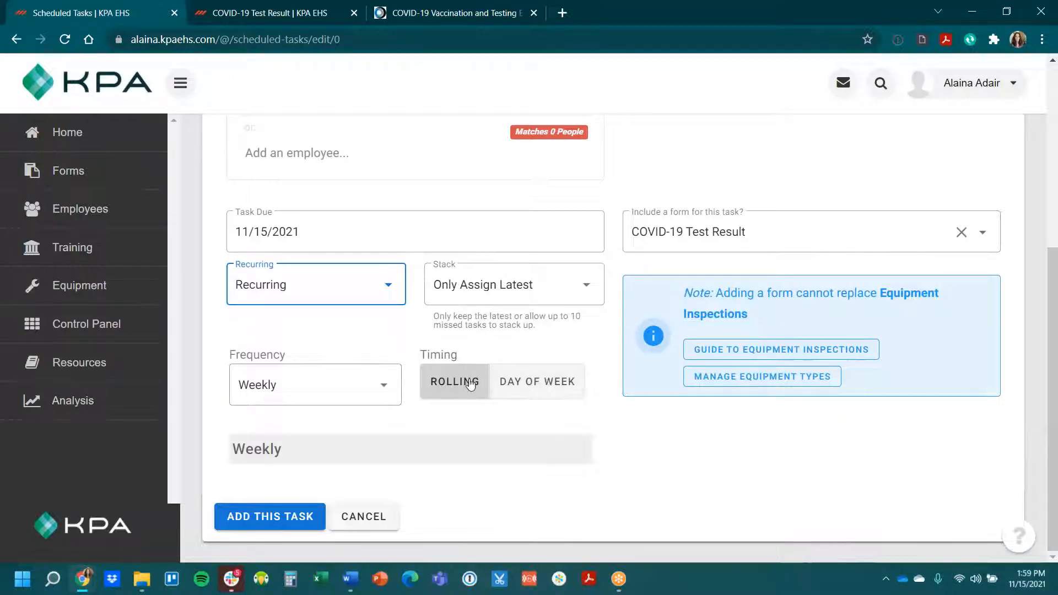
left_click(532, 383)
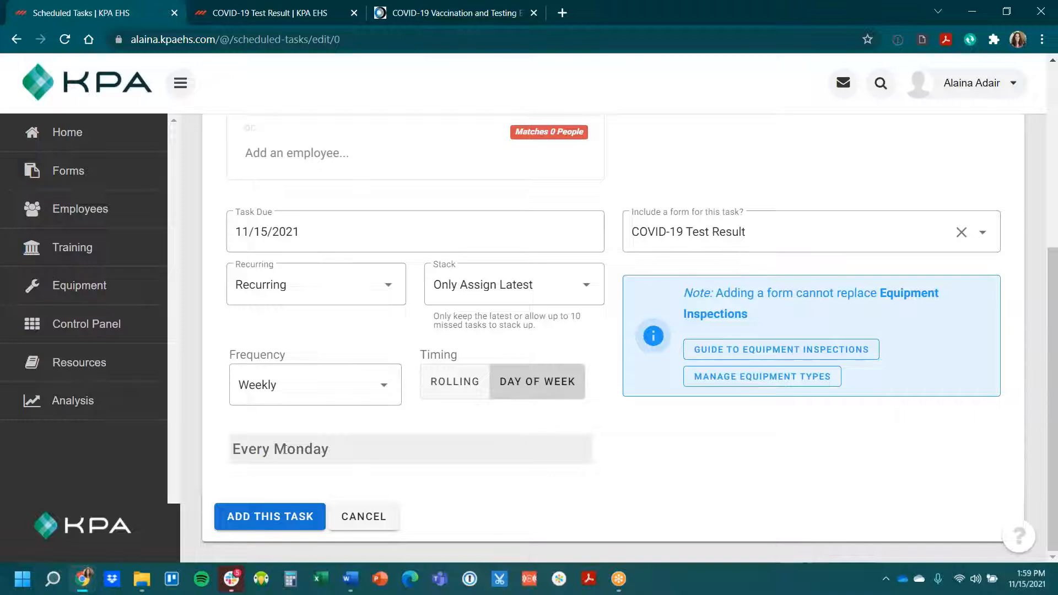
Step: Try 11/16/2021 as the weekly testing task's due date and return it to 11/15/2021
left_click(347, 234)
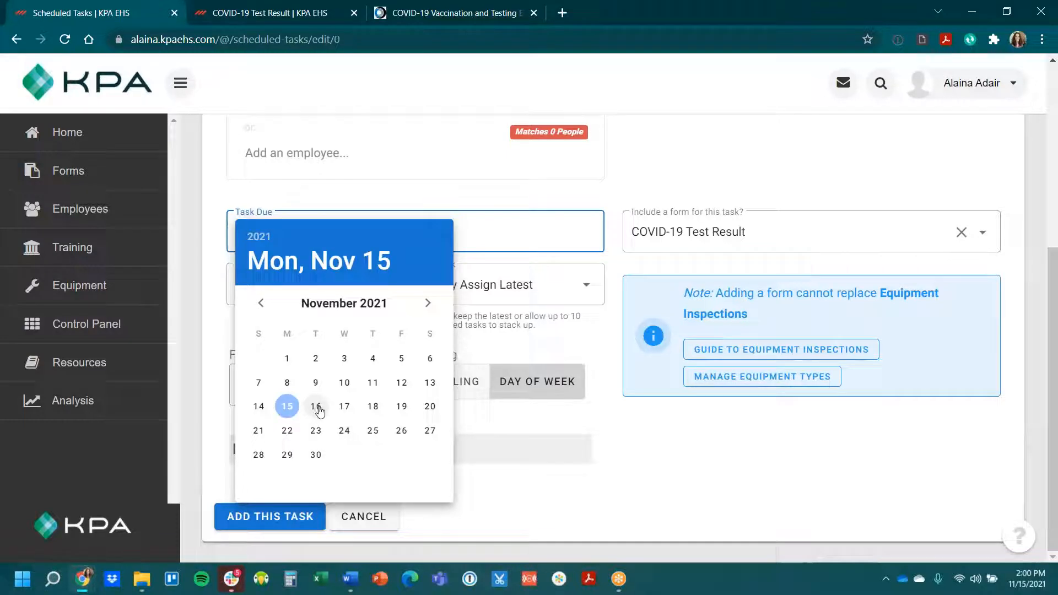
left_click(317, 409)
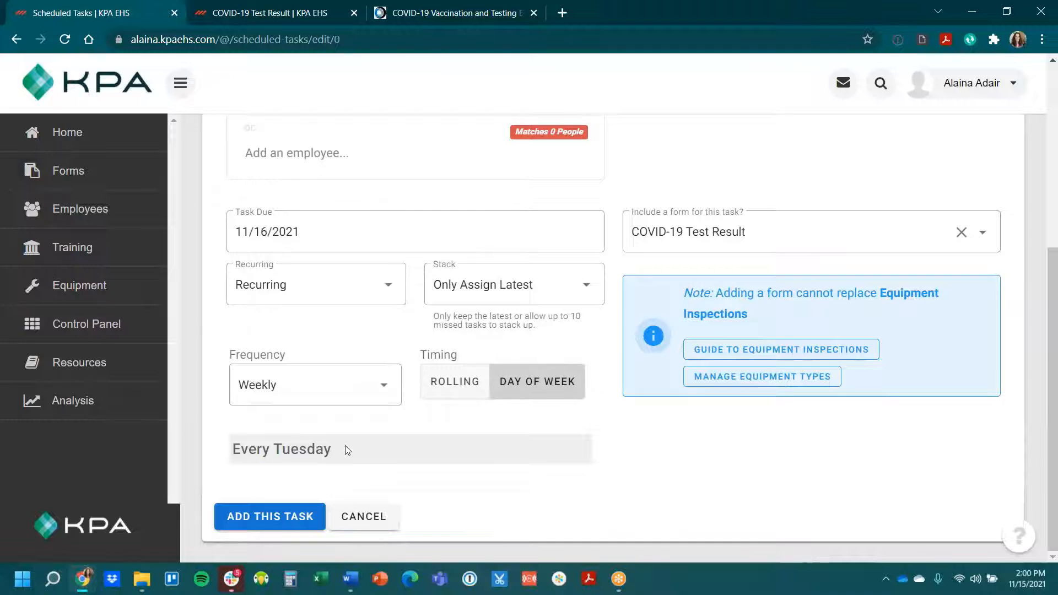
left_click(392, 230)
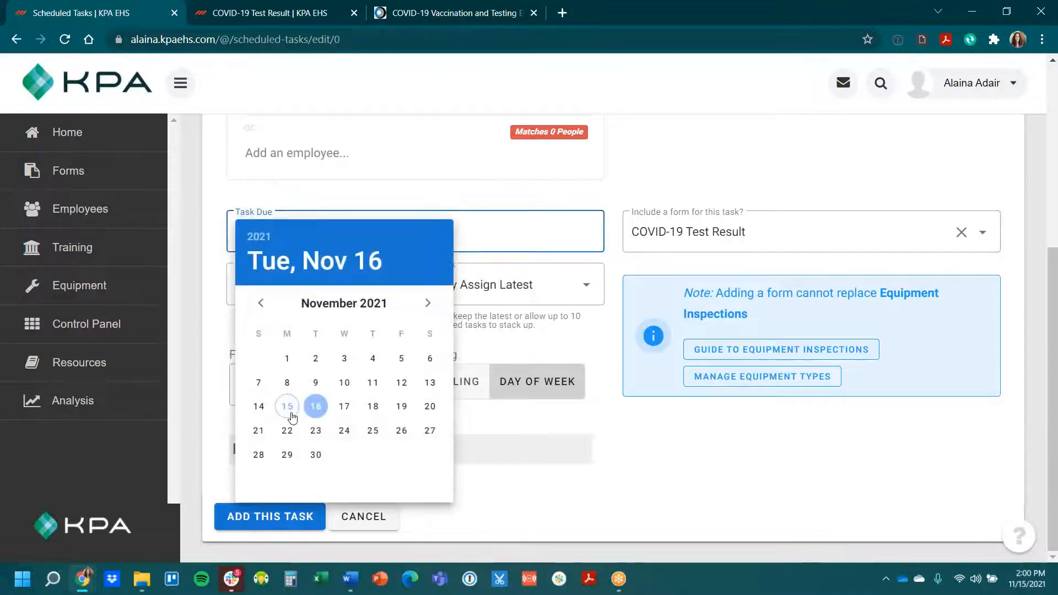
left_click(289, 411)
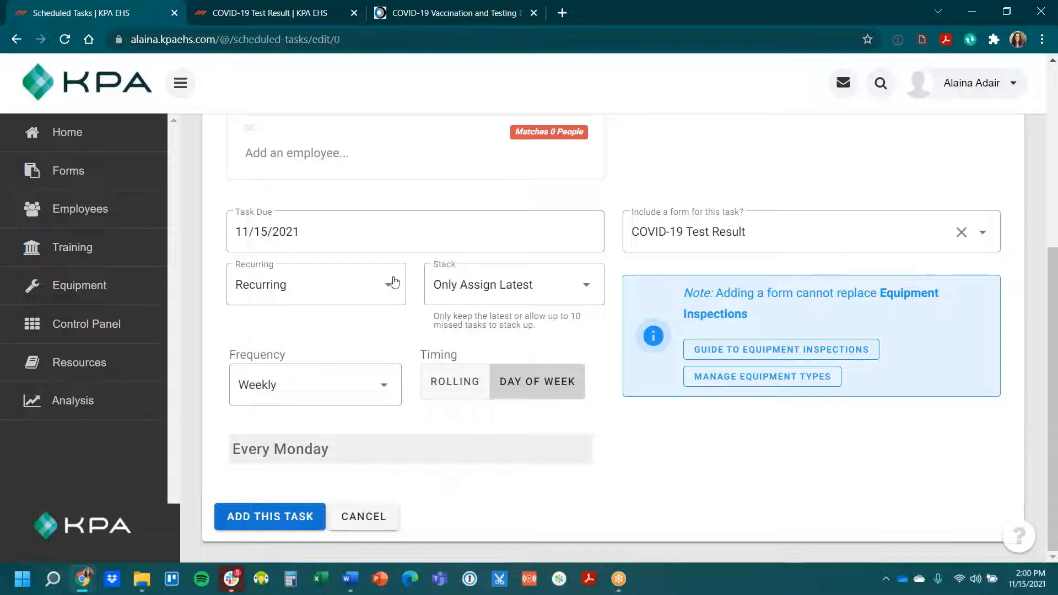
Step: Review the weekly testing task's settings and add the task to the schedule
left_click(262, 518)
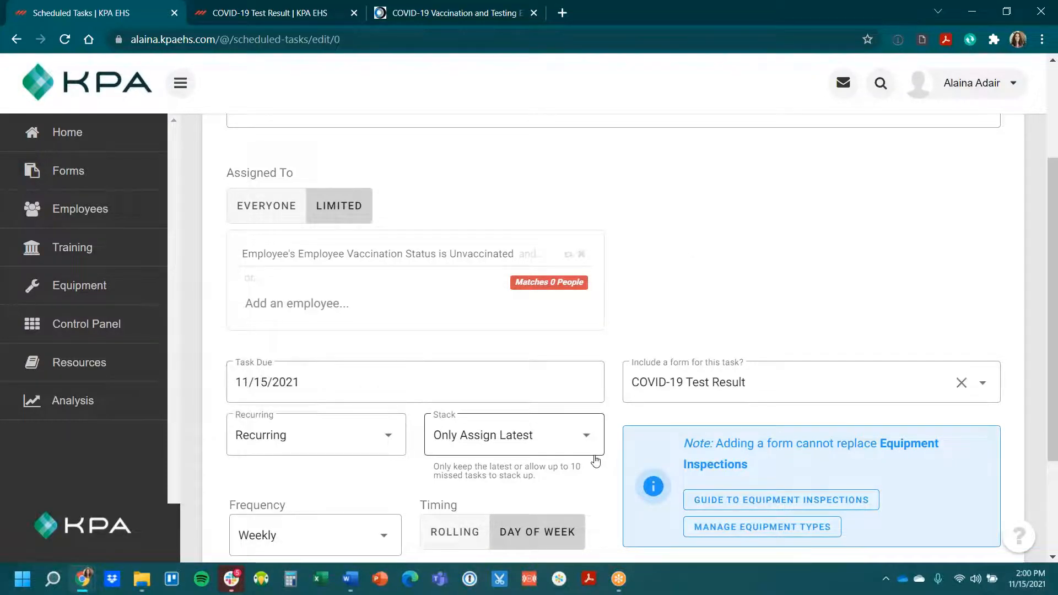
scroll(595, 461, "up", 3)
scroll(458, 394, "down", 3)
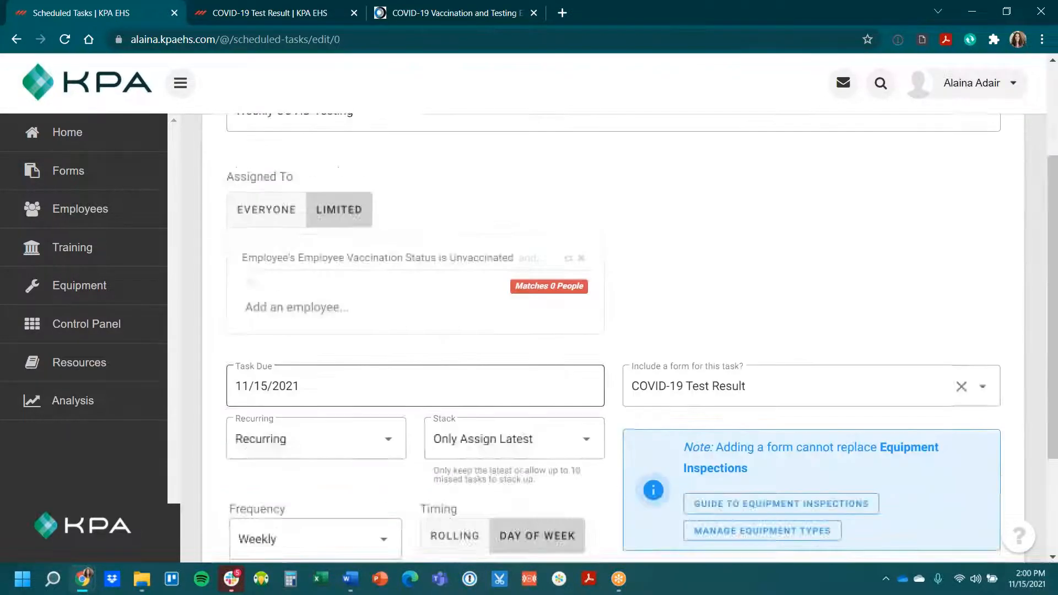
scroll(456, 401, "down", 3)
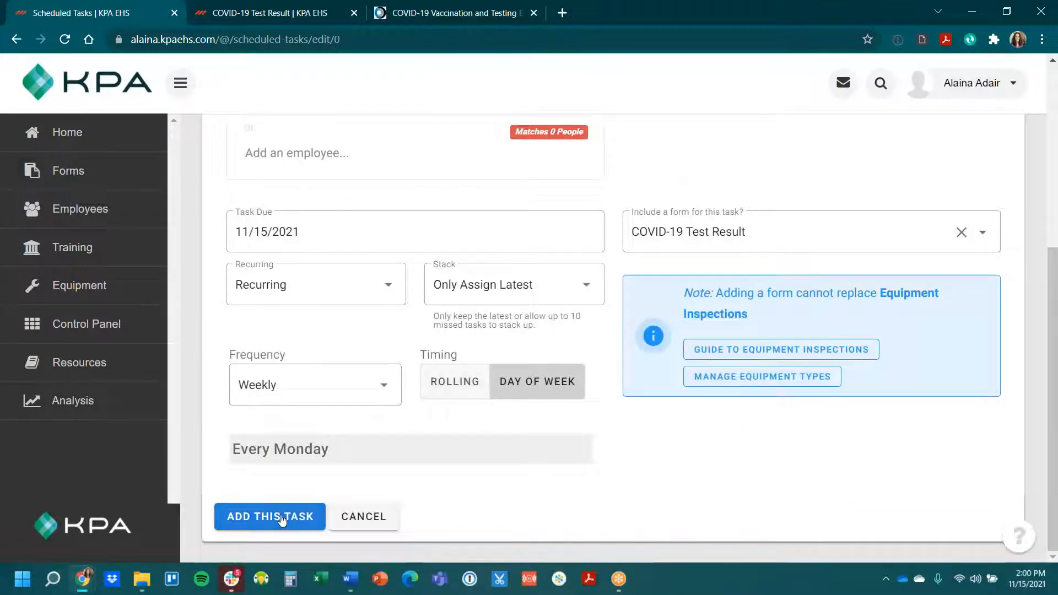
left_click(282, 518)
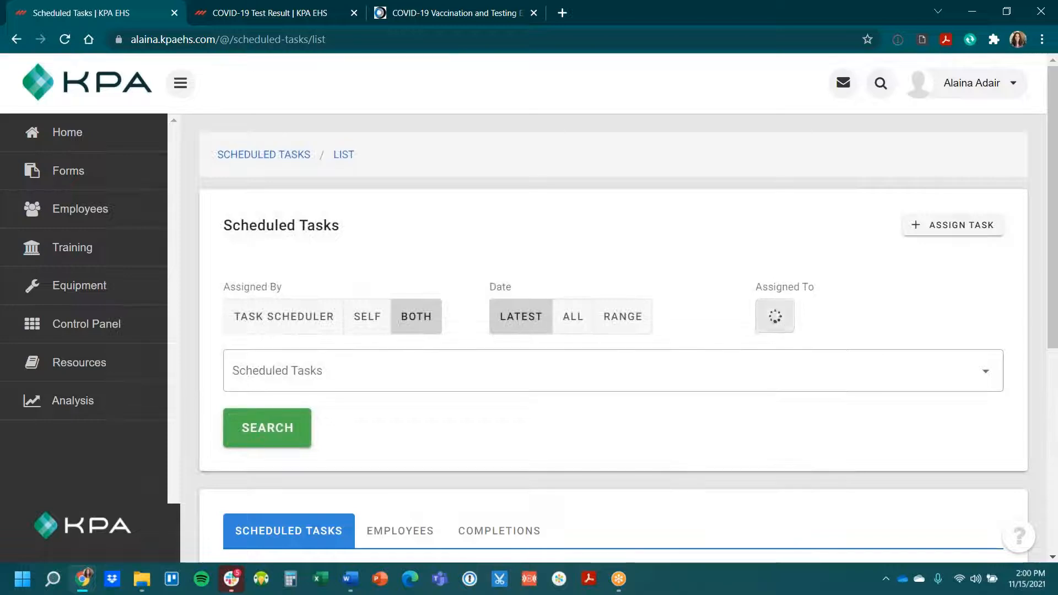
Step: Examine the scheduled tasks list and its task filter for the newly added weekly testing task
scroll(711, 357, "down", 5)
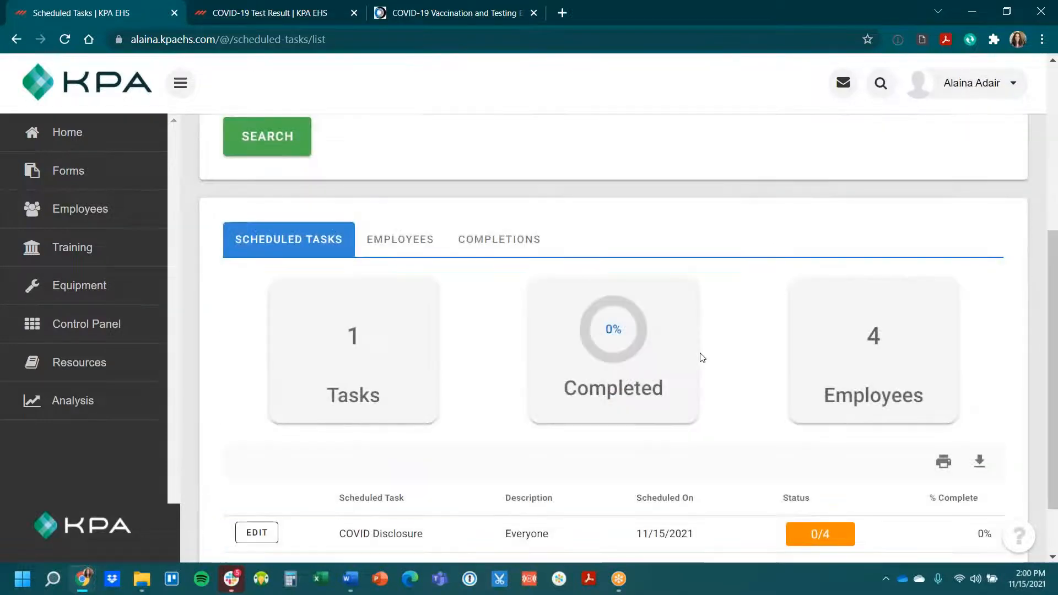
scroll(702, 357, "down", 2)
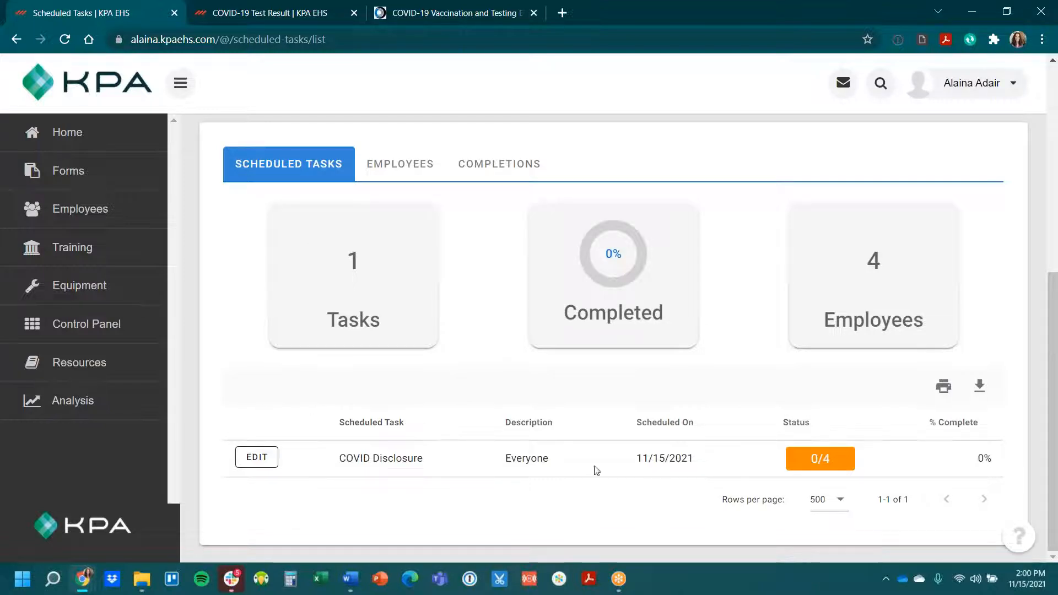
scroll(329, 320, "up", 4)
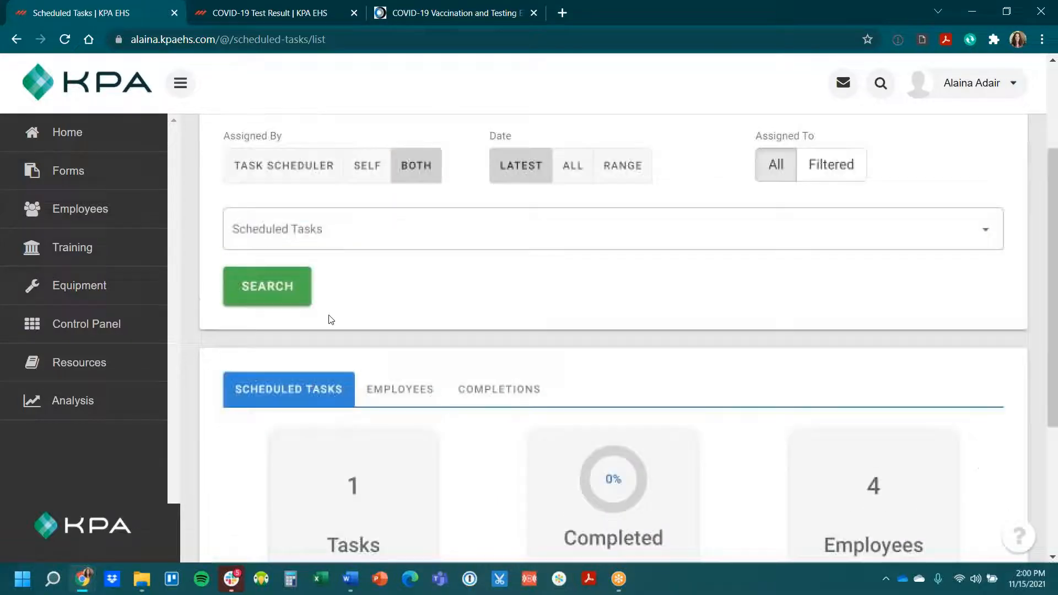
left_click(338, 225)
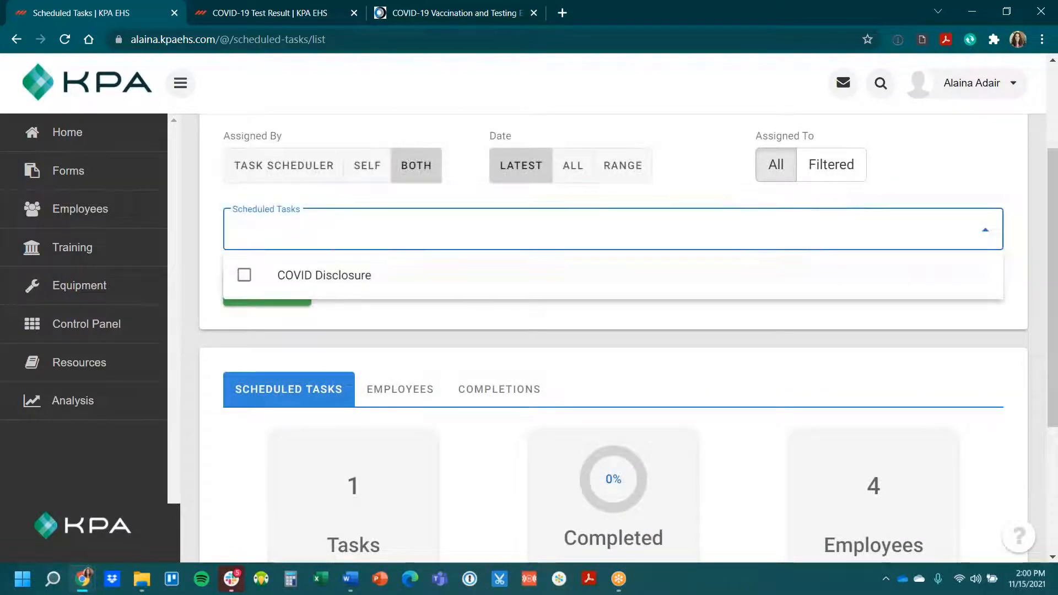
scroll(784, 308, "up", 1)
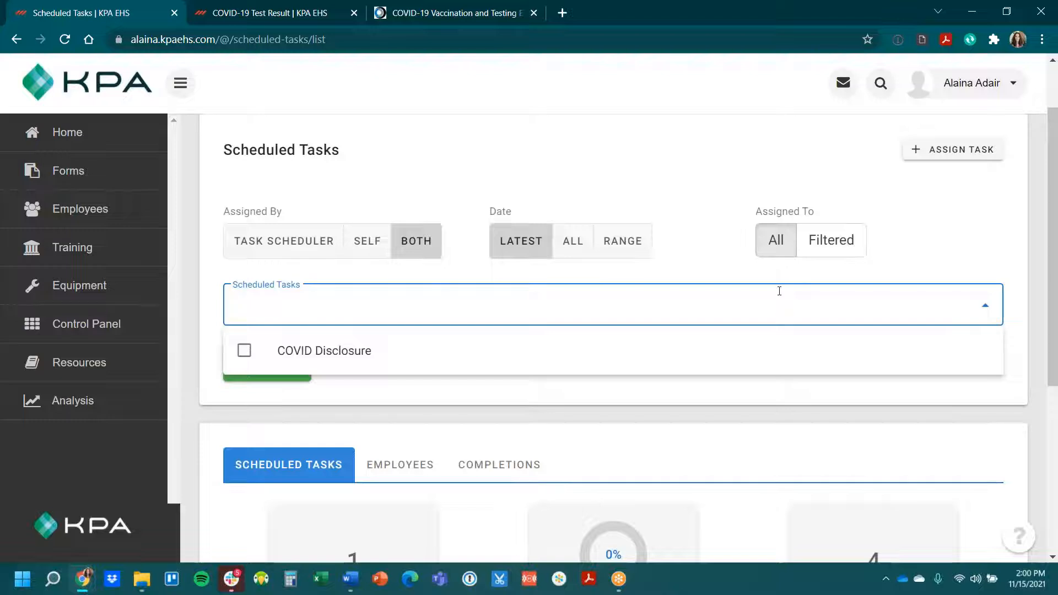
left_click(521, 172)
scroll(502, 298, "up", 1)
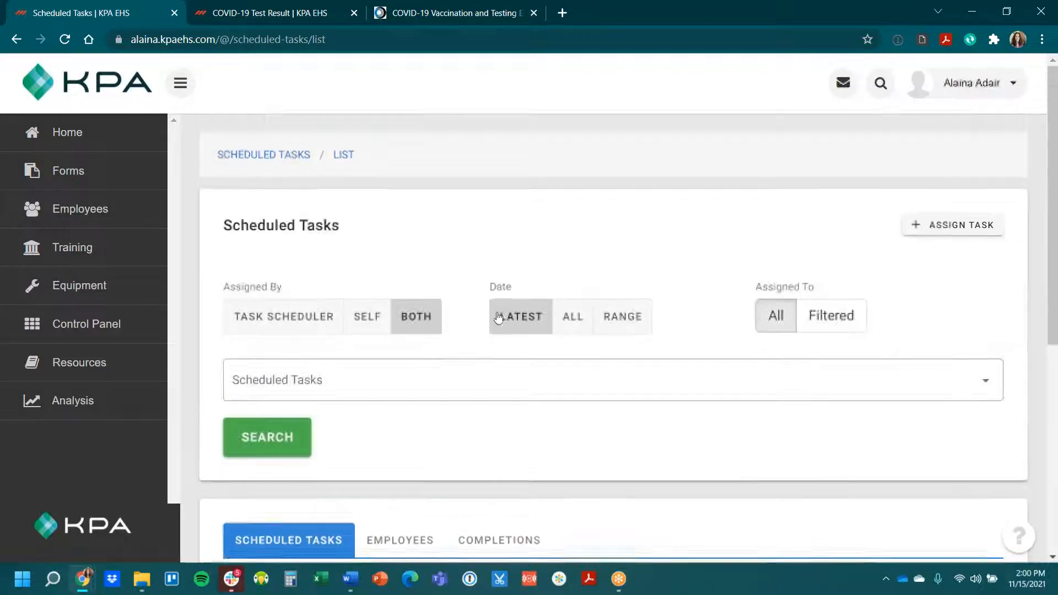
Step: Set the Employee Vaccination Status in your own profile to Unvaccinated, save it, and check the profile's open tasks
left_click(955, 95)
left_click(944, 111)
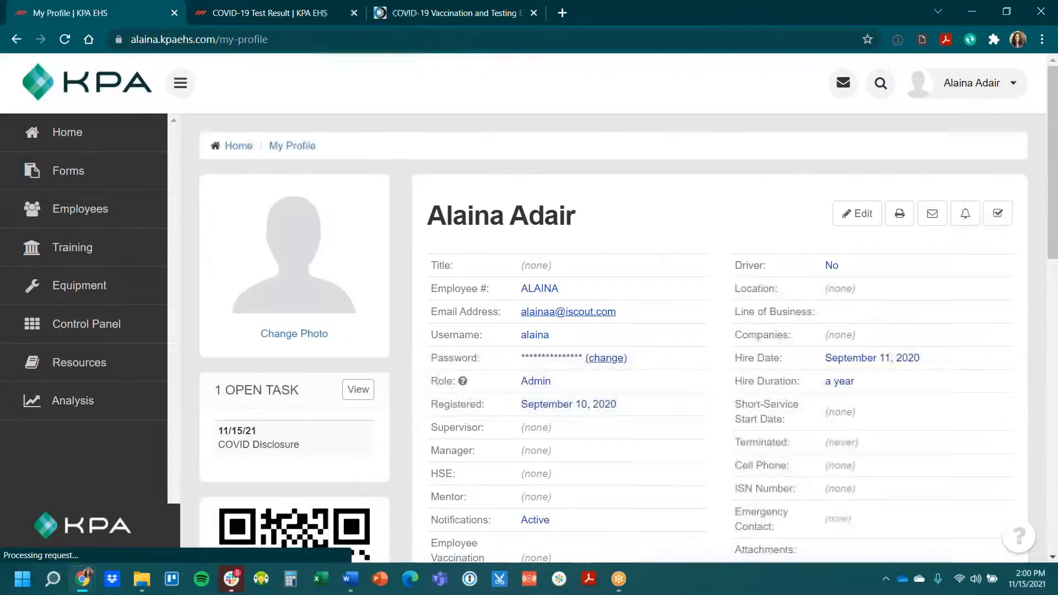
left_click(858, 213)
scroll(552, 386, "down", 4)
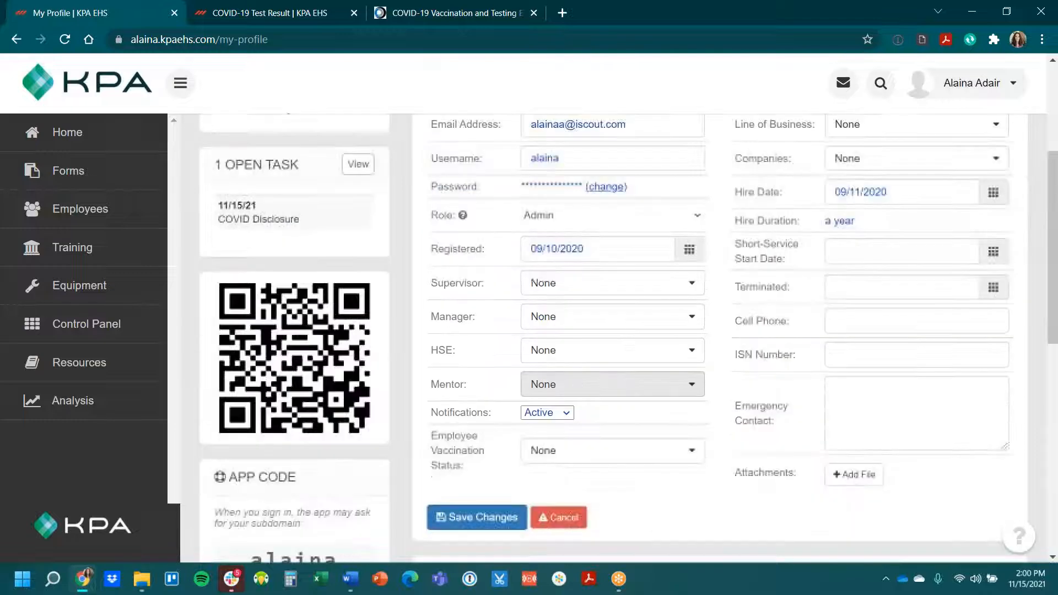
left_click(581, 457)
left_click(592, 529)
left_click(476, 518)
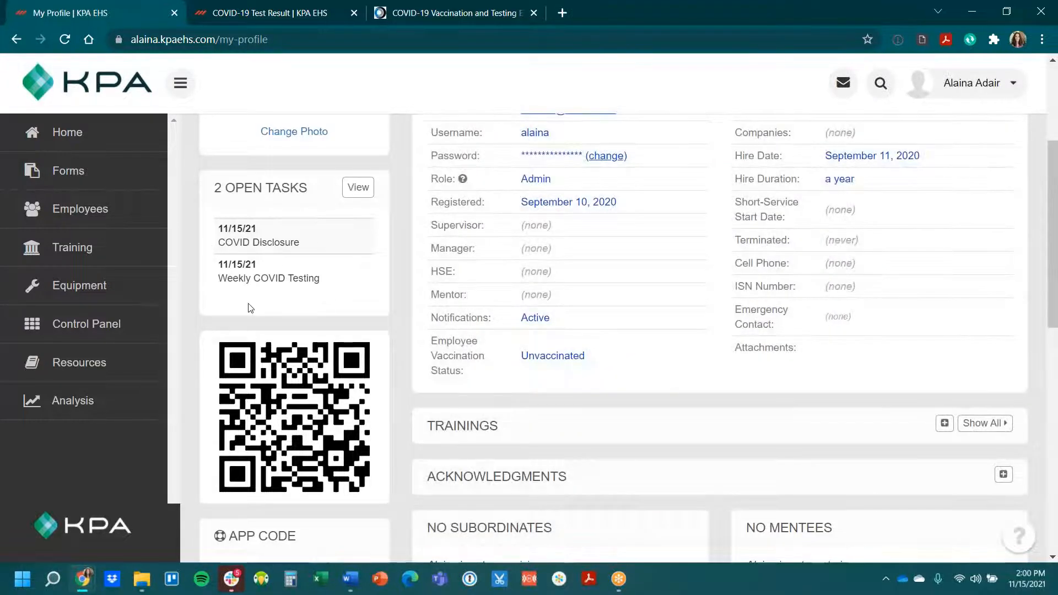
mouse_move(212, 271)
left_mouse_down()
mouse_move(331, 287)
mouse_move(213, 284)
mouse_move(225, 279)
left_mouse_up()
left_click(236, 284)
left_click_drag(293, 260, 291, 246)
left_click_drag(297, 243, 245, 242)
Step: Replace the profile's Unvaccinated status with Vaccinated and save the changes
scroll(688, 348, "up", 3)
left_click(857, 162)
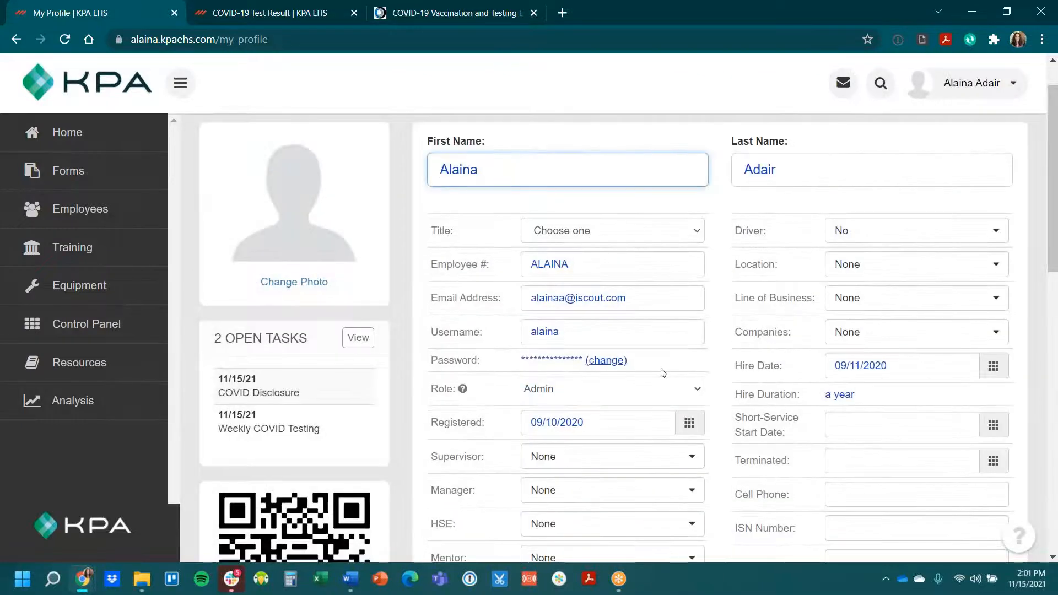
scroll(648, 454, "down", 3)
left_click(643, 470)
scroll(632, 485, "down", 4)
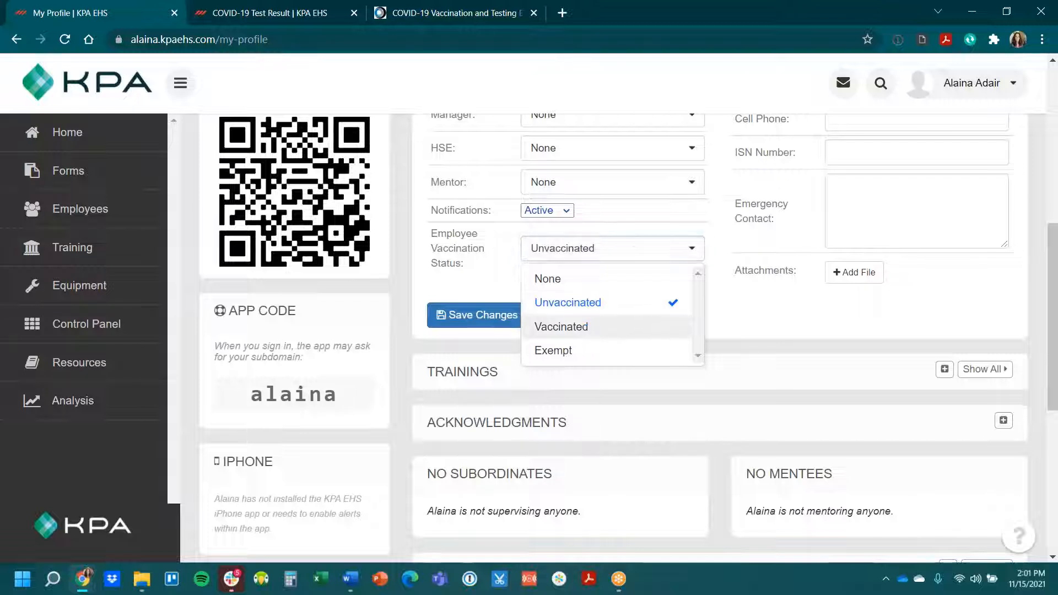
left_click(592, 327)
left_click(589, 249)
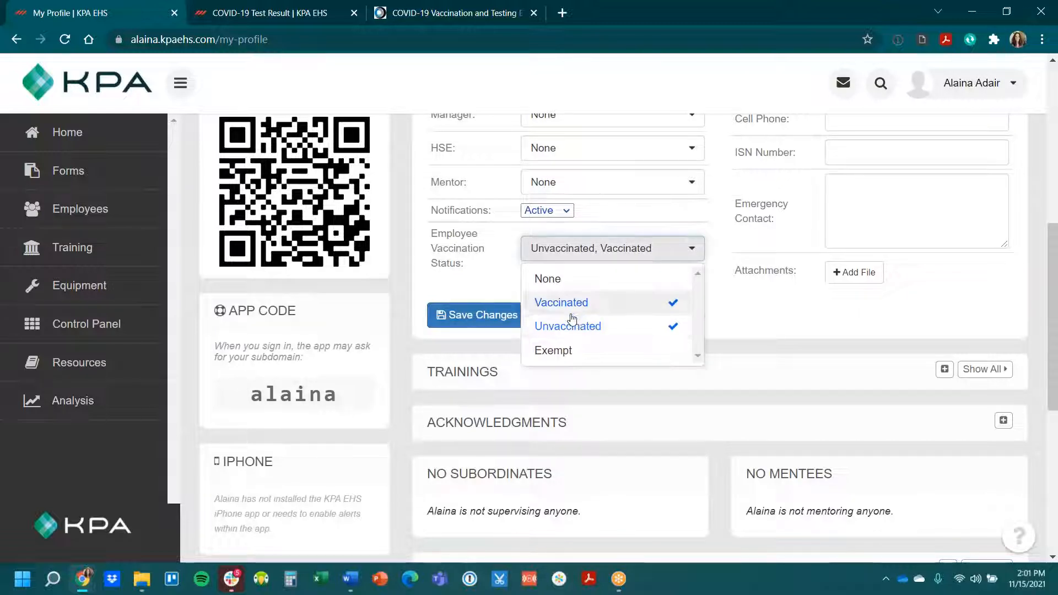
left_click(579, 326)
left_click(444, 321)
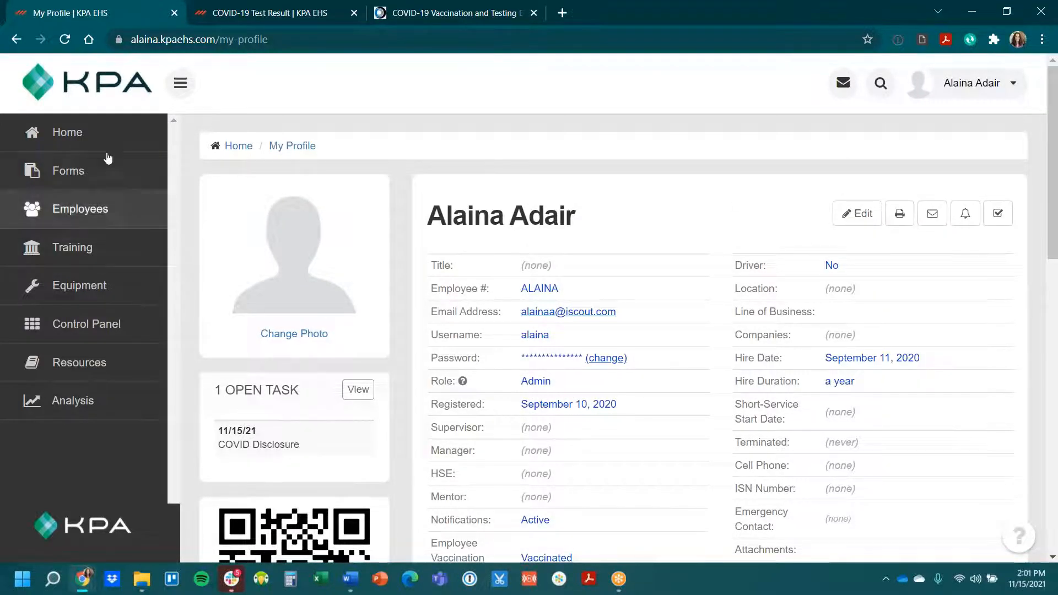
Step: Open the COVID-19 Vaccination Disclosure form's responses and examine the Exemption Status graphs
left_click(116, 131)
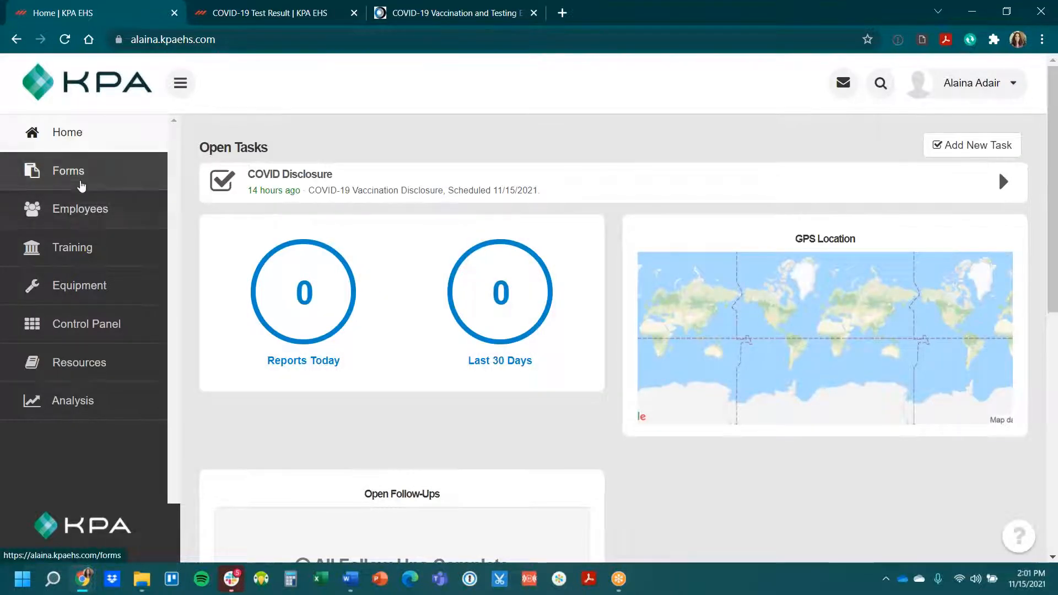
left_click(83, 182)
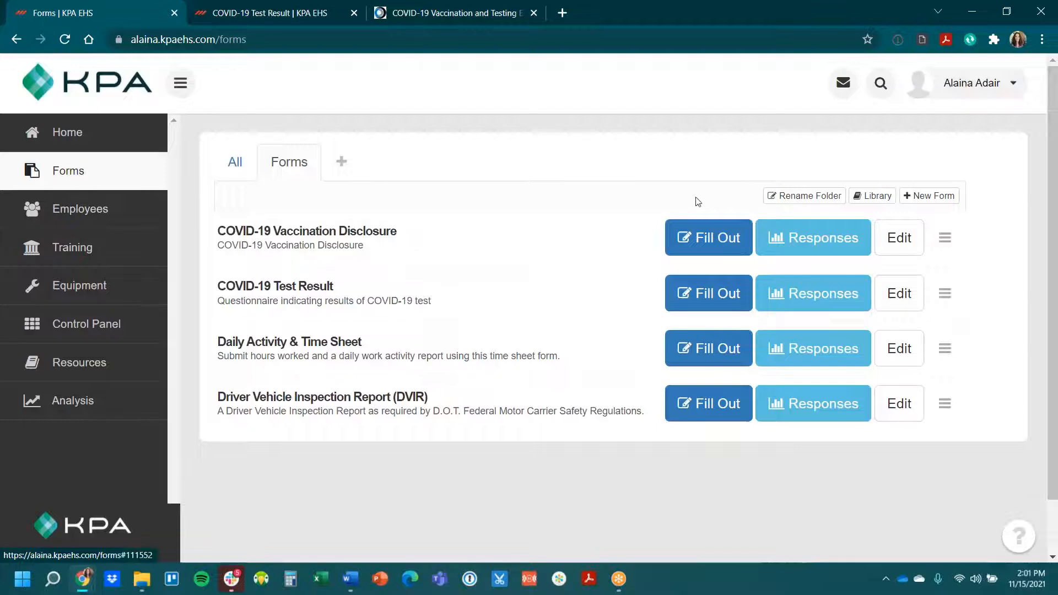
left_click(815, 247)
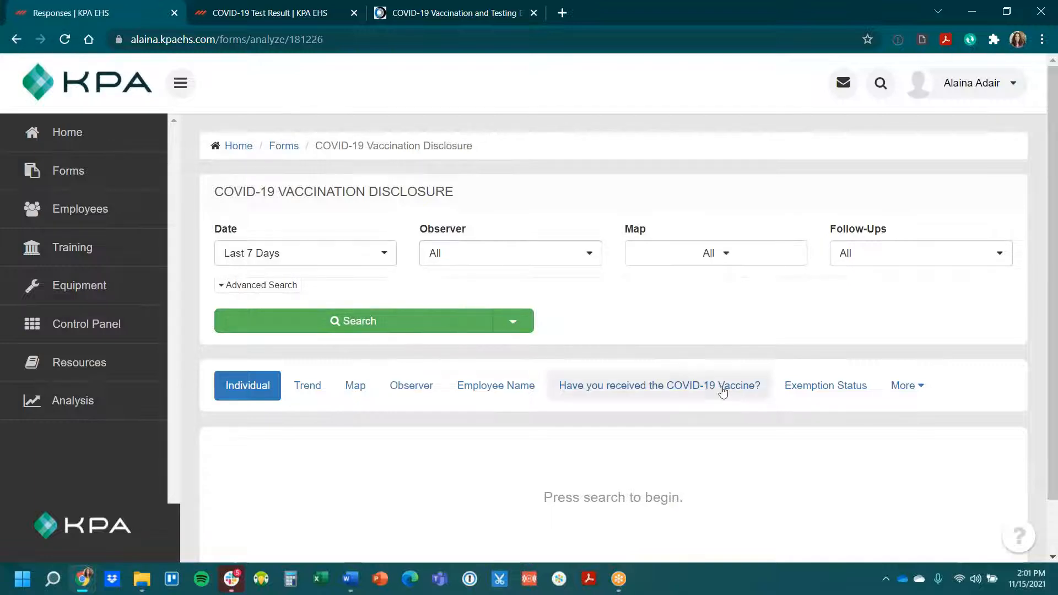
left_click(817, 385)
scroll(810, 342, "down", 12)
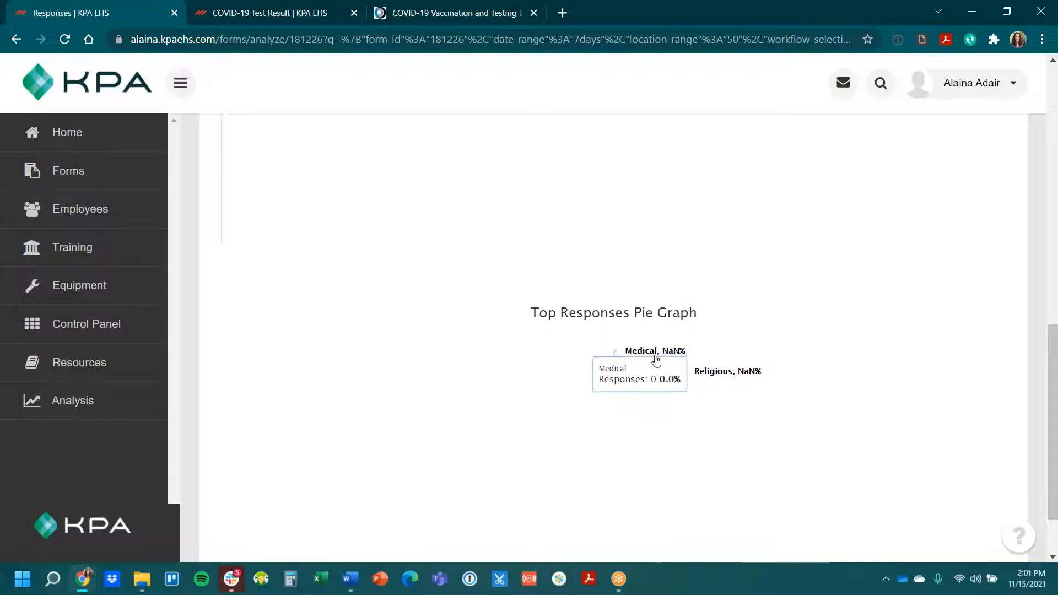
scroll(728, 383, "up", 1)
scroll(711, 358, "up", 10)
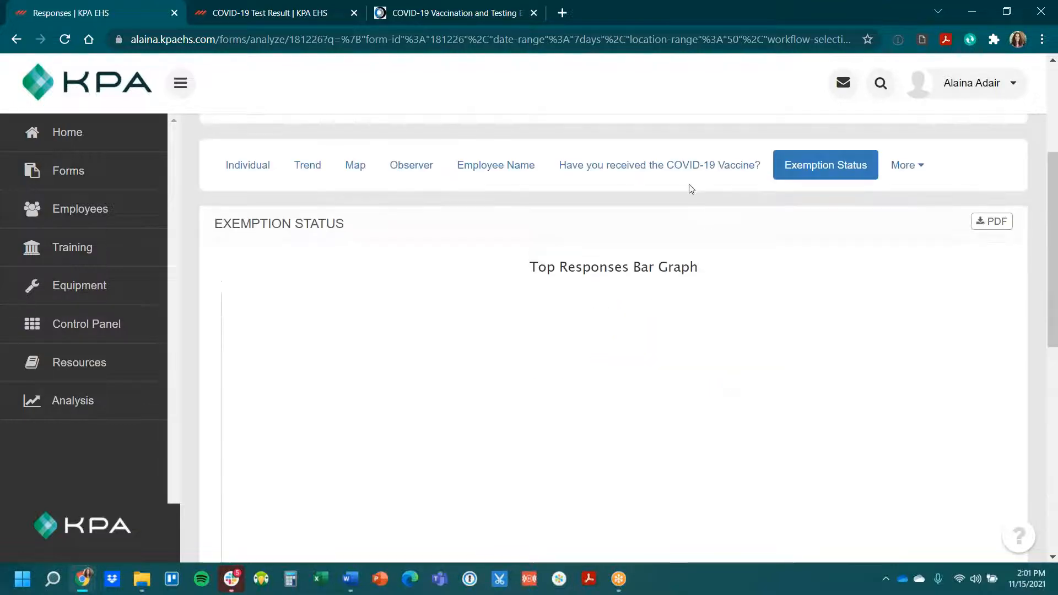
Step: Examine the graphs for "Have you received the COVID-19 Vaccine?" and show the list of further questions available for analysis
left_click(683, 168)
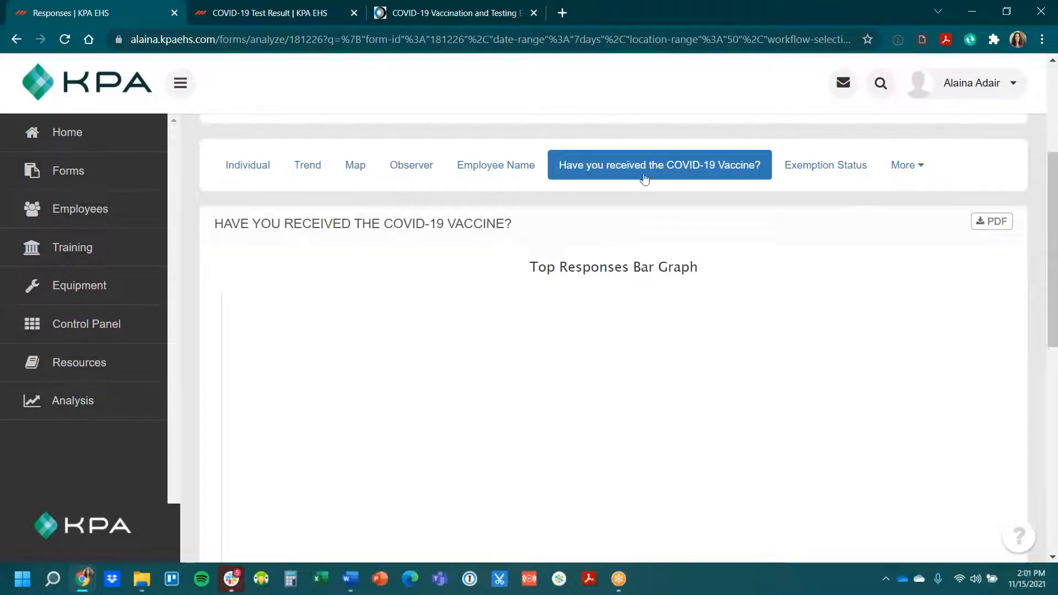
scroll(540, 366, "down", 10)
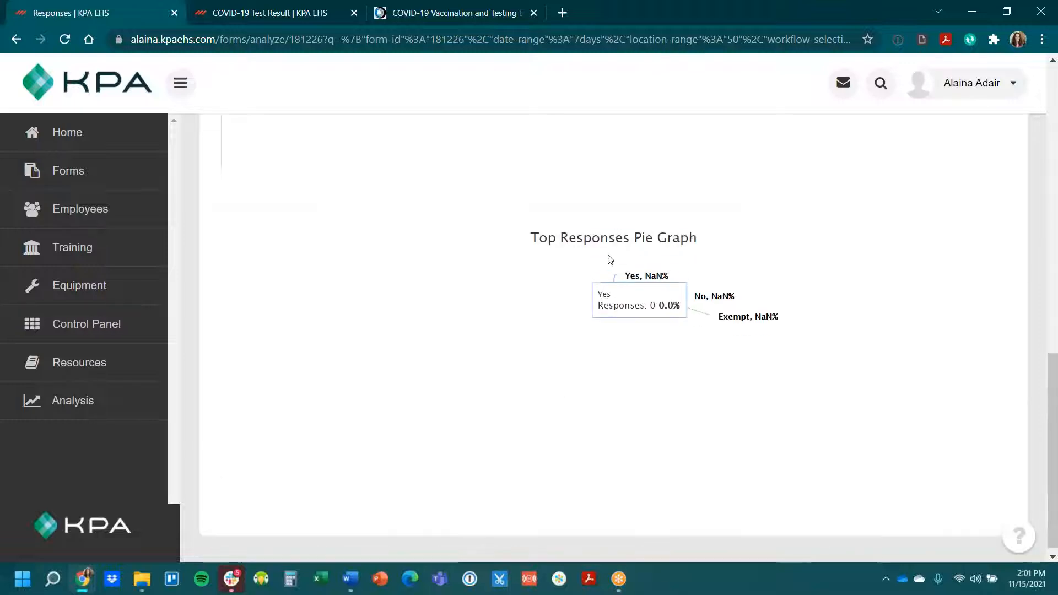
scroll(716, 401, "up", 5)
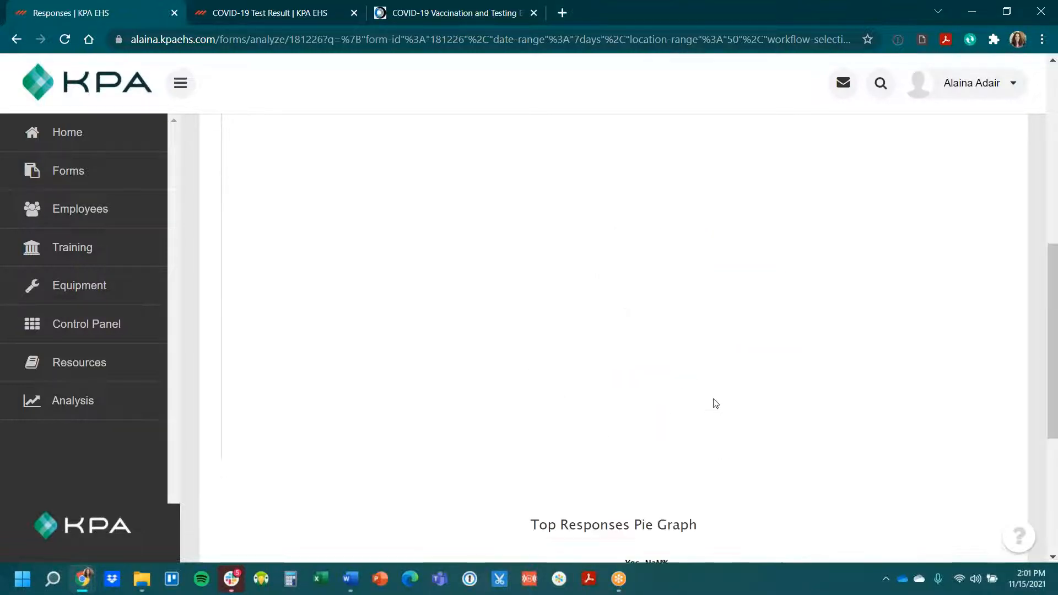
scroll(662, 385, "up", 5)
scroll(815, 408, "up", 4)
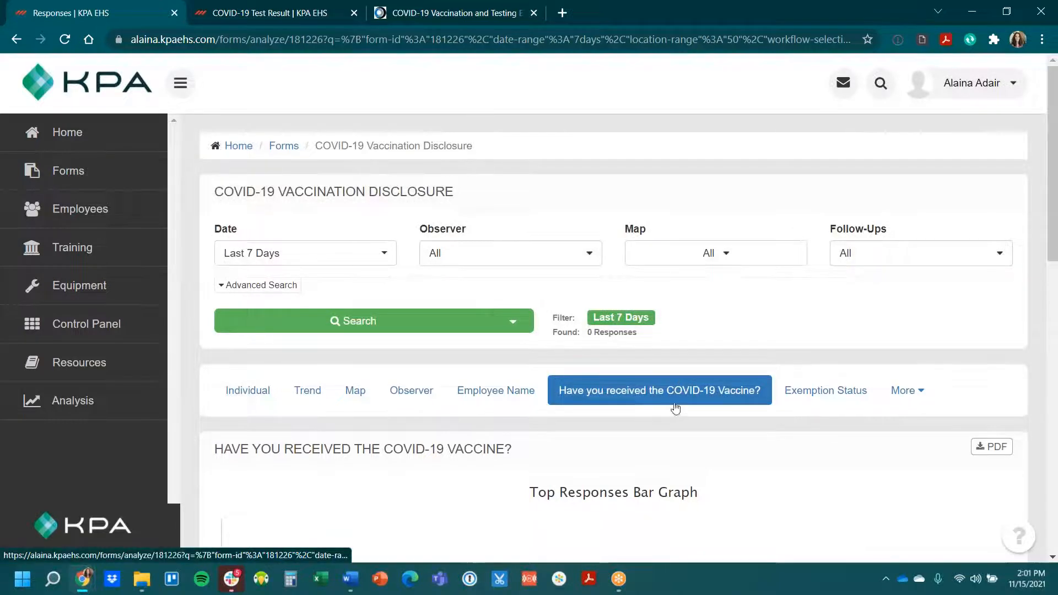
left_click(902, 393)
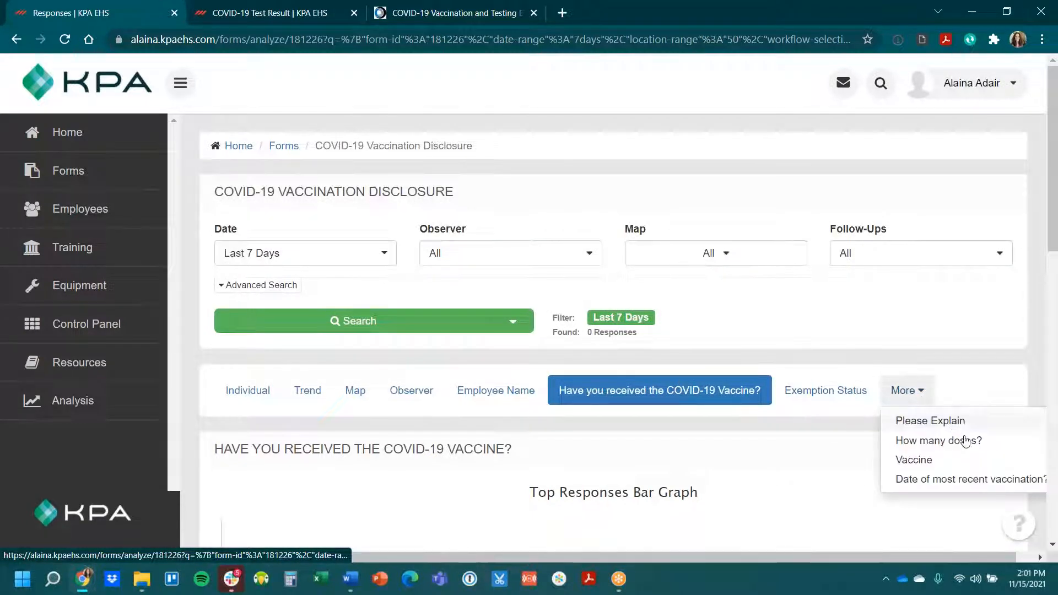
Step: Show the response graphs for the question "How many doses?" and examine both the bar and pie graphs
left_click(930, 445)
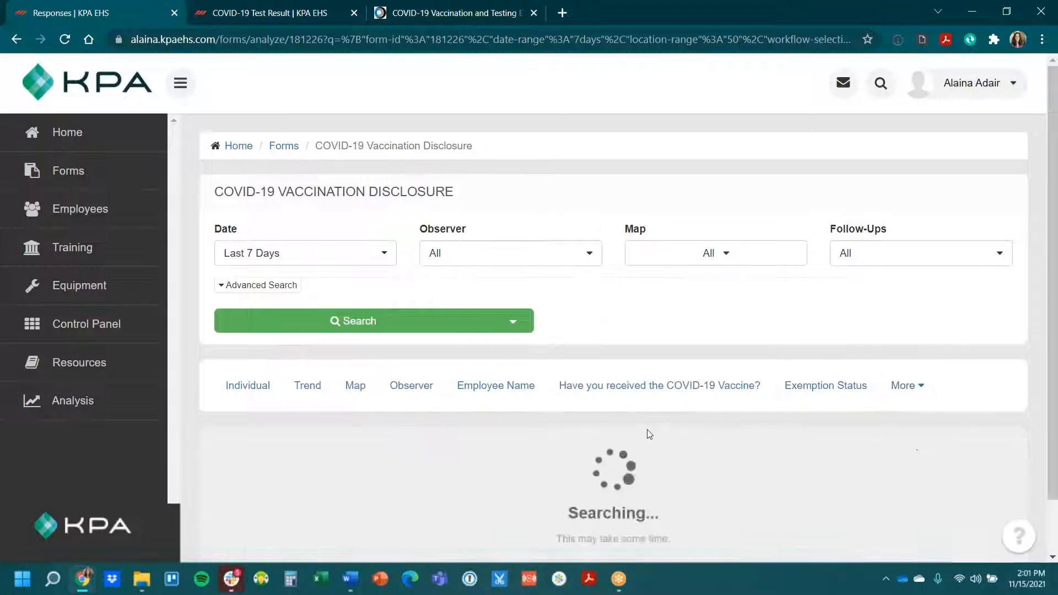
scroll(640, 416, "down", 10)
scroll(611, 273, "down", 4)
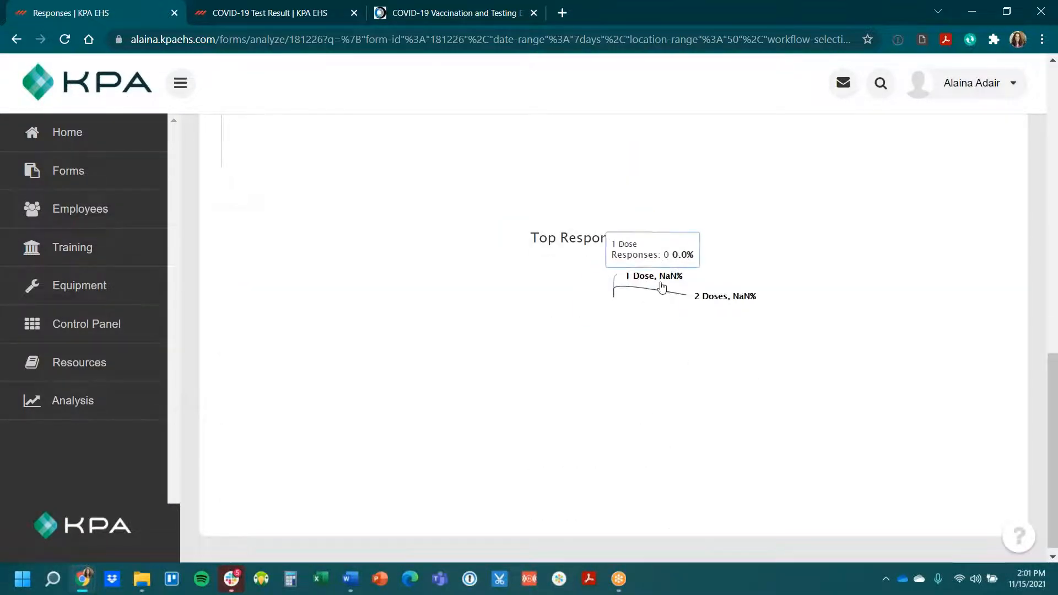
scroll(648, 267, "up", 5)
scroll(648, 267, "up", 8)
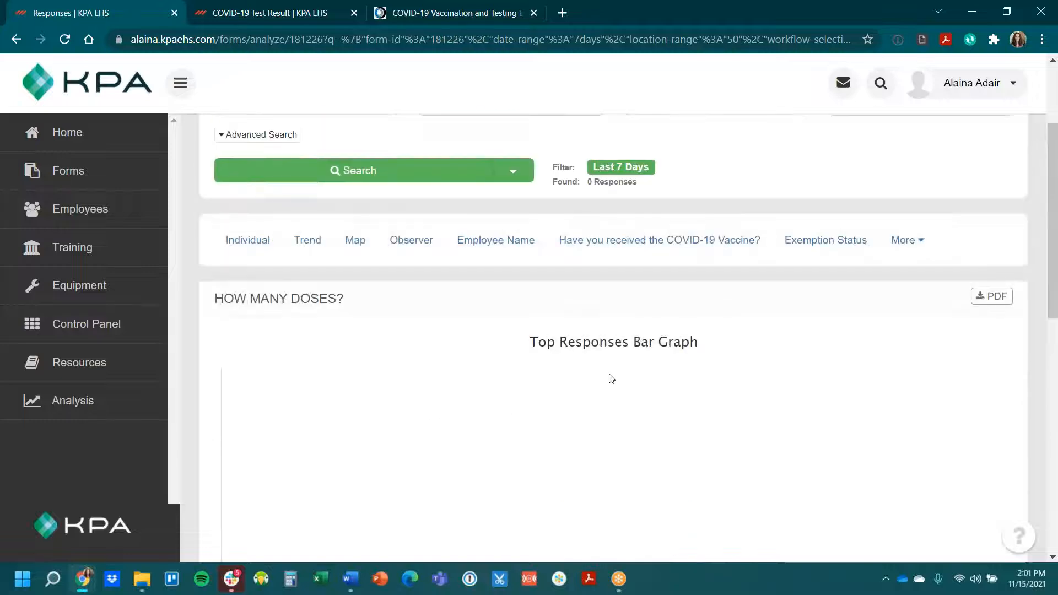
scroll(578, 464, "up", 3)
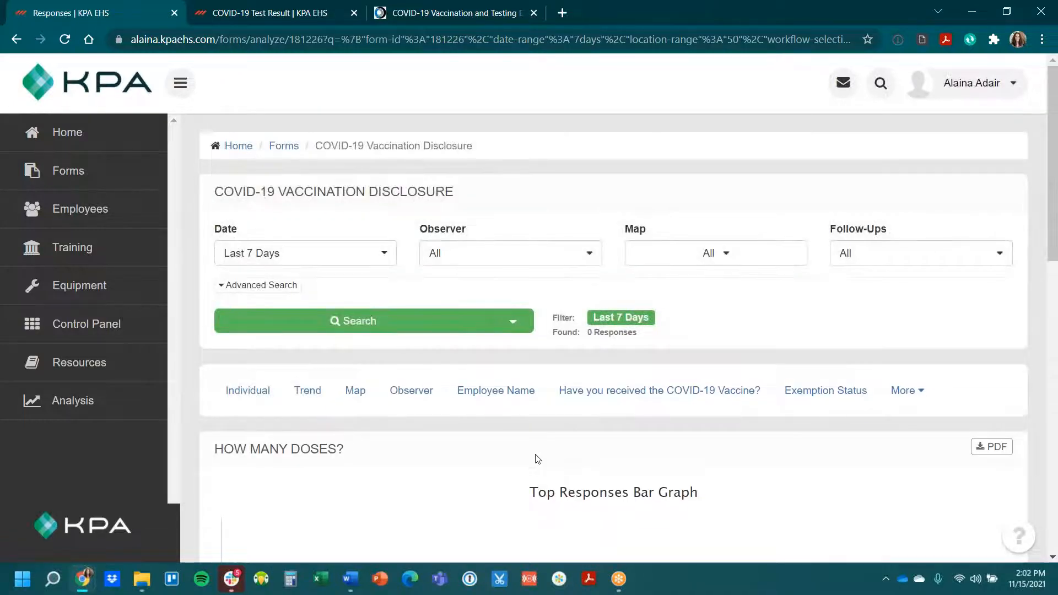
Step: Open the COVID Disclosure task from the home page, choose your own name as employee and answer Yes to having received the vaccine
left_click(102, 141)
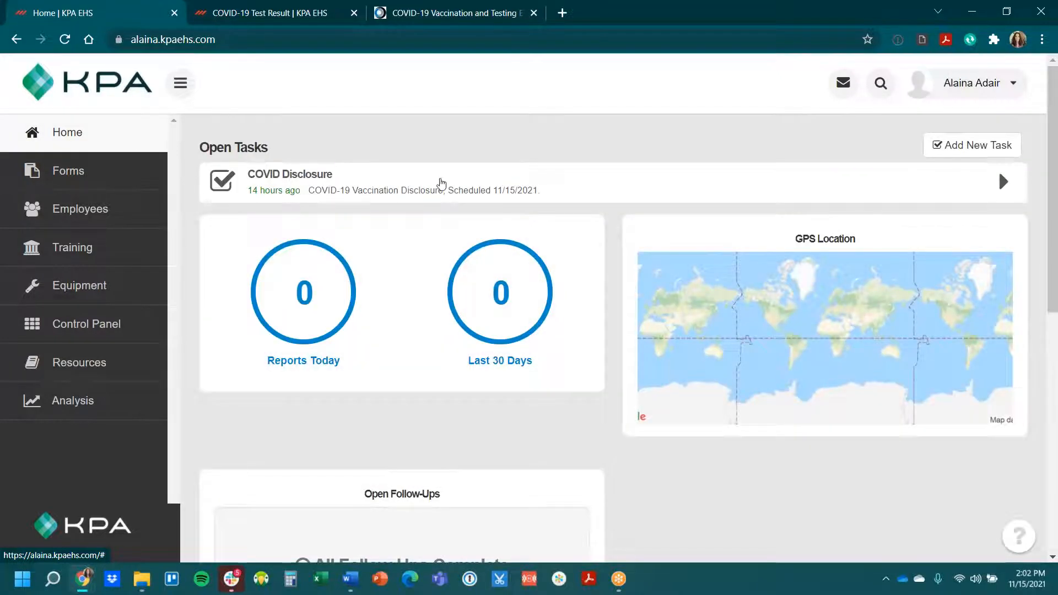
left_click(441, 184)
left_click(515, 236)
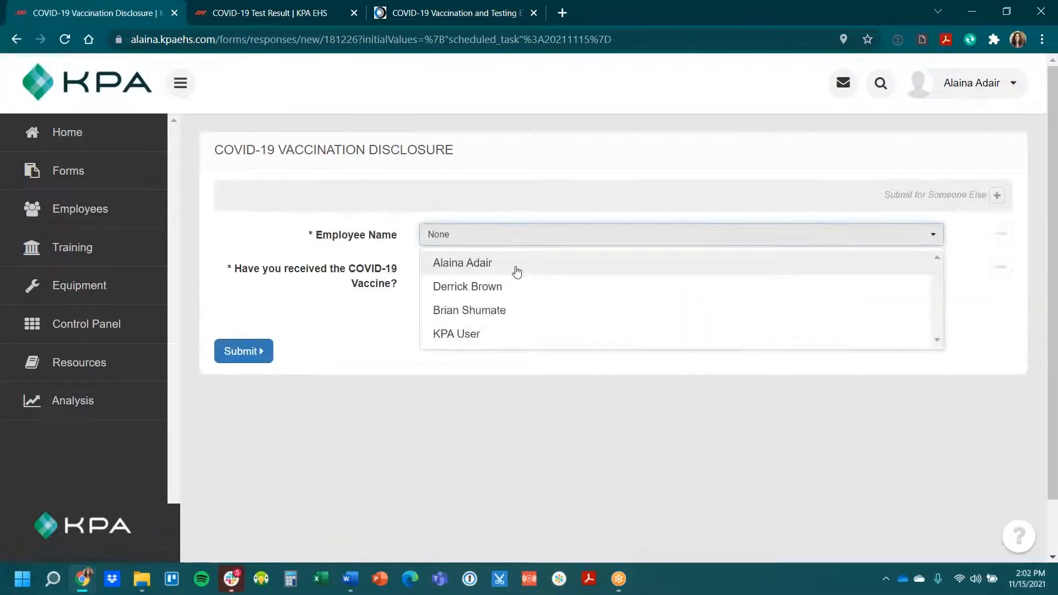
left_click(517, 265)
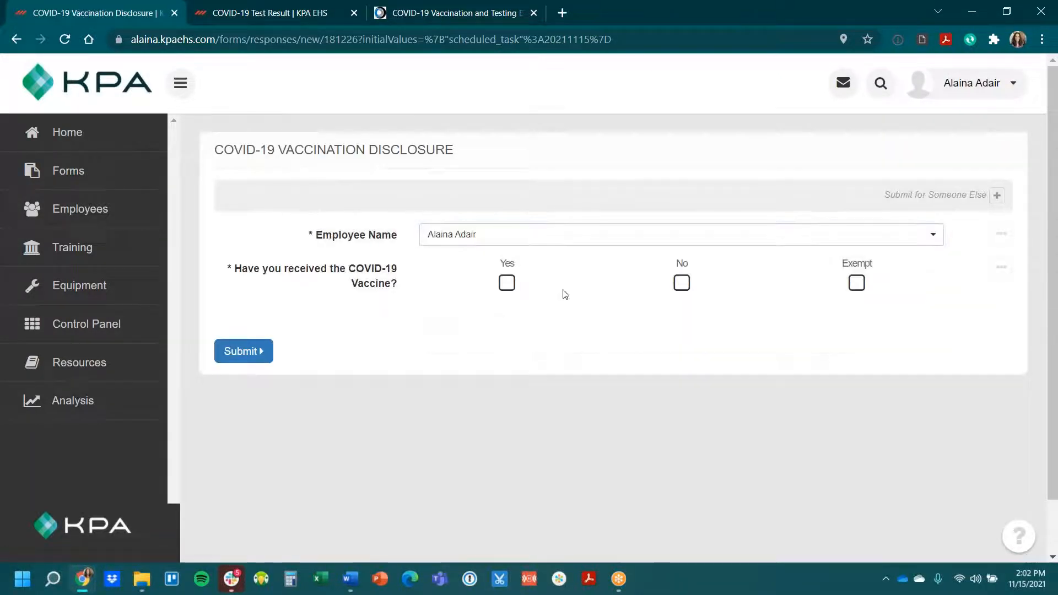
left_click(505, 283)
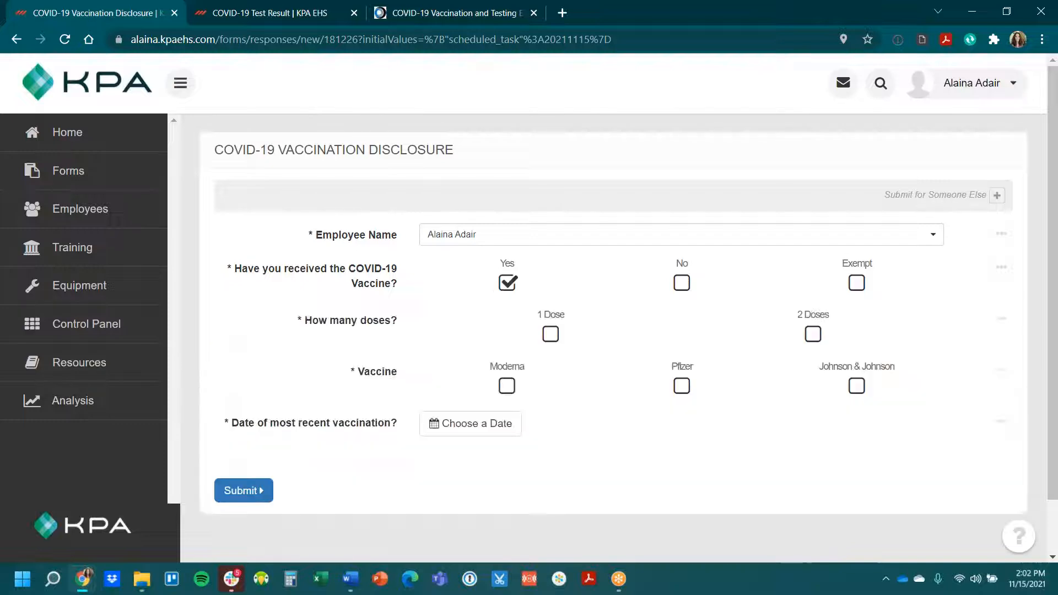
Step: Fill in the vaccination details with 2 Doses, Moderna and November 15th 2021 as the most recent vaccination date
left_click(807, 338)
left_click_drag(512, 368, 500, 405)
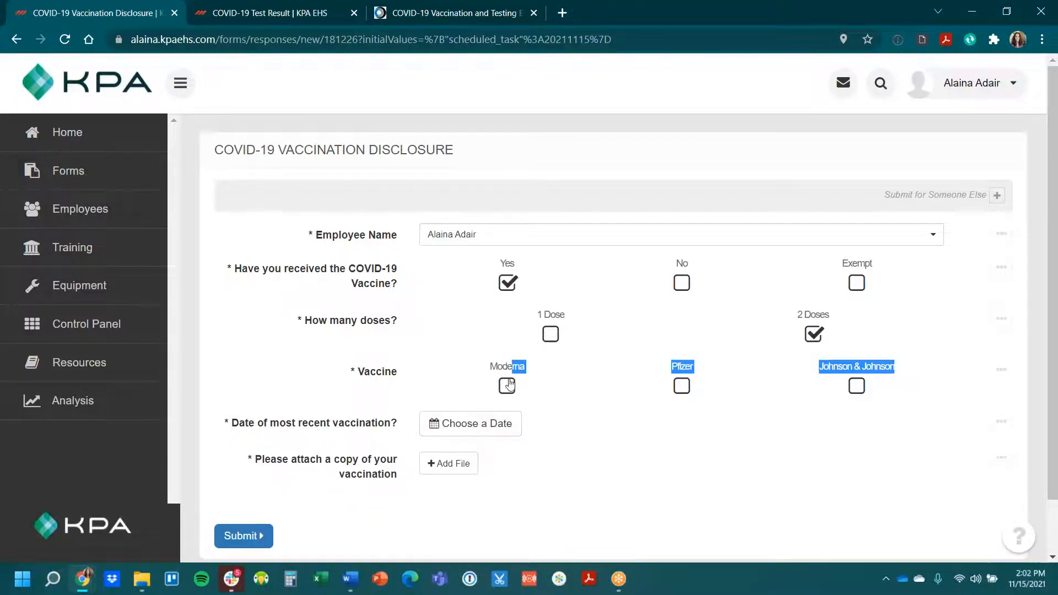
left_click(507, 385)
left_click(463, 424)
left_click(406, 412)
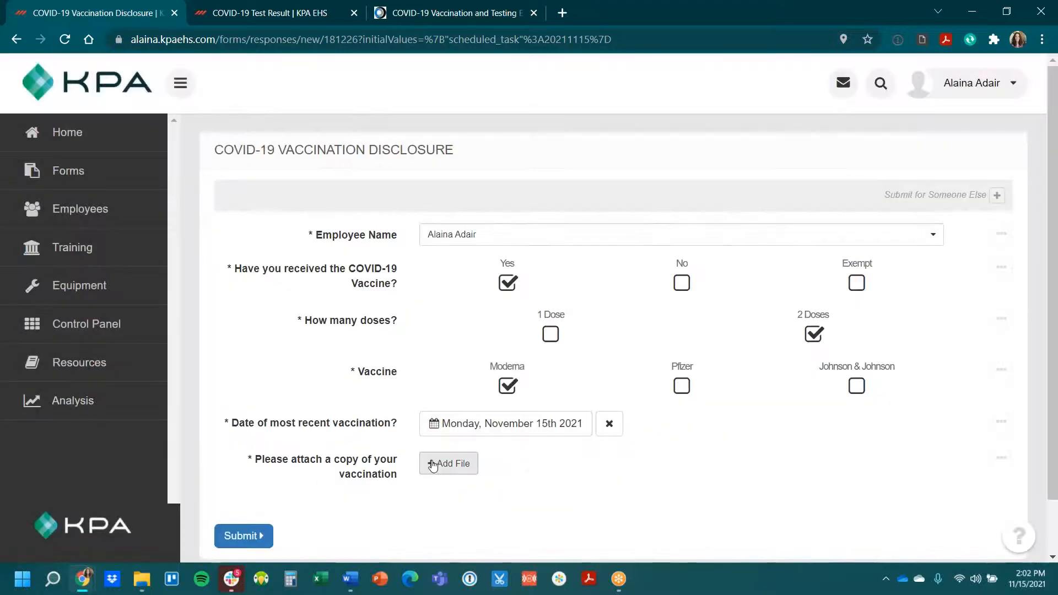
Step: Attach the kpa-logo image from the Downloads folder as the copy of the vaccination record
left_click(433, 465)
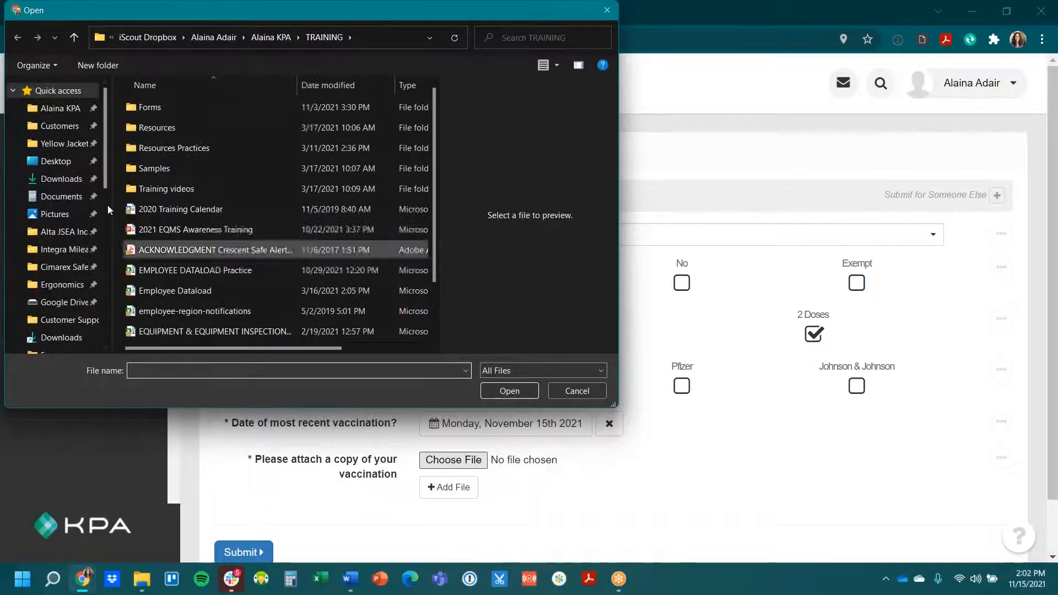
left_click(61, 178)
left_click(149, 241)
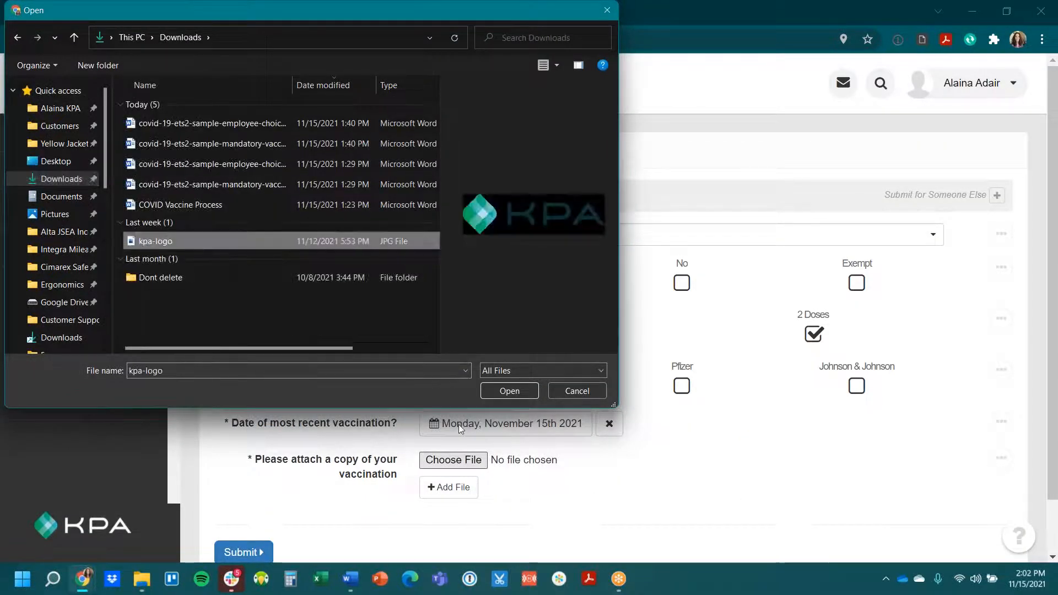
left_click(507, 389)
scroll(263, 479, "down", 1)
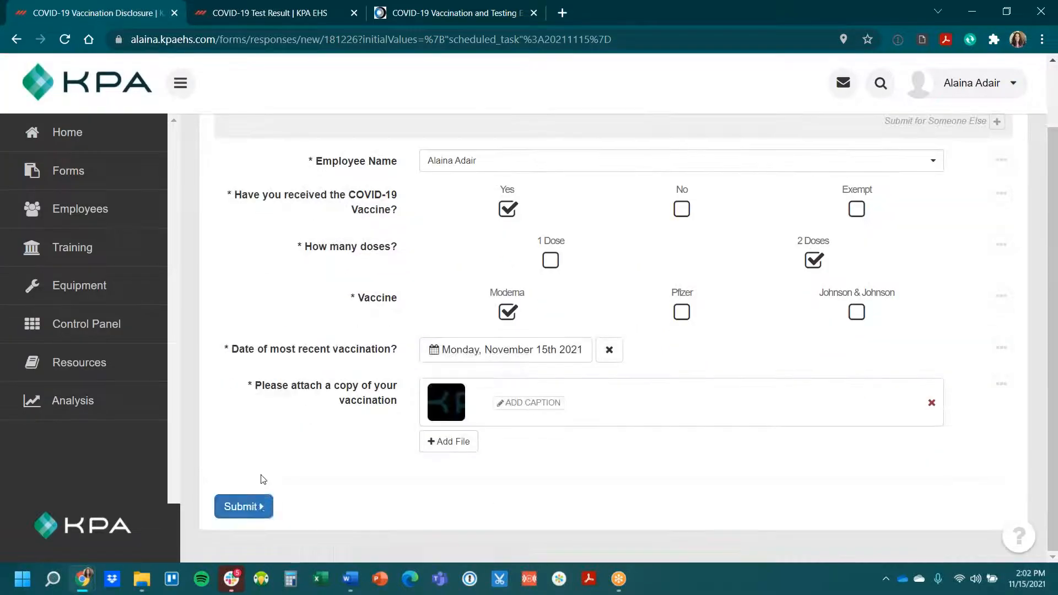
Step: Submit the vaccination disclosure, view the saved response and check the open tasks on the home page
left_click(234, 507)
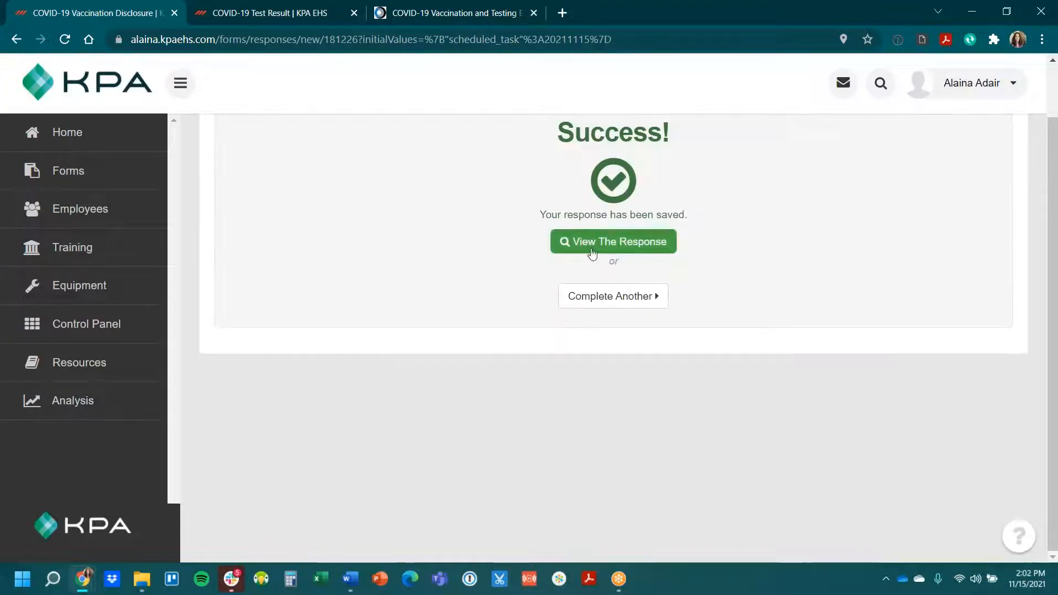
left_click(606, 249)
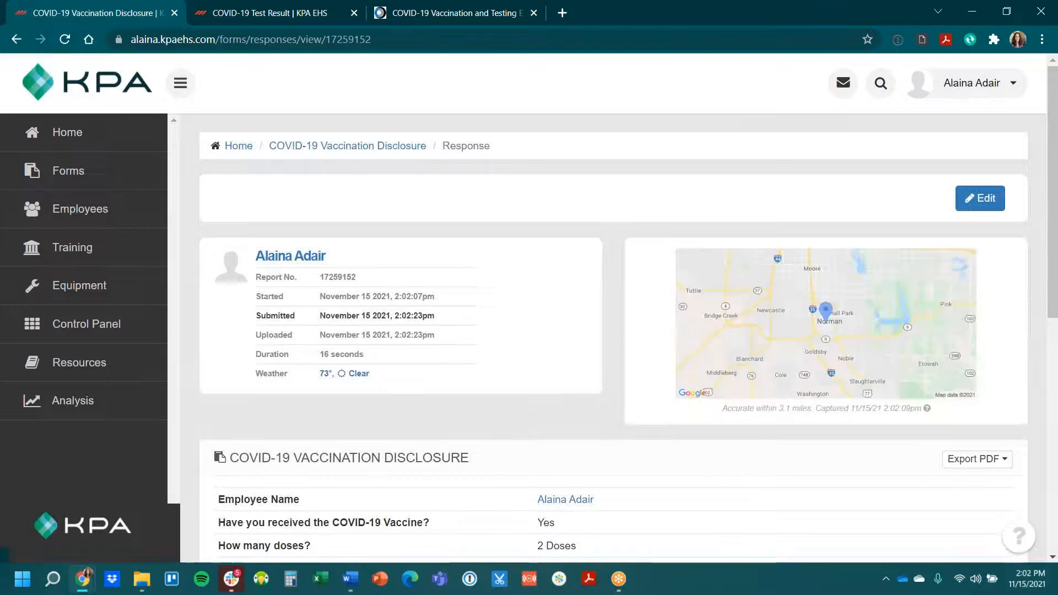
left_click(77, 141)
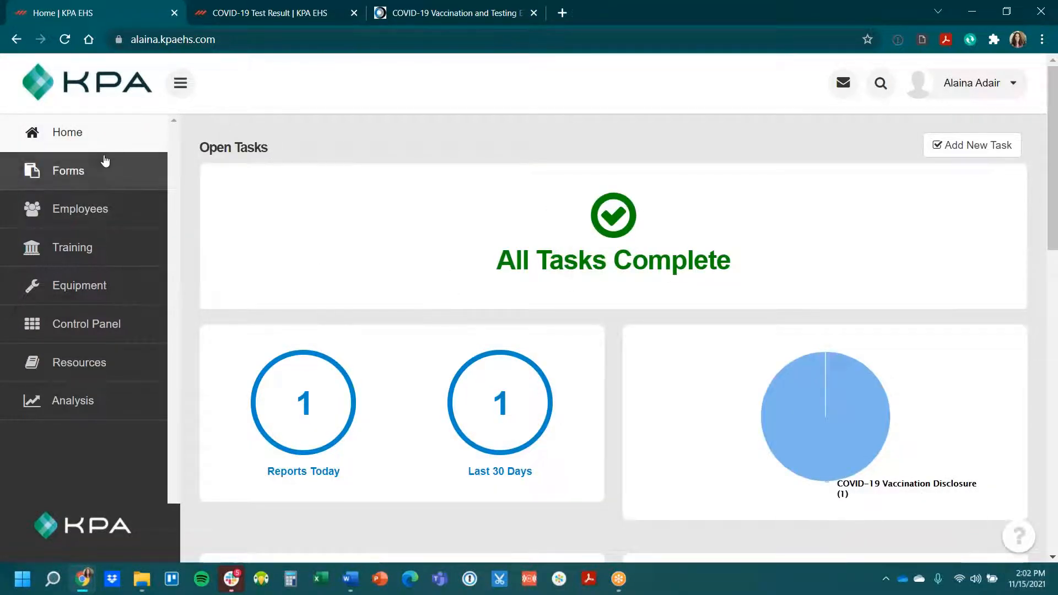
Step: Open the COVID-19 Vaccination Disclosure form's responses and examine the graphs for "Have you received the COVID-19 Vaccine?" with the new submission
left_click(101, 172)
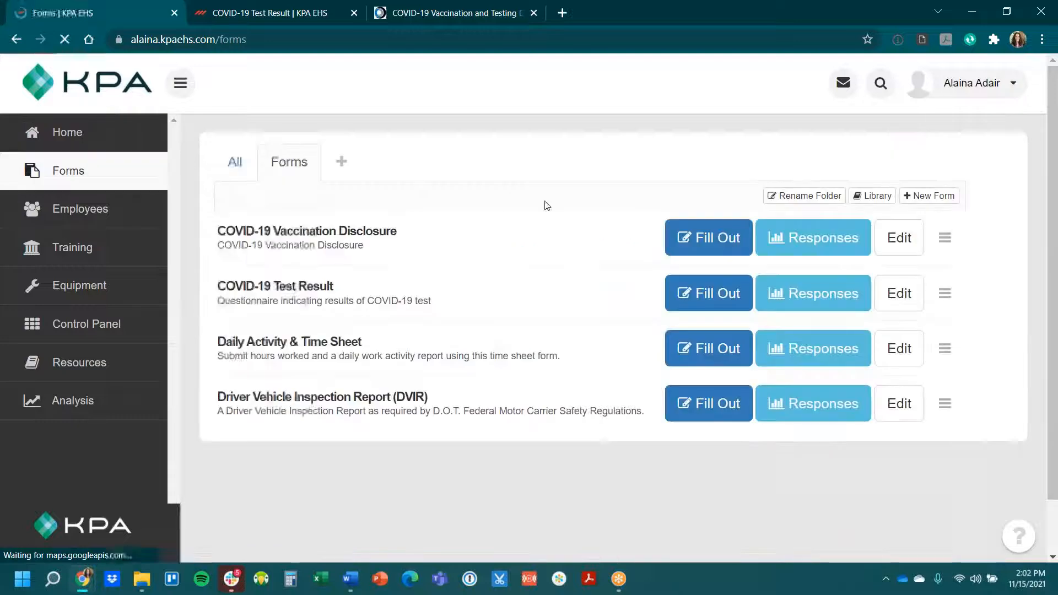
left_click(800, 245)
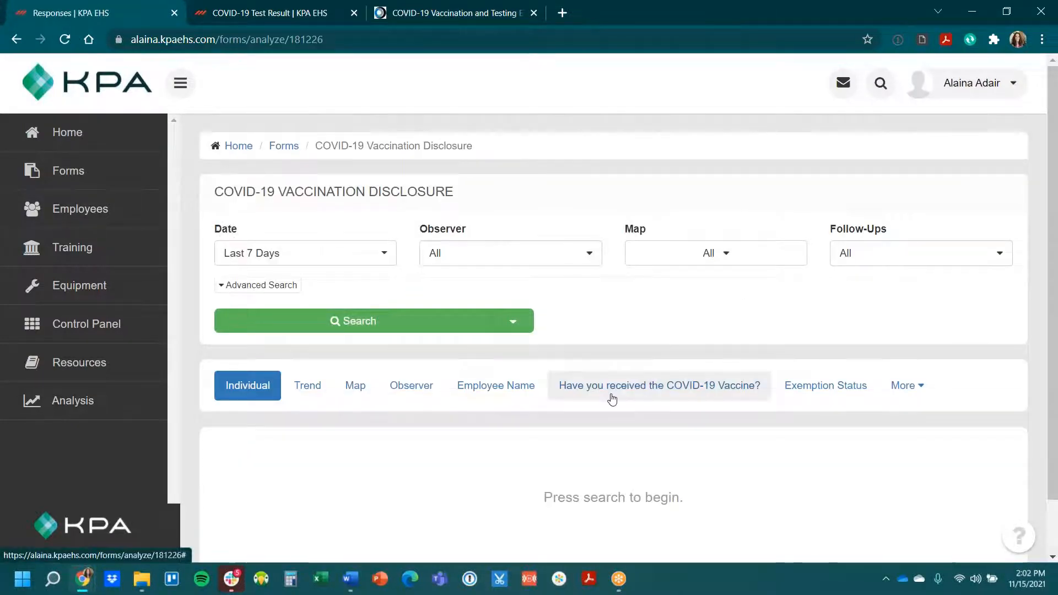
left_click(613, 399)
scroll(590, 359, "down", 7)
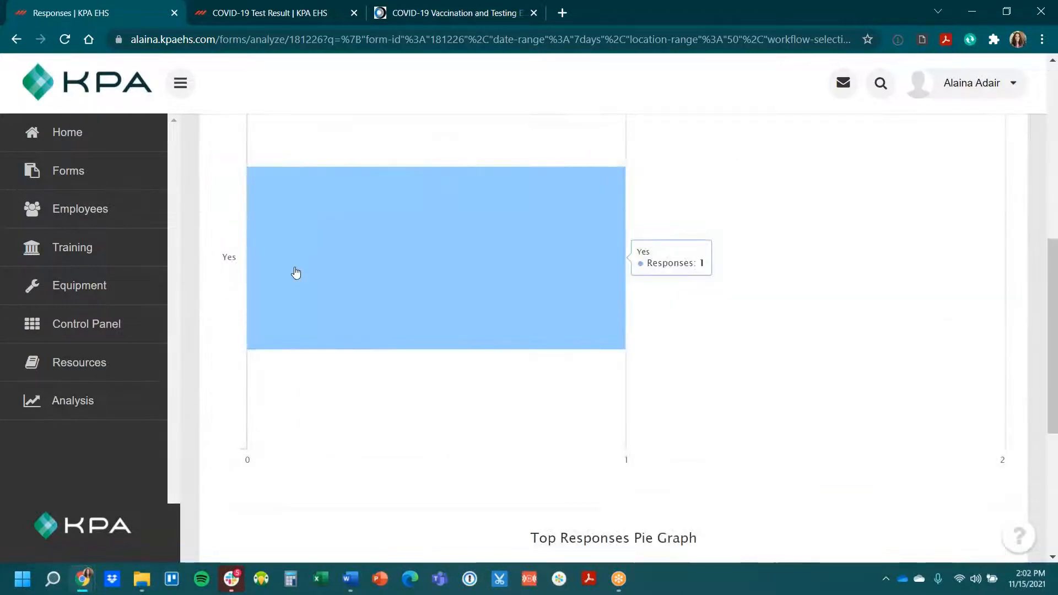
scroll(732, 368, "down", 5)
scroll(489, 482, "up", 7)
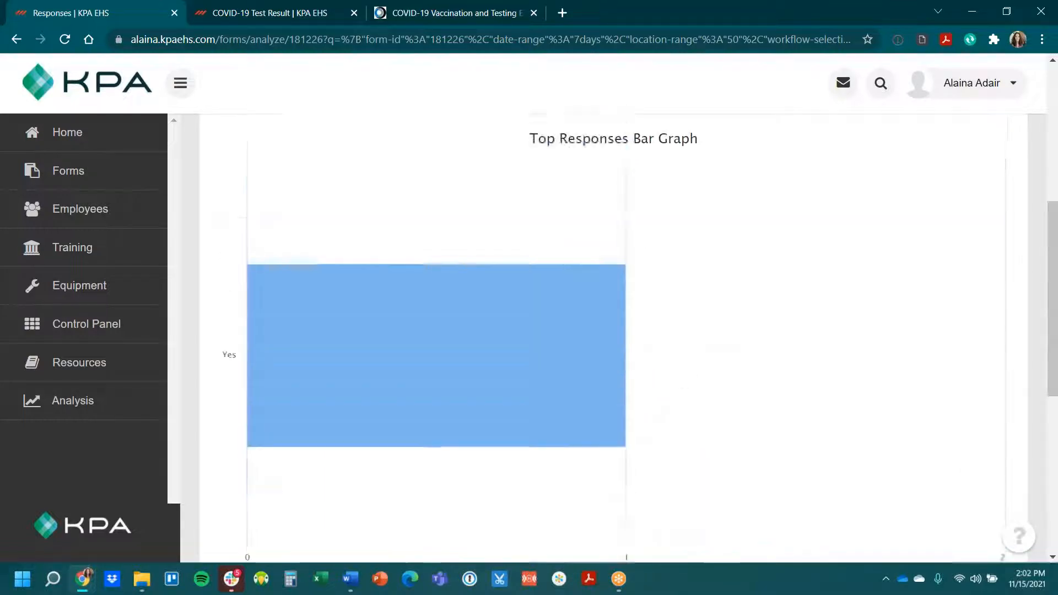
scroll(838, 425, "up", 5)
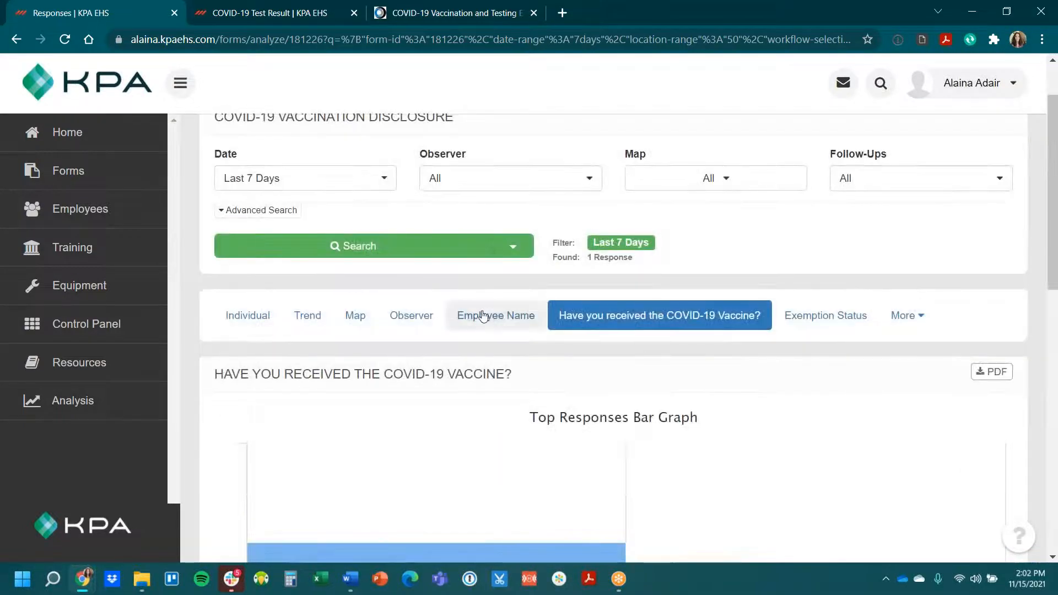
Step: Switch the disclosure form's analysis to Employee Name and examine its bar and pie graphs
left_click(482, 316)
scroll(569, 331, "down", 8)
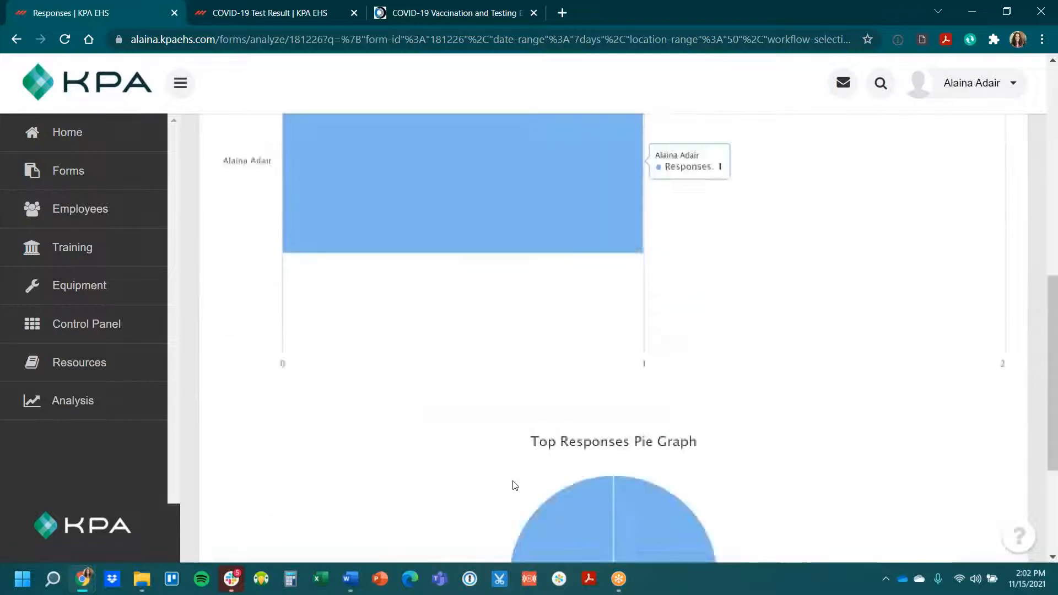
scroll(515, 485, "down", 2)
scroll(583, 451, "up", 10)
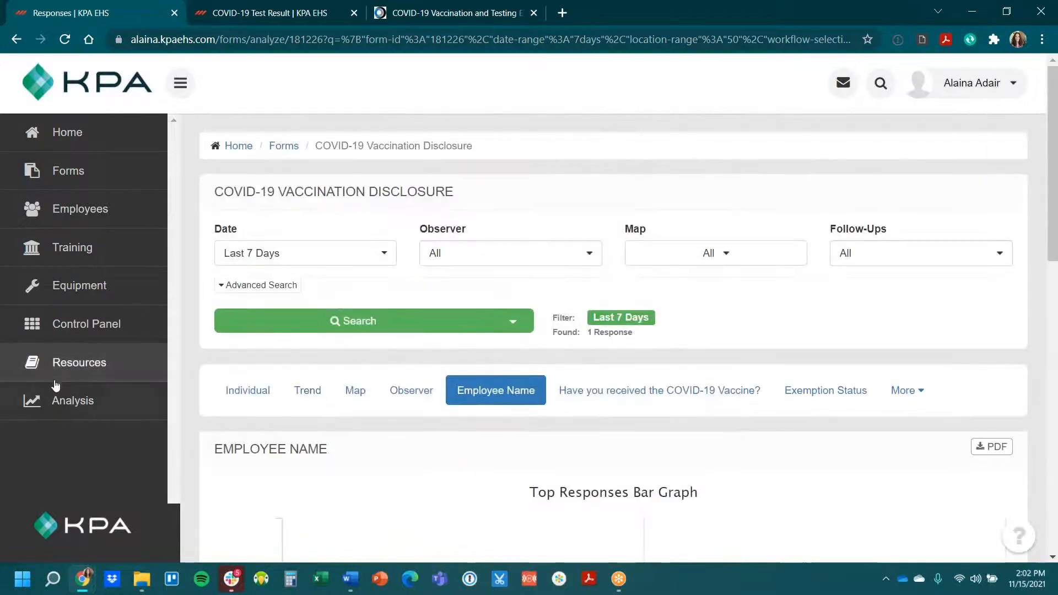
Step: Open the Scheduled Tasks list from the Control Panel and review the overall completion of the COVID Disclosure task
left_click(58, 324)
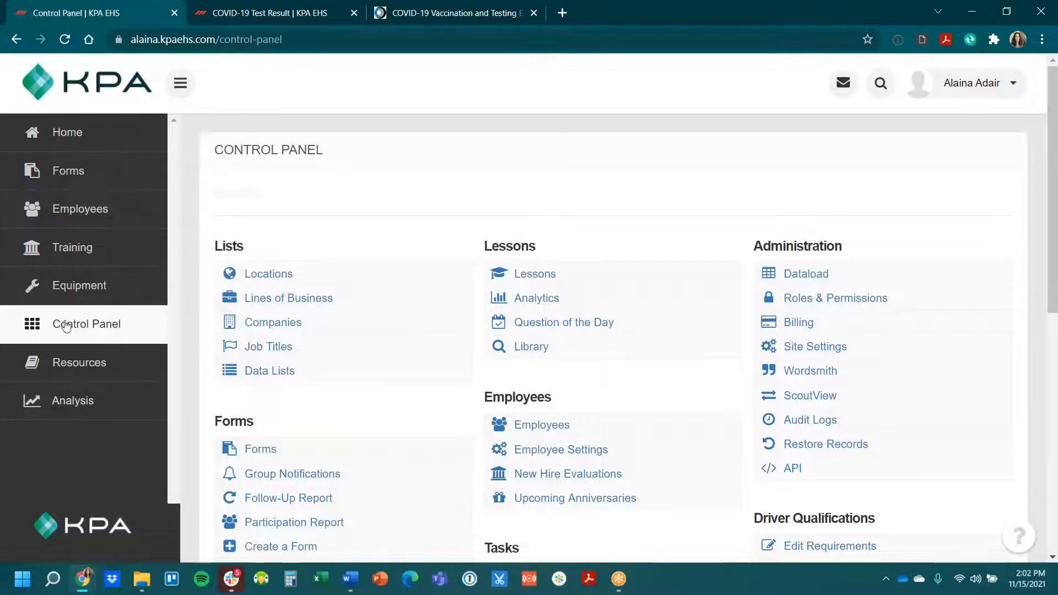
scroll(598, 346, "down", 1)
scroll(584, 356, "down", 3)
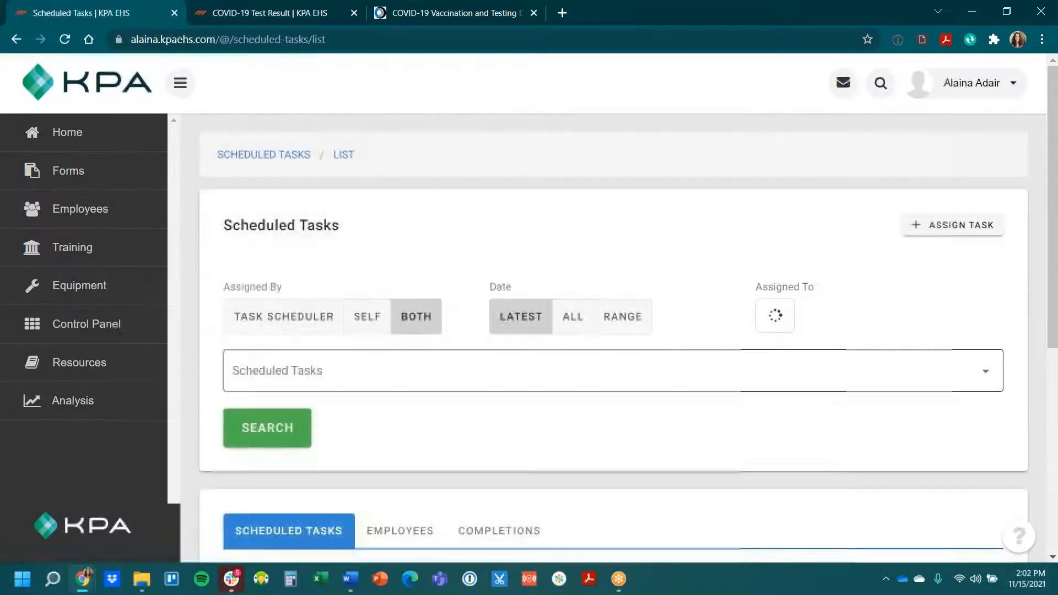
scroll(818, 457, "down", 6)
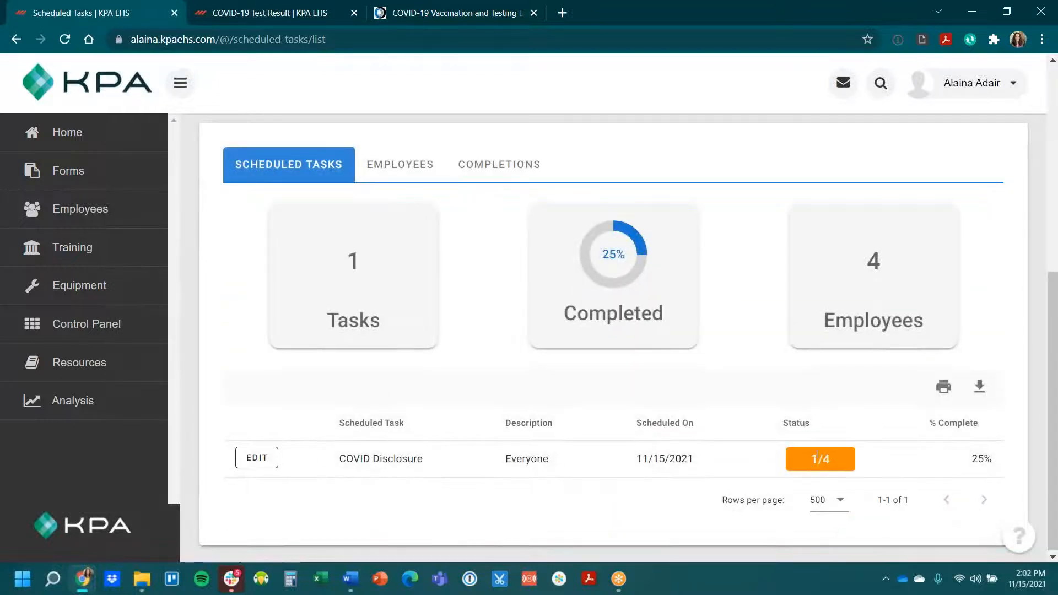
Step: Review the scheduled tasks by employee, checking each person's status and incomplete tasks
left_click(399, 164)
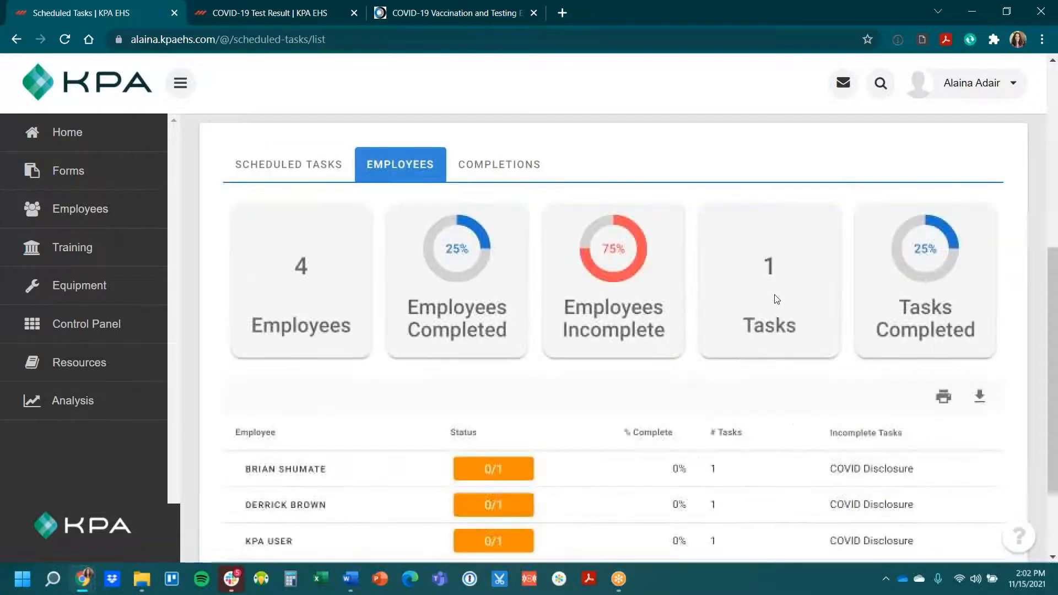
scroll(544, 520, "down", 2)
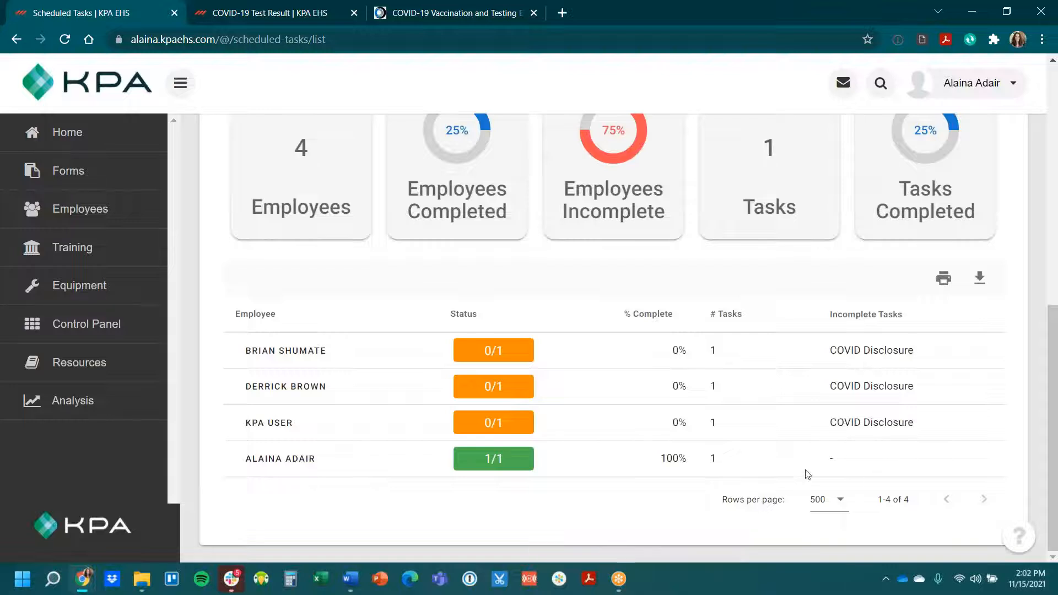
scroll(556, 408, "up", 2)
Step: Review the completions of the scheduled tasks, including the scheduled and completed dates
left_click(497, 194)
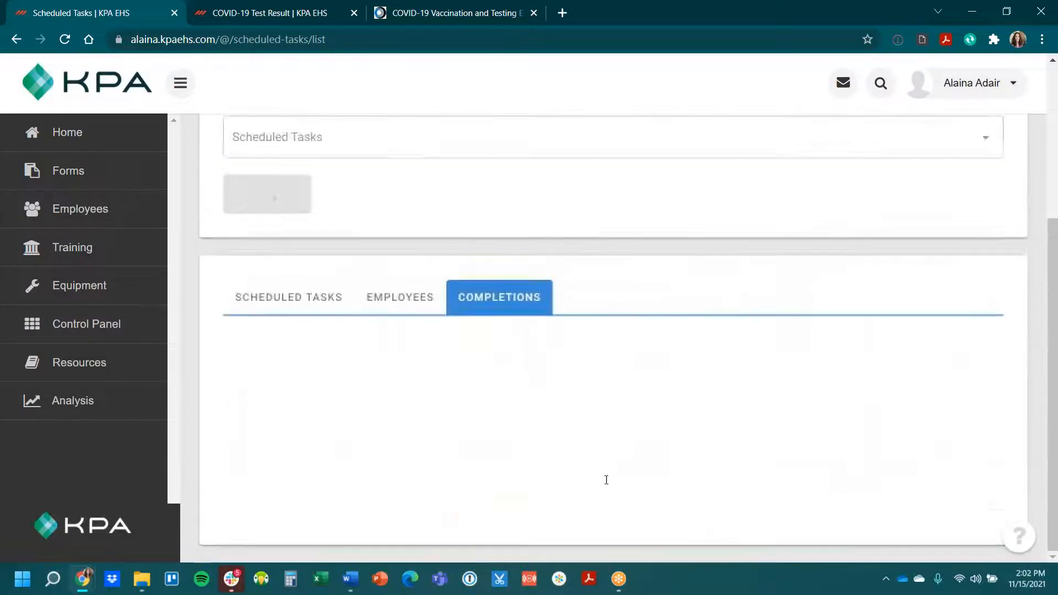
scroll(595, 475, "down", 2)
scroll(586, 473, "down", 1)
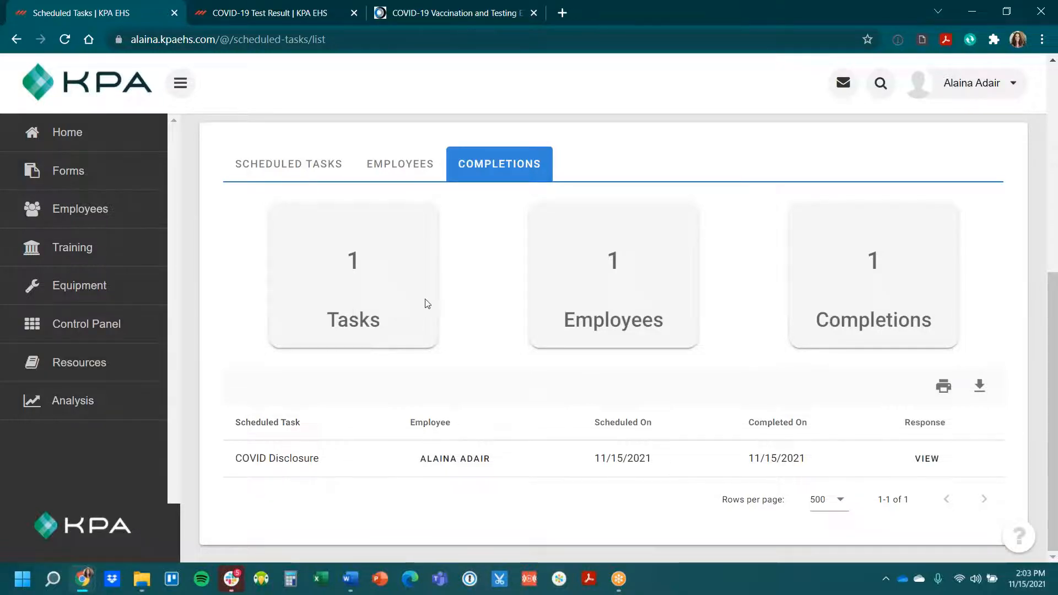
scroll(427, 303, "up", 7)
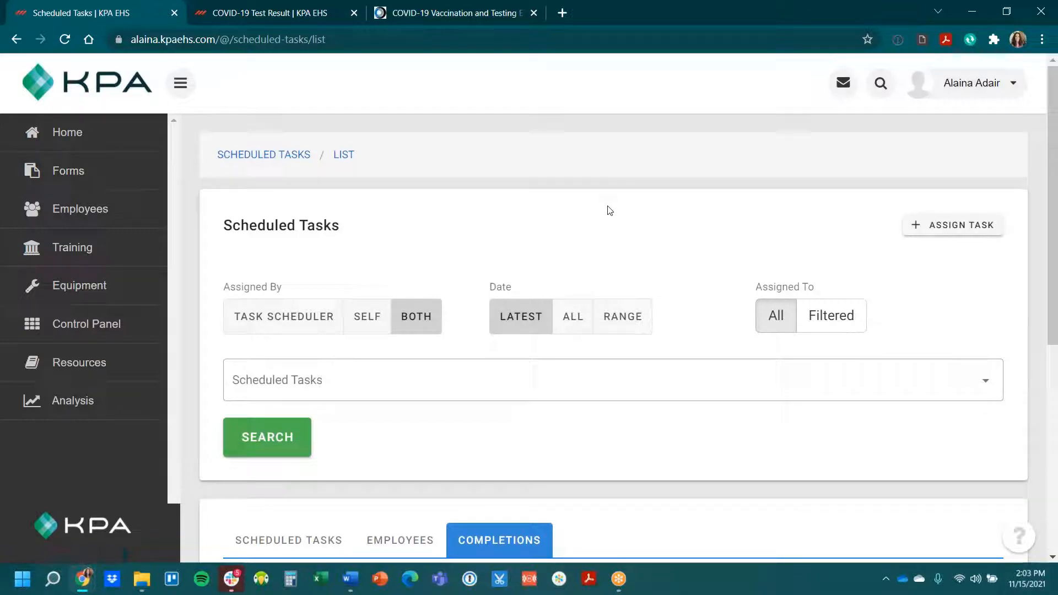
Step: Open the Scheduled Reports page from the Extras section of the Control Panel
left_click(142, 326)
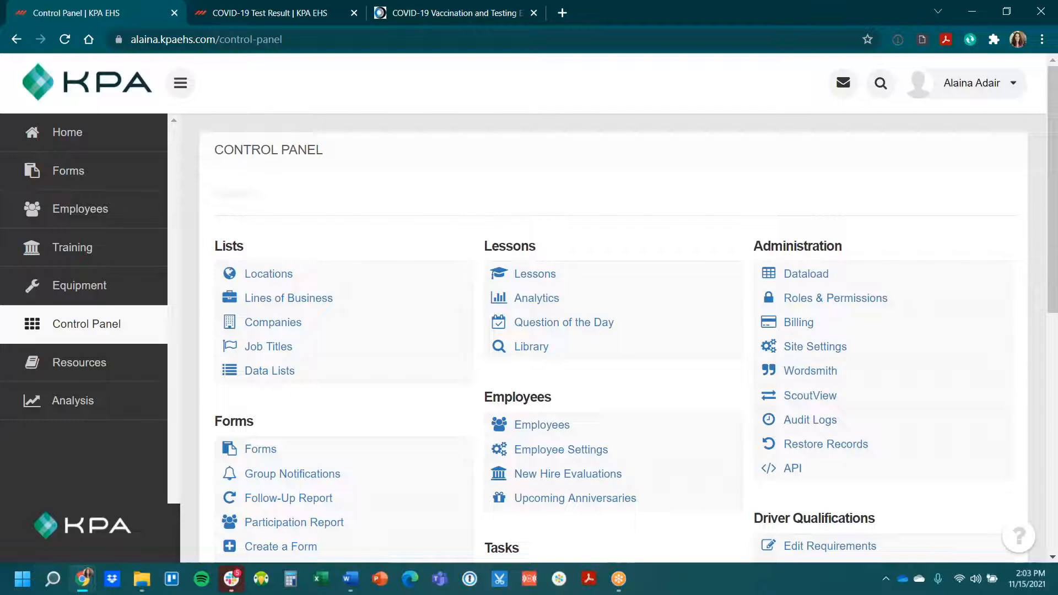
scroll(703, 235, "down", 4)
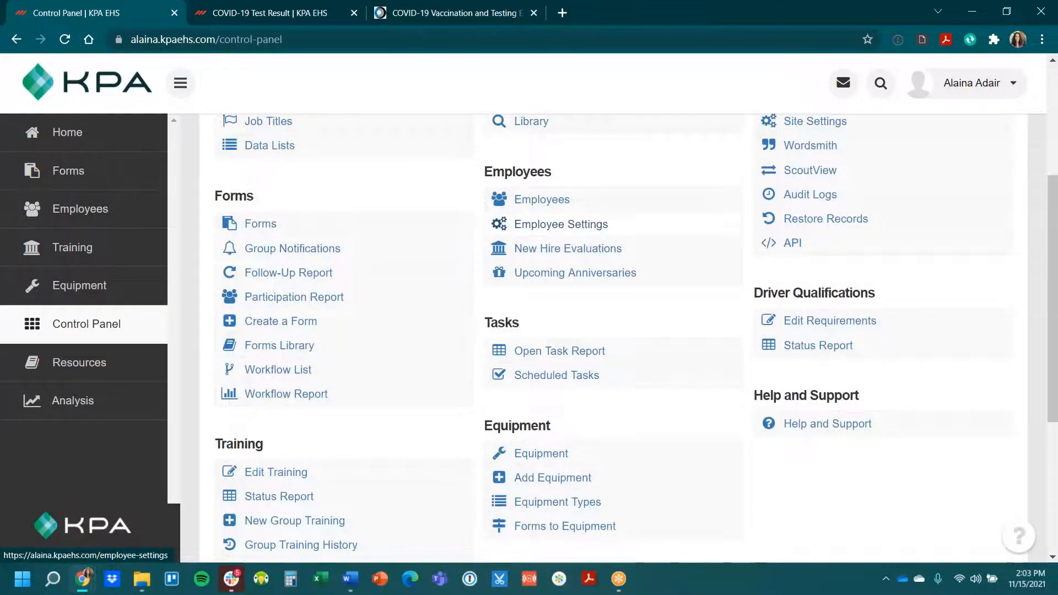
scroll(607, 276, "down", 5)
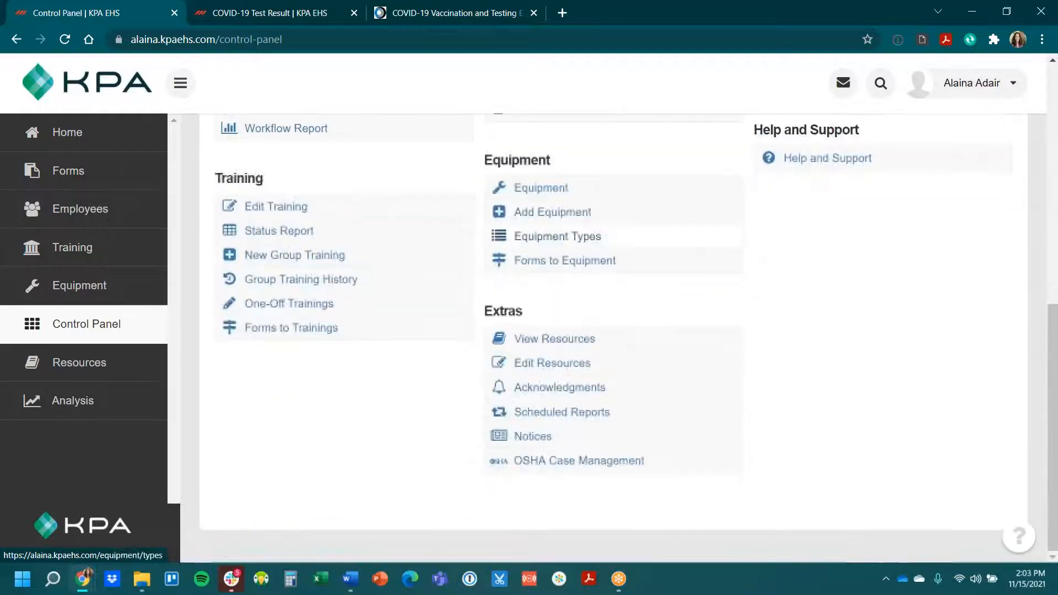
left_click(622, 420)
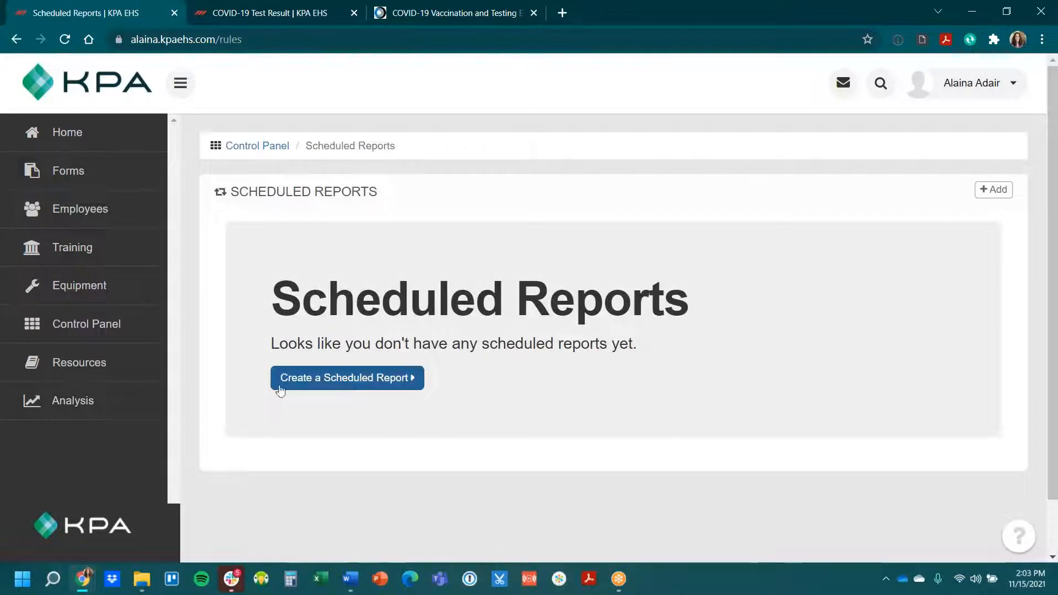
Step: Create a new scheduled report titled "Weekly COVID Disclosure"
left_click(316, 379)
left_click(341, 259)
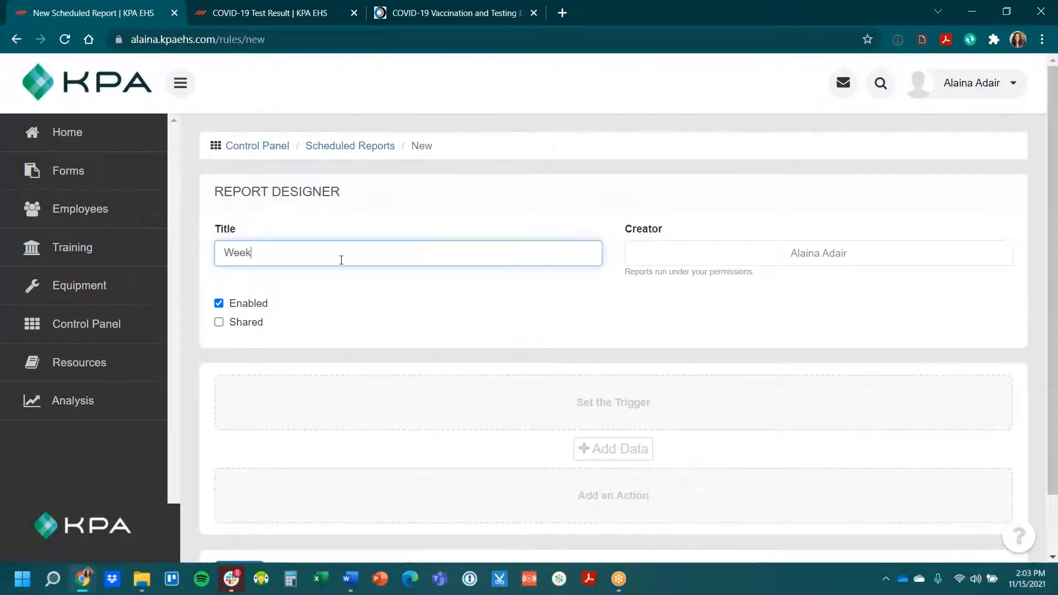
type("Weekly COVID Disclosure")
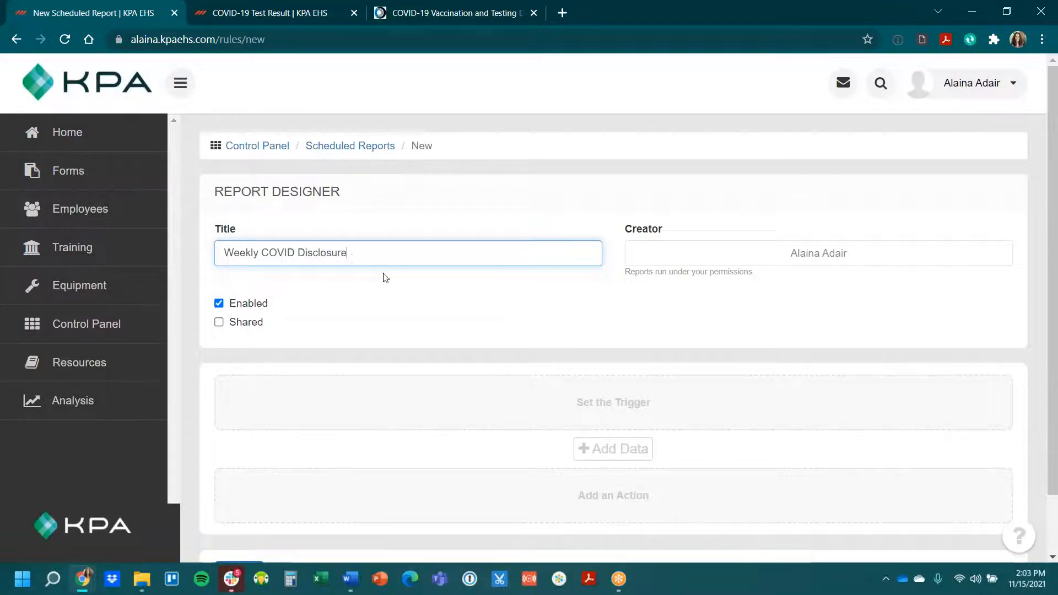
Step: Add a calendar trigger that runs the report every week on Monday at 8:00am
scroll(617, 234, "down", 2)
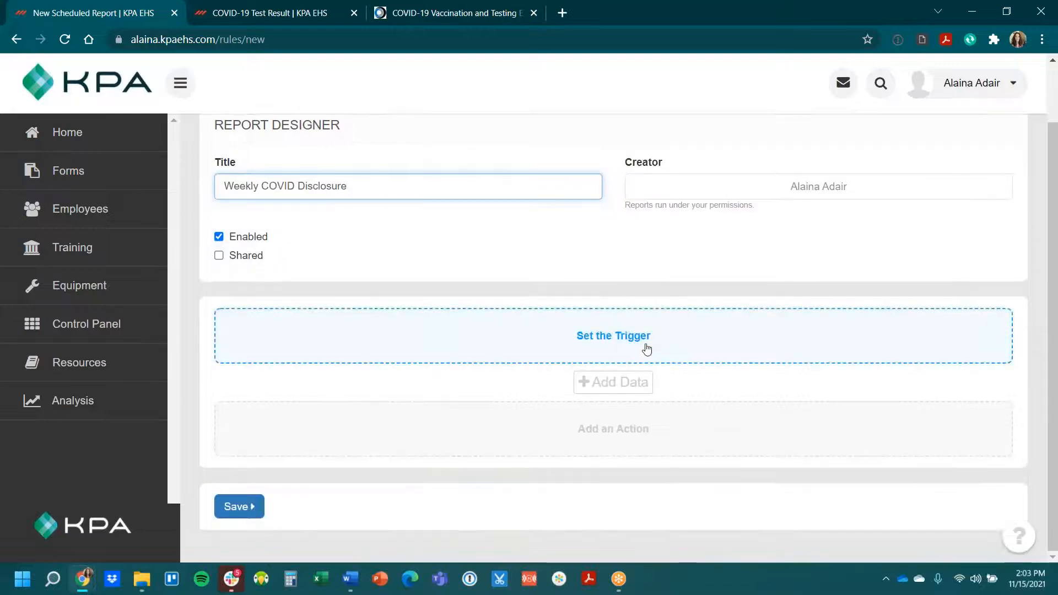
left_click(647, 350)
left_click(449, 328)
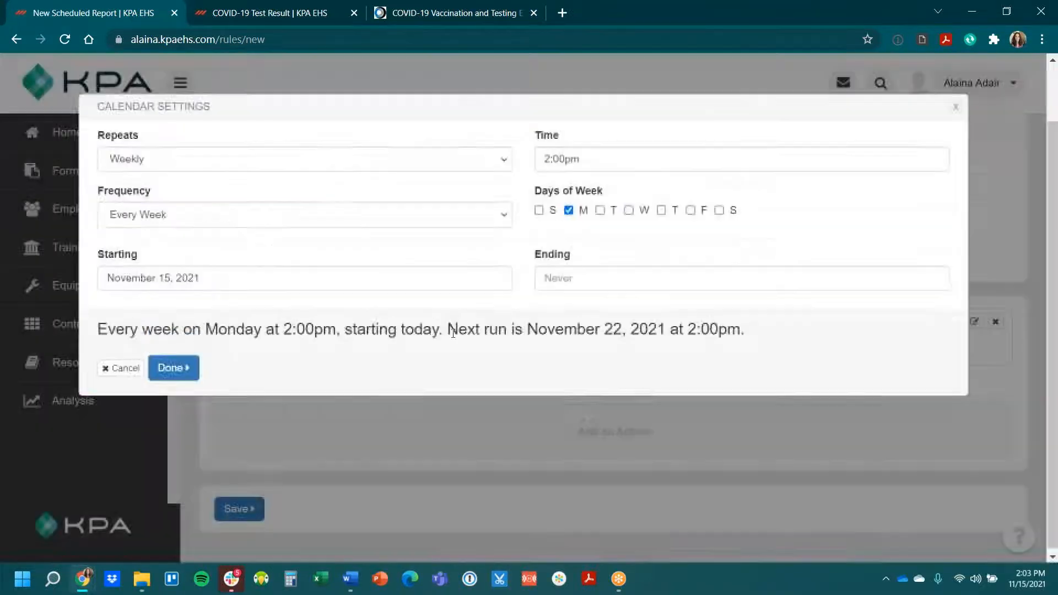
left_click(591, 175)
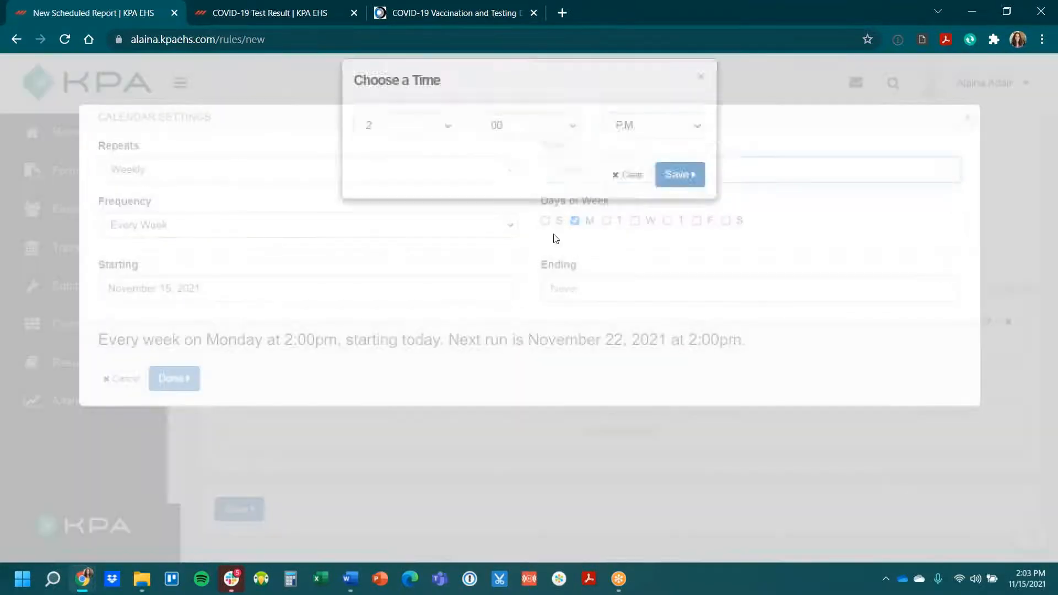
left_click(422, 305)
left_click(395, 197)
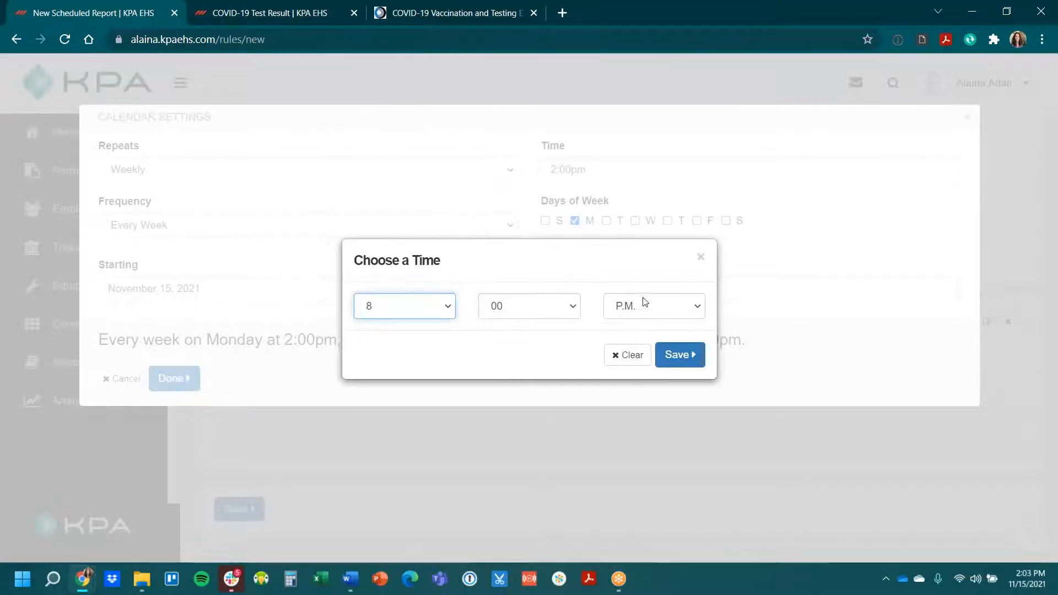
left_click(643, 304)
left_click(646, 327)
left_click(683, 358)
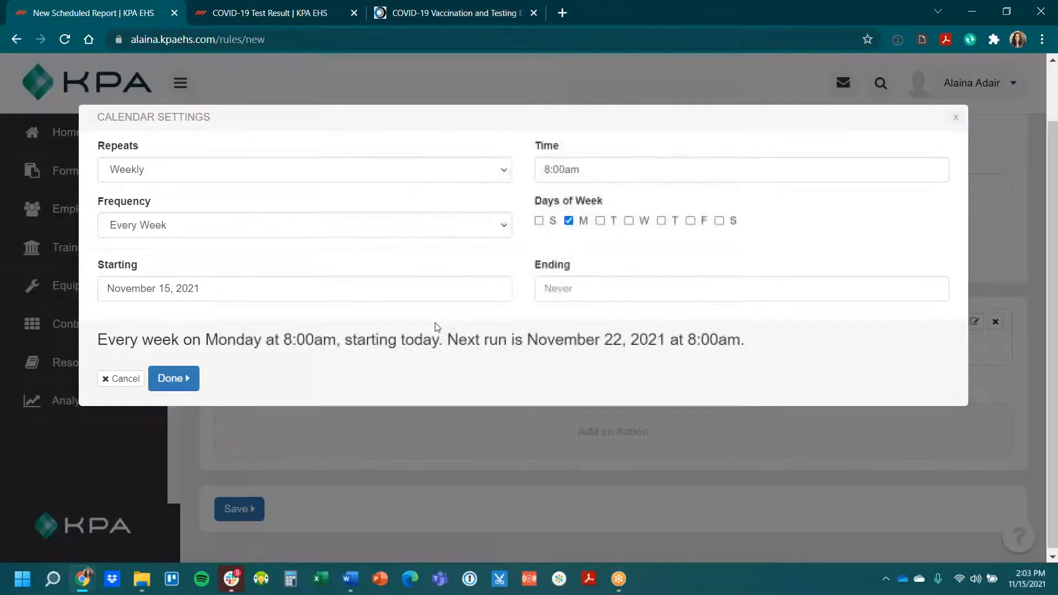
left_click(188, 379)
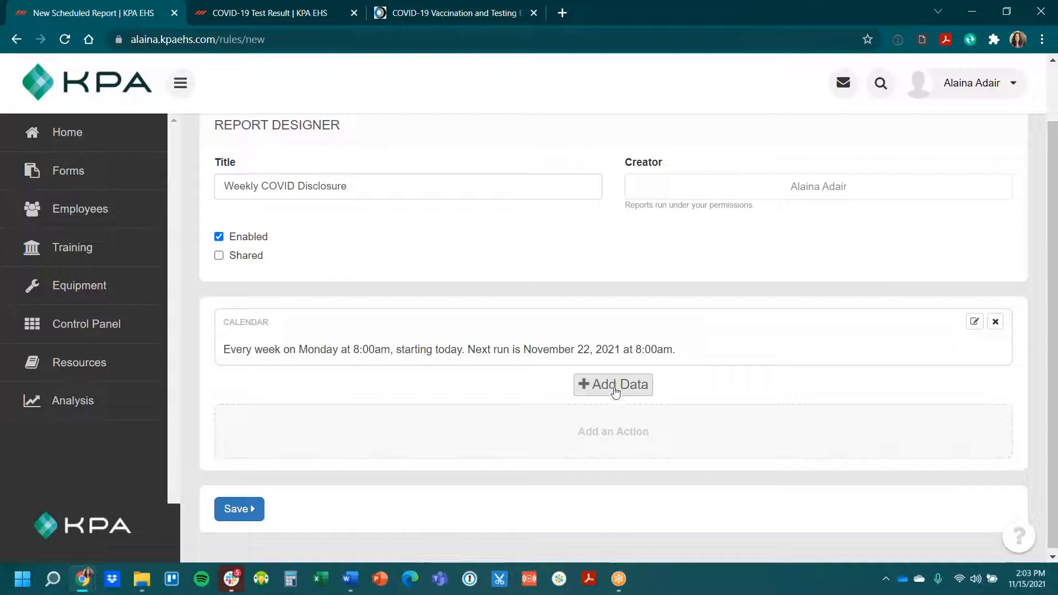
Step: Add Form Responses data to the report for the COVID-19 Vaccination Disclosure form, covering the last 7 days
left_click(632, 385)
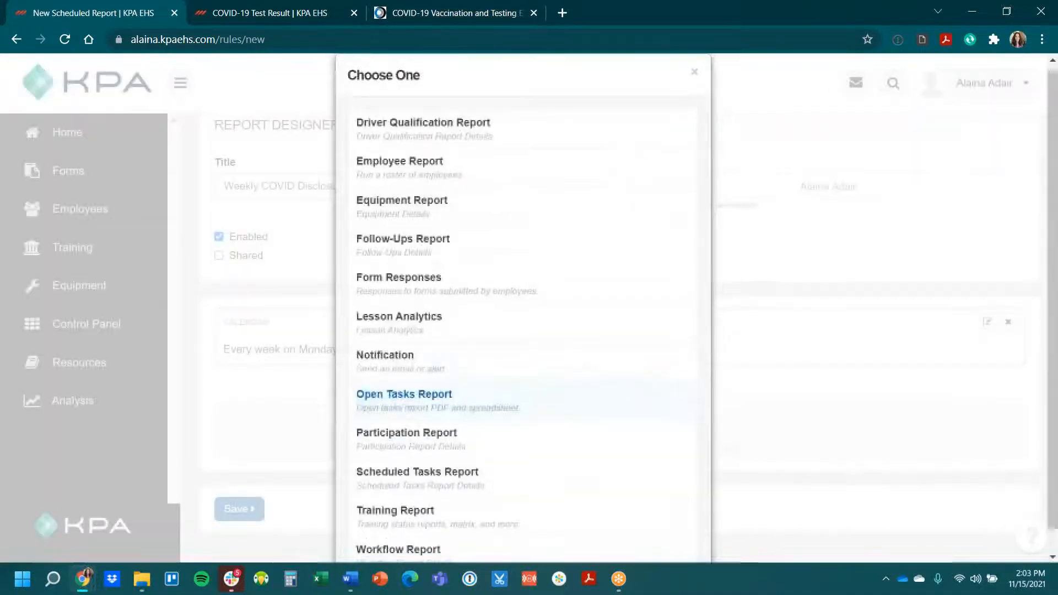
left_click(452, 292)
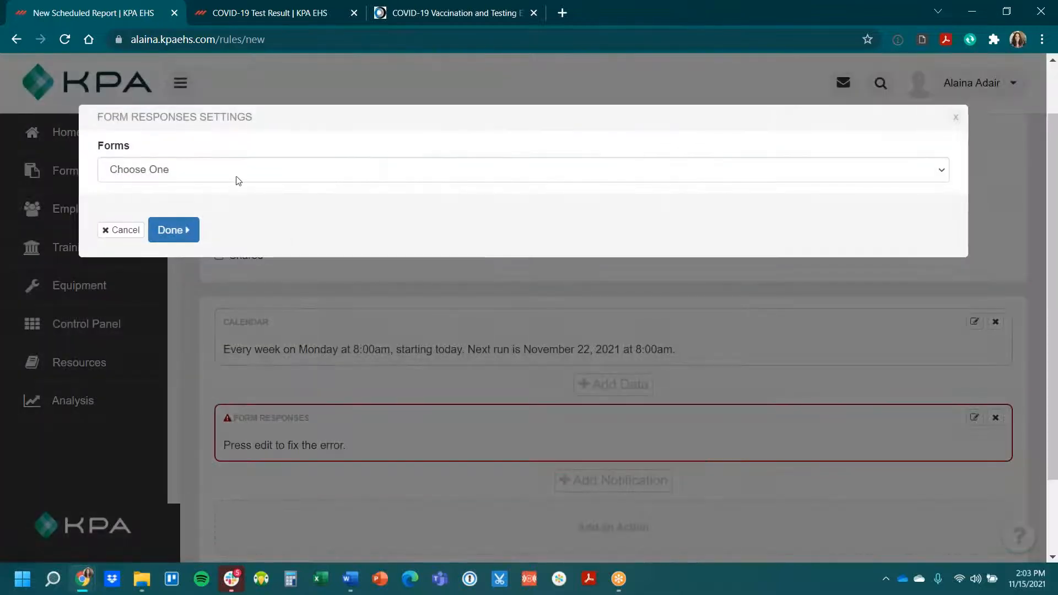
left_click(237, 172)
left_click(315, 242)
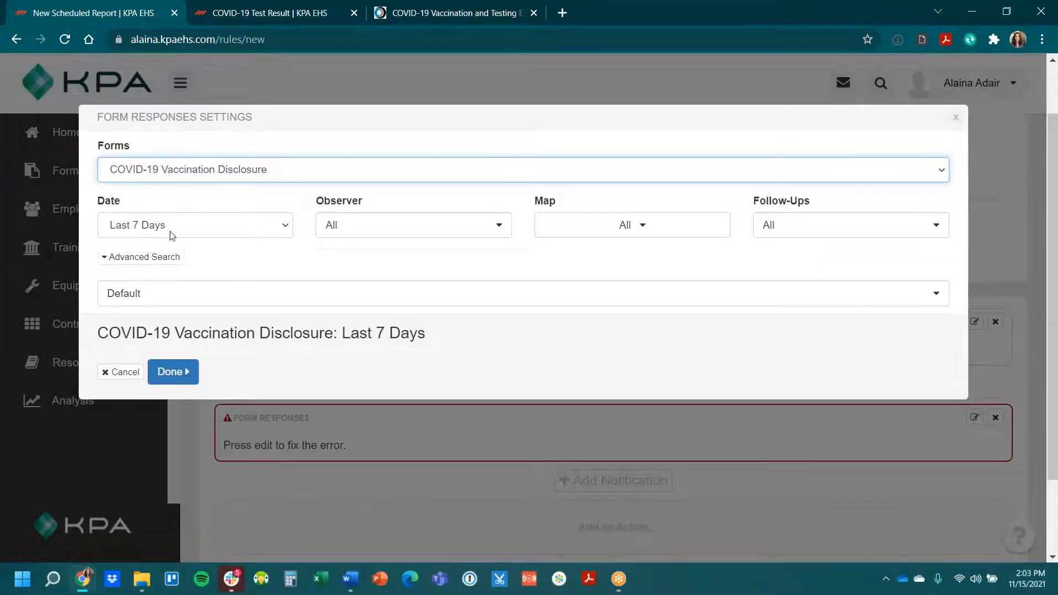
left_click(173, 372)
Step: Add a notification action to the report and choose two individual employees as its recipients
scroll(650, 354, "down", 2)
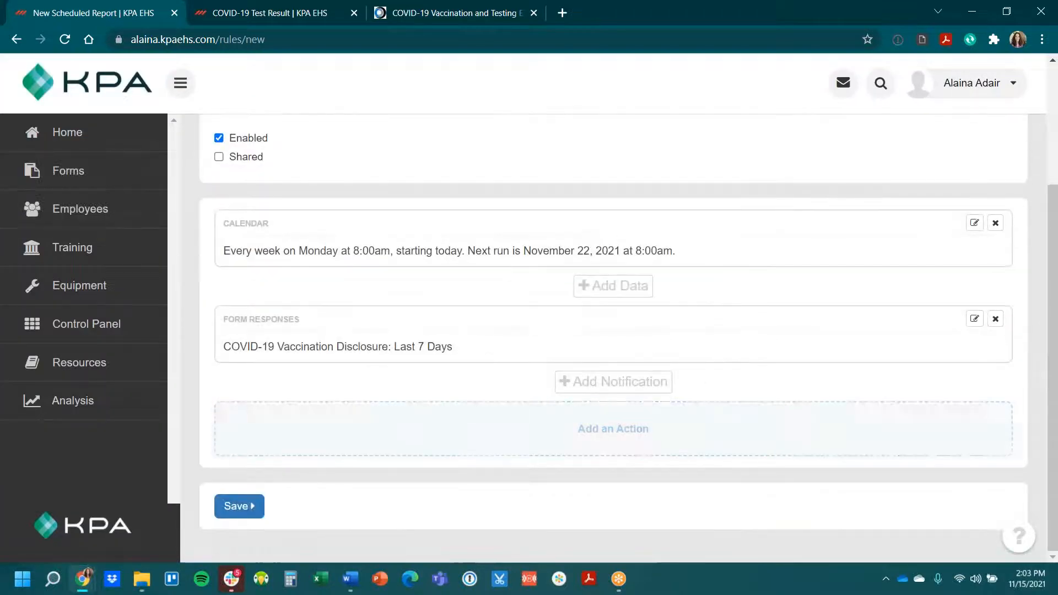
left_click(938, 430)
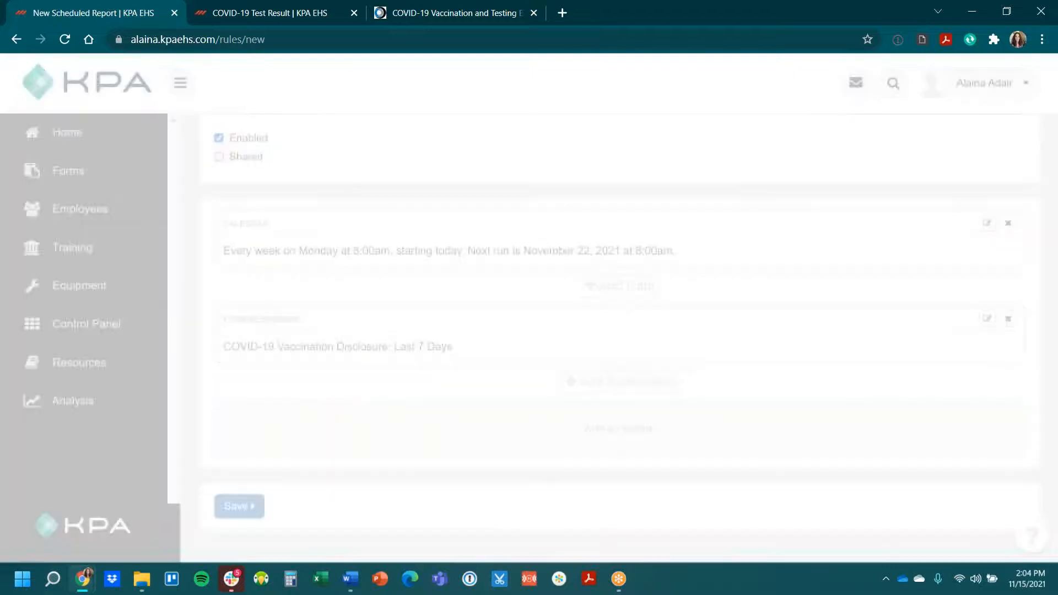
left_click(479, 339)
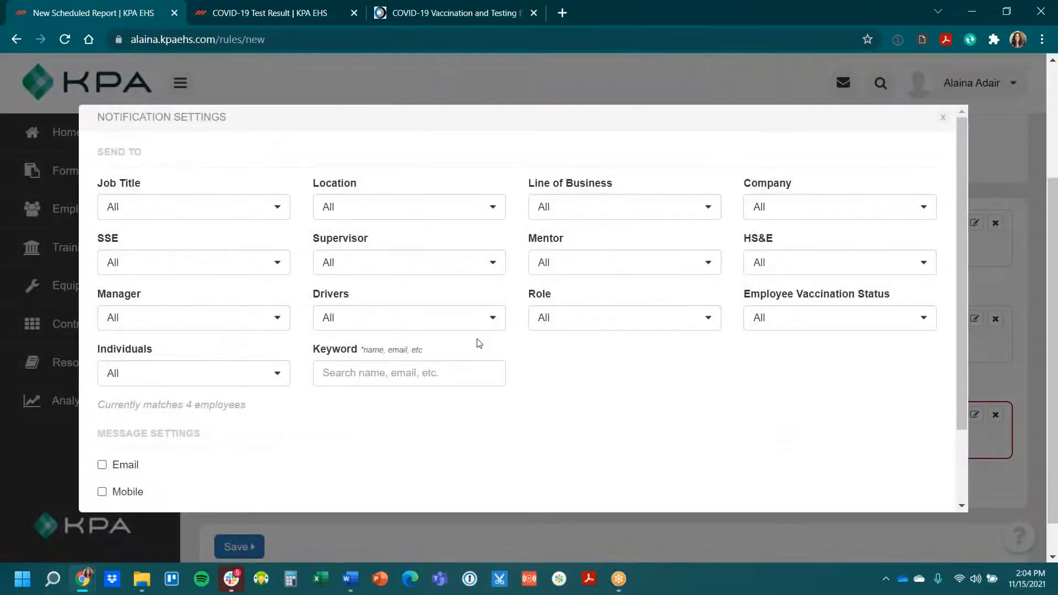
left_click(259, 374)
left_click(198, 427)
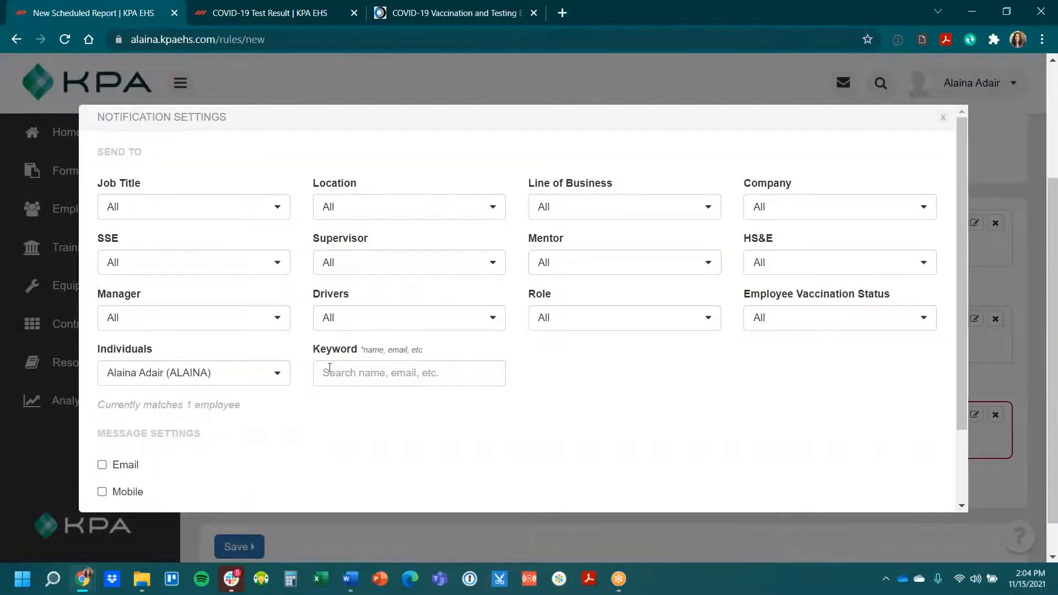
scroll(248, 307, "down", 2)
left_click(248, 298)
left_click(220, 378)
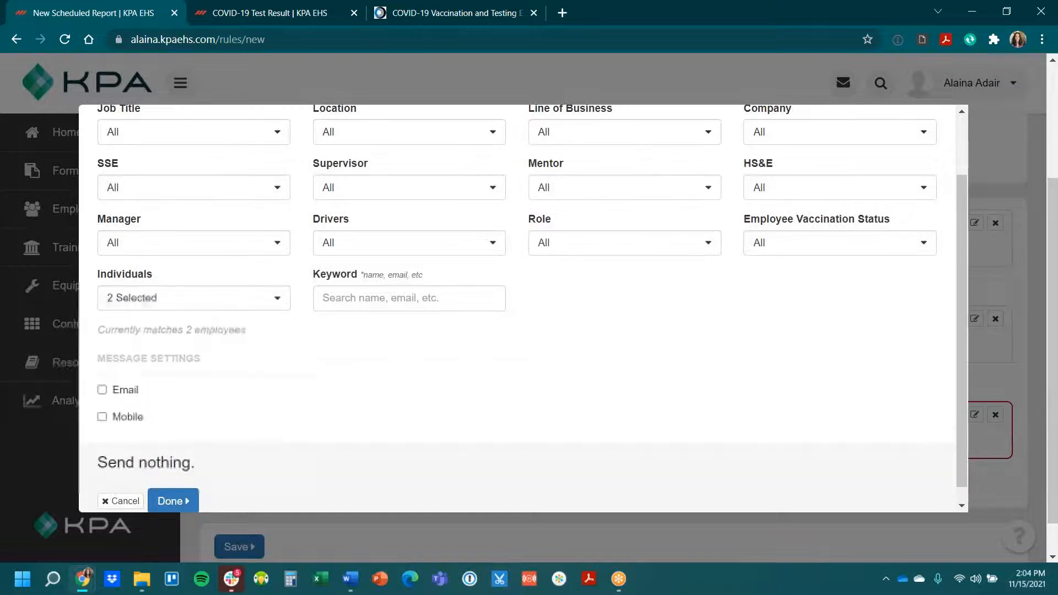
Step: Enable email for the notification and set its subject to "Weekly COVID Disclosure"
scroll(220, 366, "down", 1)
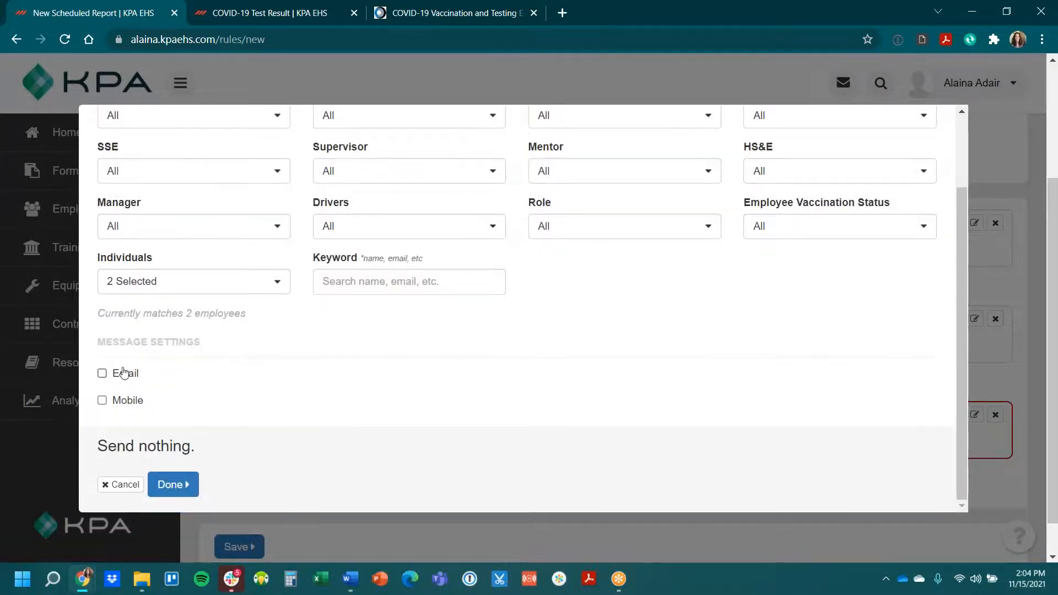
left_click(126, 377)
scroll(221, 358, "down", 3)
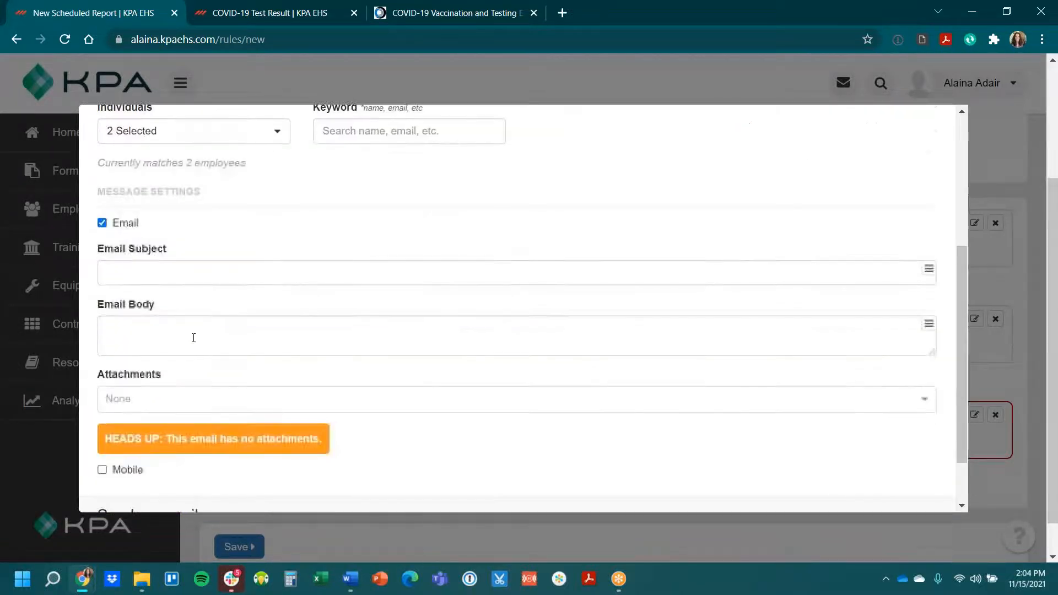
left_click(215, 276)
type("Wee")
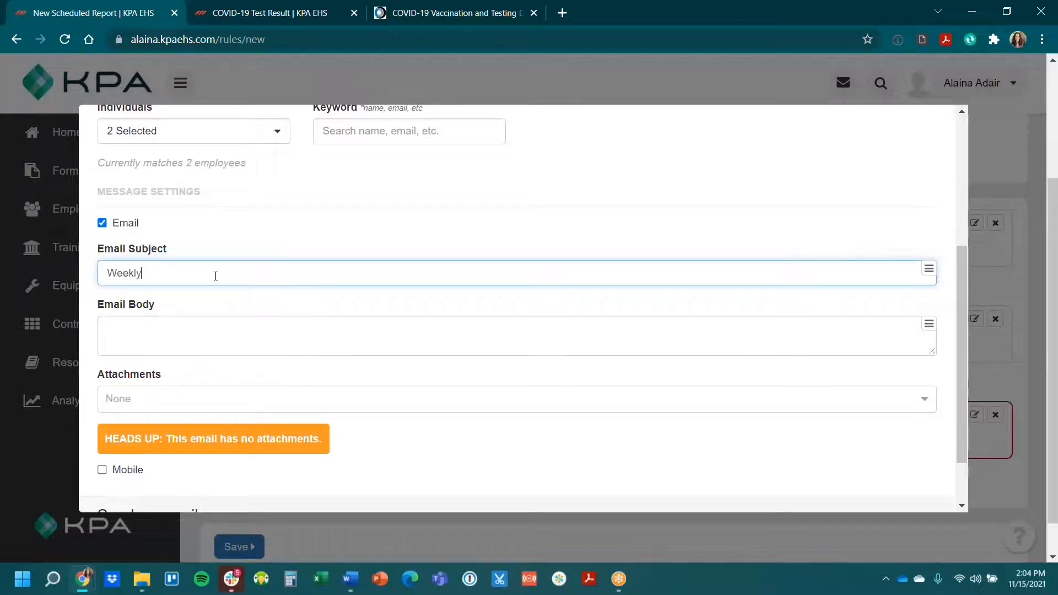
type("kly COVID Discl")
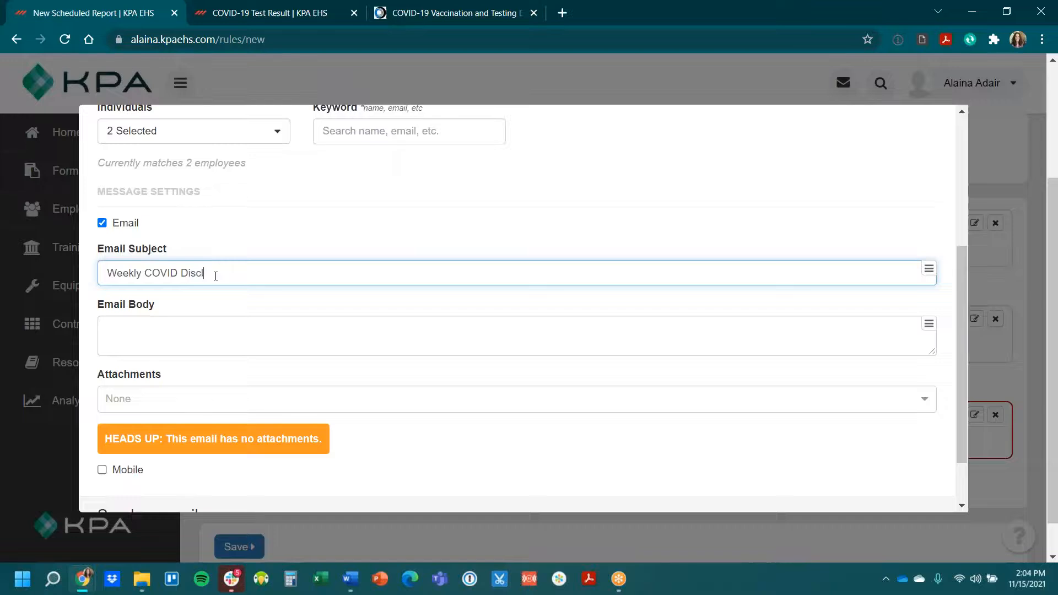
type("osure")
Step: Write the email body as "Attached is the Weekly COVID Disclosure", reusing the subject text
left_click_drag(256, 286, 47, 281)
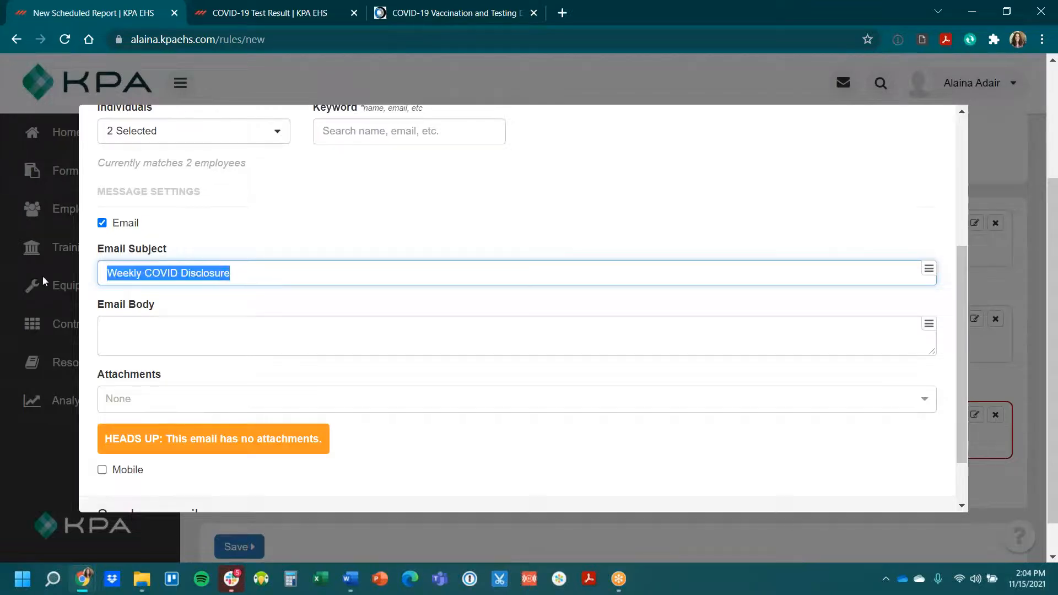
key("ctrl+c")
left_click(155, 318)
key("ctrl+v")
type("Attached o")
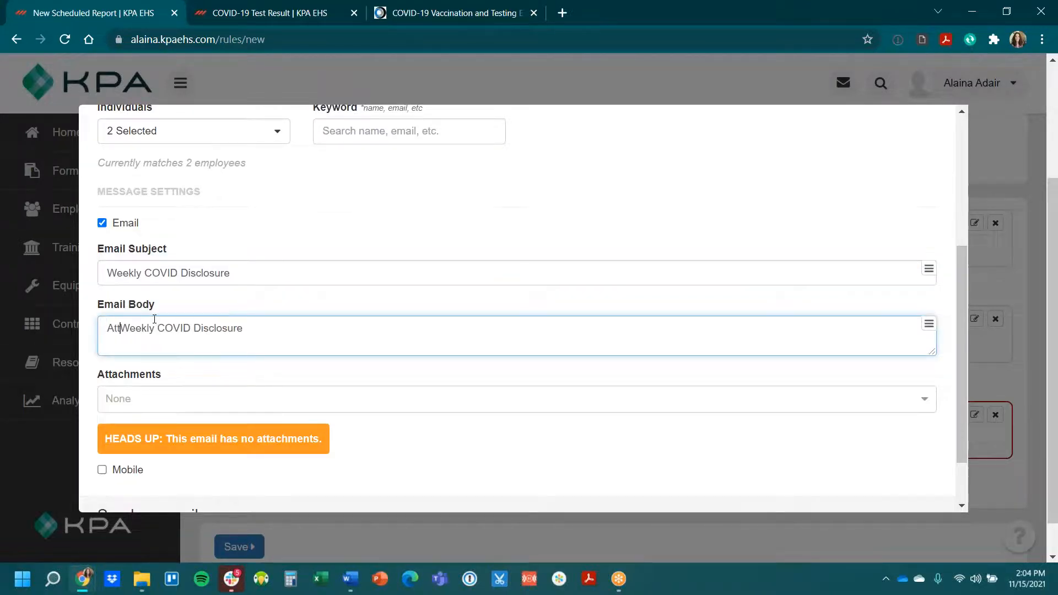
key("BackSpace")
type("is the")
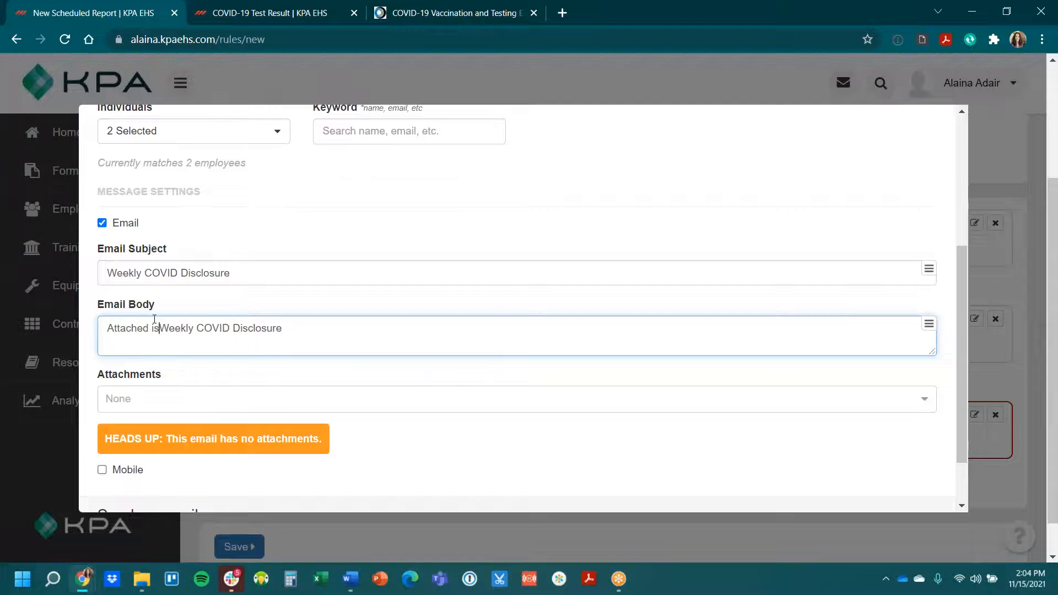
Step: Attach the COVID-19 Vaccination Disclosure spreadsheet to the notification email and save the scheduled report
left_click(160, 396)
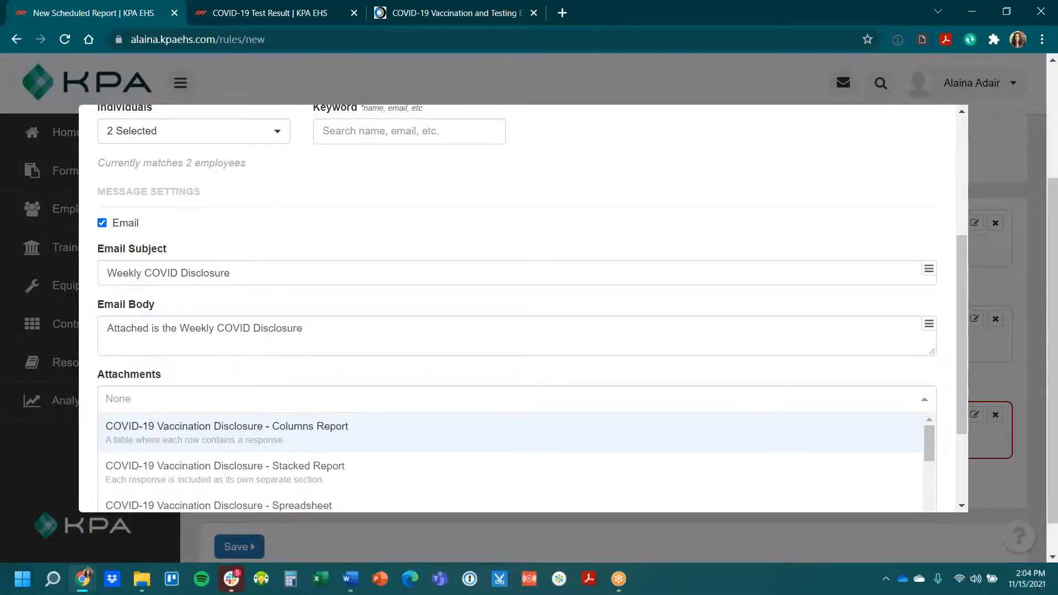
scroll(345, 329, "down", 2)
left_click(362, 375)
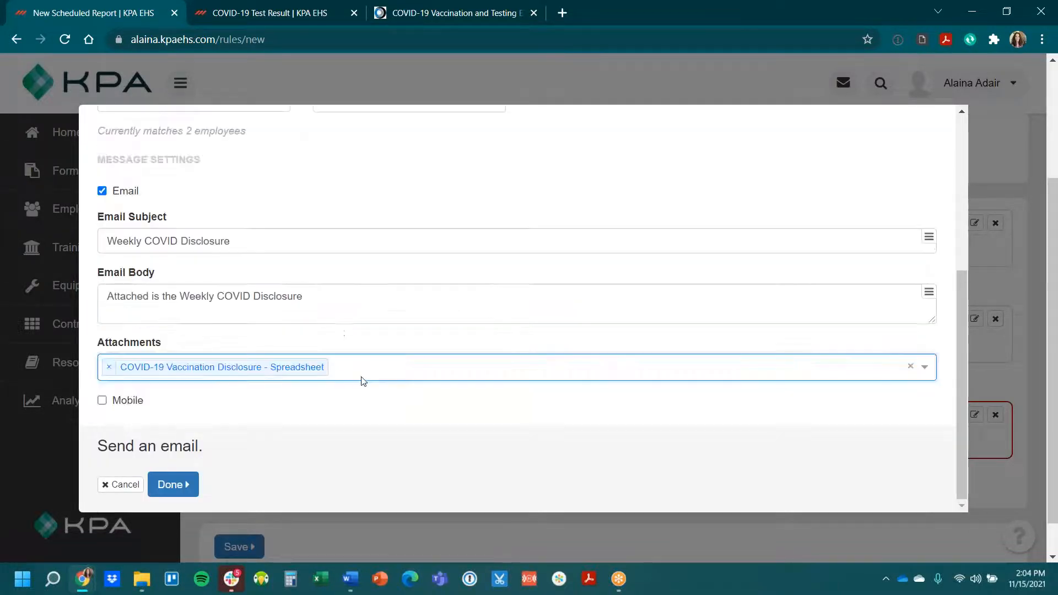
left_click(184, 491)
scroll(245, 496, "down", 1)
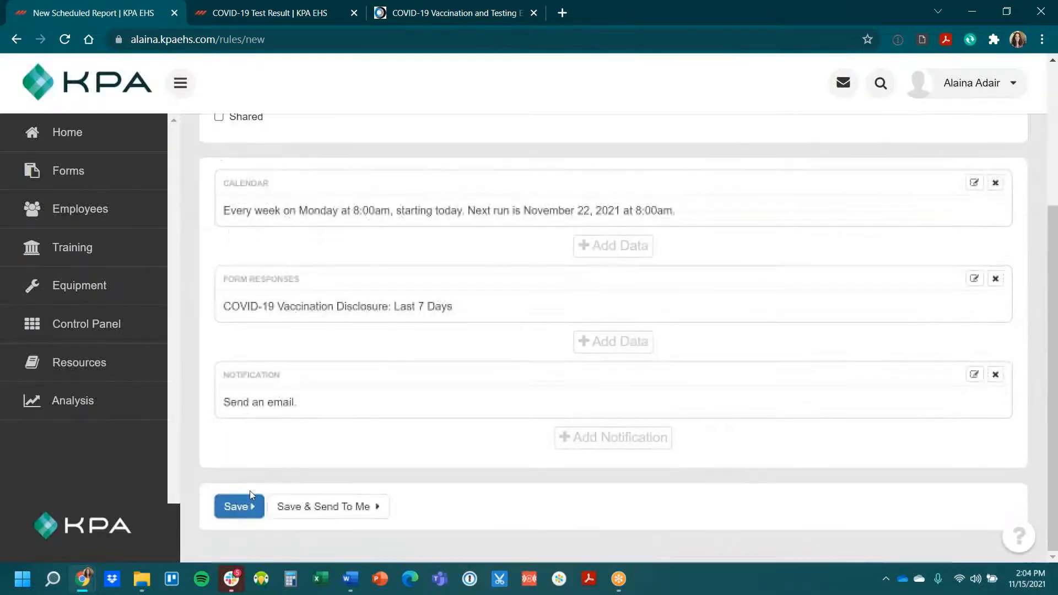
left_click(243, 507)
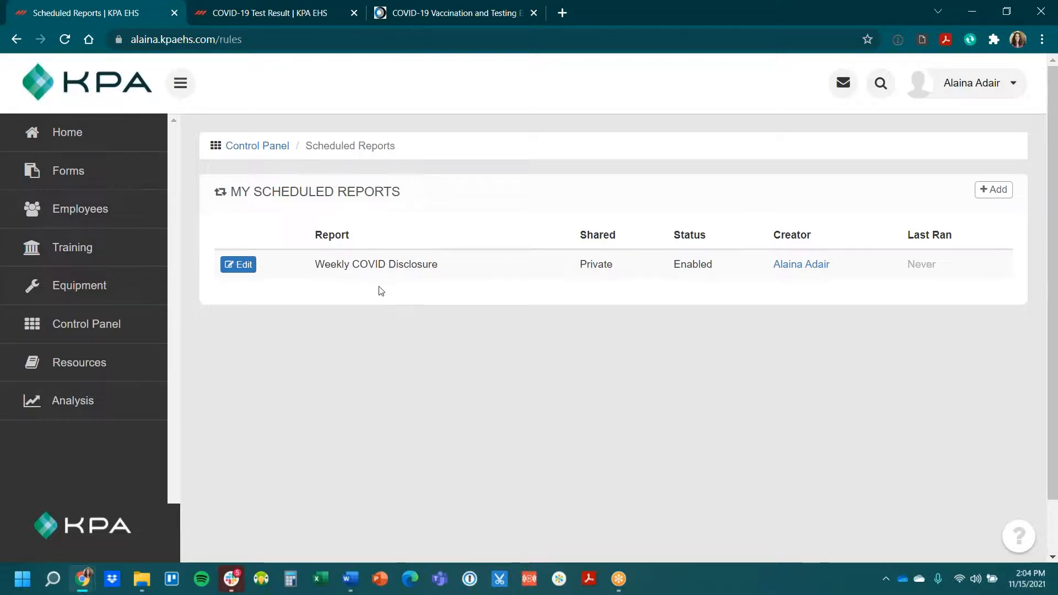
Step: Open the workflow list from the Forms section of the Control Panel
left_click(118, 331)
scroll(292, 436, "down", 3)
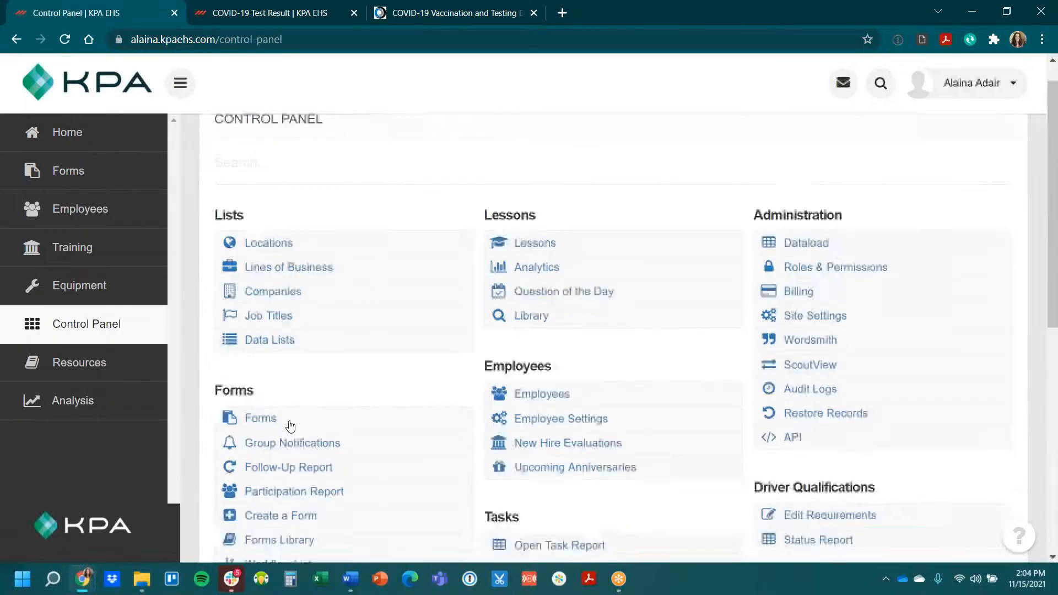
left_click(308, 450)
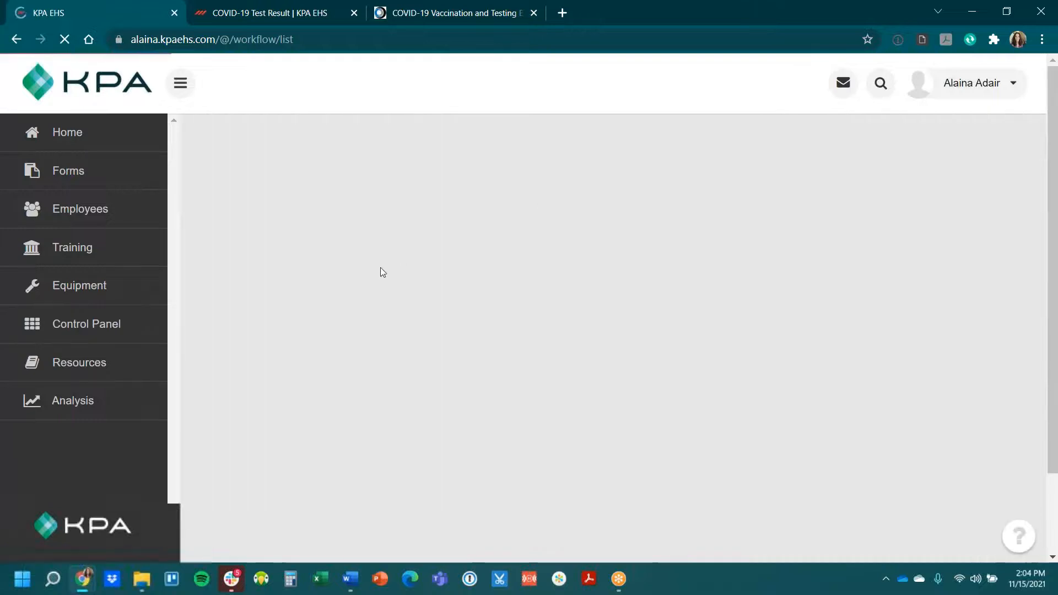